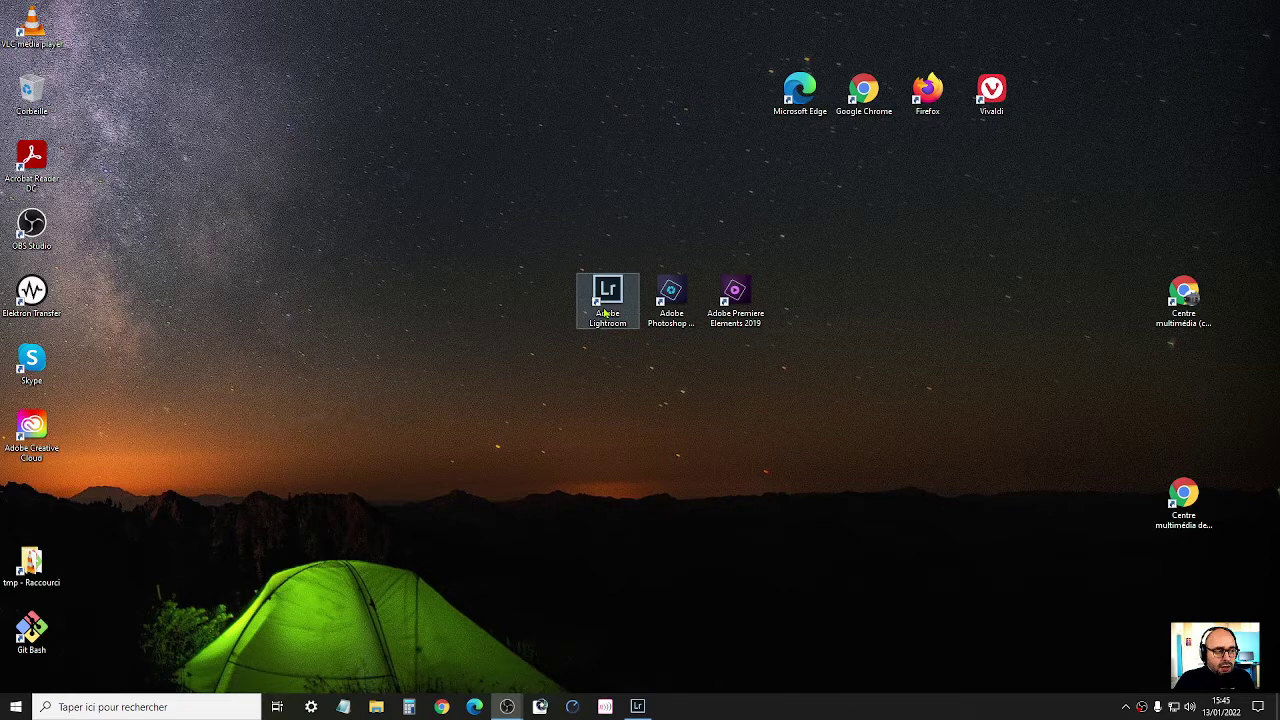
- Open Lightroom and import all photos from the ressourcesPhotos folder and its subfolders into the catalogue
double_click(606, 298)
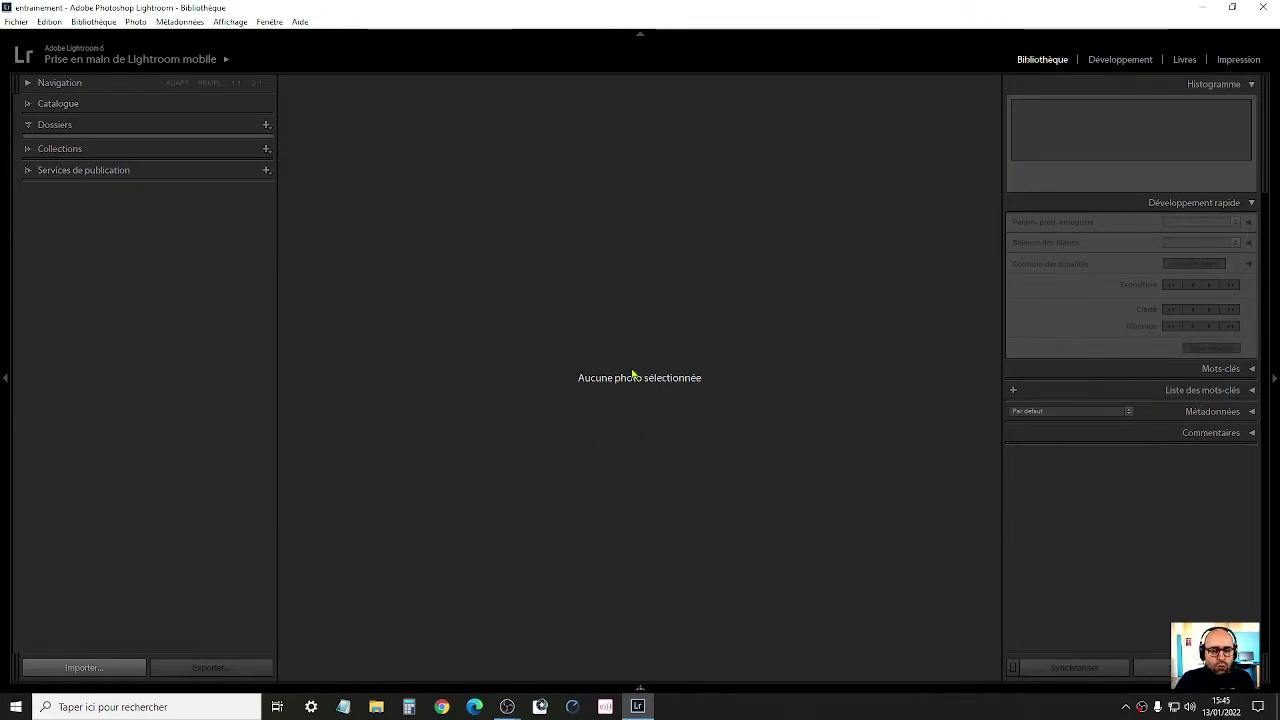
click(84, 667)
click(98, 279)
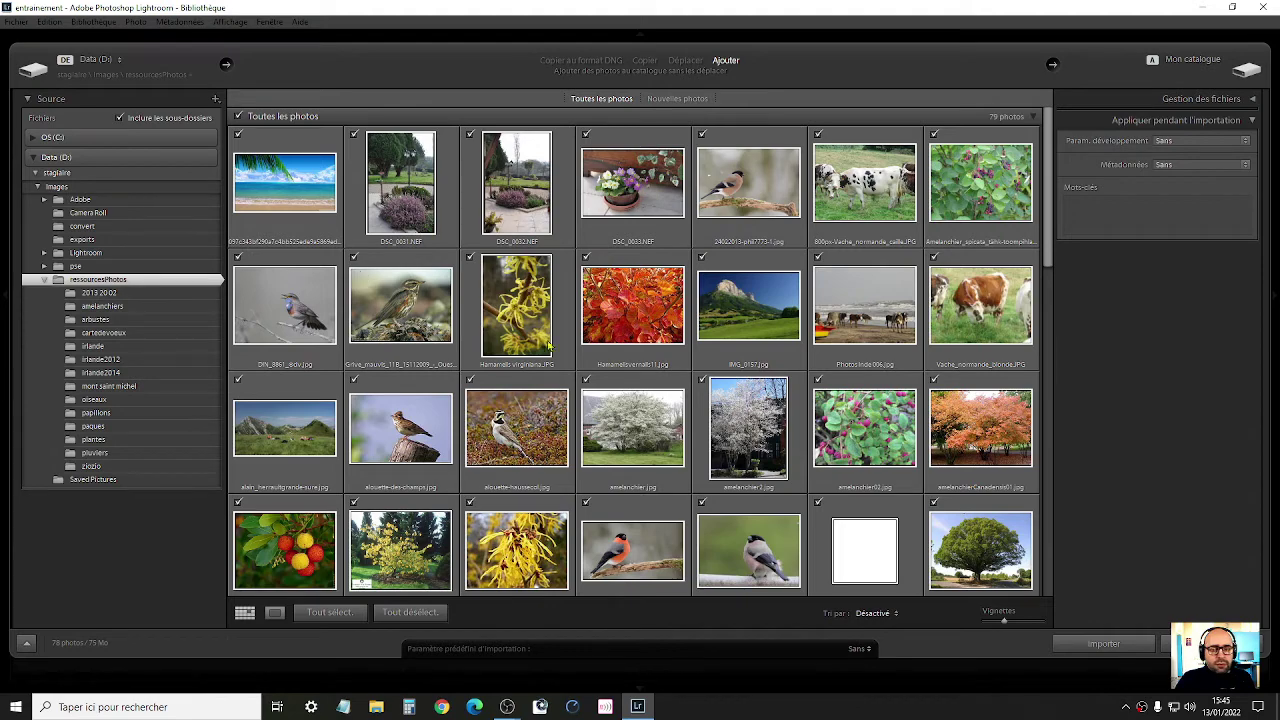
scroll(658, 404, down, 3)
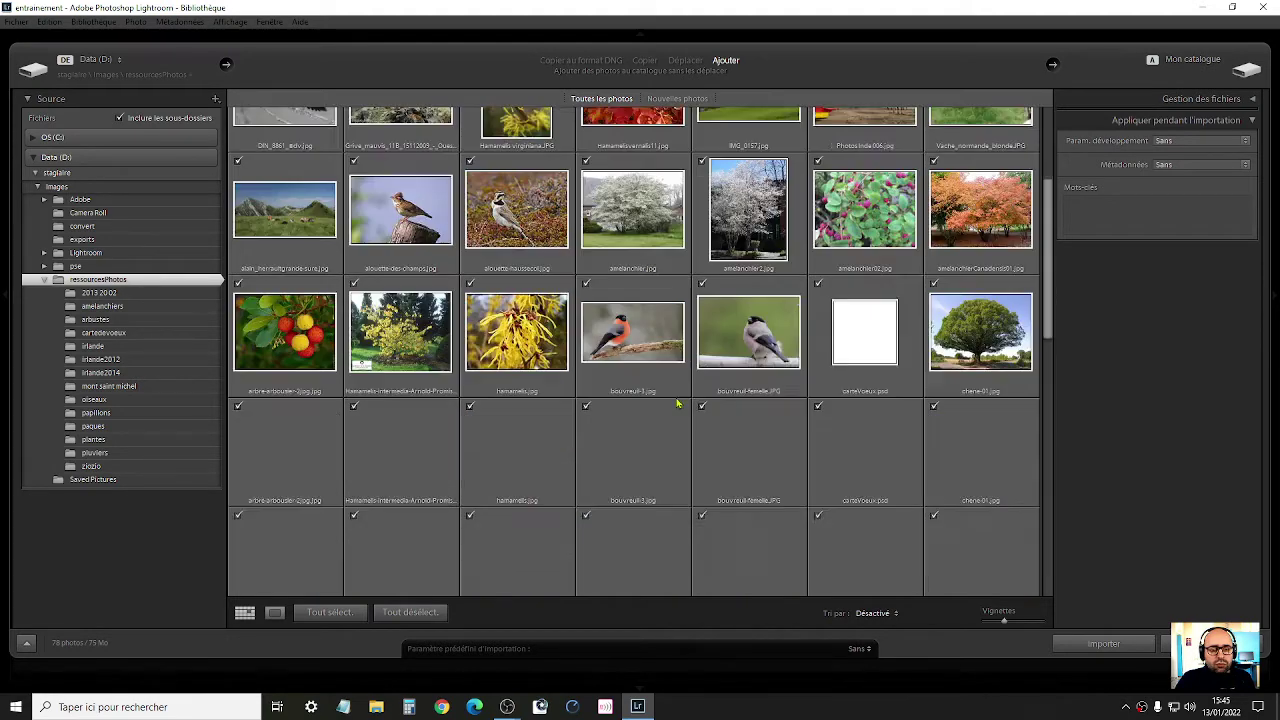
scroll(672, 427, down, 5)
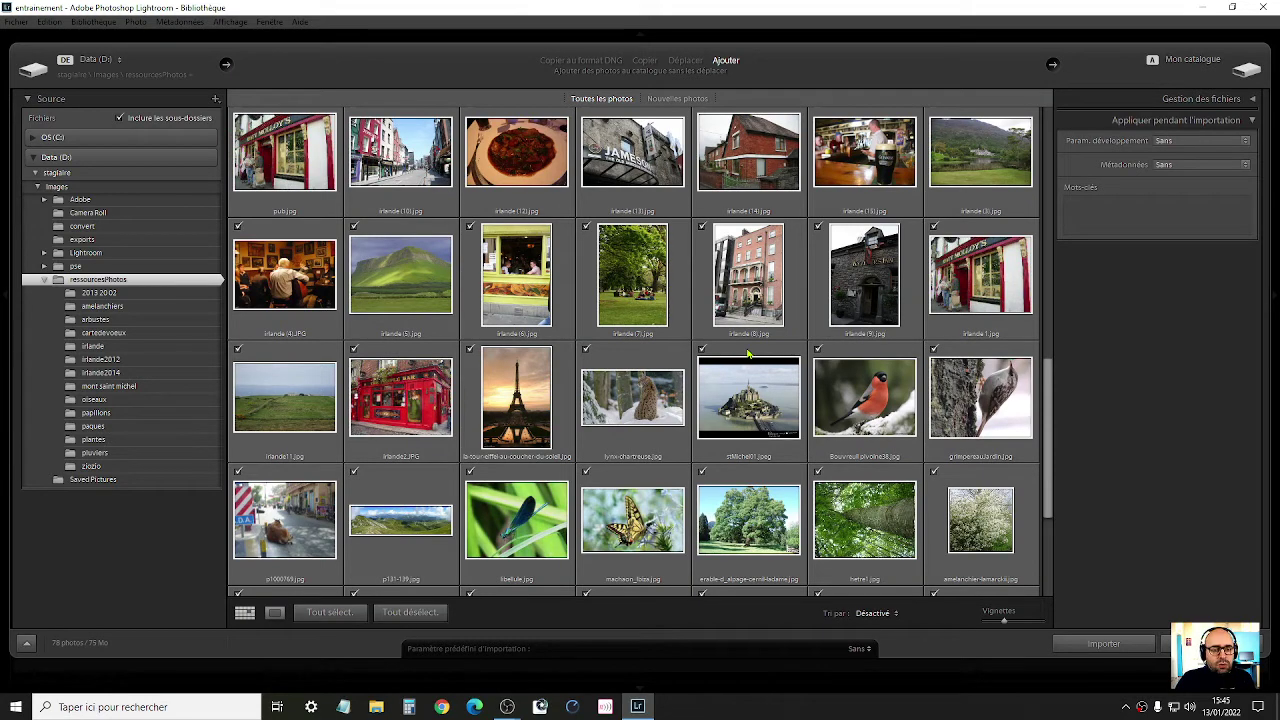
scroll(745, 400, down, 2)
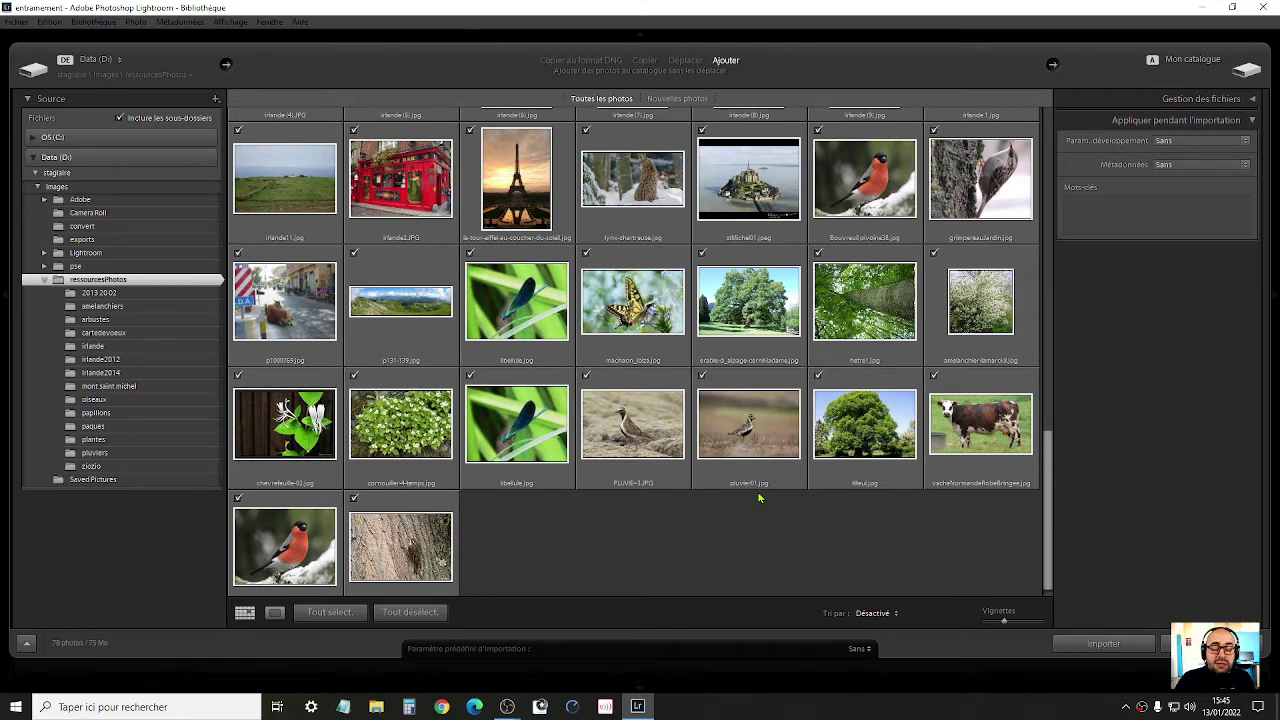
click(1102, 643)
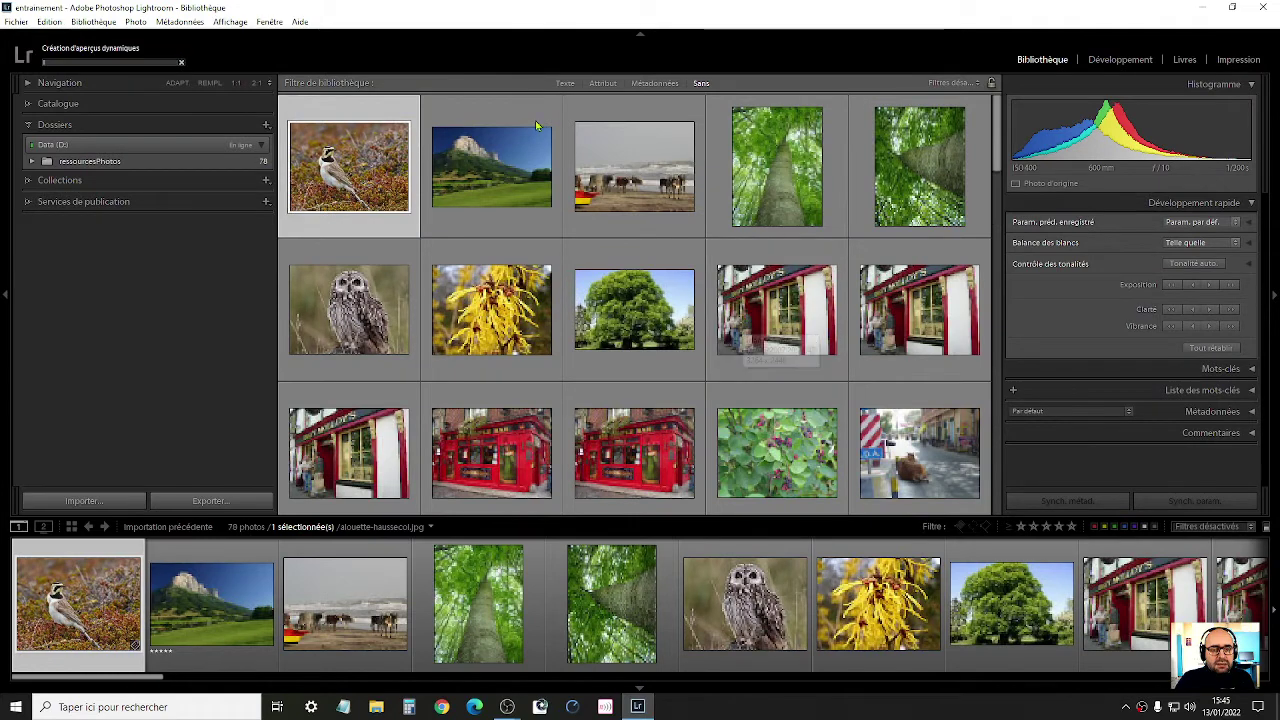
- Open IMG_0157.jpg in the large single-photo view and browse through the following photos to irlande 1.jpg
click(519, 186)
double_click(519, 186)
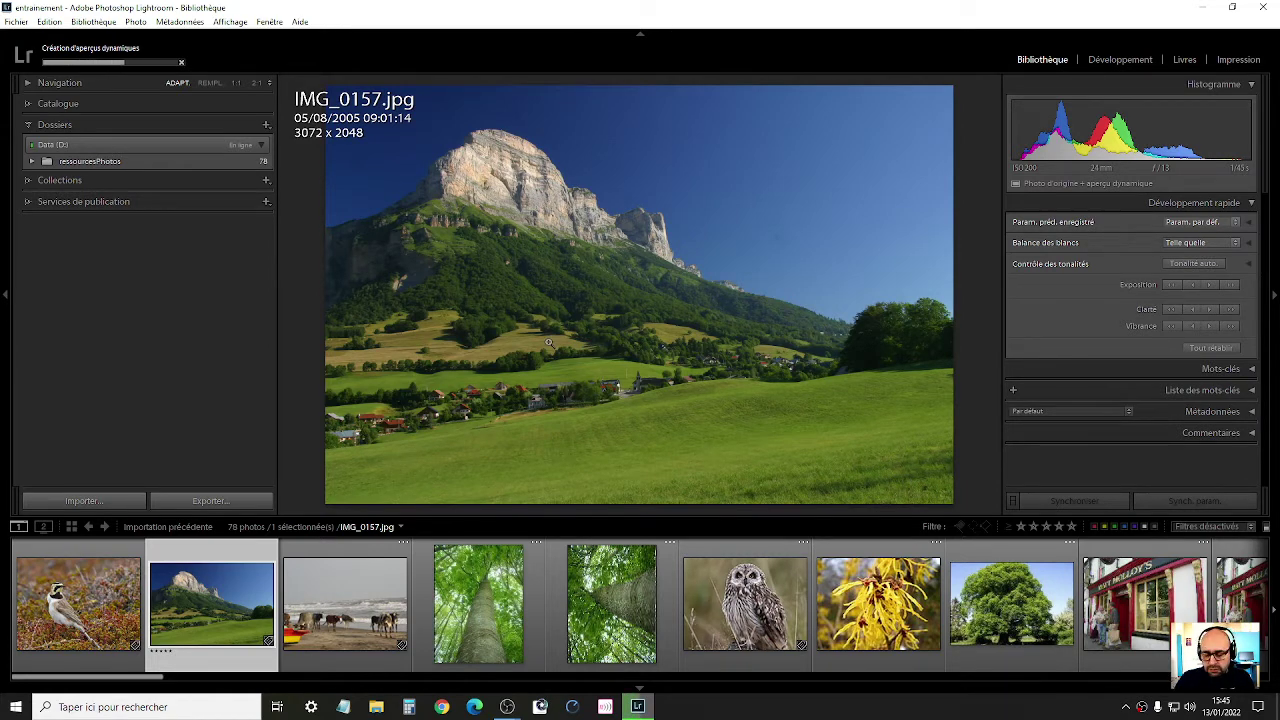
key(Right)
key(Right)
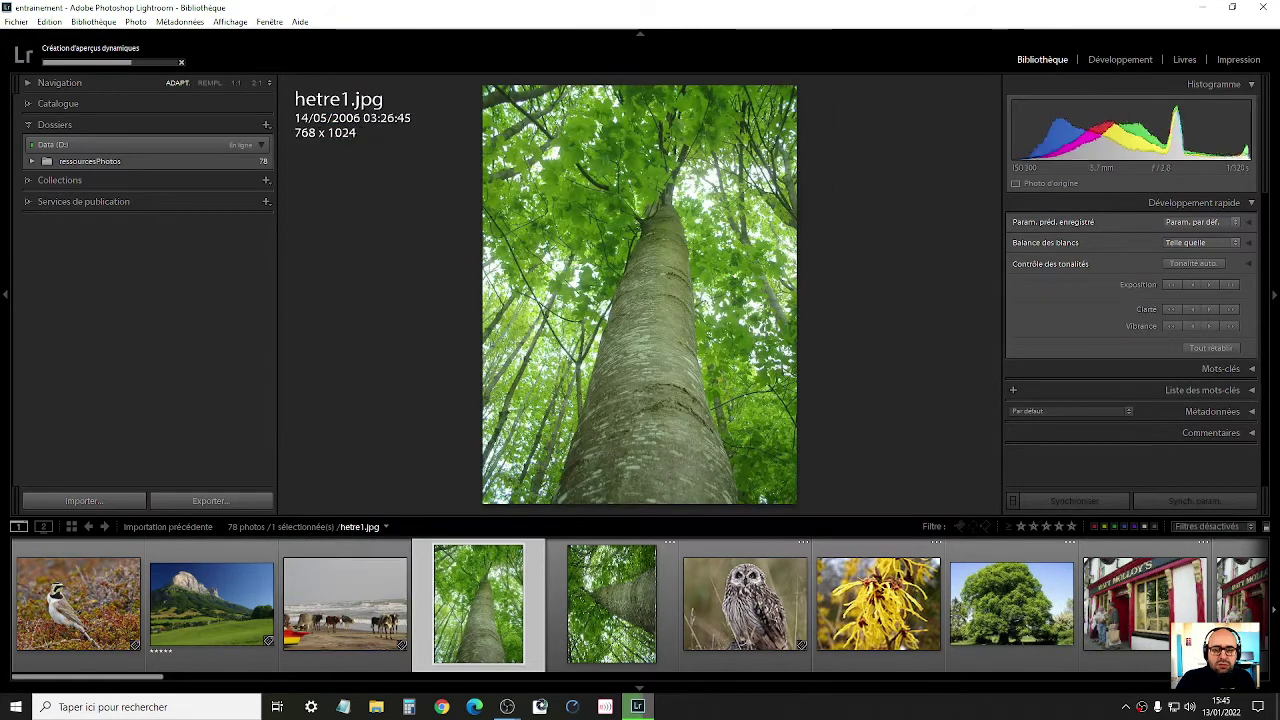
key(Right)
key(Right)
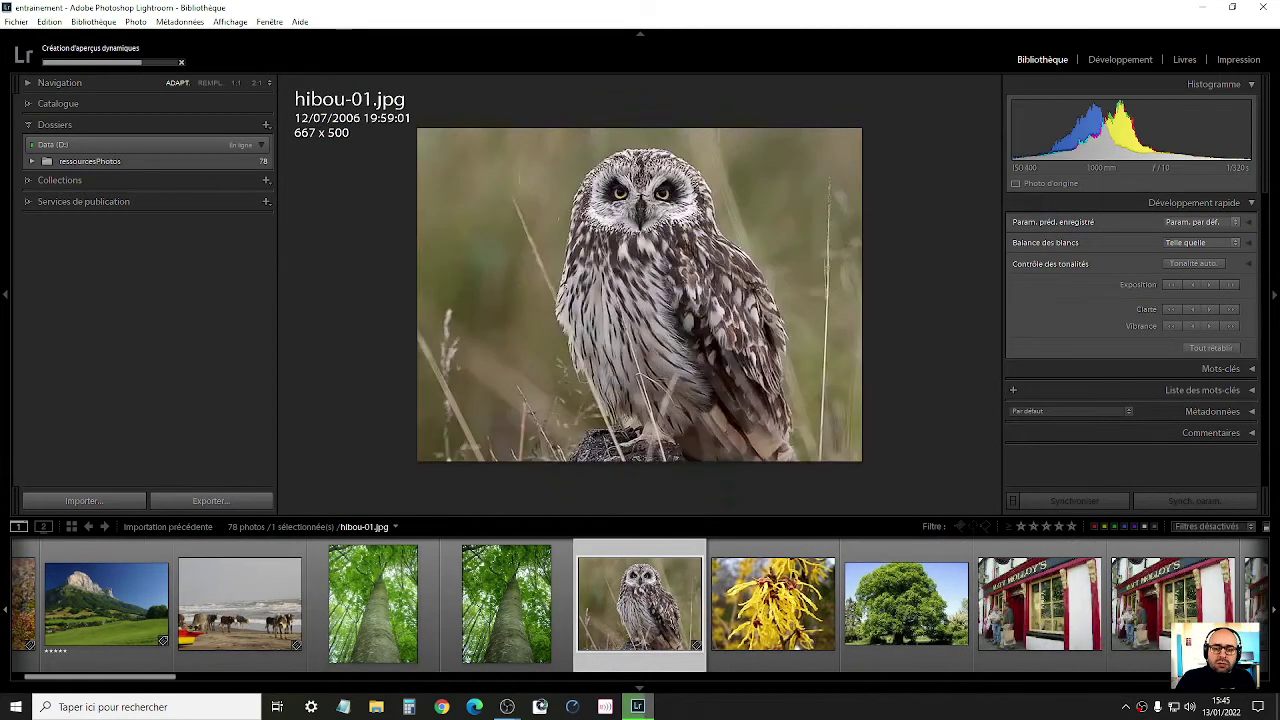
key(Right)
key(Left)
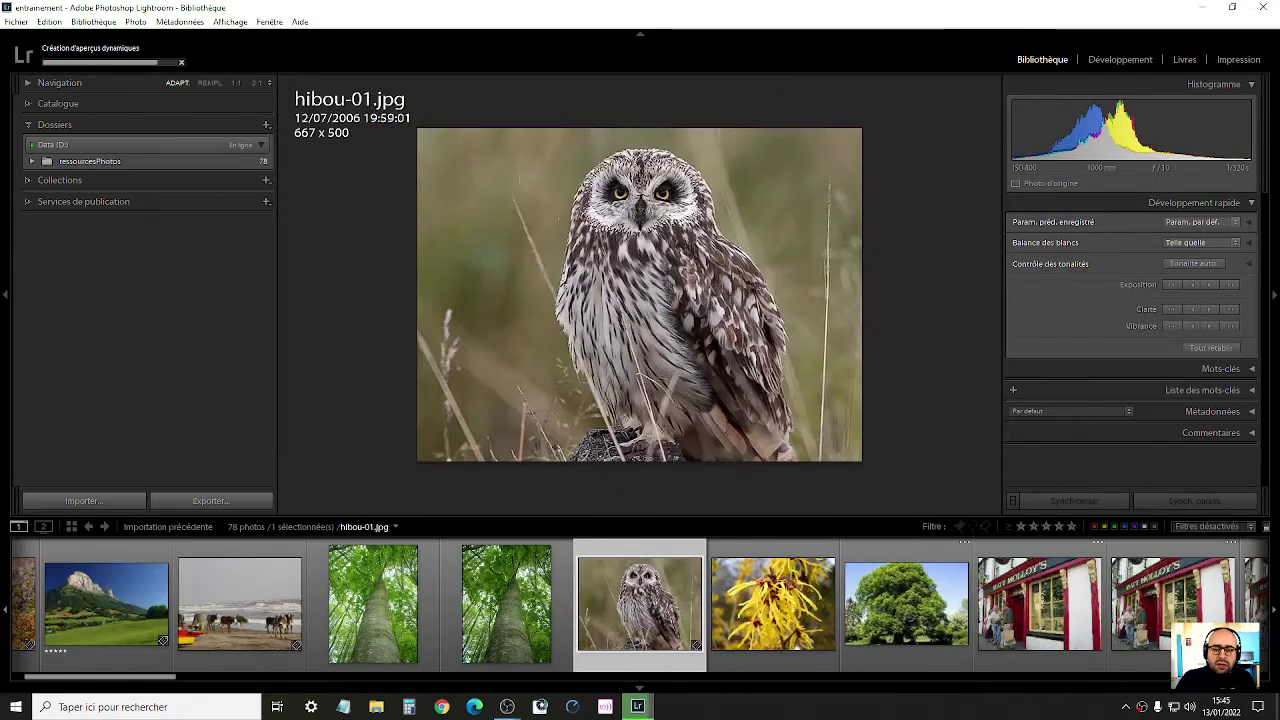
key(Right)
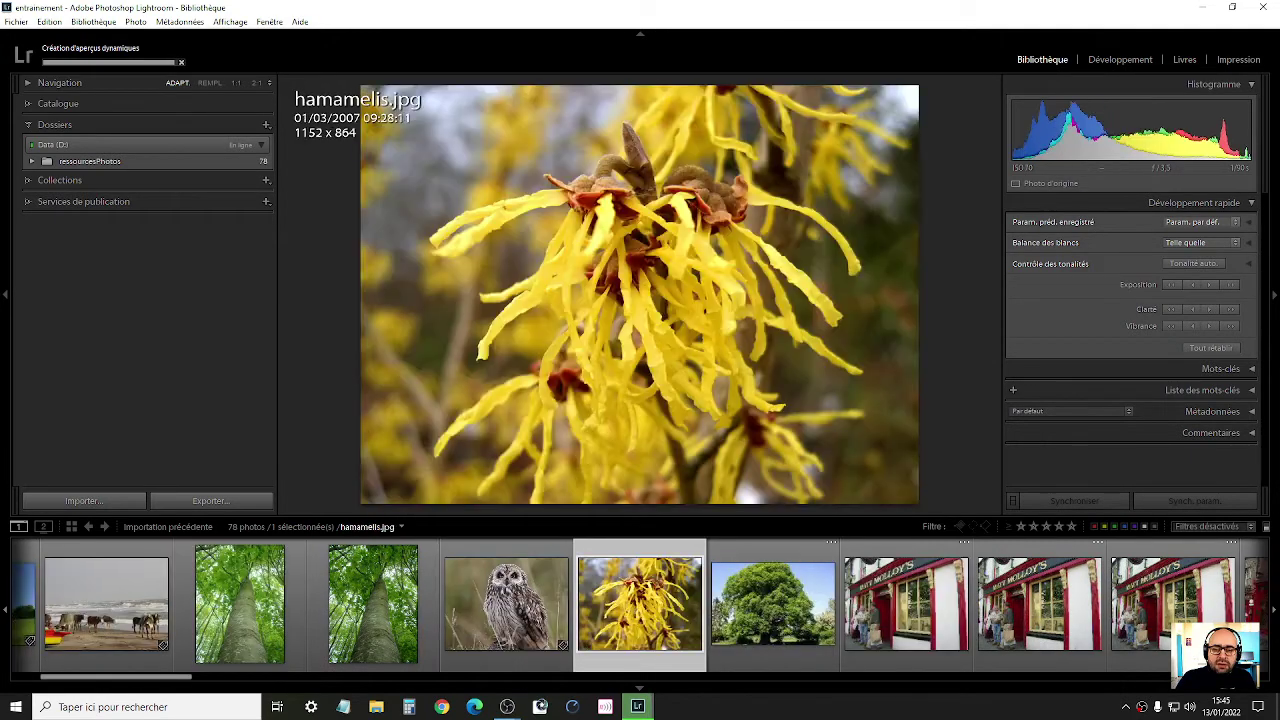
key(Right)
click(770, 368)
key(Right)
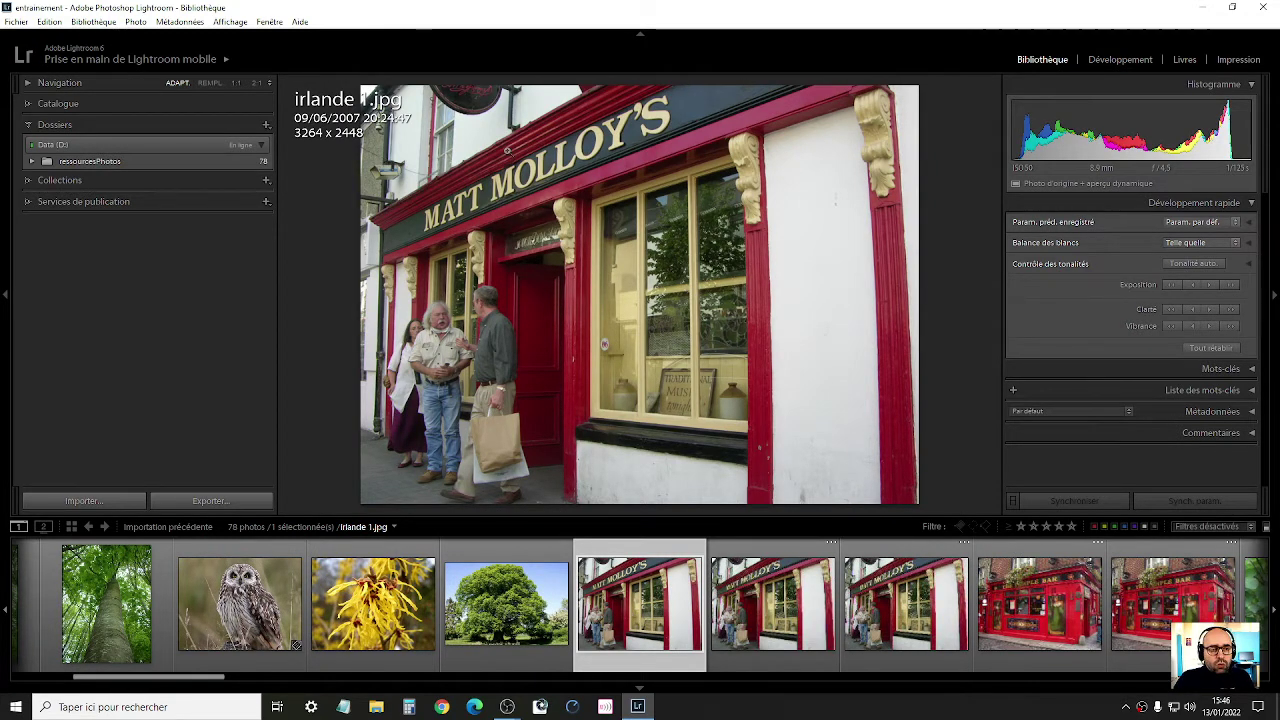
- Delete the filigrane-blanc preset in the watermark editor and close the editor without saving a new watermark
click(49, 21)
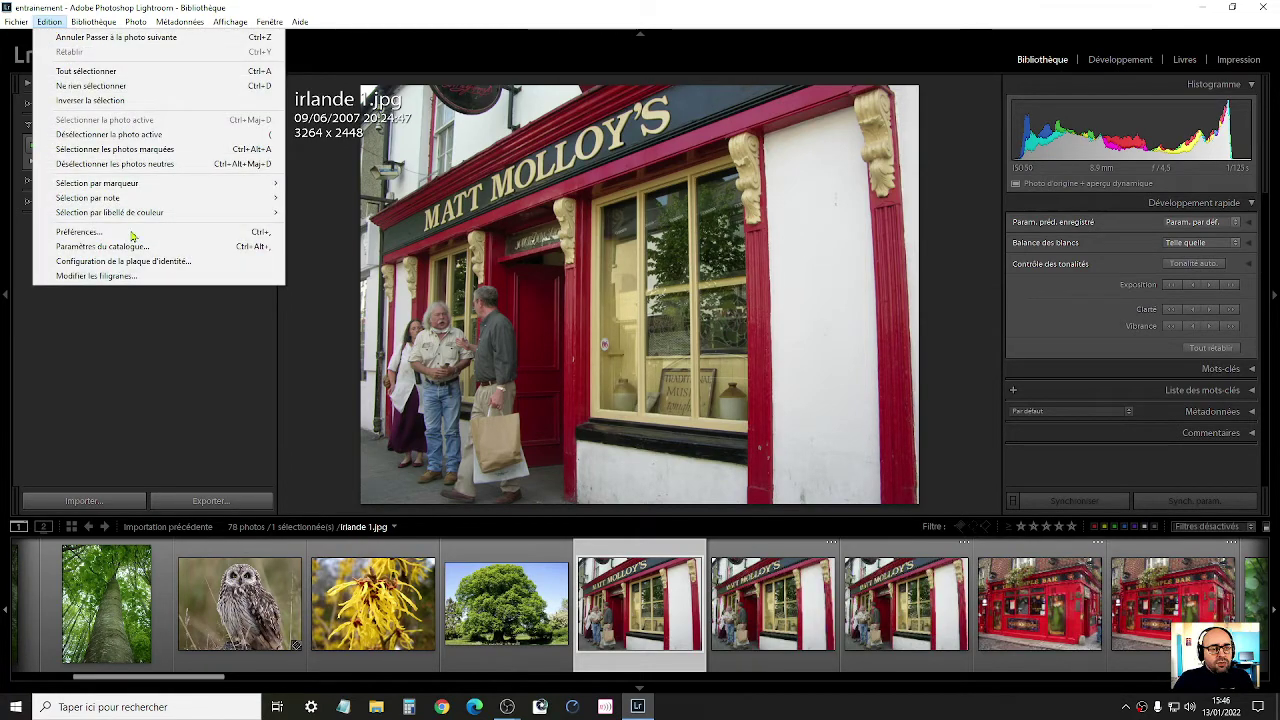
click(121, 277)
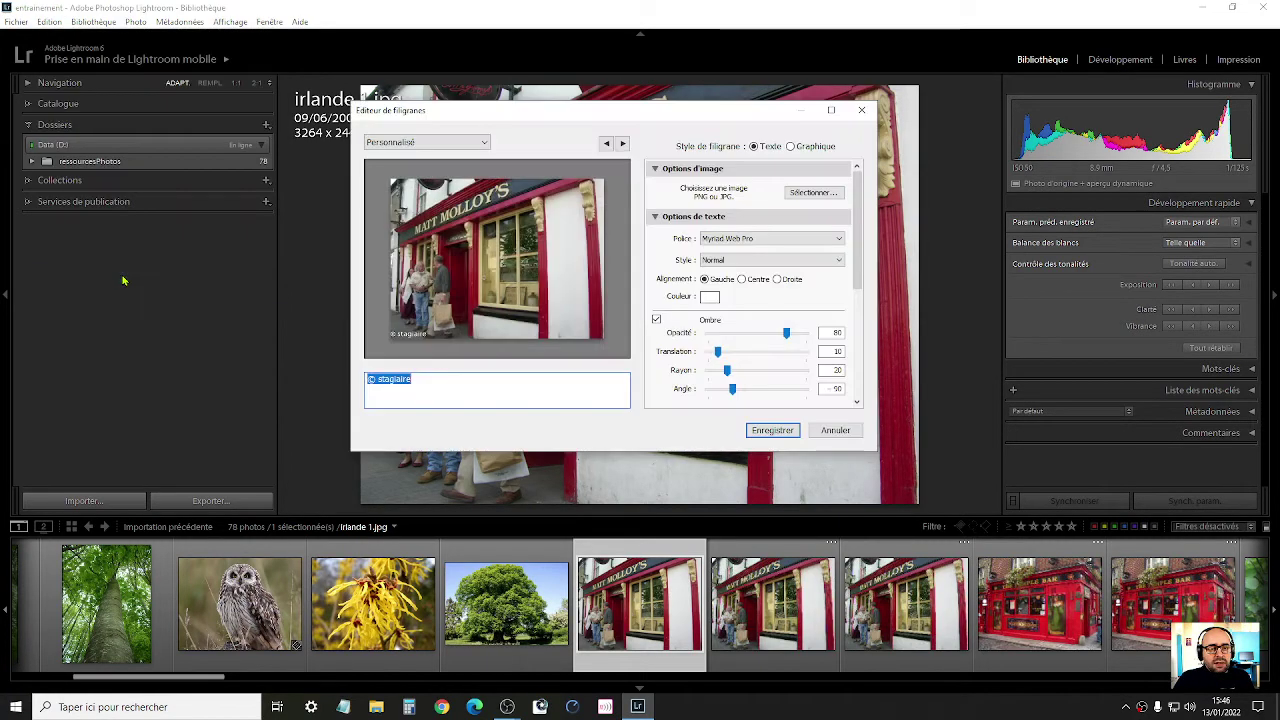
click(430, 142)
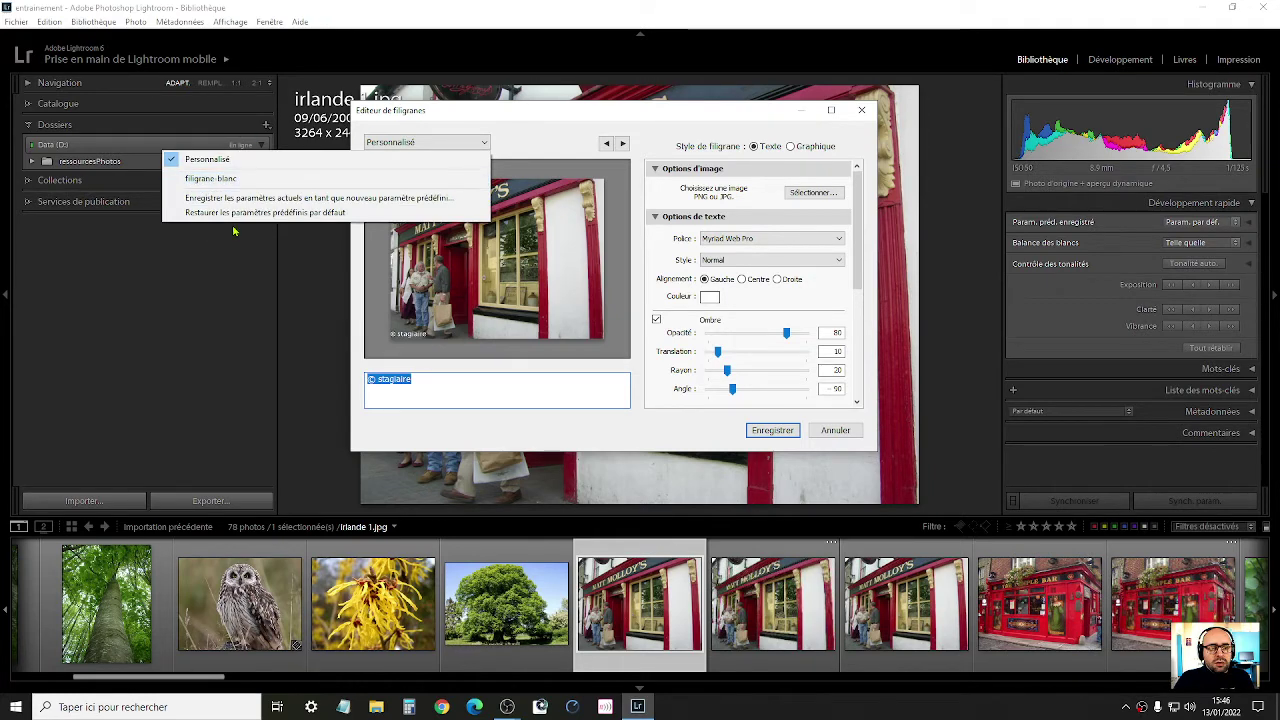
click(488, 142)
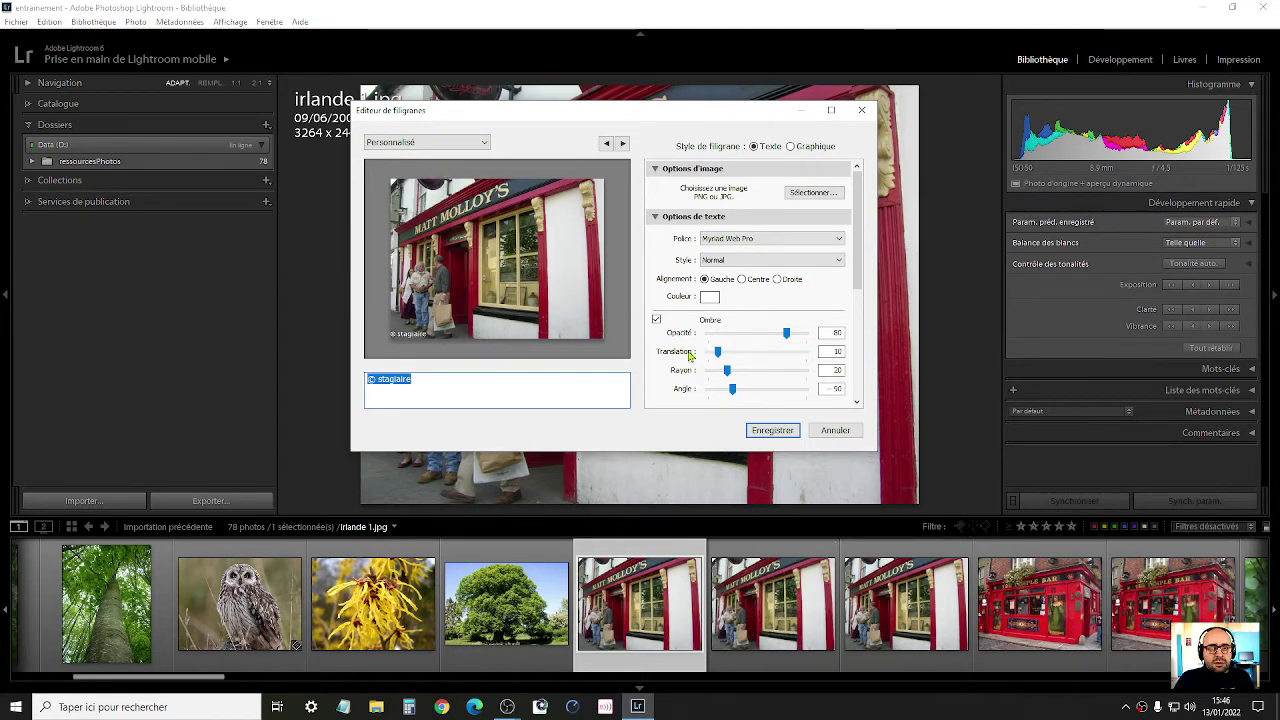
click(483, 143)
click(232, 180)
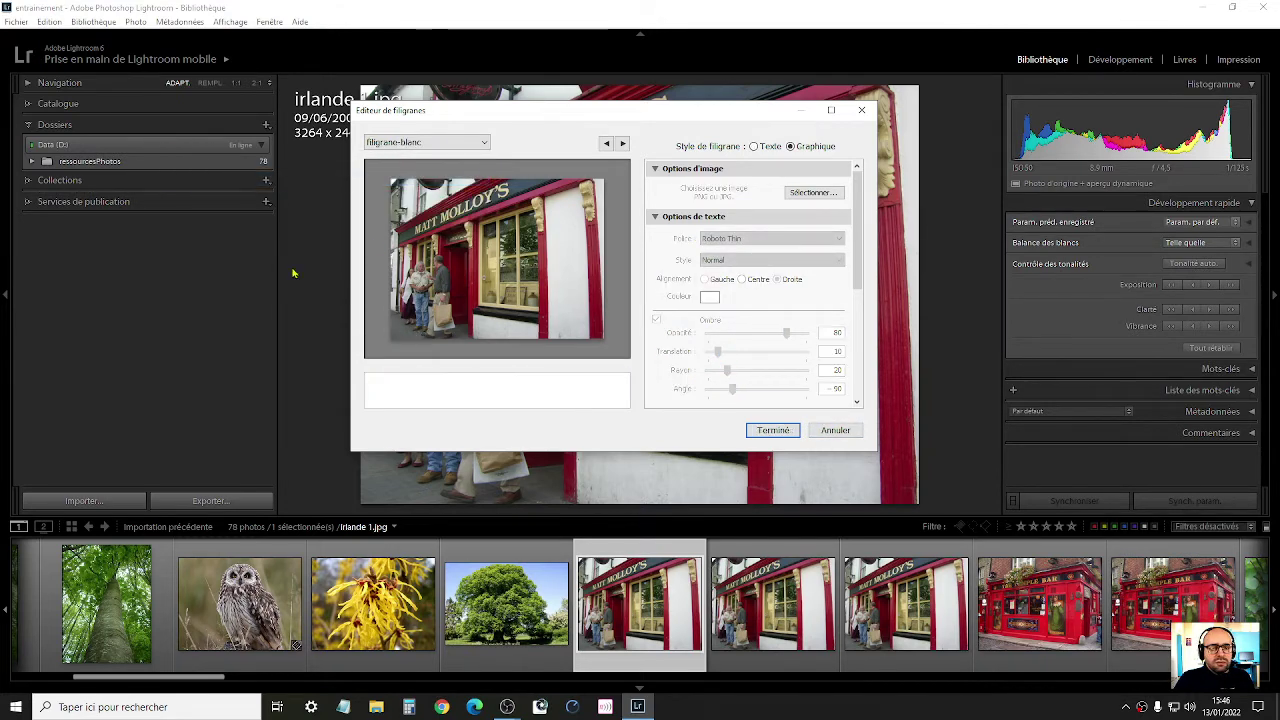
click(484, 145)
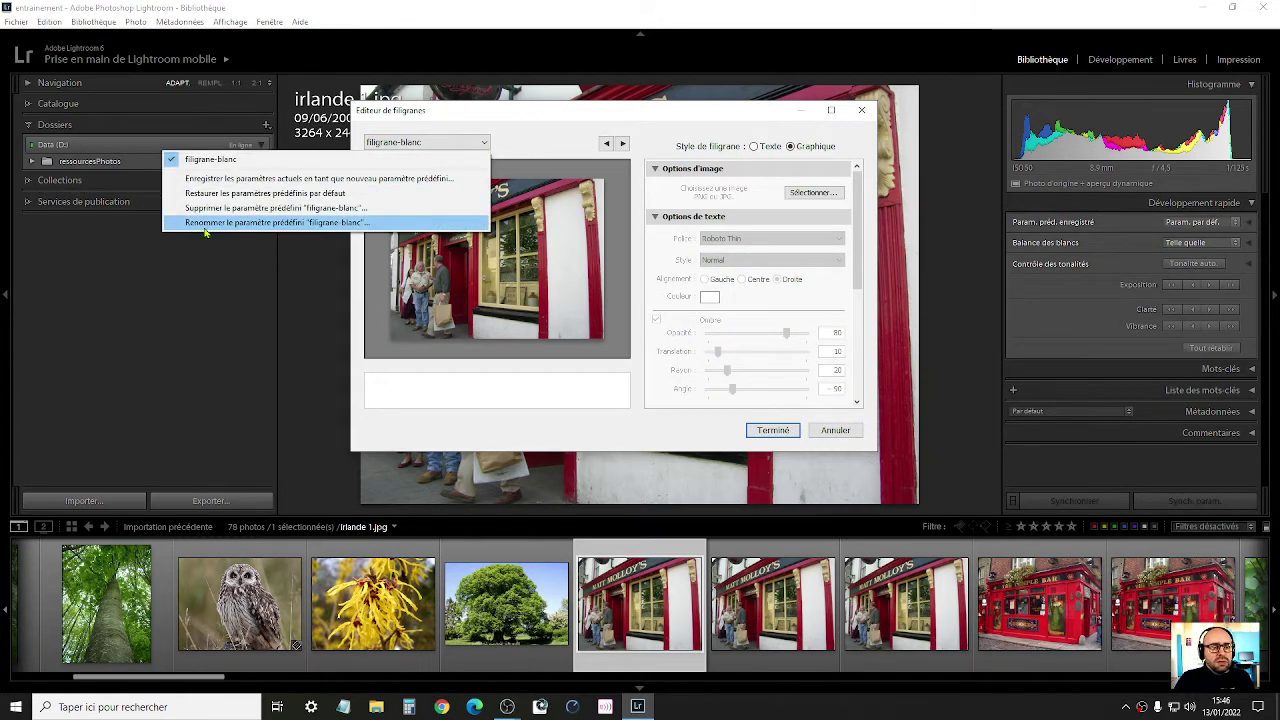
click(280, 208)
click(646, 366)
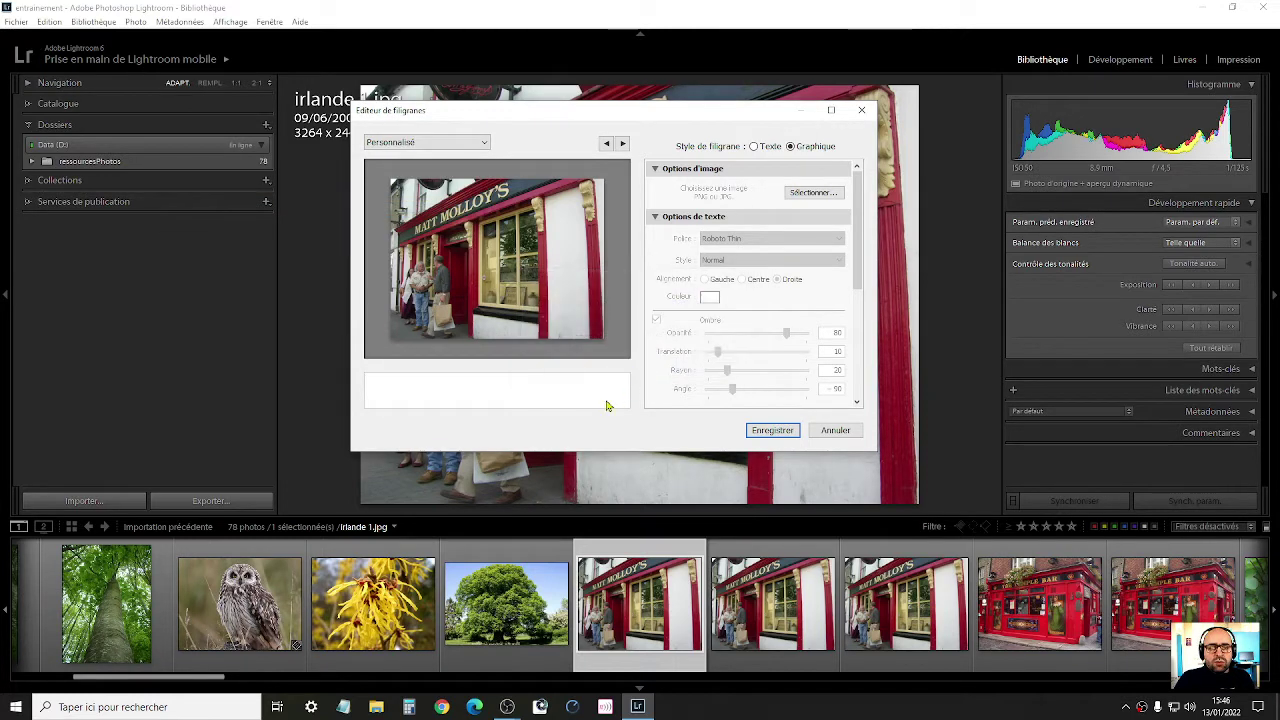
click(772, 431)
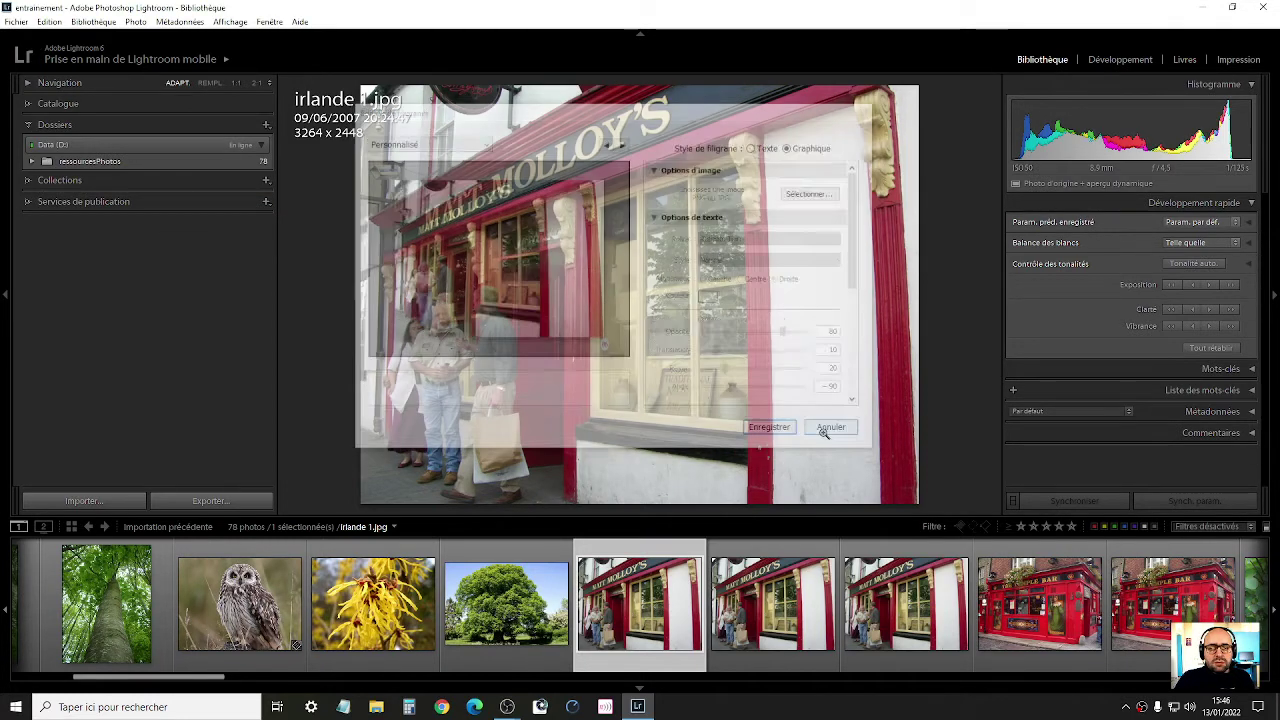
- Start a new text watermark, set its text alignment to Centre and anchor it at the middle of the photo
click(58, 24)
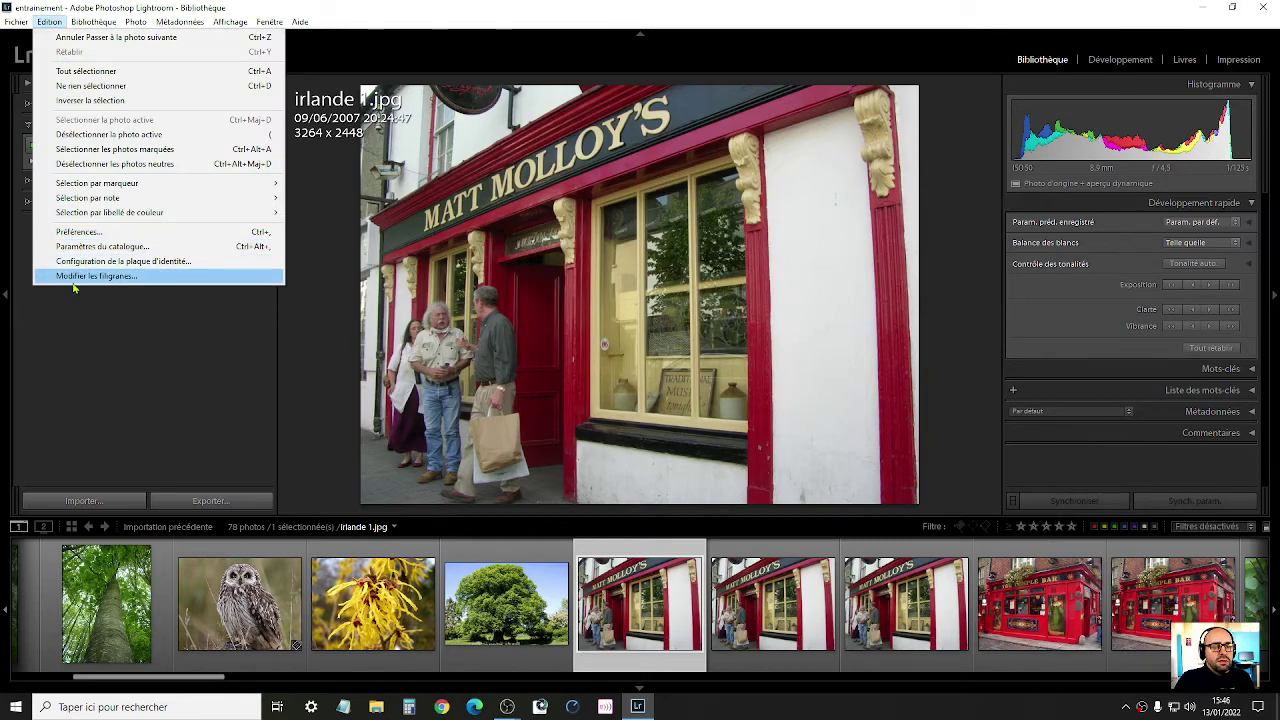
click(110, 274)
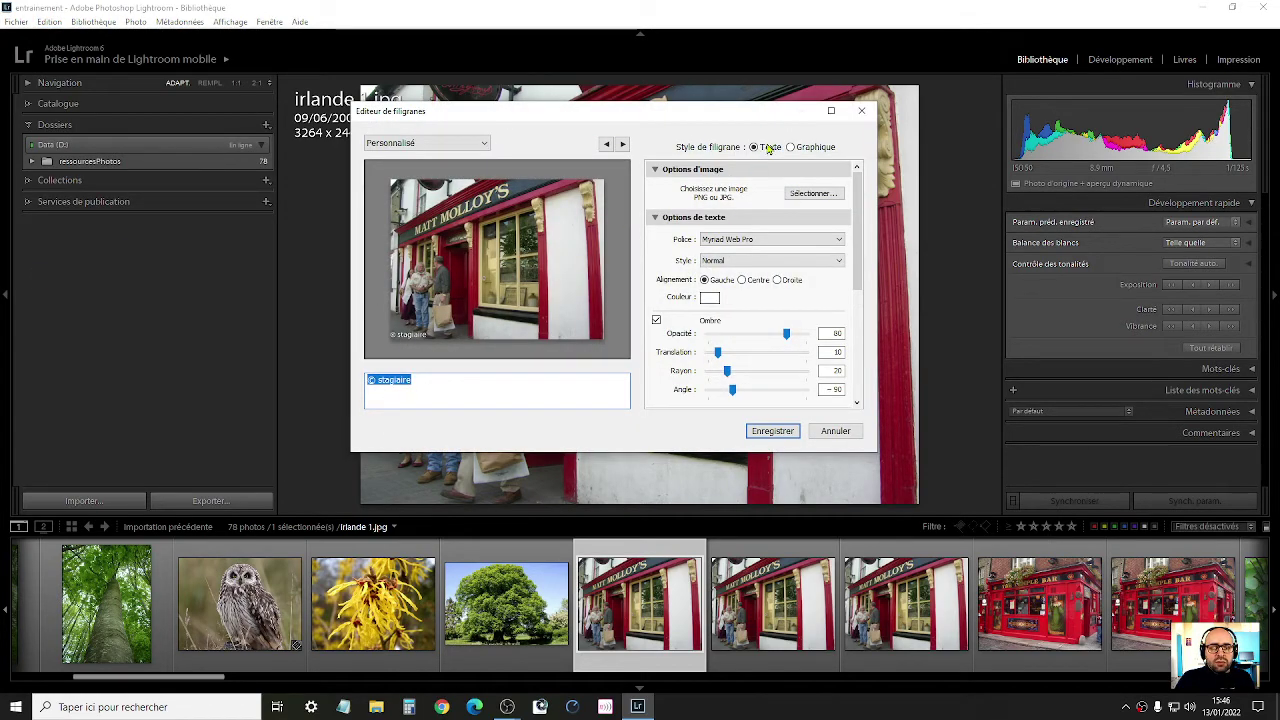
click(760, 281)
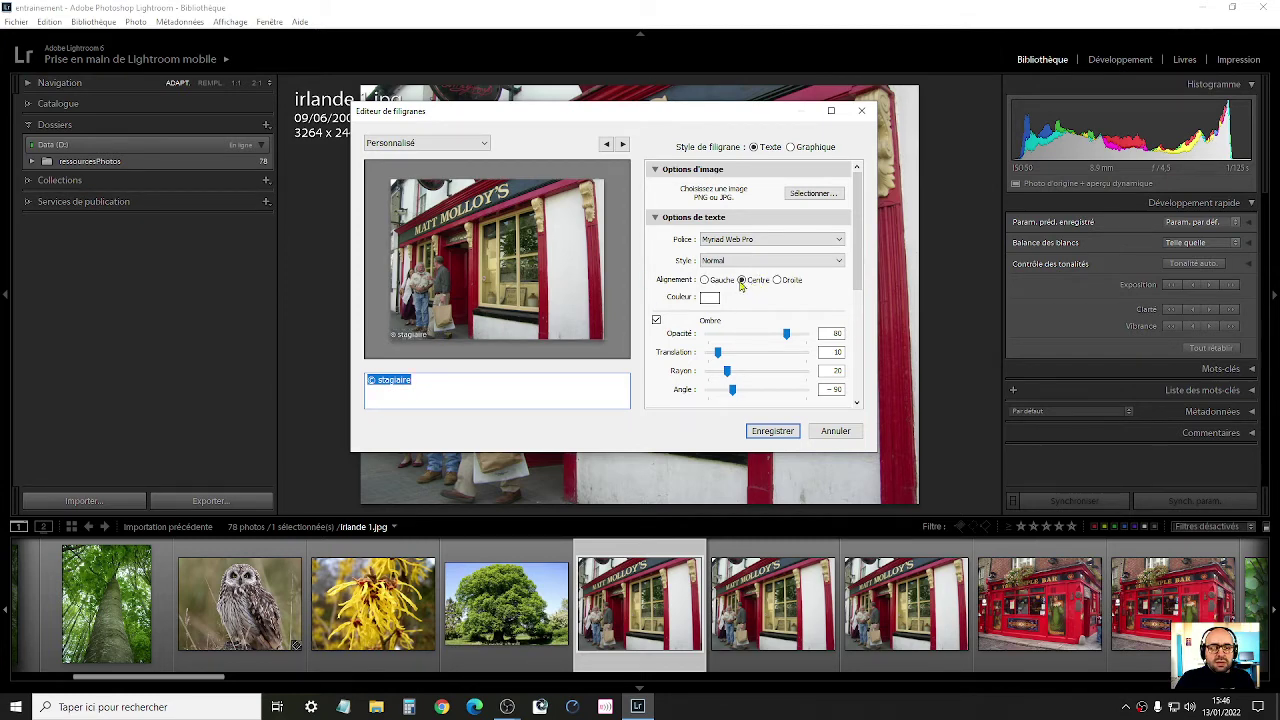
mouse_move(417, 342)
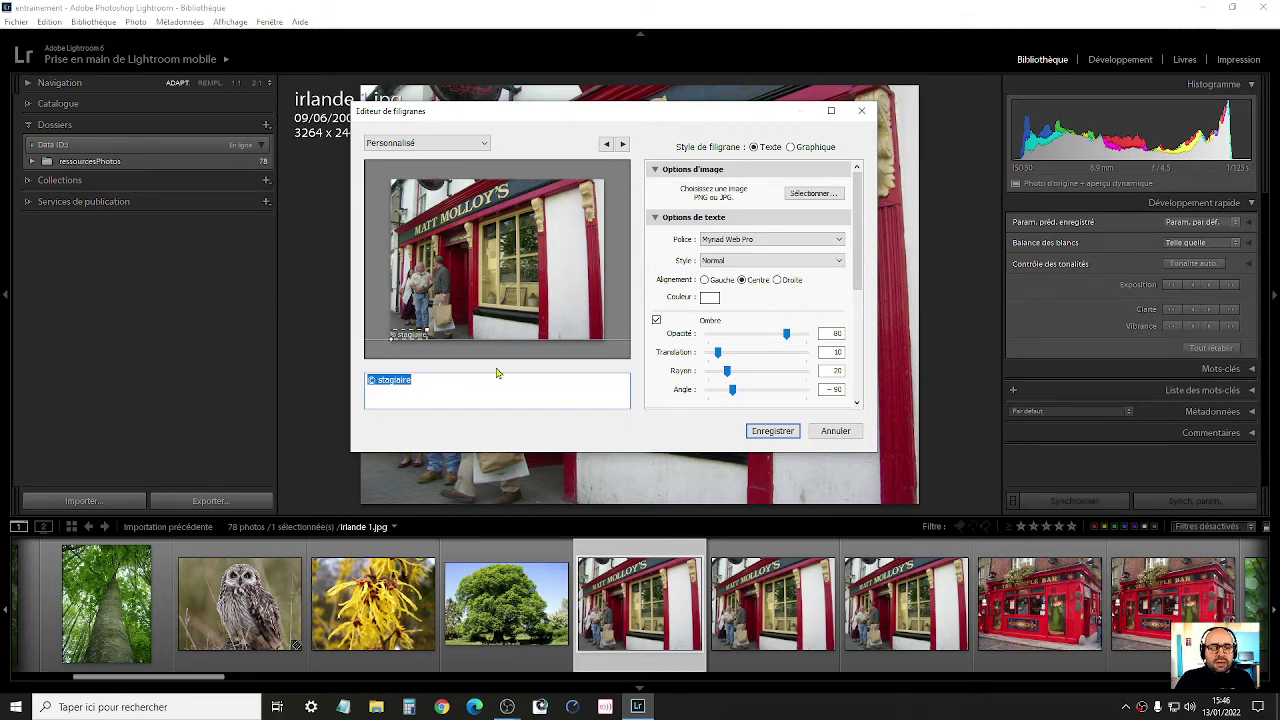
drag(855, 228, 853, 348)
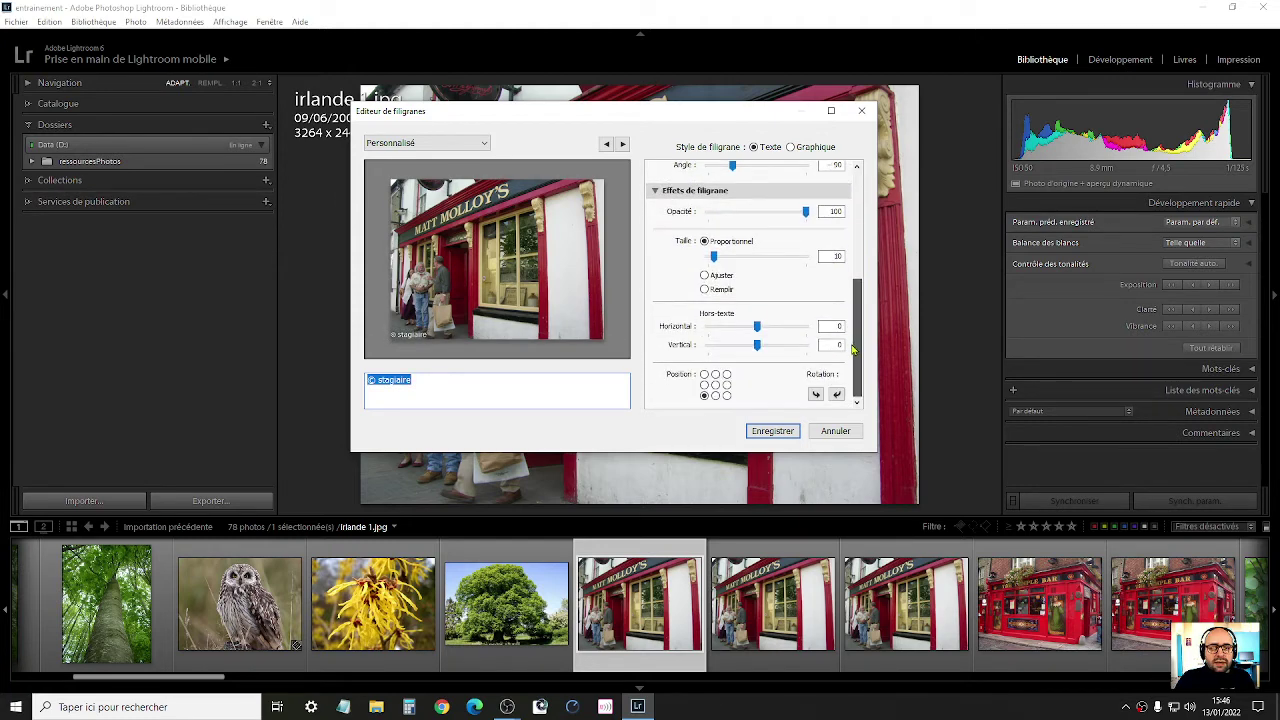
click(715, 385)
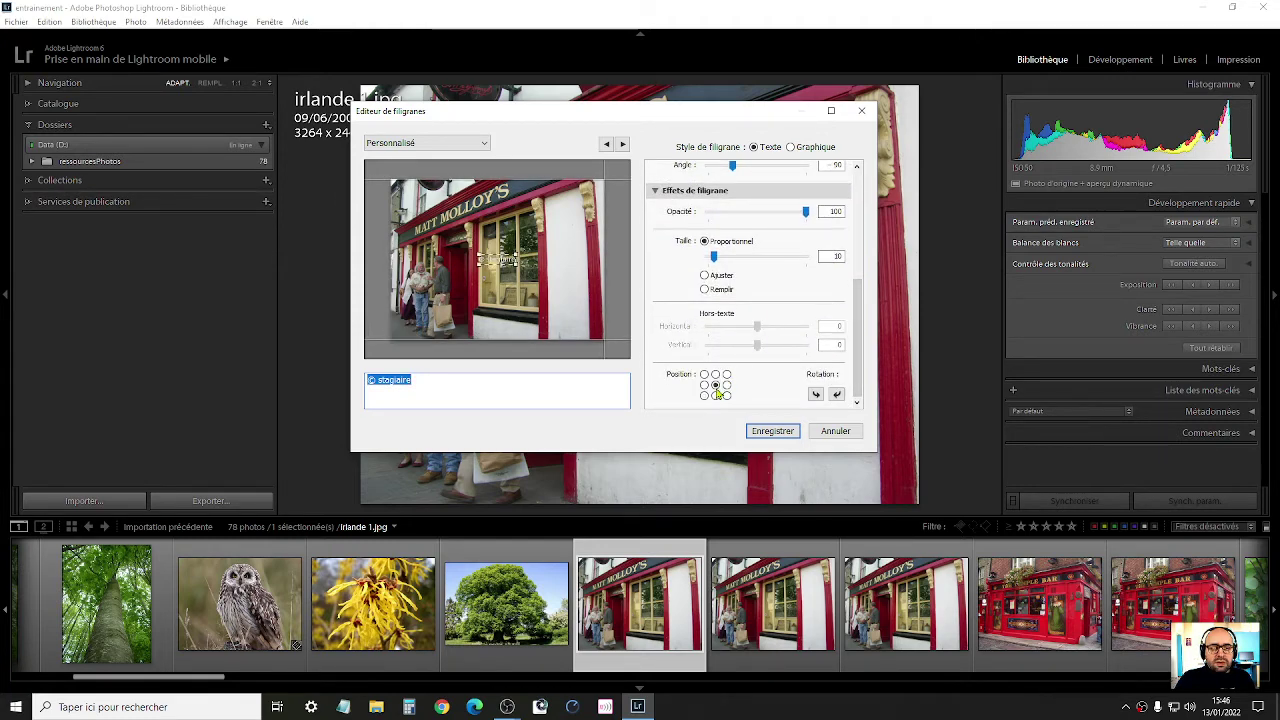
- Change the watermark text to "© NLB"
drag(855, 350, 868, 222)
scroll(857, 222, down, 5)
scroll(857, 222, up, 5)
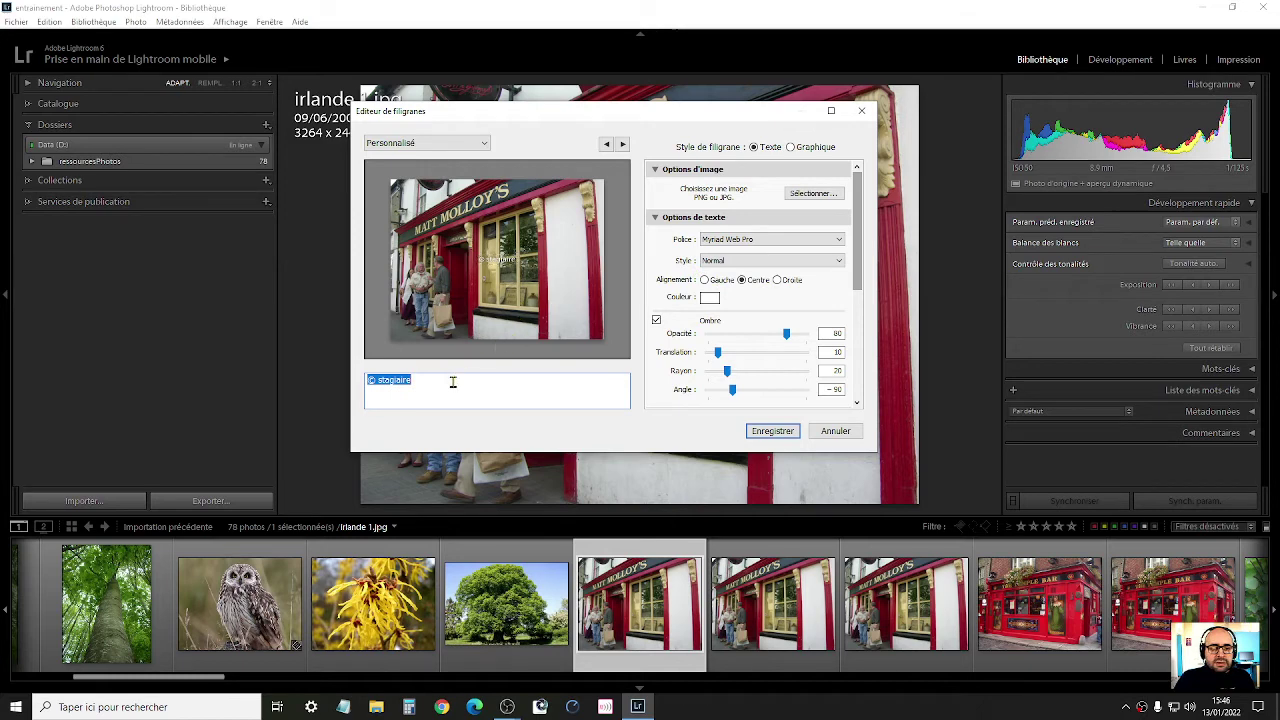
click(448, 378)
double_click(448, 378)
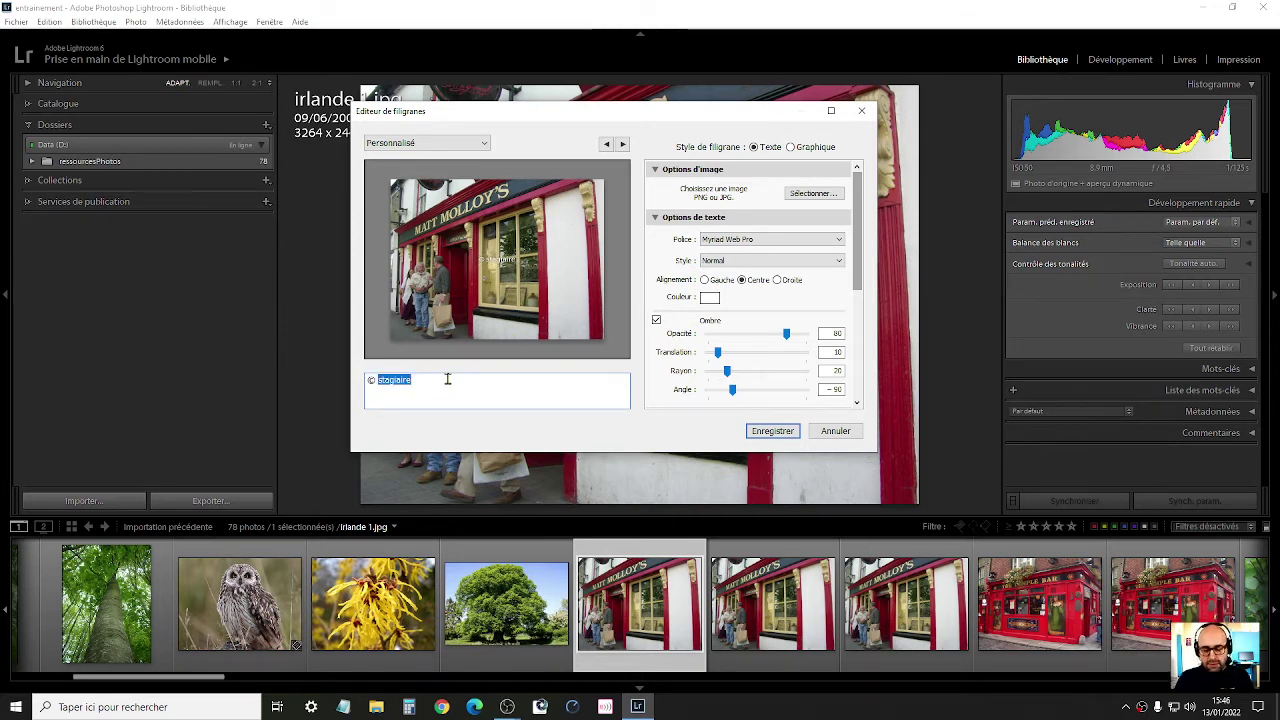
key(BackSpace)
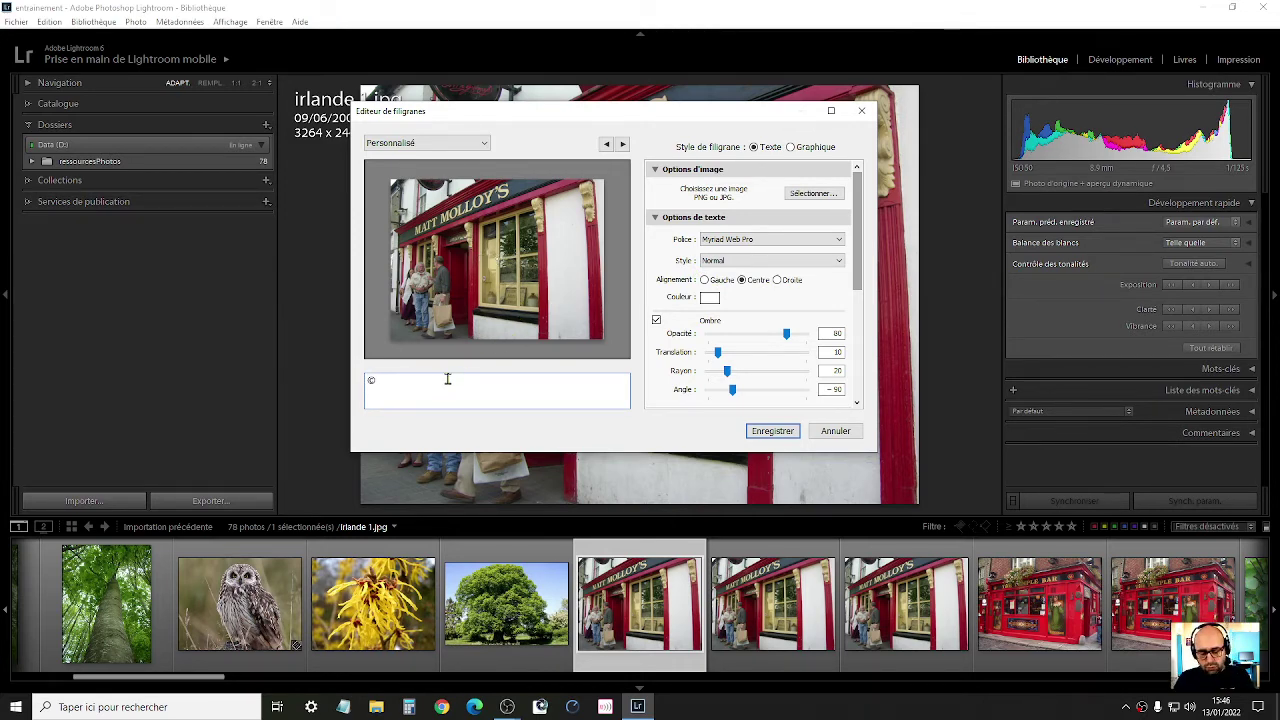
text(NLB)
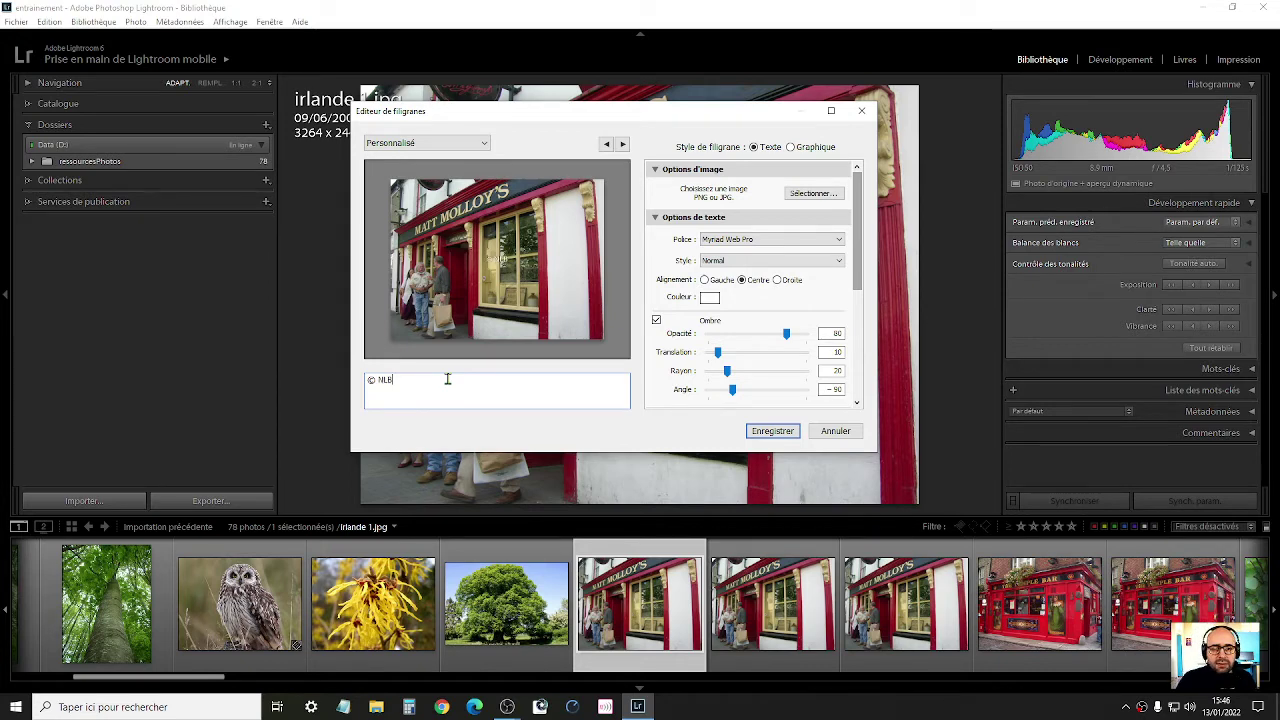
- Try several greys and hues for the watermark text and set its colour to light green (H 93, S 60, L 66)
click(709, 297)
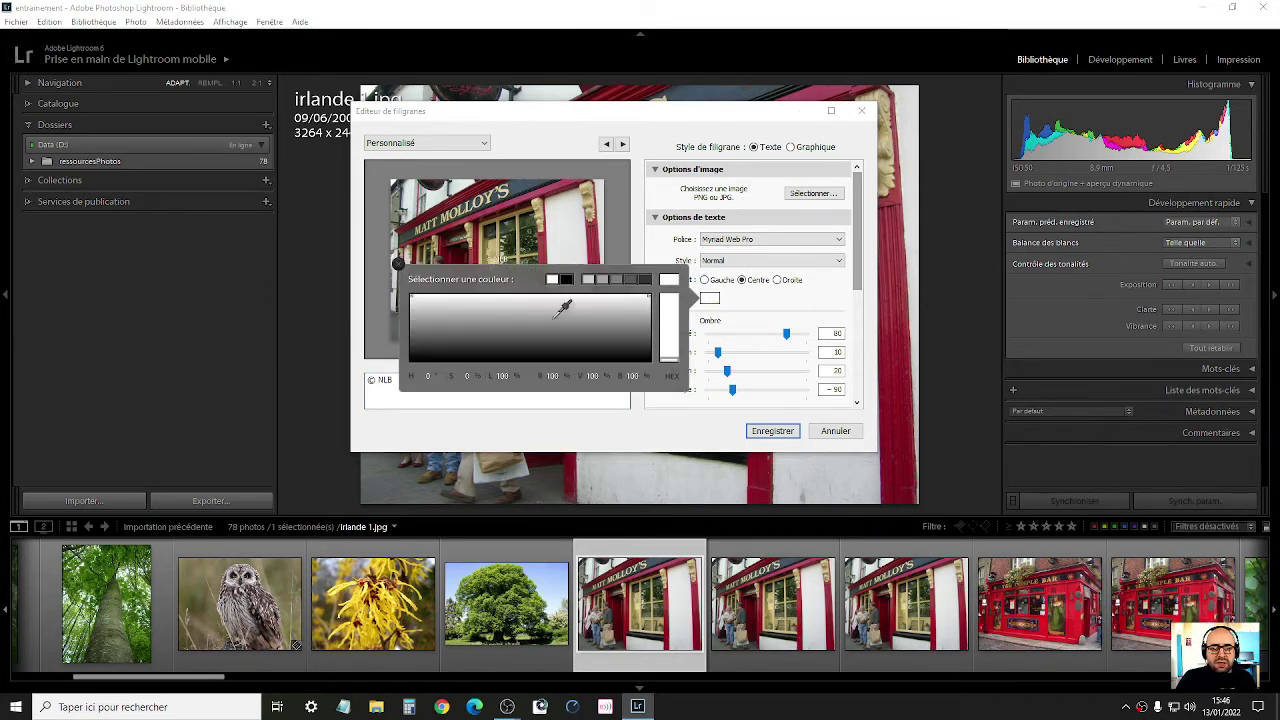
click(548, 341)
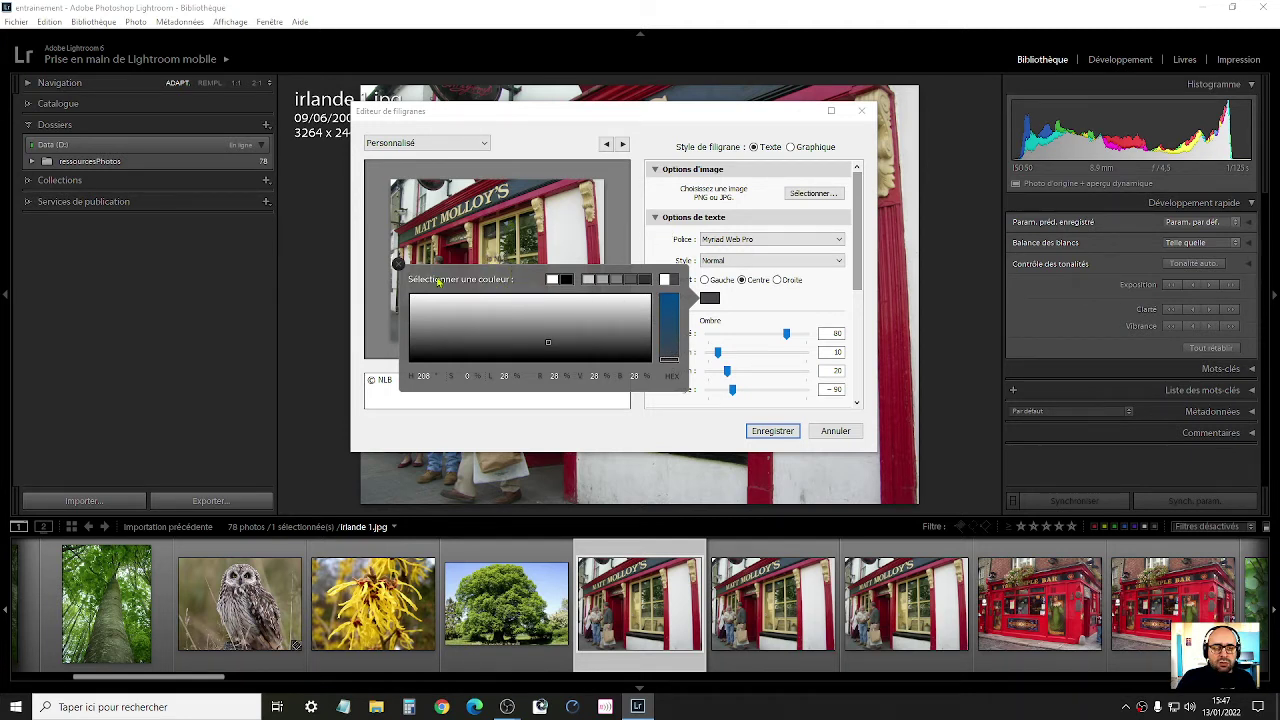
click(456, 347)
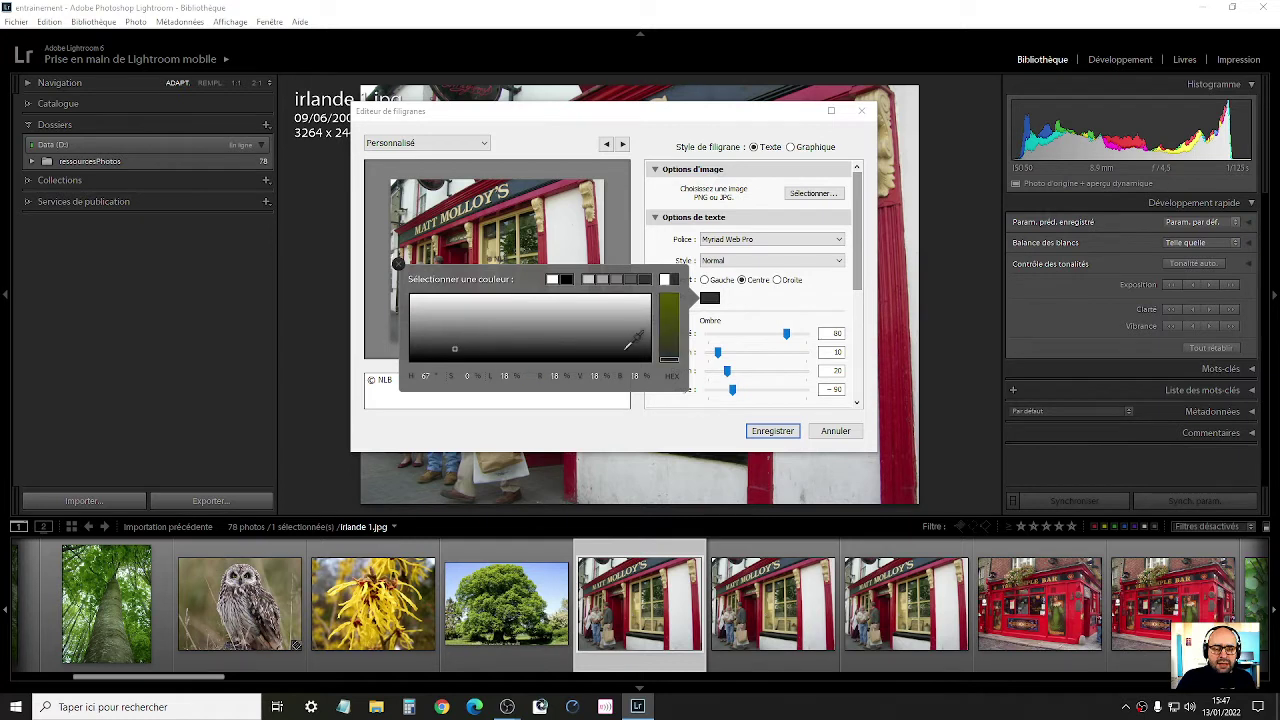
click(620, 354)
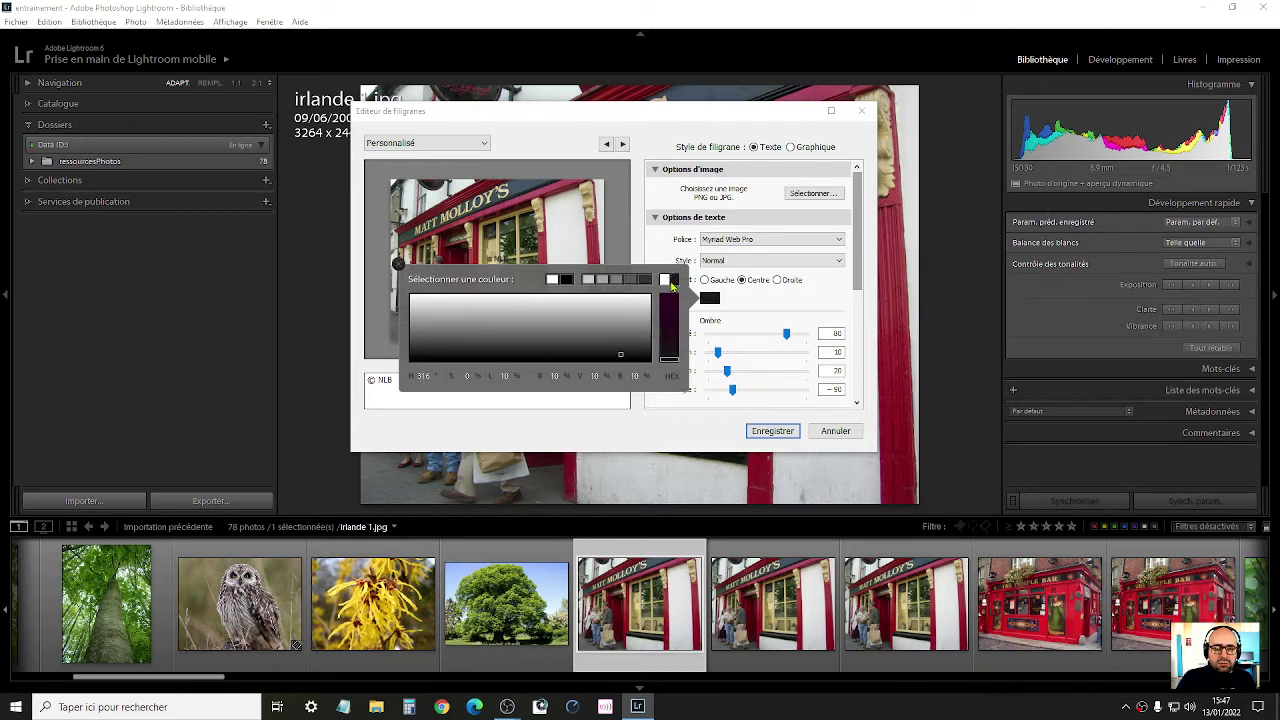
click(669, 307)
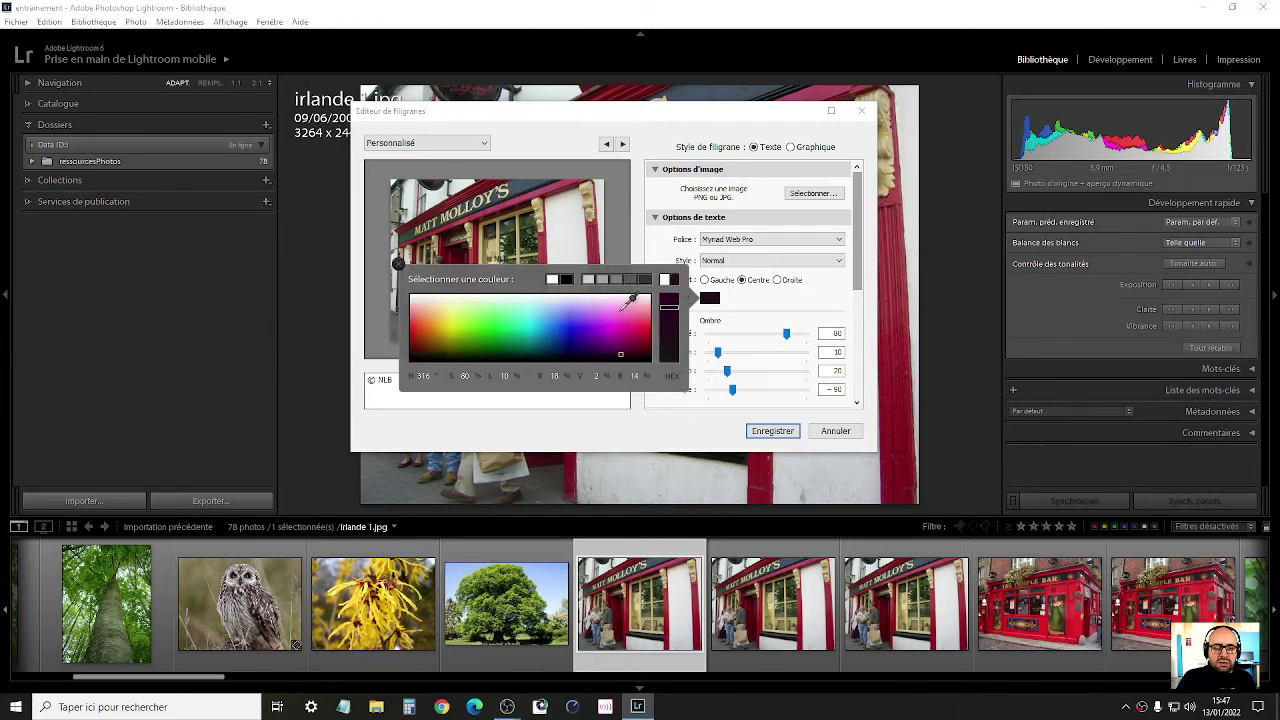
drag(632, 300, 642, 324)
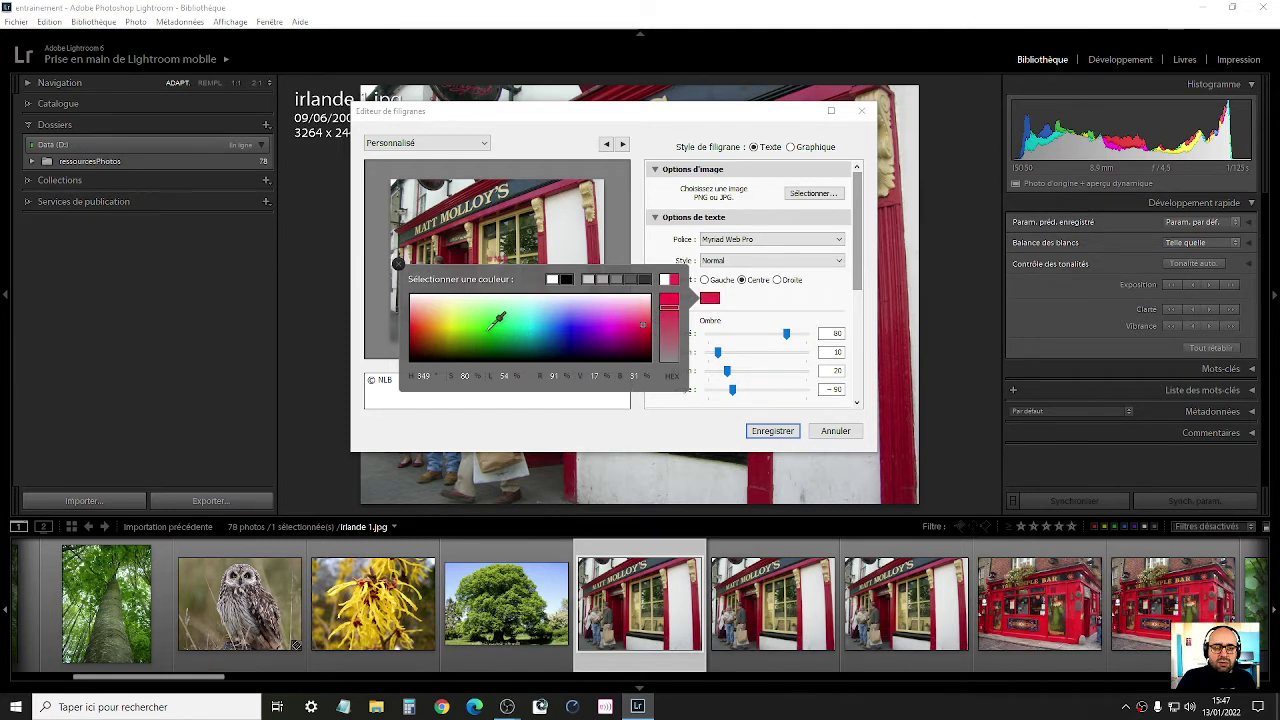
click(471, 317)
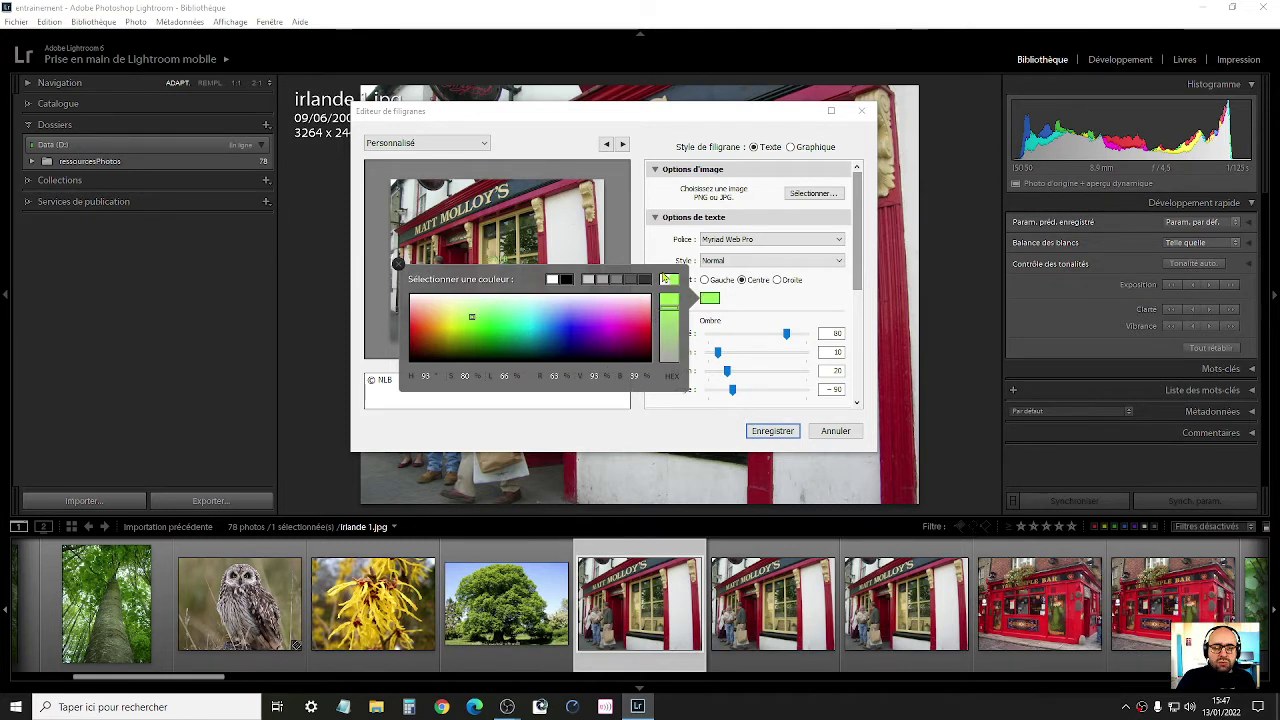
click(742, 304)
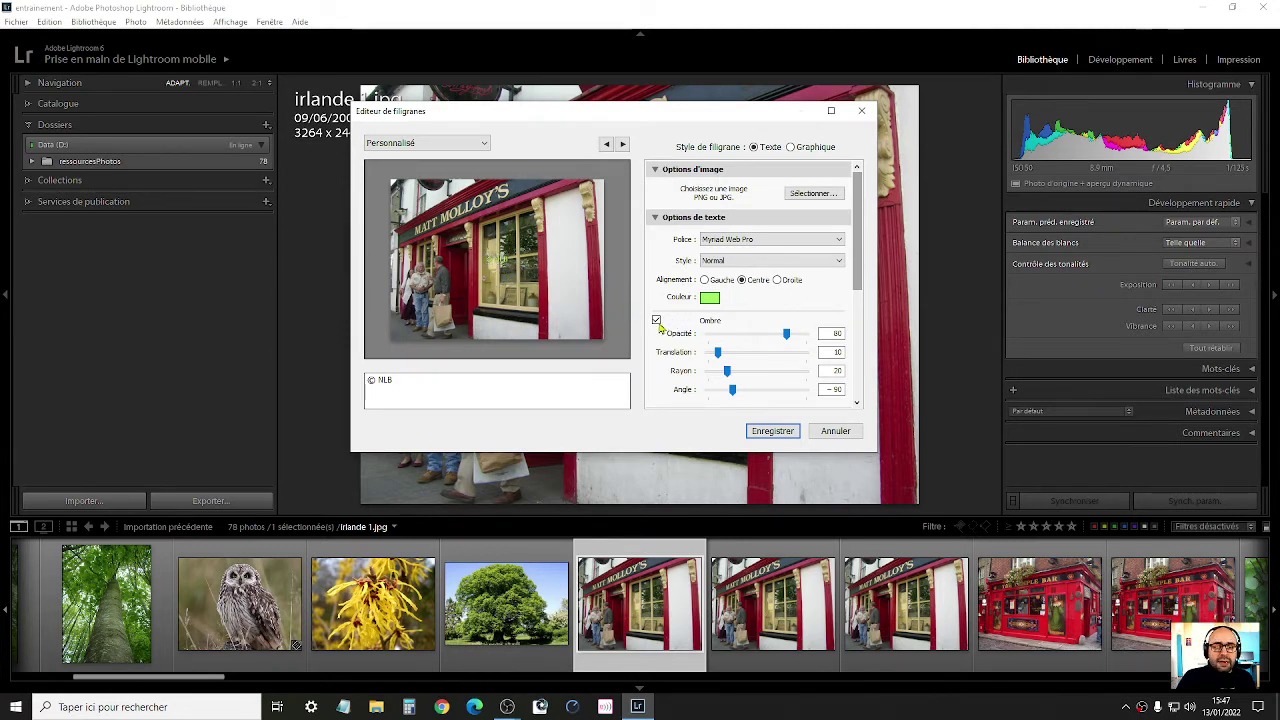
- Try anchoring the watermark at the photo's lower-right corner and lower middle, and return it to the centre position
drag(855, 260, 855, 361)
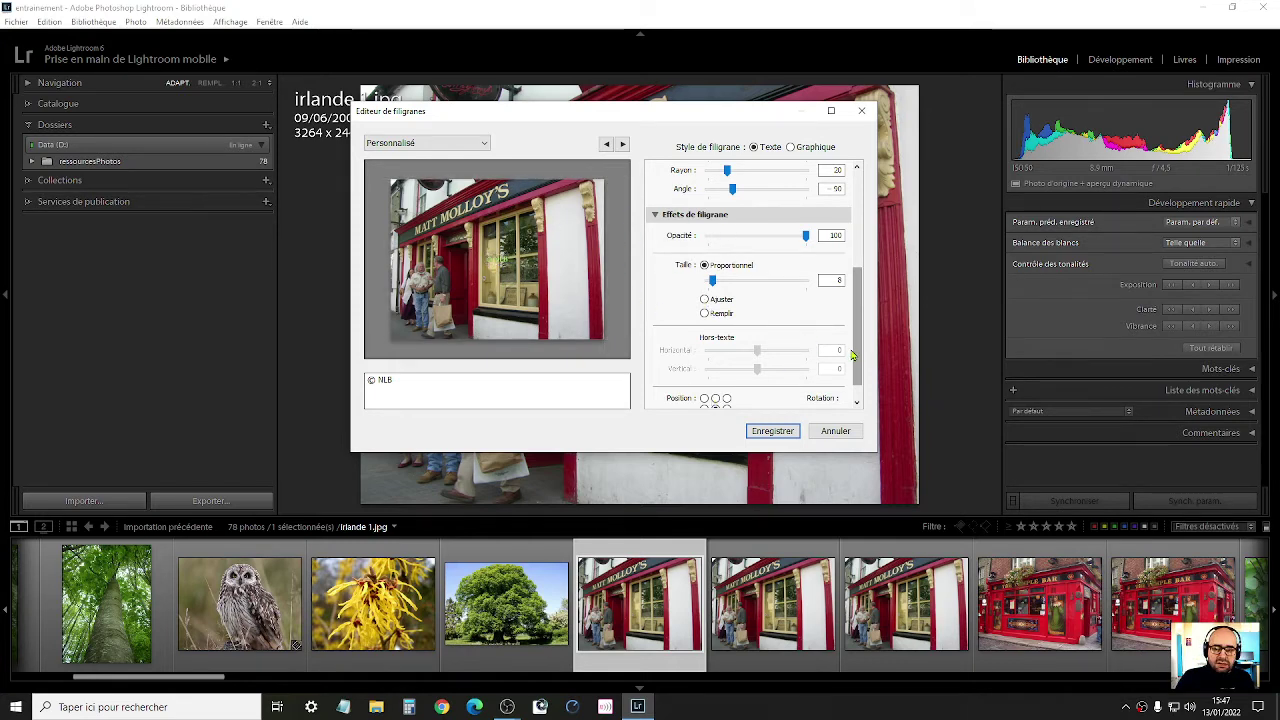
scroll(779, 400, down, 1)
click(727, 395)
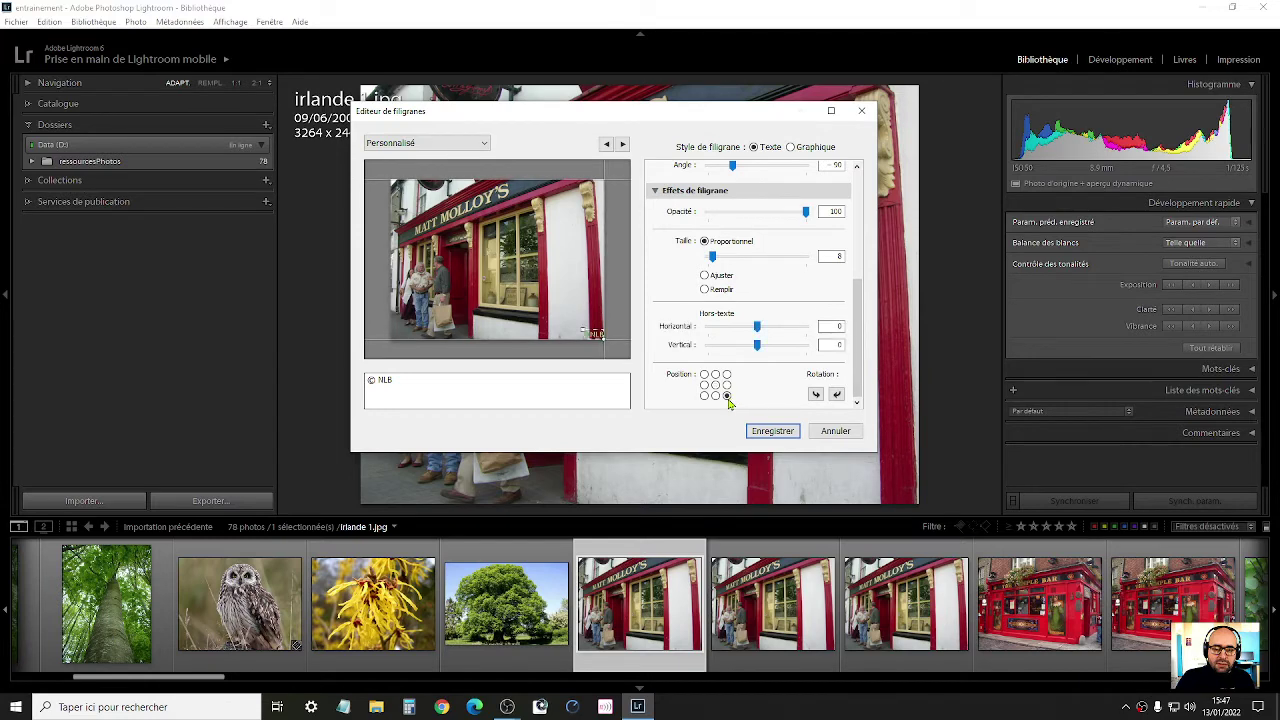
click(716, 396)
click(716, 385)
scroll(725, 310, up, 8)
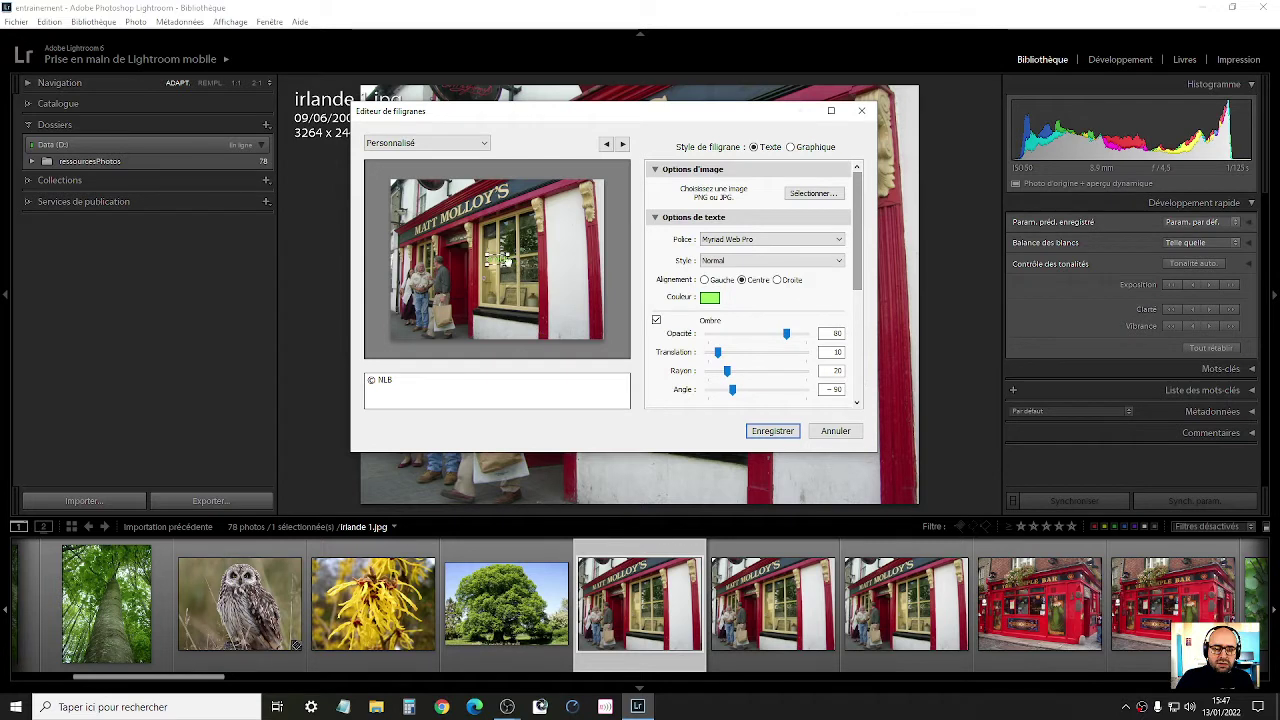
- Enlarge the watermark to about the photo's width and extend its text to "© NLB ESSAIE DE COMPRENDRE LES FILGRANES"
drag(500, 261, 601, 263)
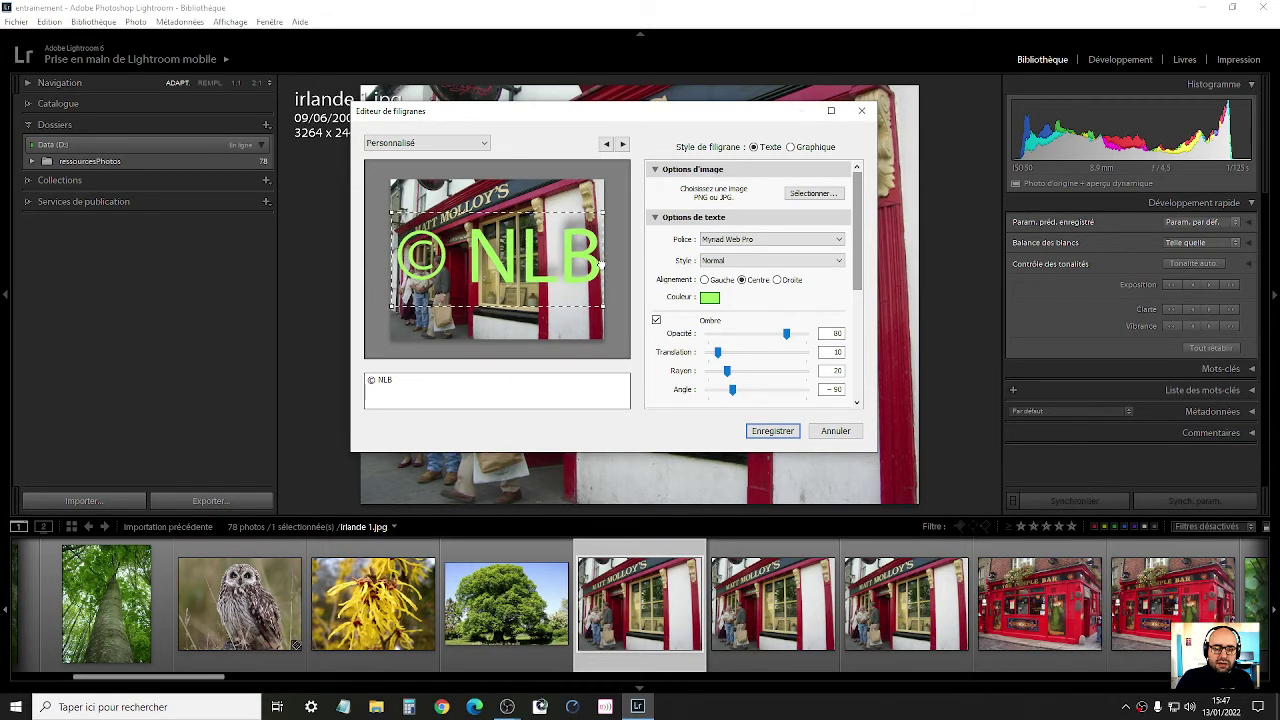
click(434, 375)
click(437, 377)
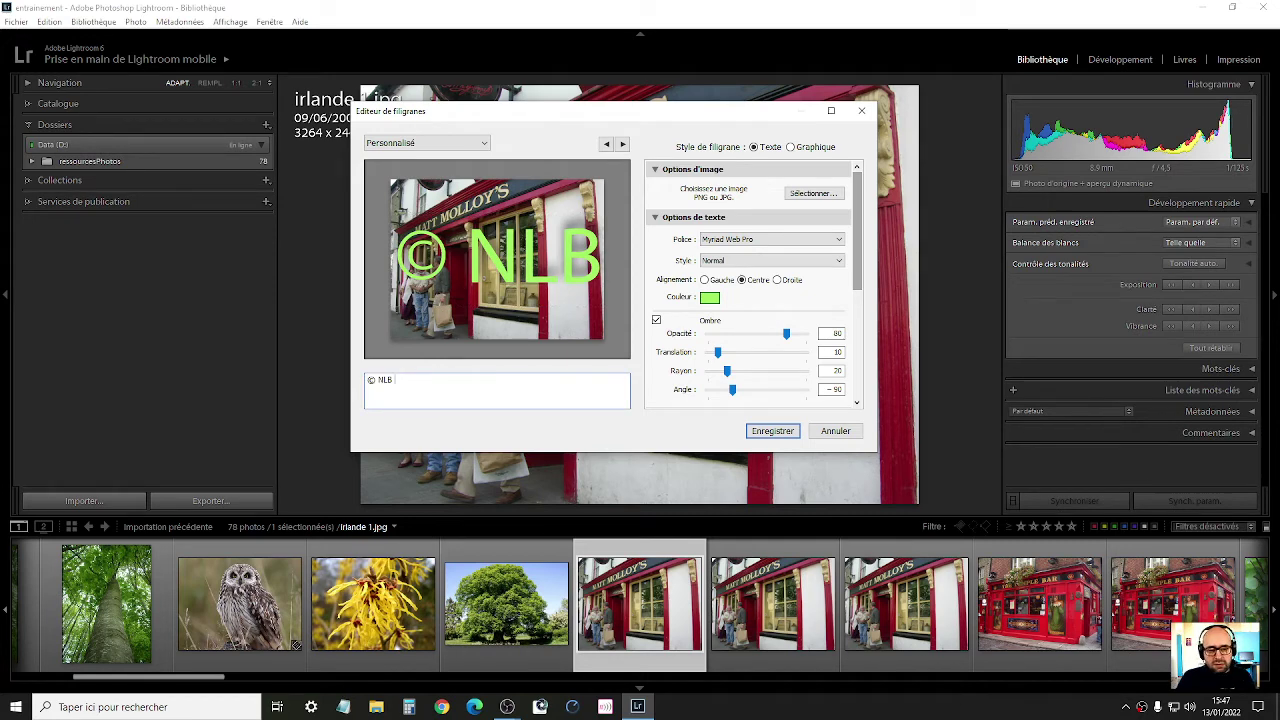
text(ESSAI)
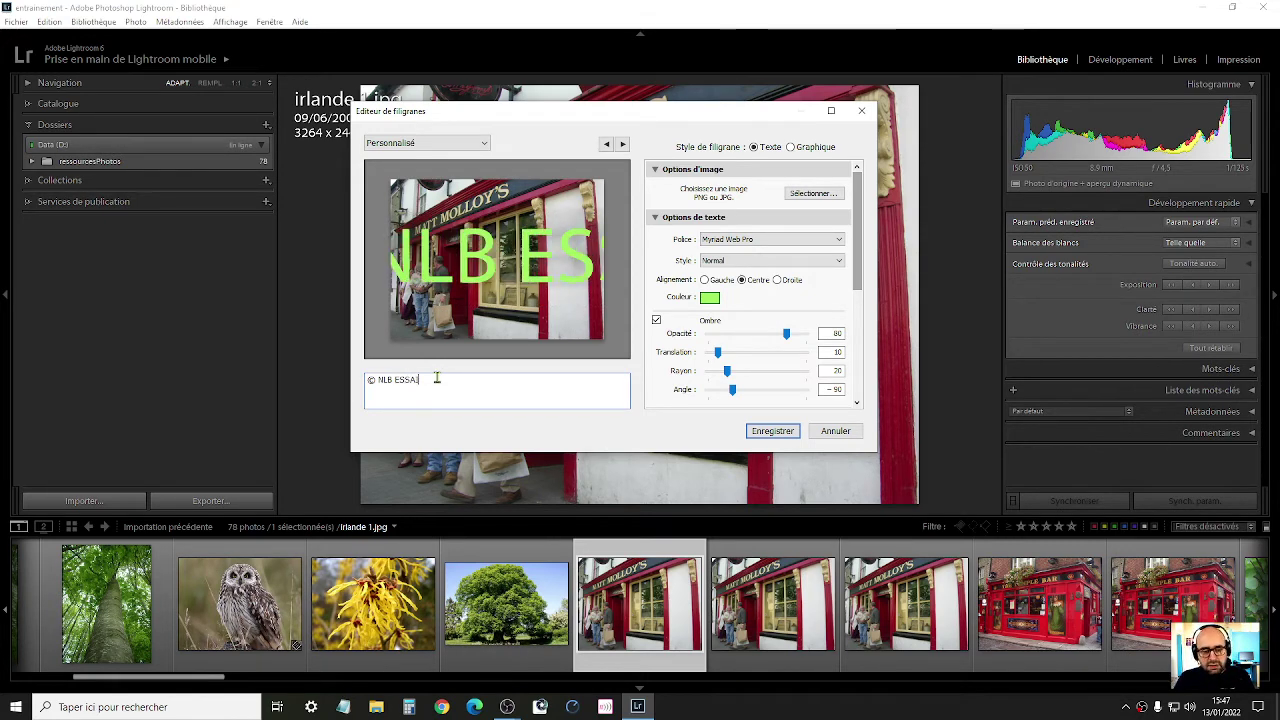
text(E DE COMPRENDRE LES FILGRANES)
key(ctrl+a)
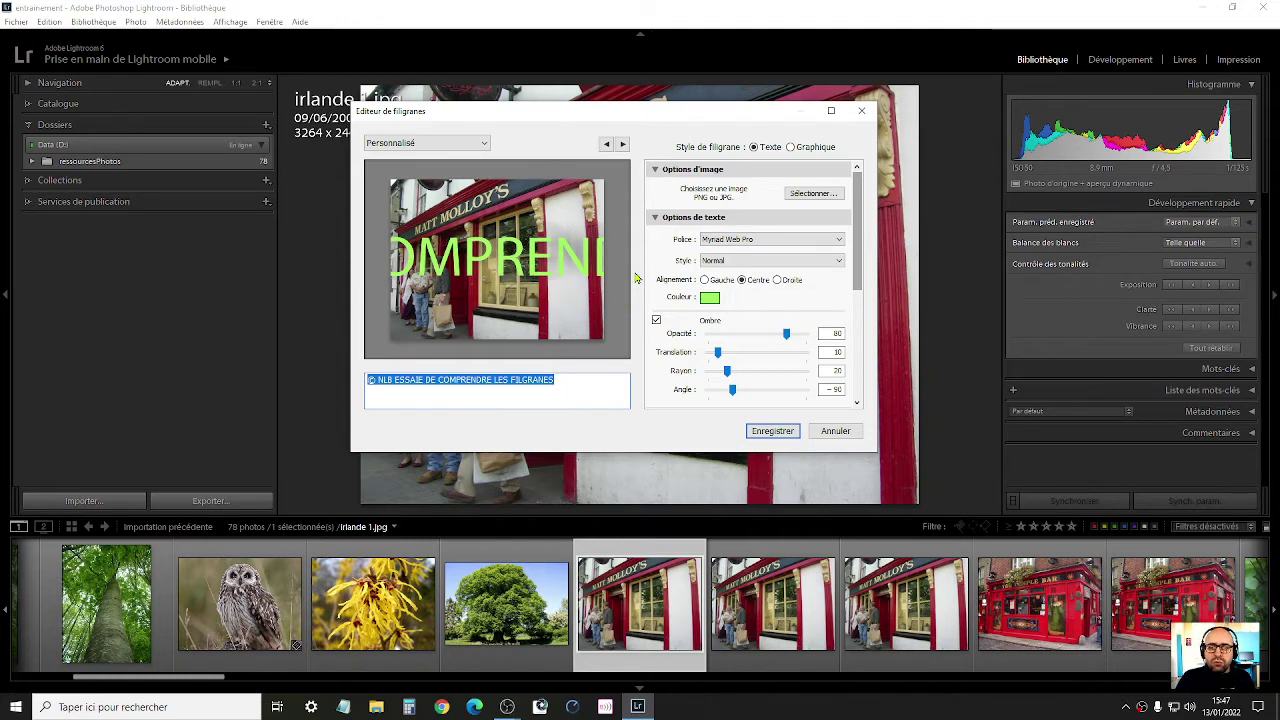
click(765, 261)
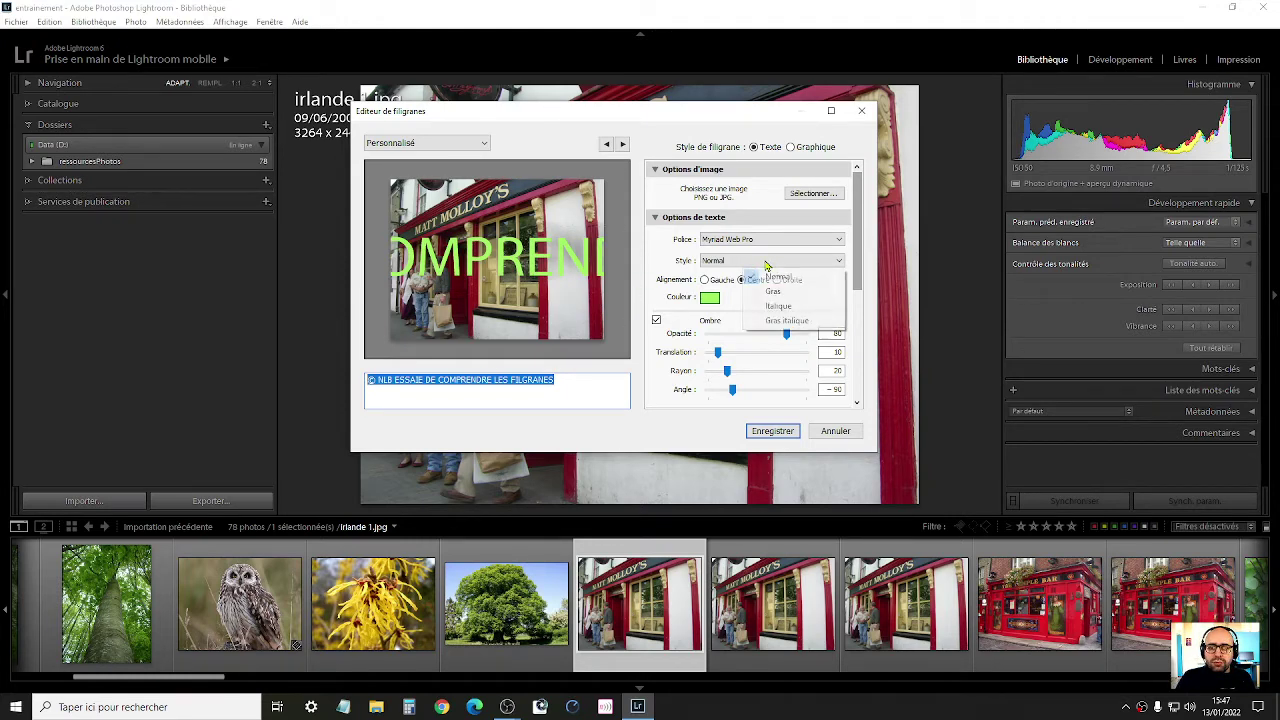
click(675, 258)
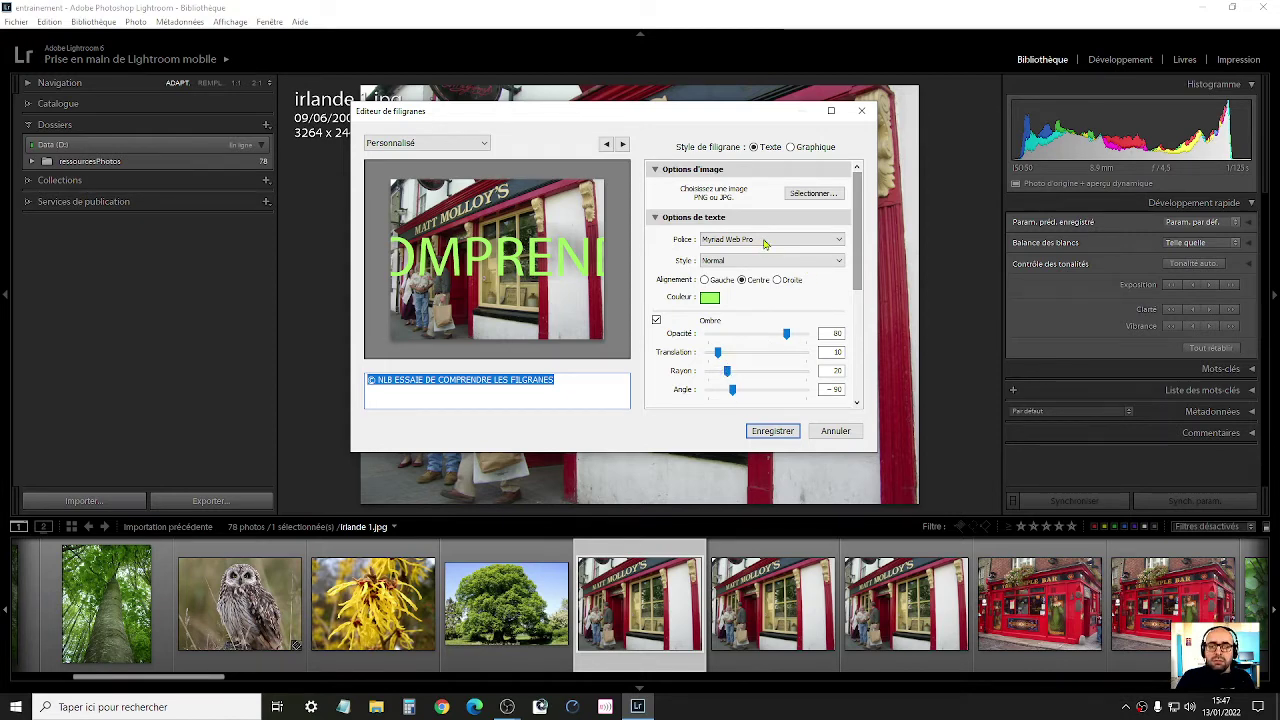
- Reduce the watermark size, try the Ajuster sizing option, and return to Proportionnel with a size of 18
scroll(768, 291, down, 5)
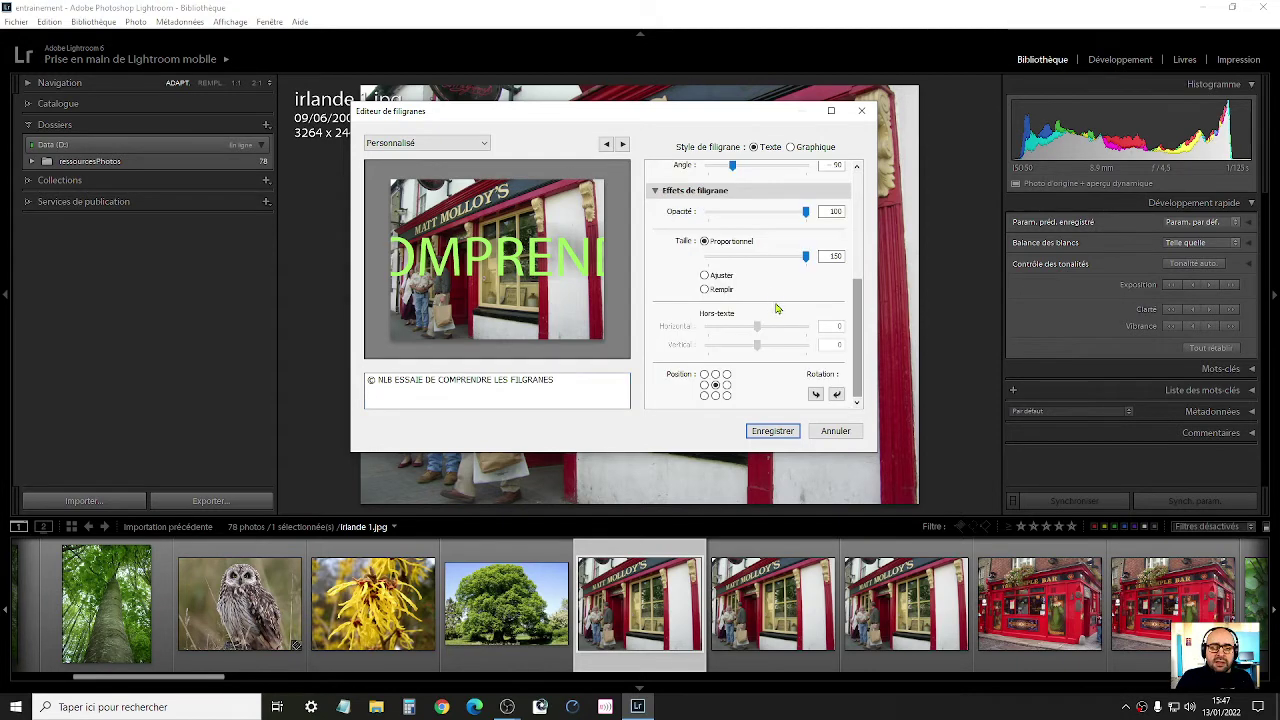
drag(805, 262, 722, 262)
click(705, 275)
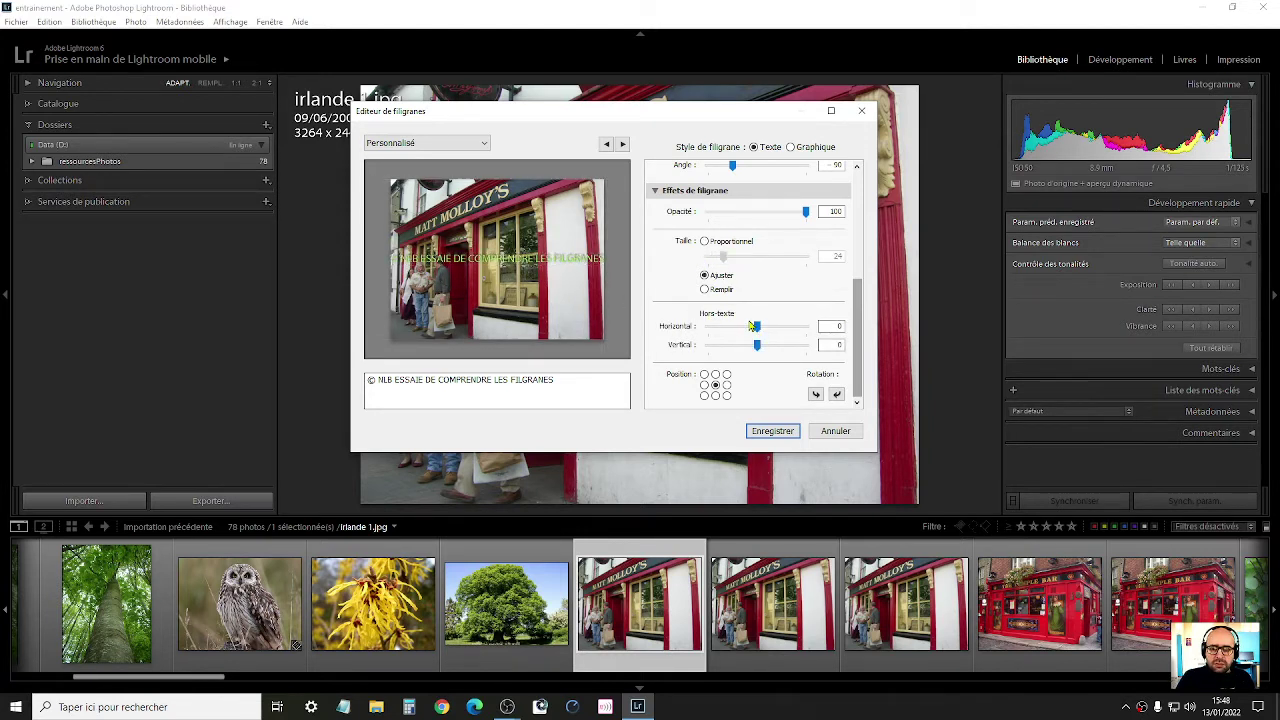
click(715, 292)
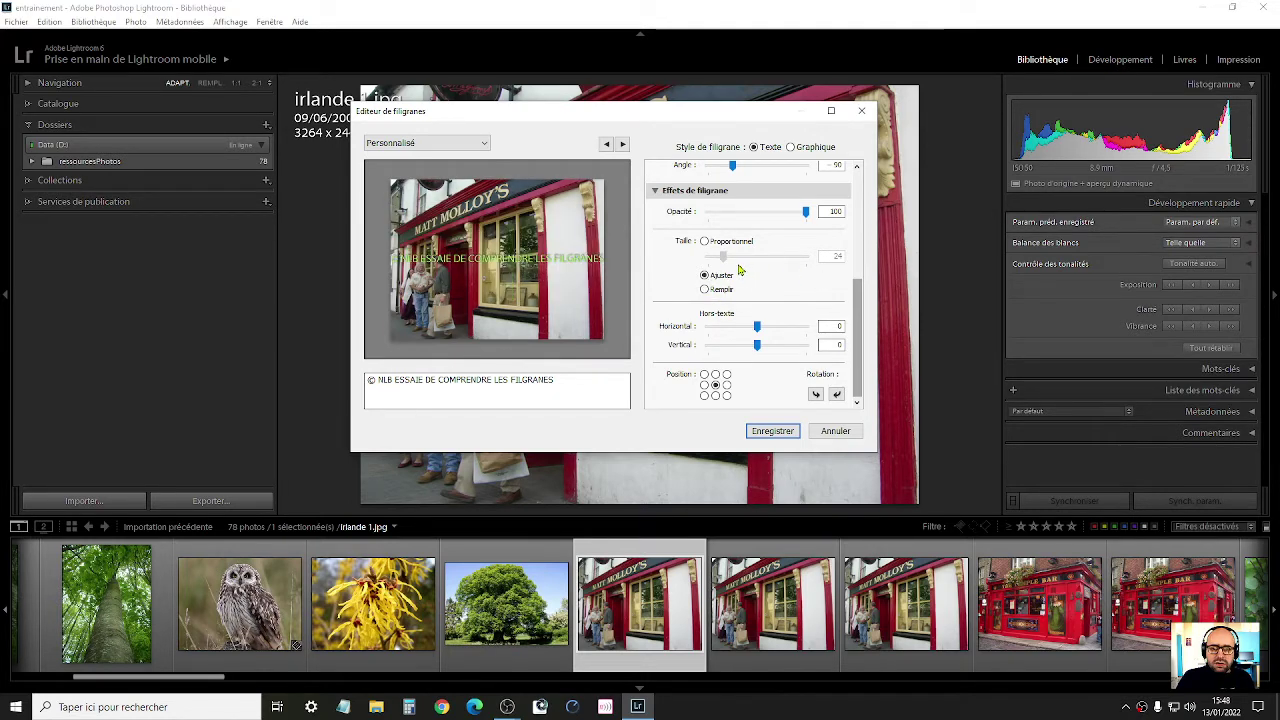
click(720, 243)
drag(722, 260, 718, 257)
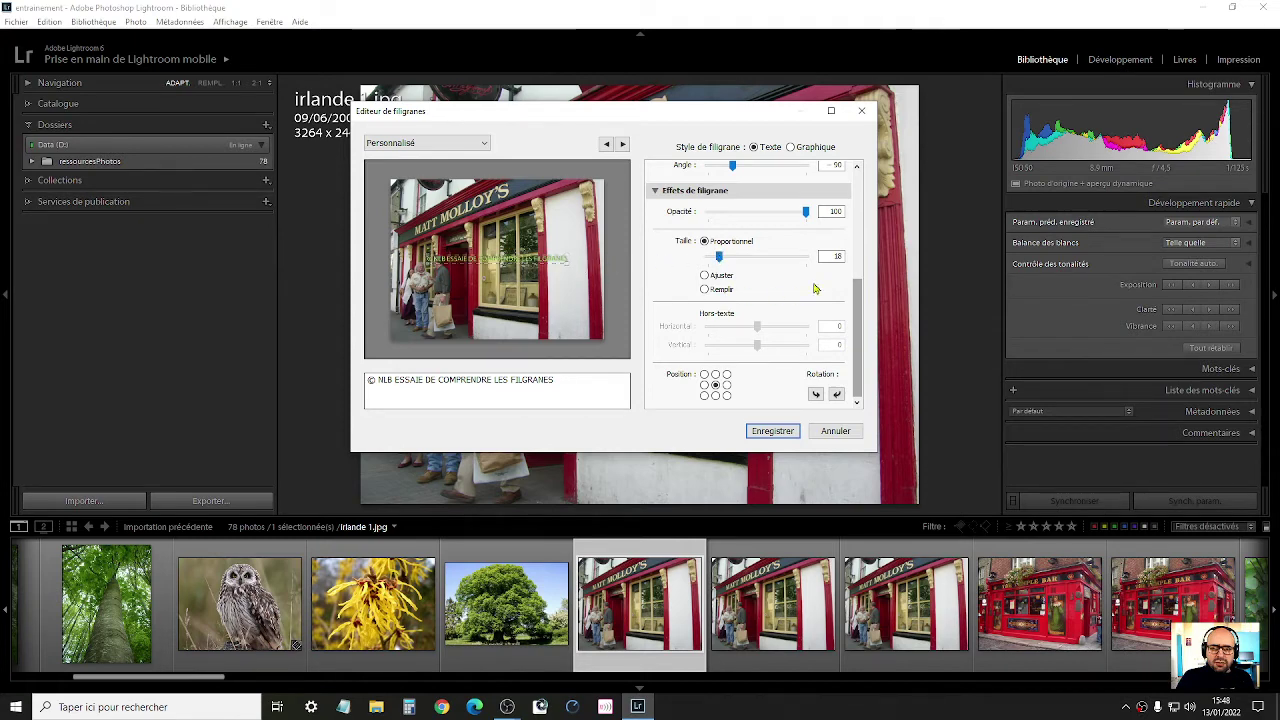
- Set the watermark text alignment to Droite and enlarge the watermark slightly beyond the photo's width
drag(856, 319, 856, 236)
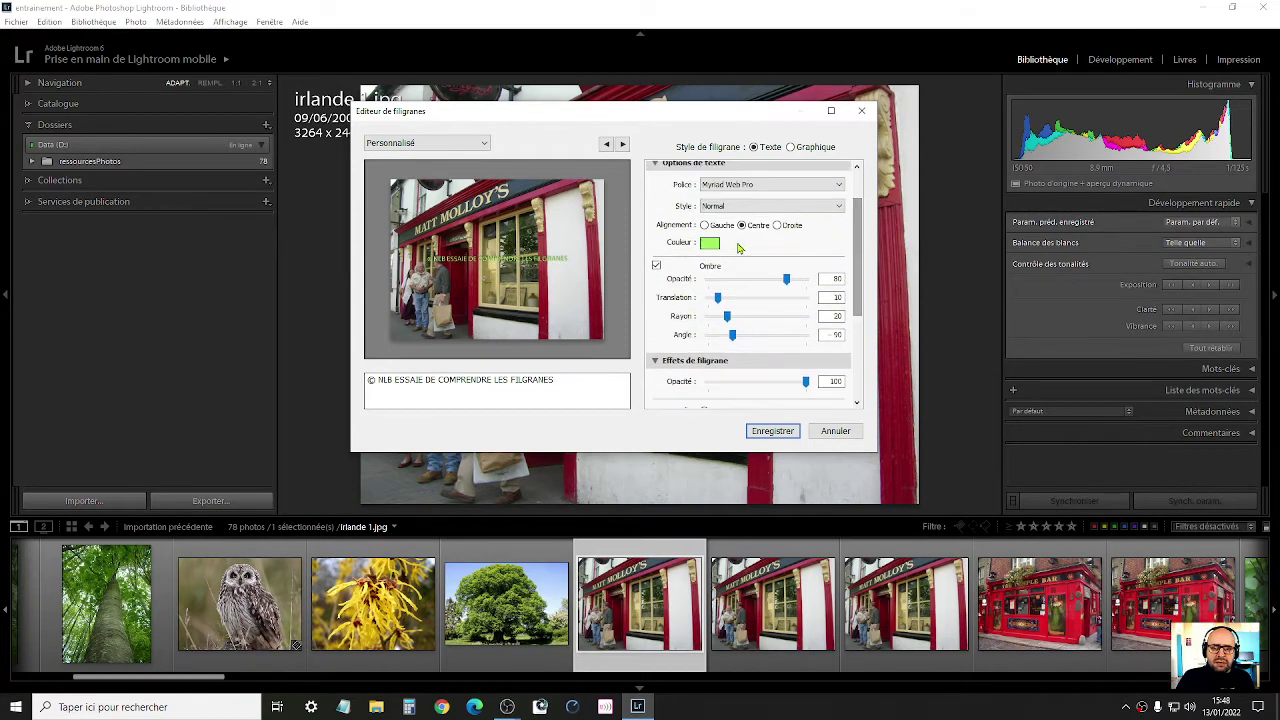
click(705, 226)
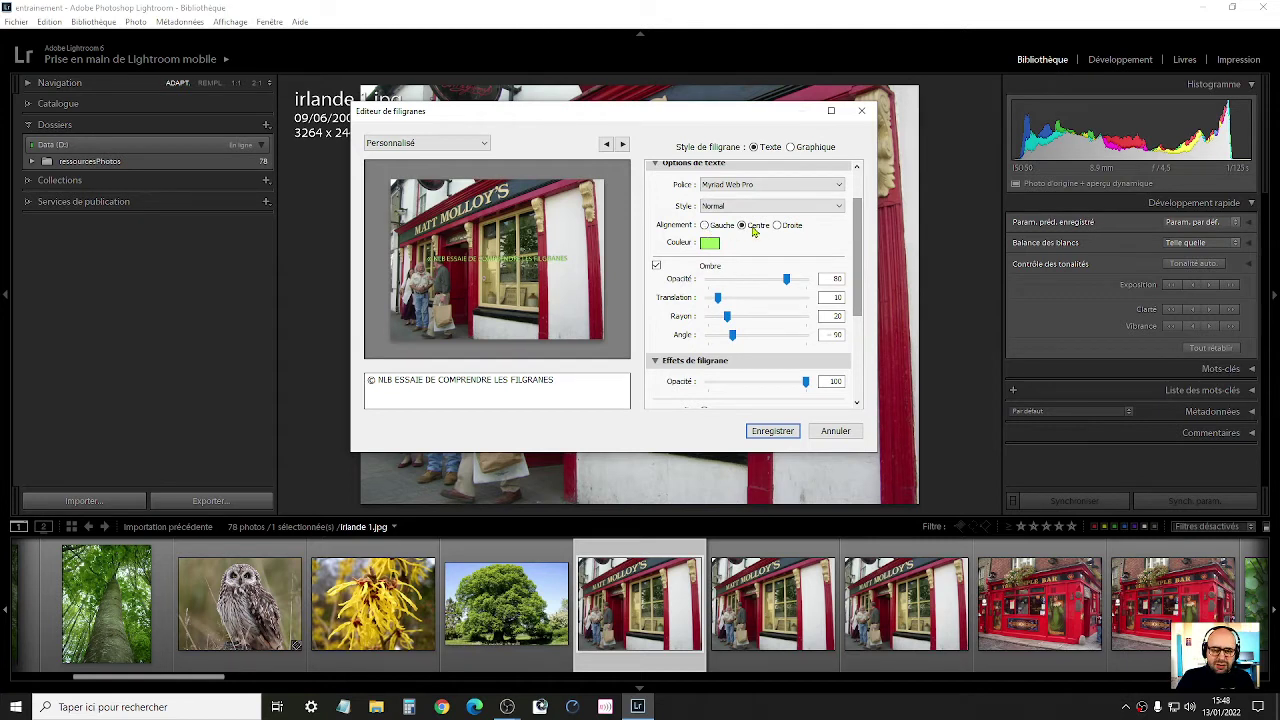
click(790, 229)
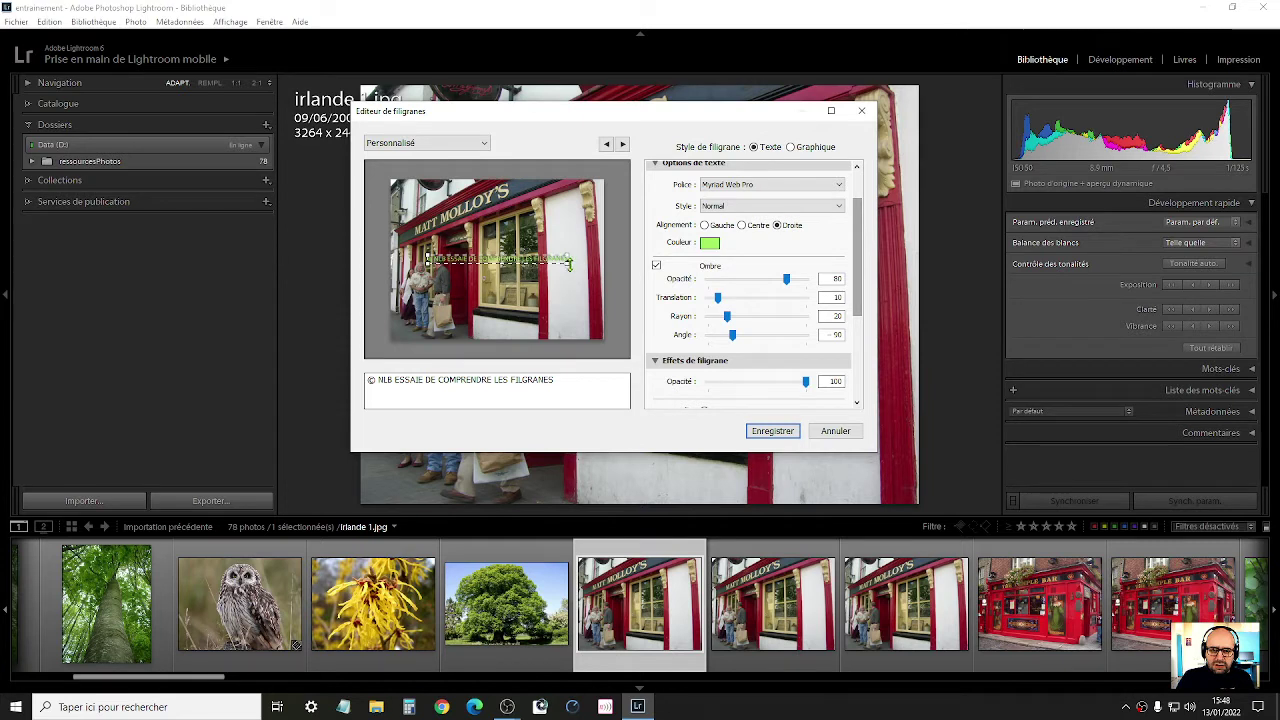
drag(570, 262, 609, 287)
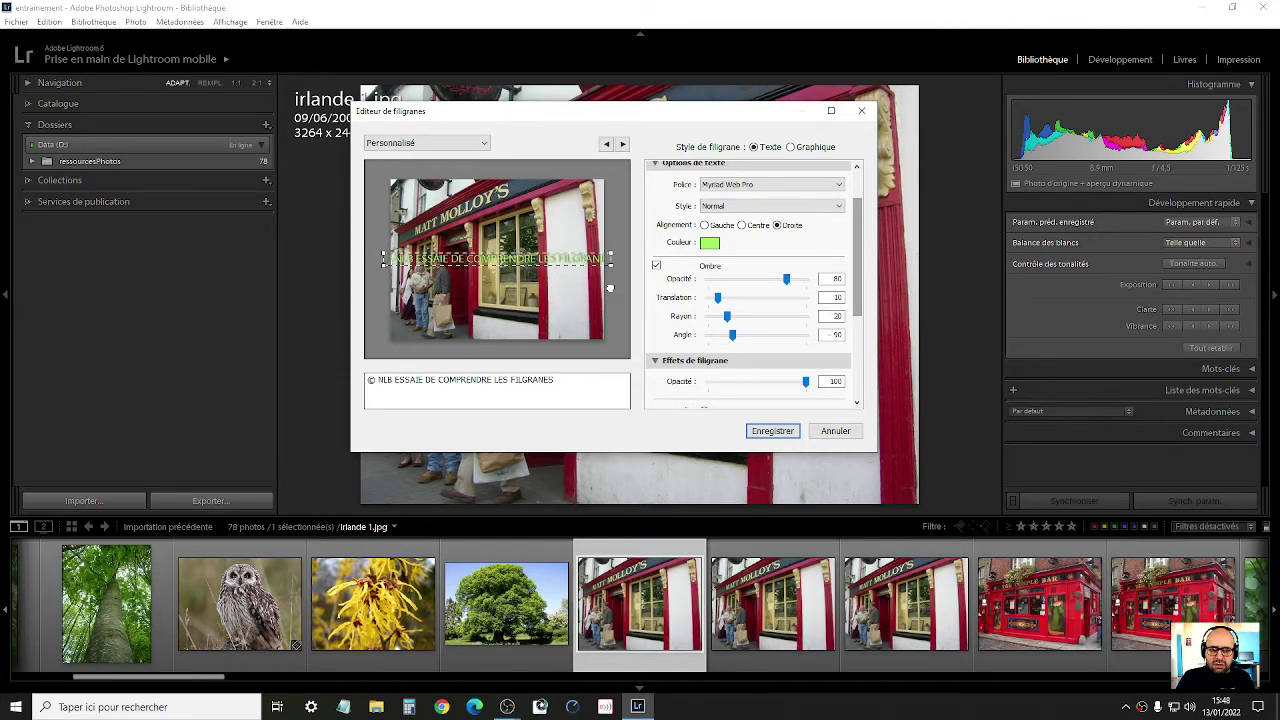
- Change the watermark text colour to blue (H 233, S 80, L 52)
click(709, 243)
click(567, 271)
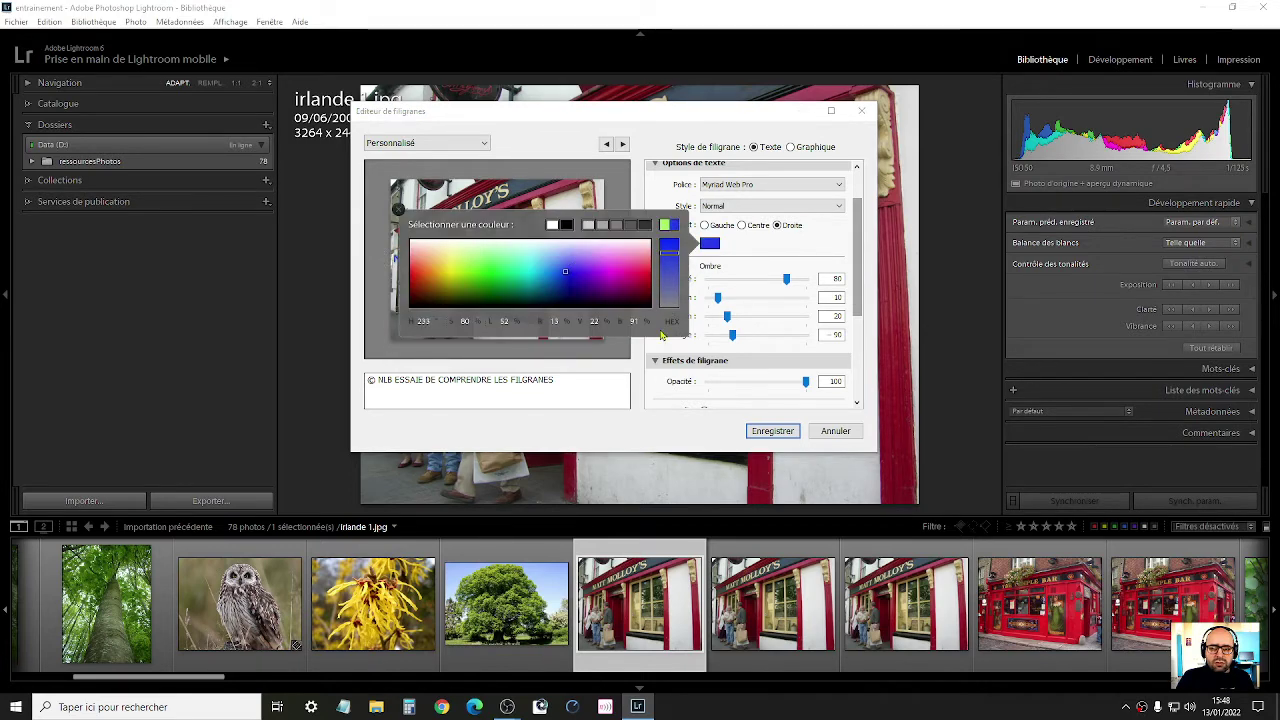
click(787, 256)
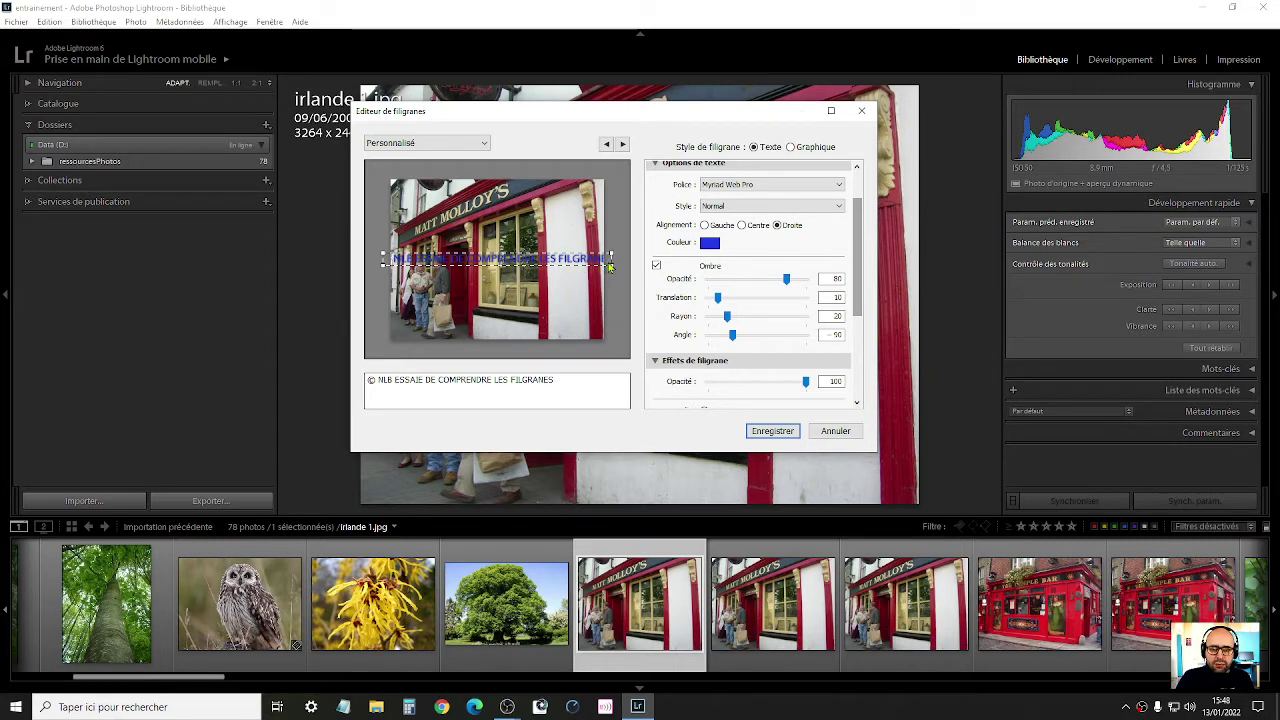
- Shrink the watermark so it fits inside the photo, and switch its shadow off and on again
drag(609, 262, 580, 280)
click(656, 265)
click(656, 265)
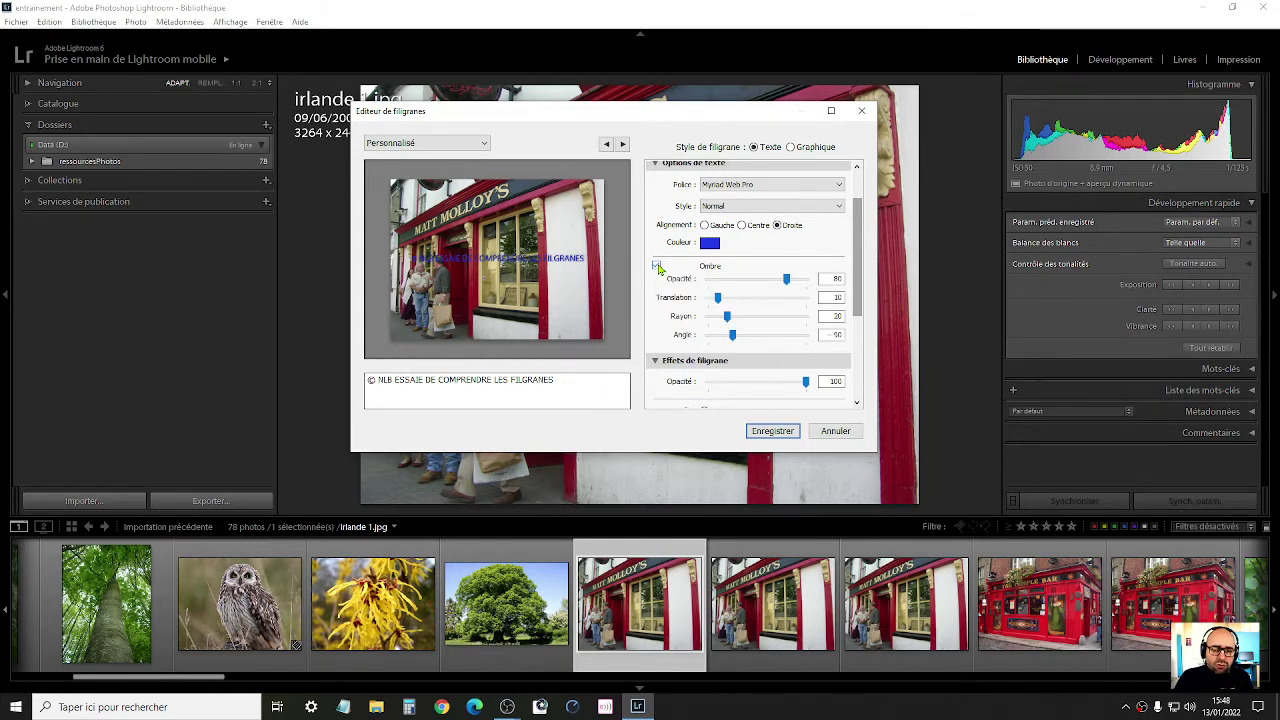
- Set the watermark text colour to light cyan (H 187, S 80, L 89) and its shadow to opacity 92 and angle -107
click(706, 244)
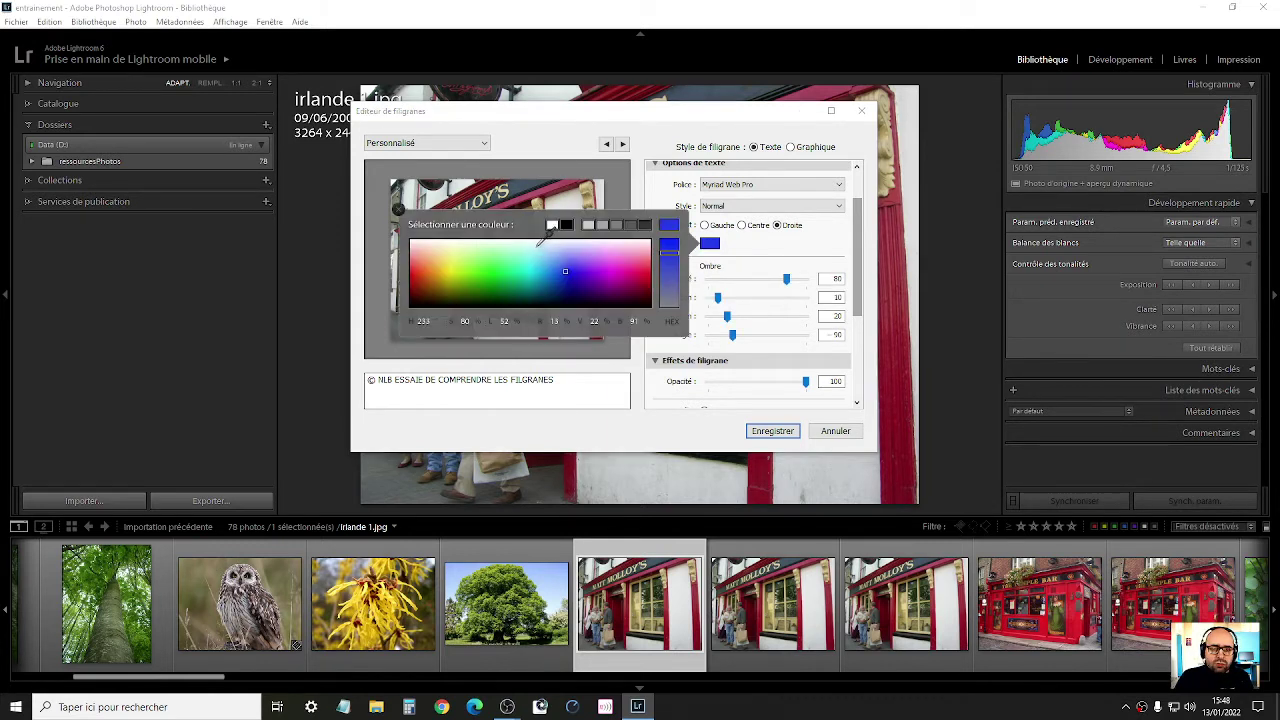
click(535, 246)
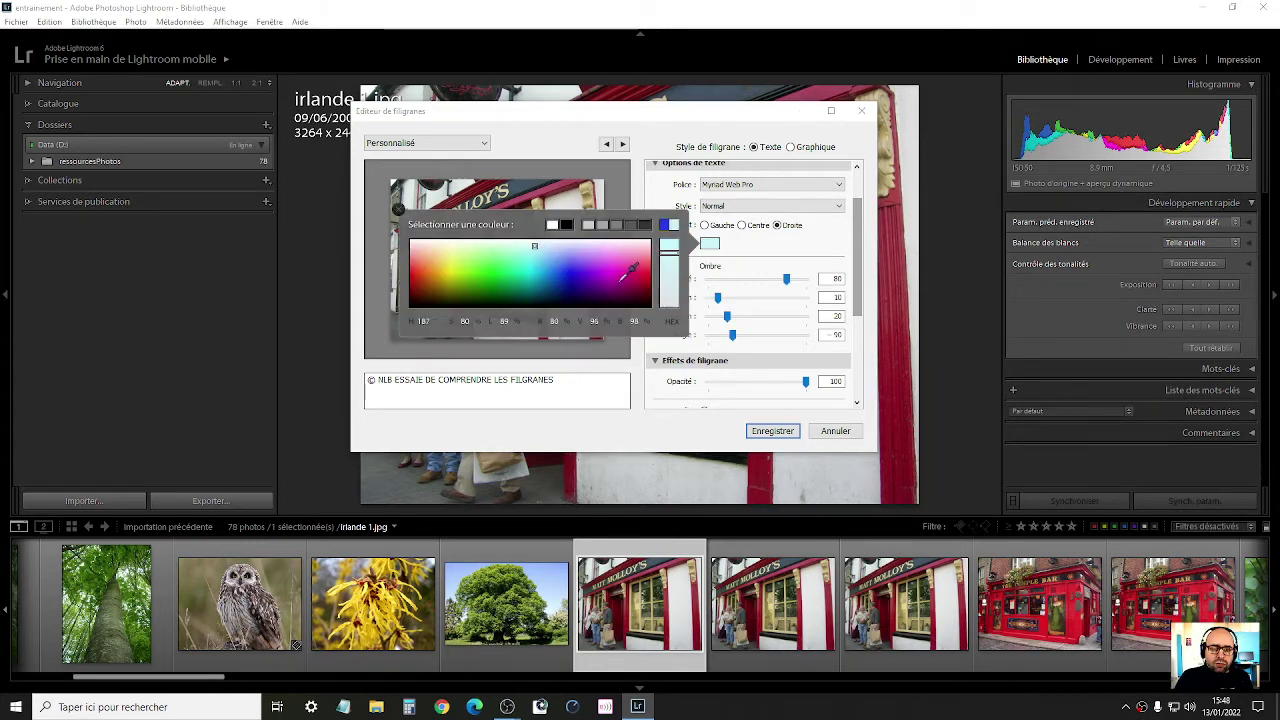
click(773, 251)
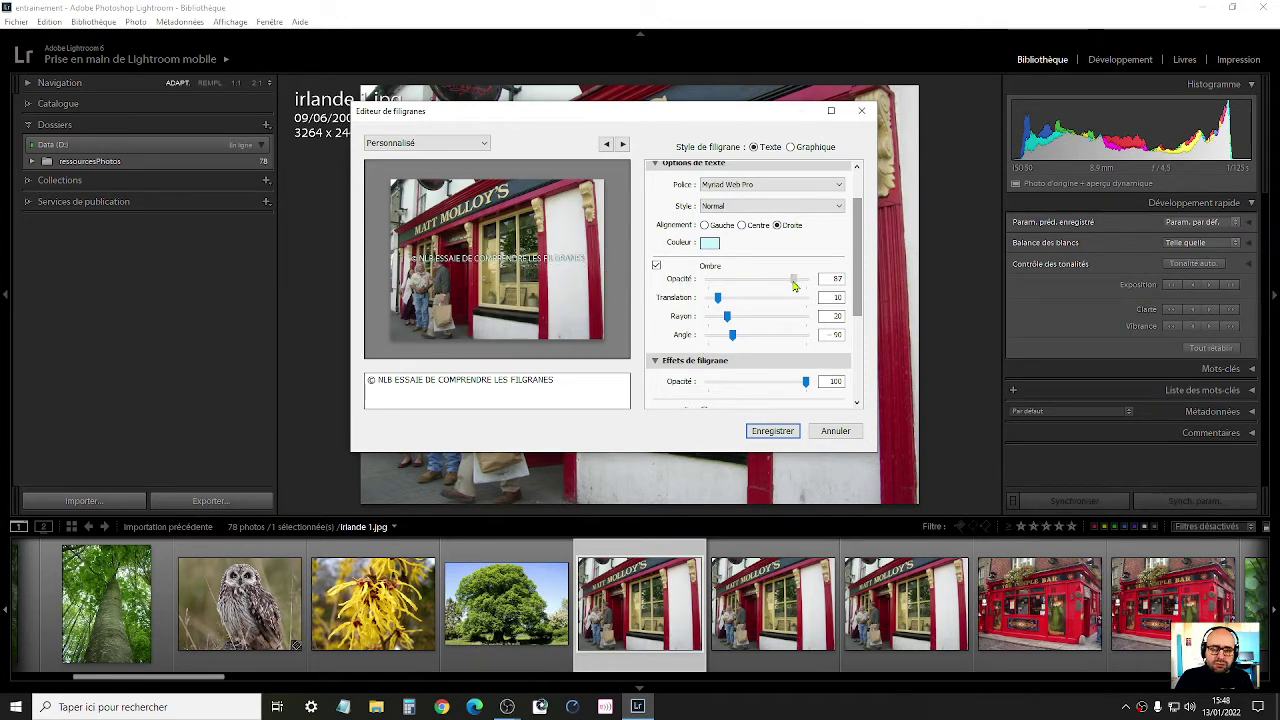
mouse_move(790, 280)
mouse_down()
mouse_move(767, 287)
mouse_move(799, 286)
mouse_up()
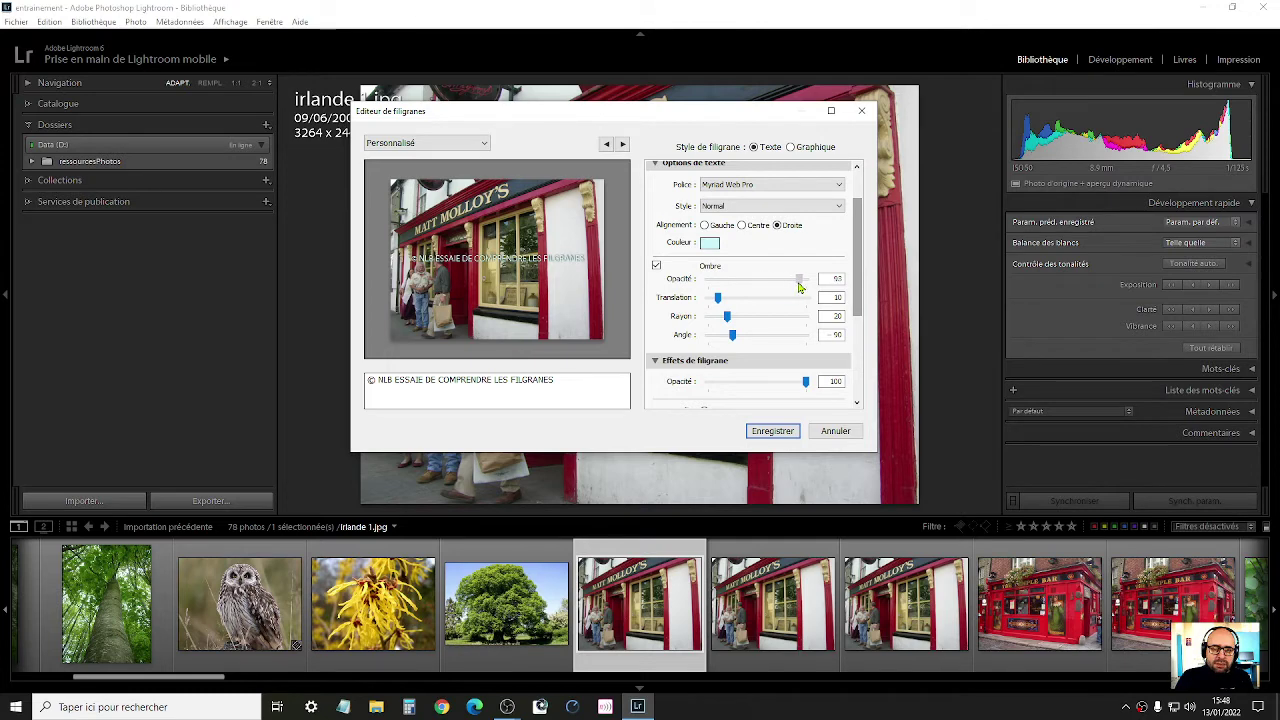
mouse_move(733, 337)
mouse_down()
mouse_move(749, 335)
mouse_move(709, 337)
mouse_move(728, 343)
mouse_up()
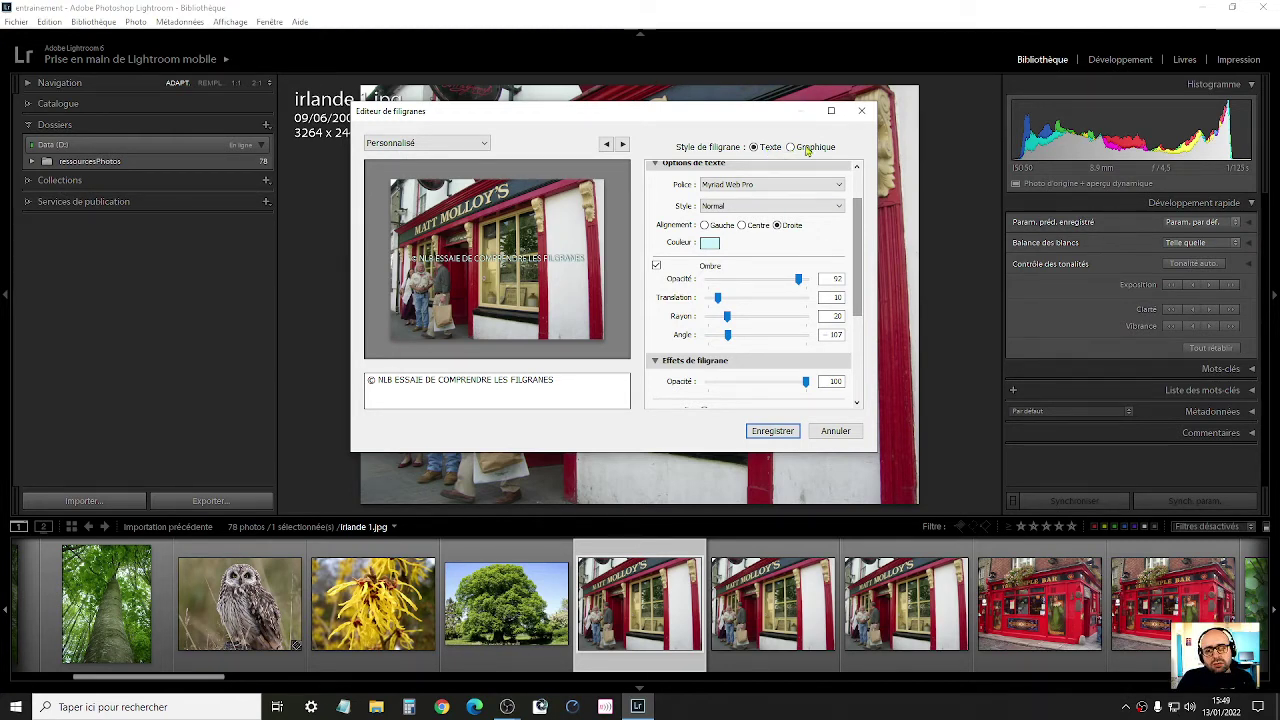
- Open the image chooser for a Graphique-style watermark and cancel it without selecting a file
click(805, 152)
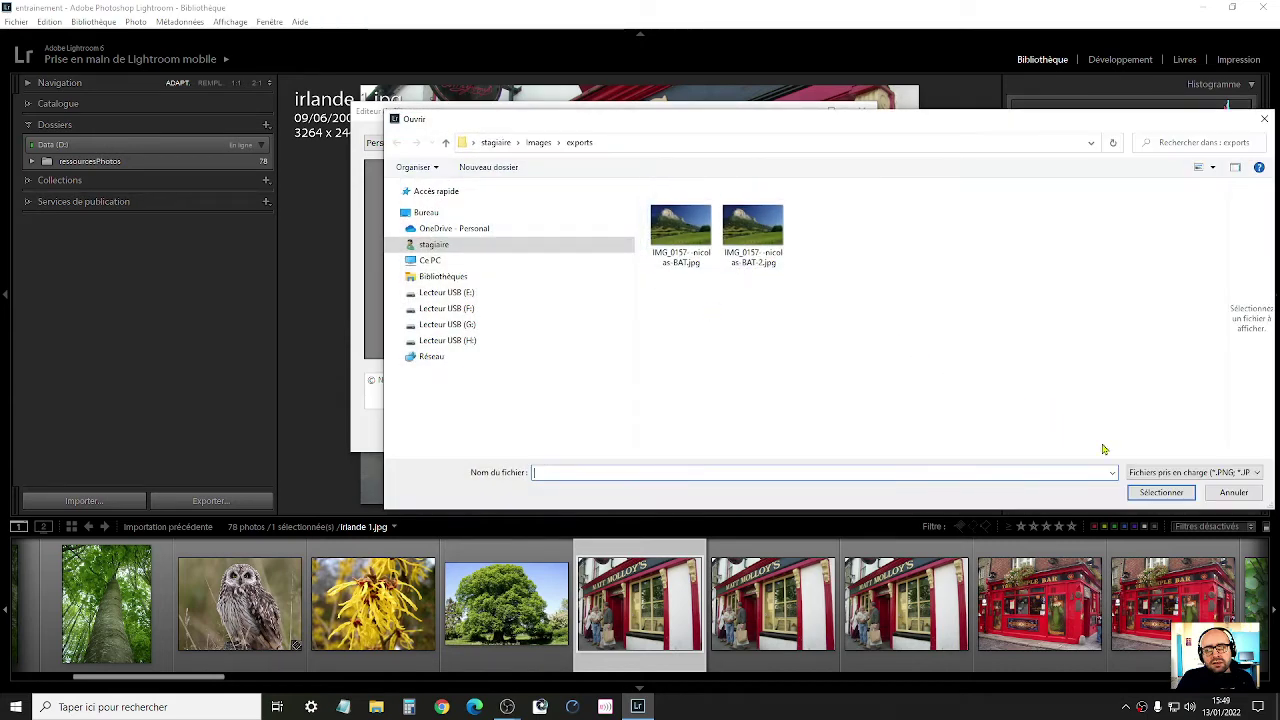
click(1246, 495)
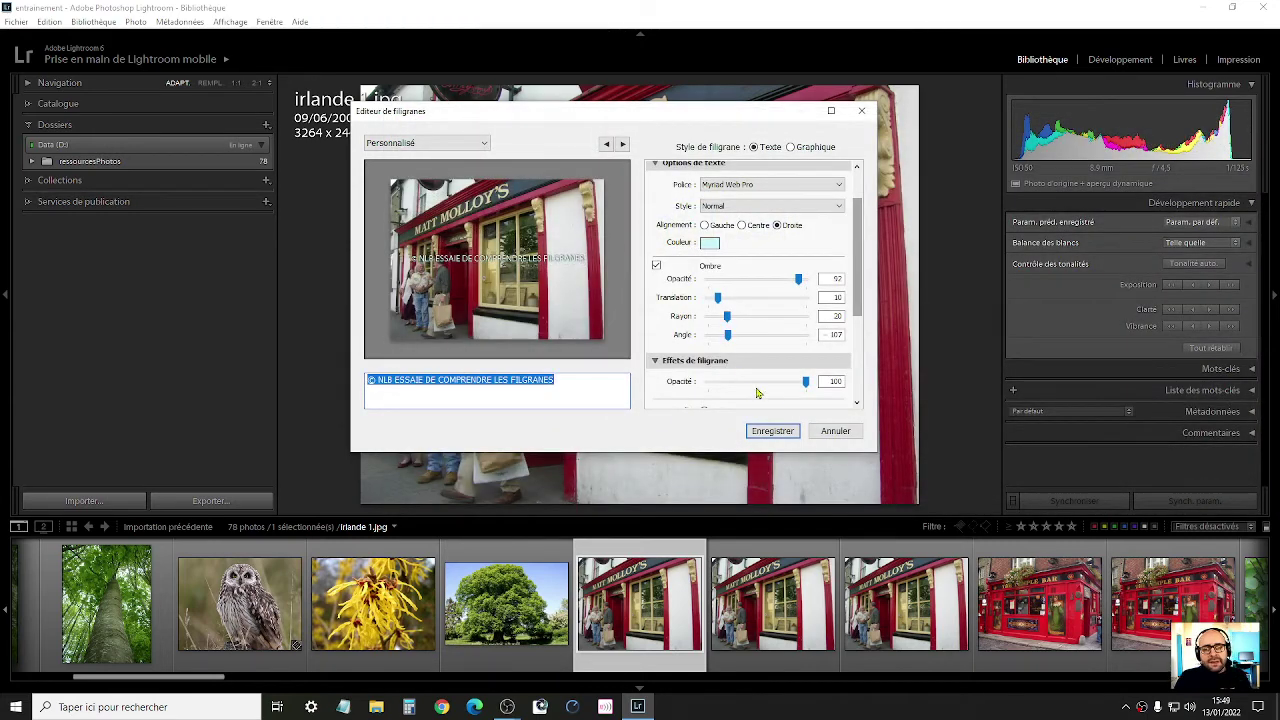
- Close the watermark editor without saving, and switch to the Photoshop Elements photo editor from the Adobe Premiere Elements 2019 home screen
click(836, 432)
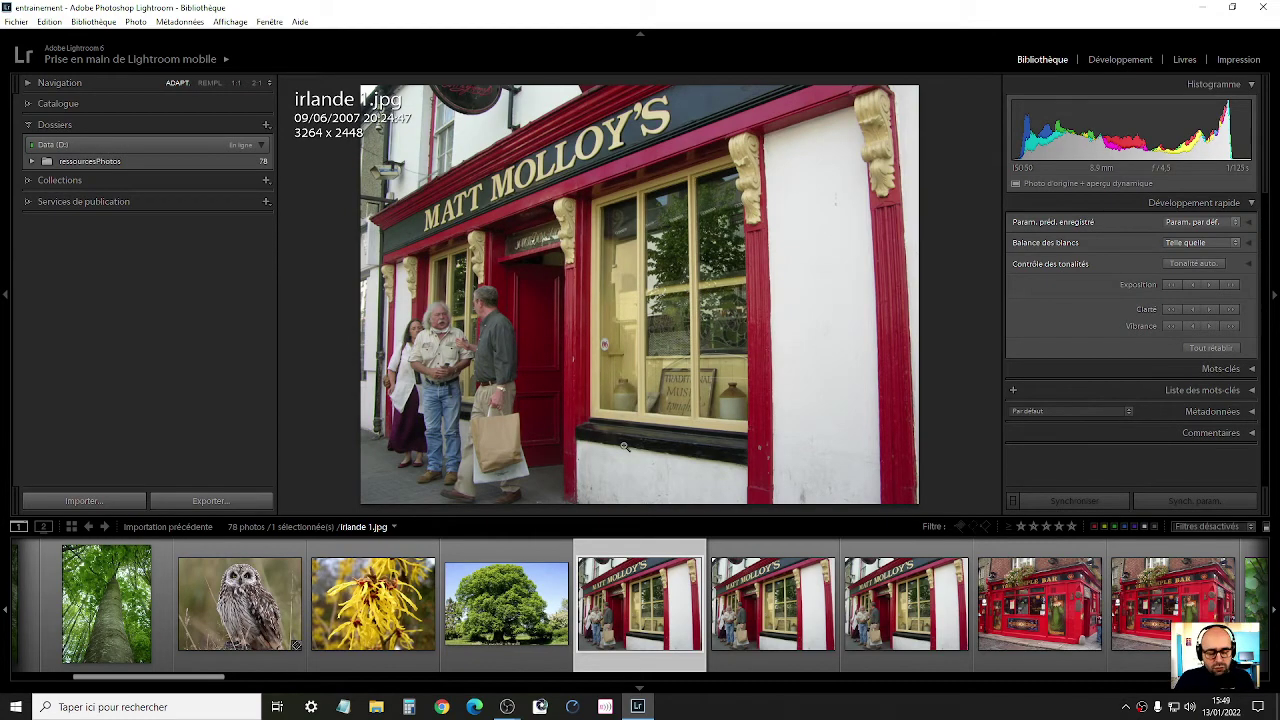
key(super+d)
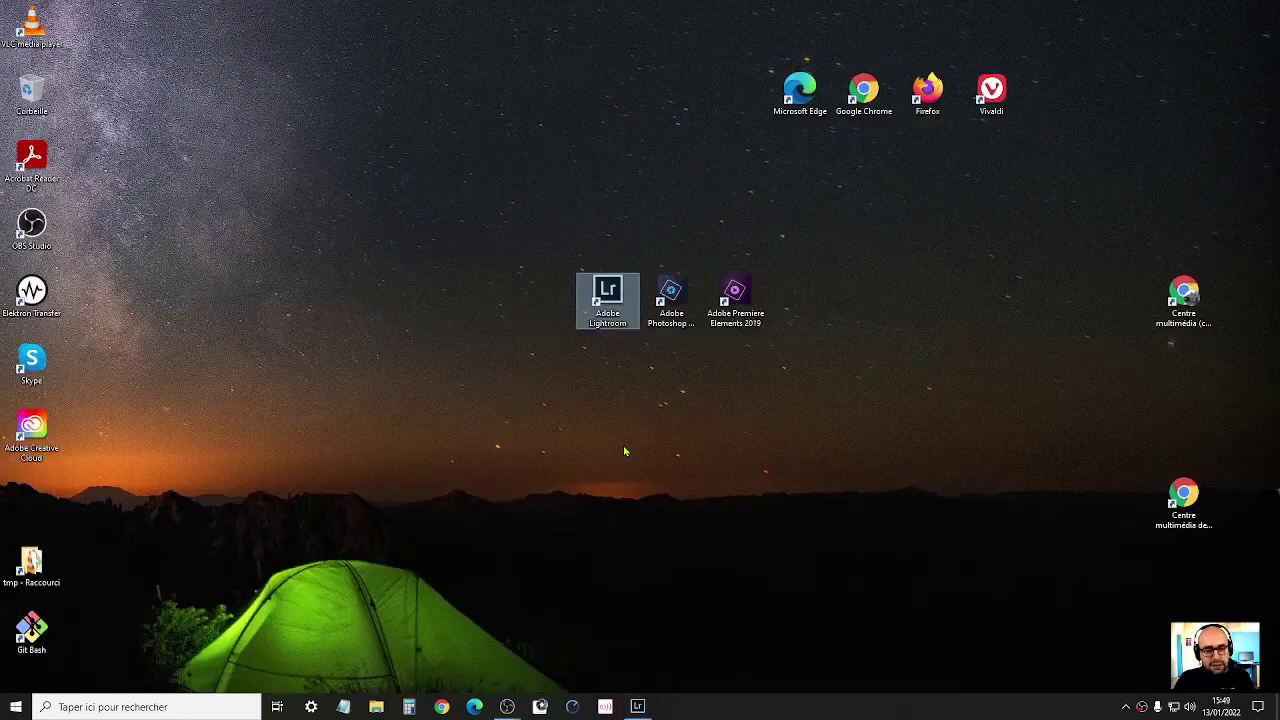
double_click(737, 298)
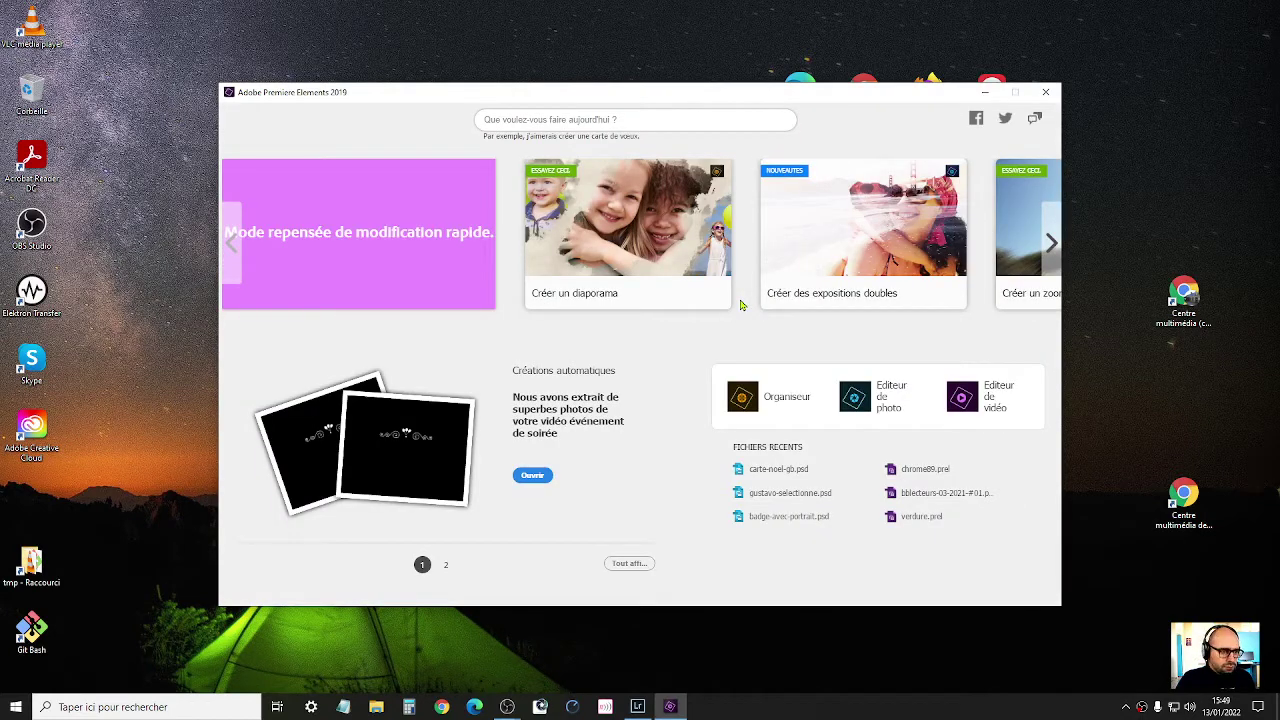
key(alt+Tab)
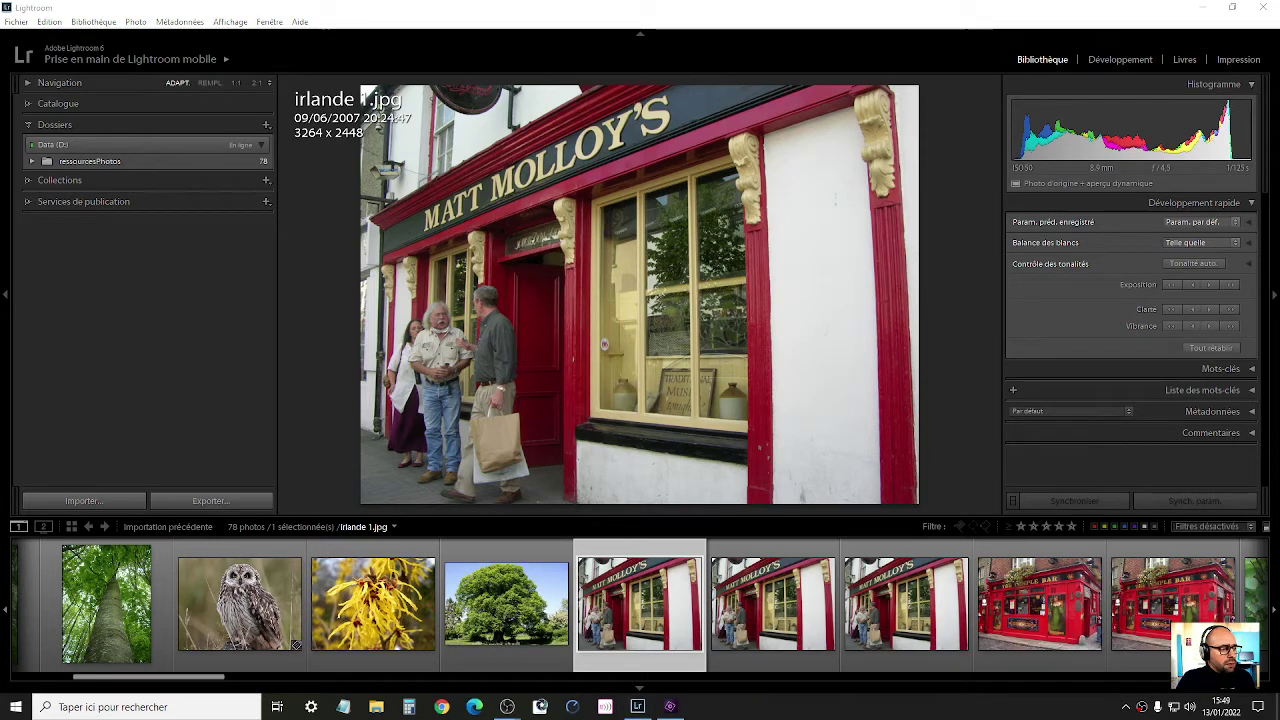
key(alt+Tab)
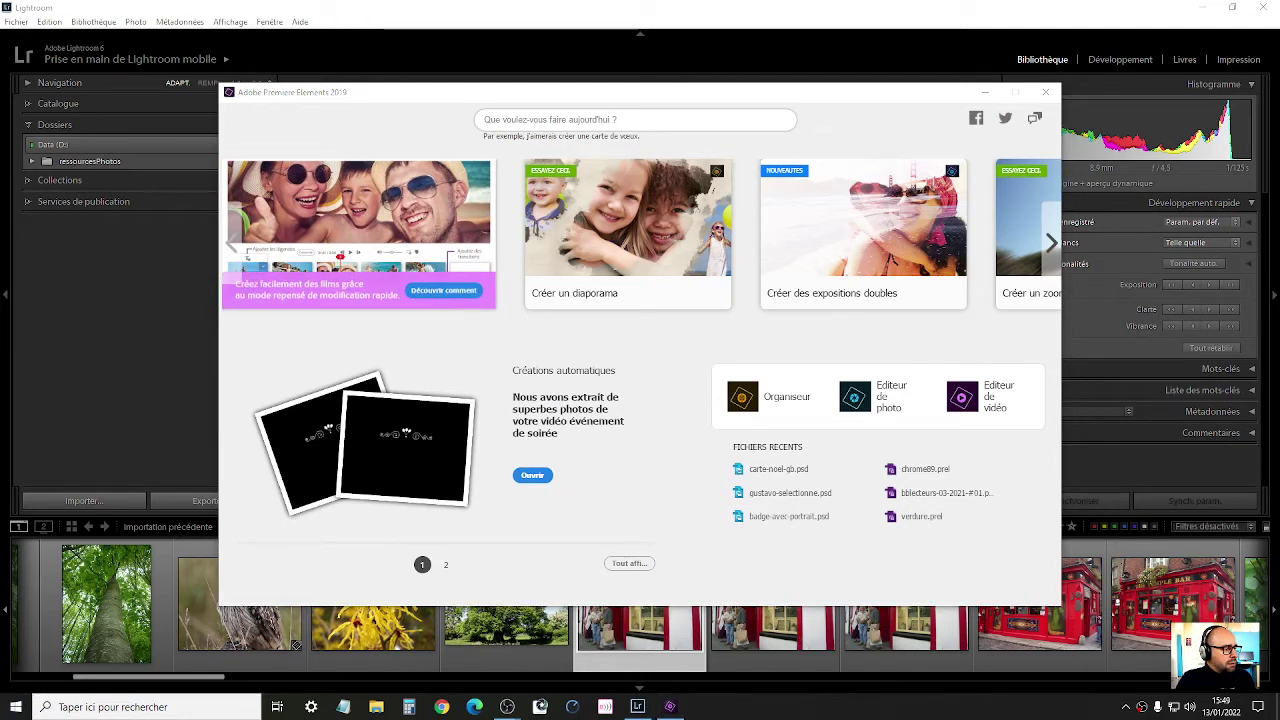
click(878, 392)
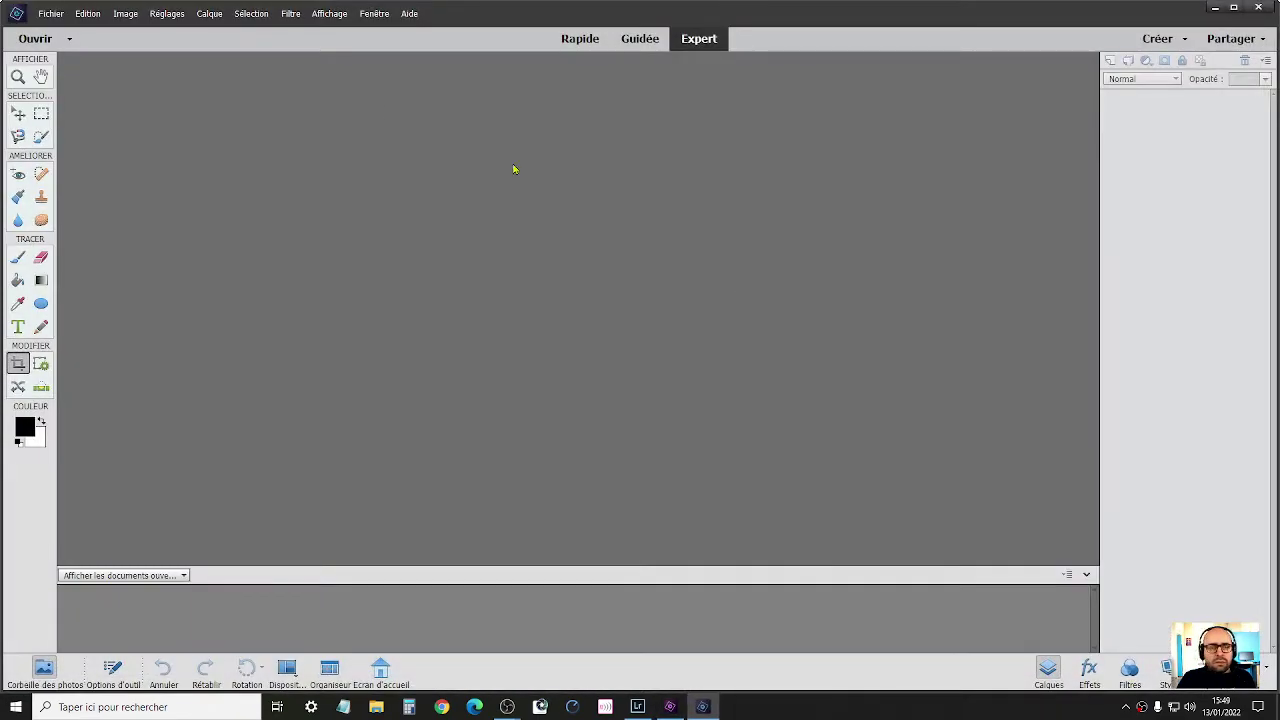
- Start a new blank file and name it signature-blanche
click(50, 13)
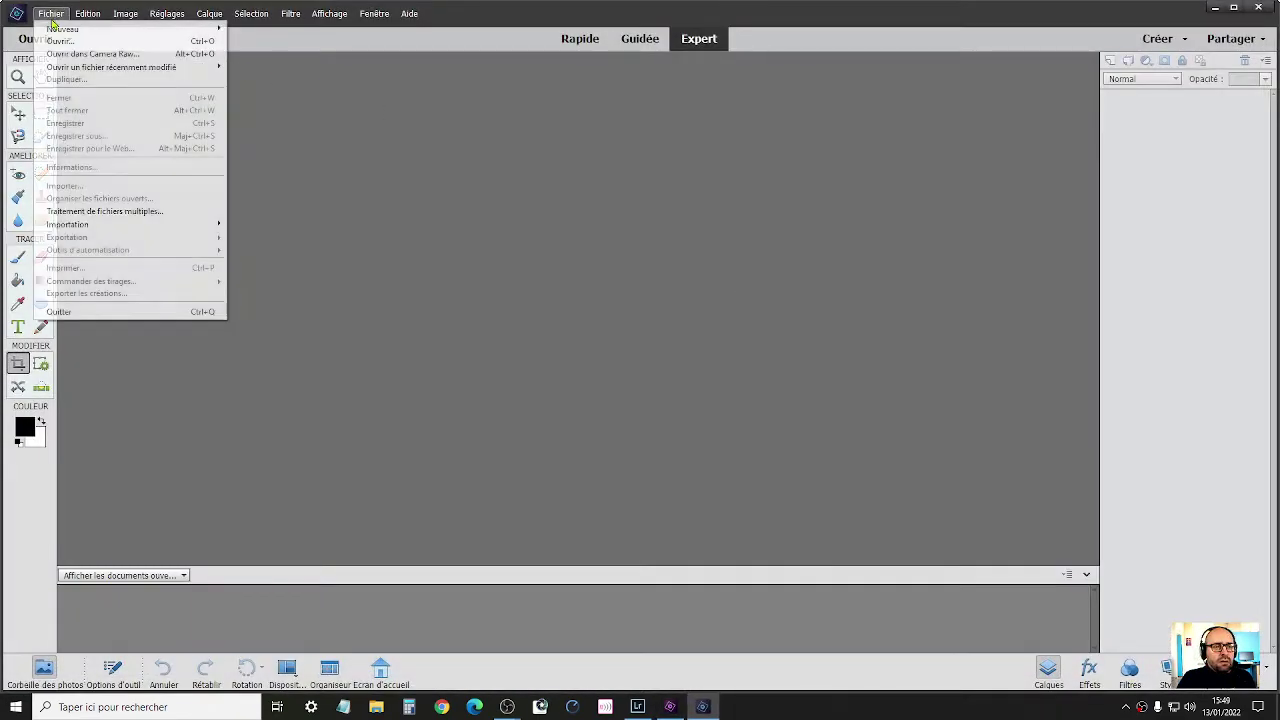
mouse_move(184, 30)
click(253, 30)
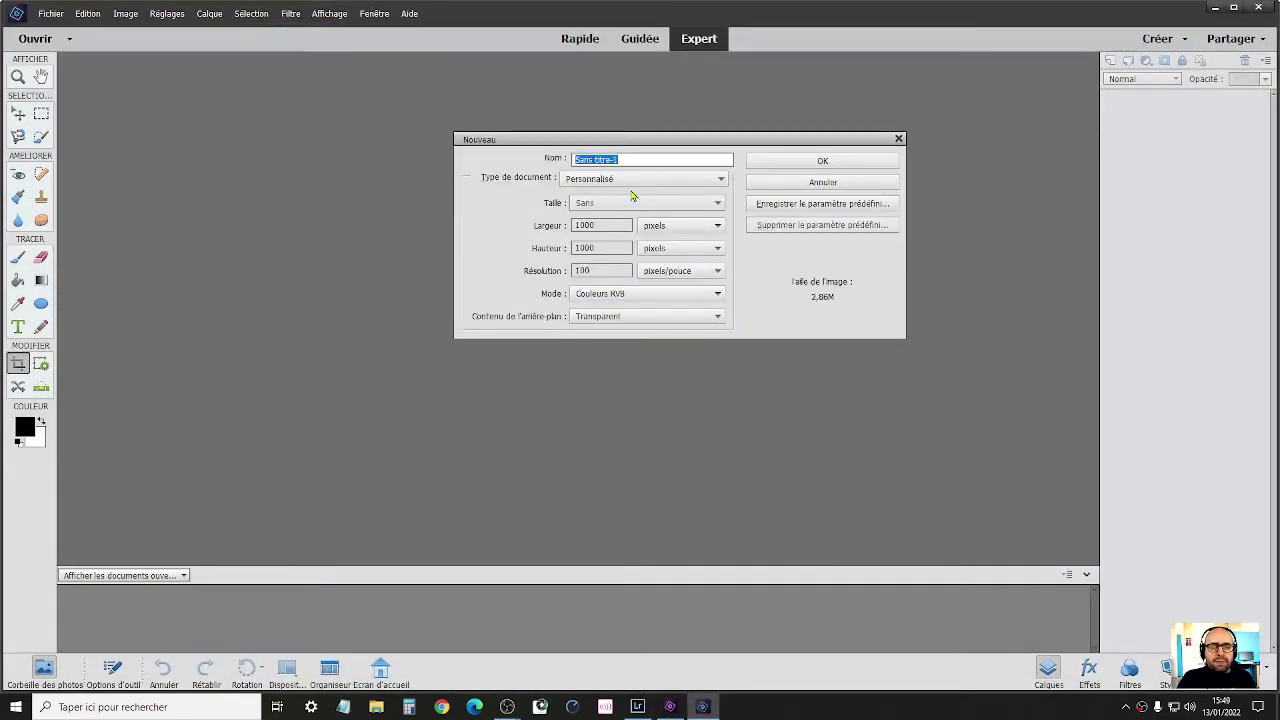
key(BackSpace)
text(sign)
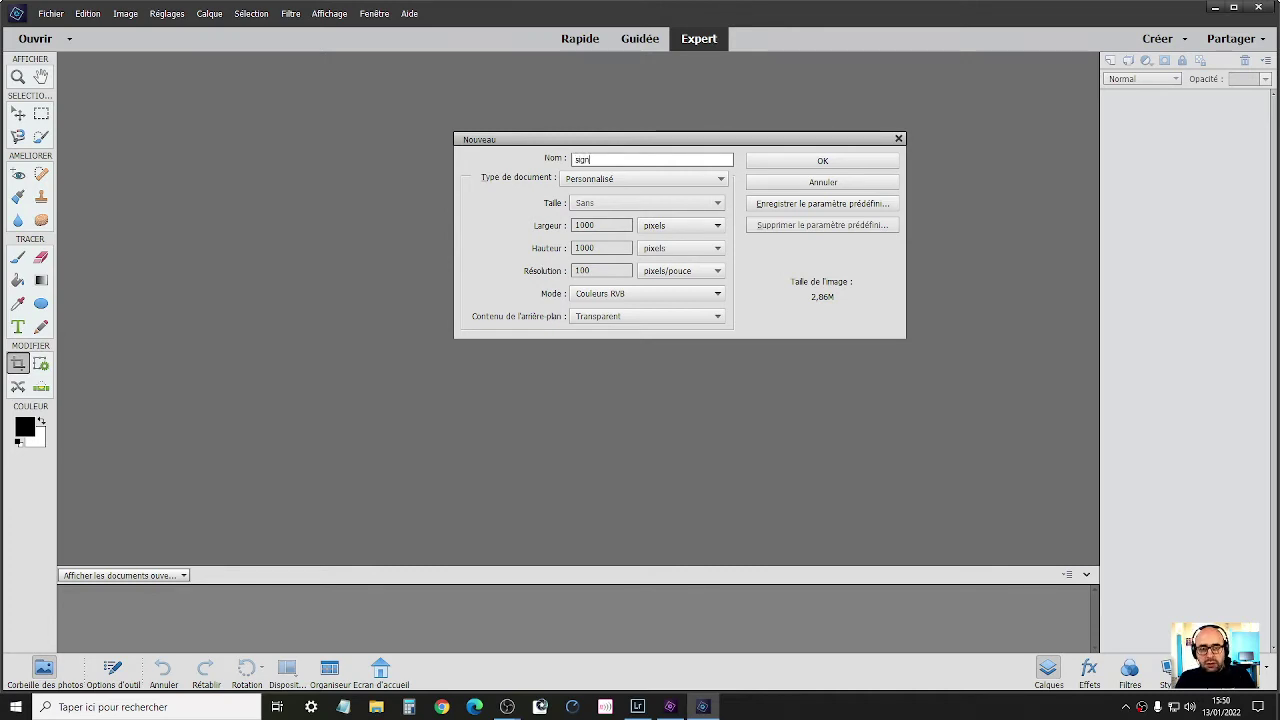
text(ature-)
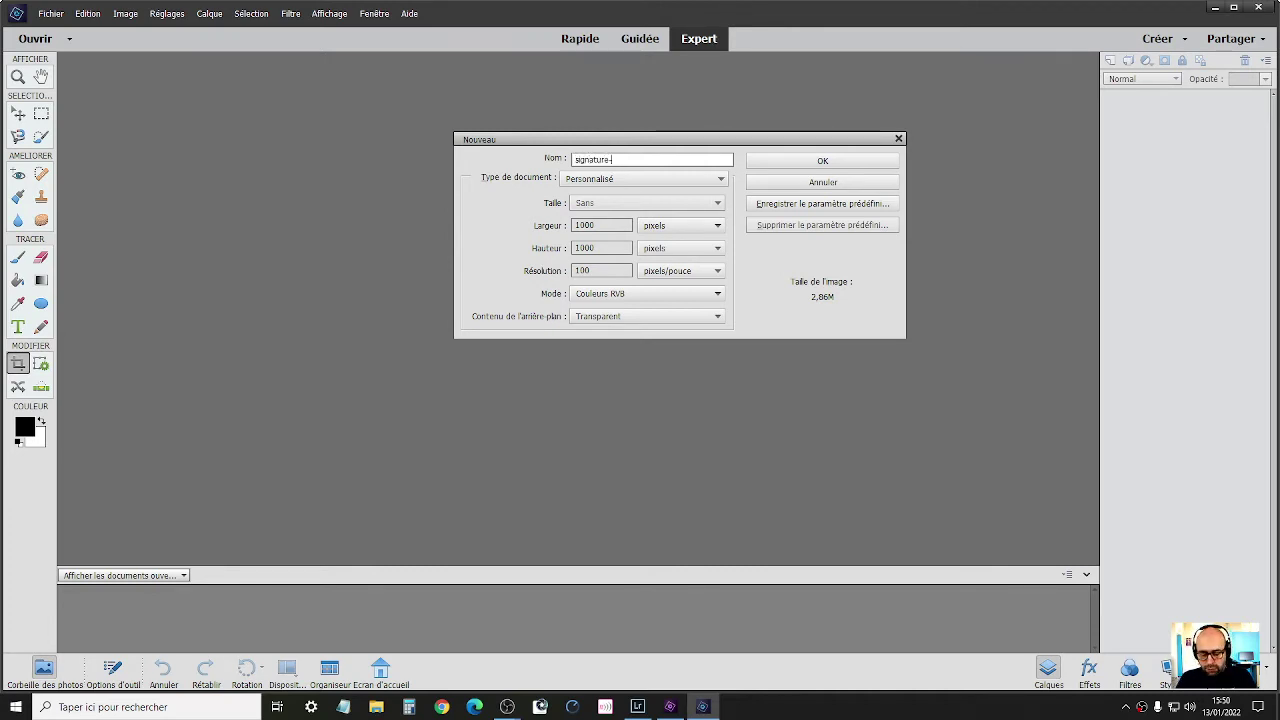
text(blanche)
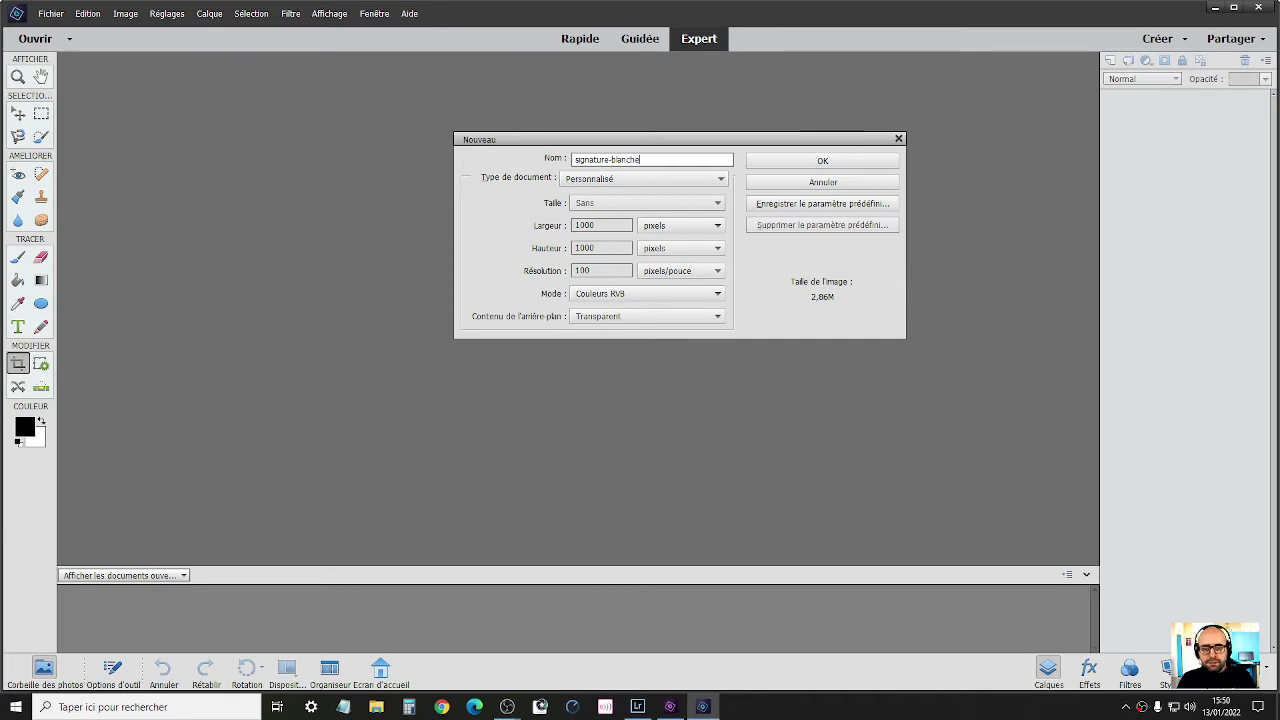
- Set the new document to 300 by 300 pixels at 150 pixels/inch and create it
double_click(618, 224)
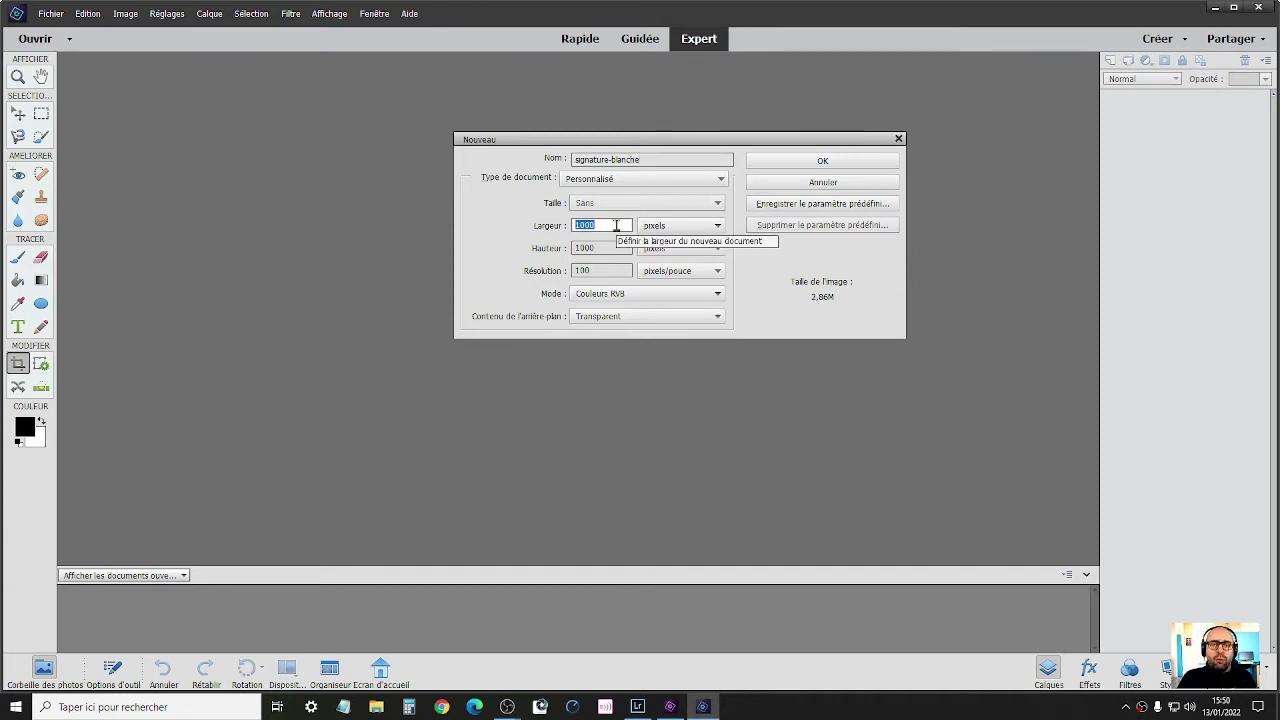
text(300)
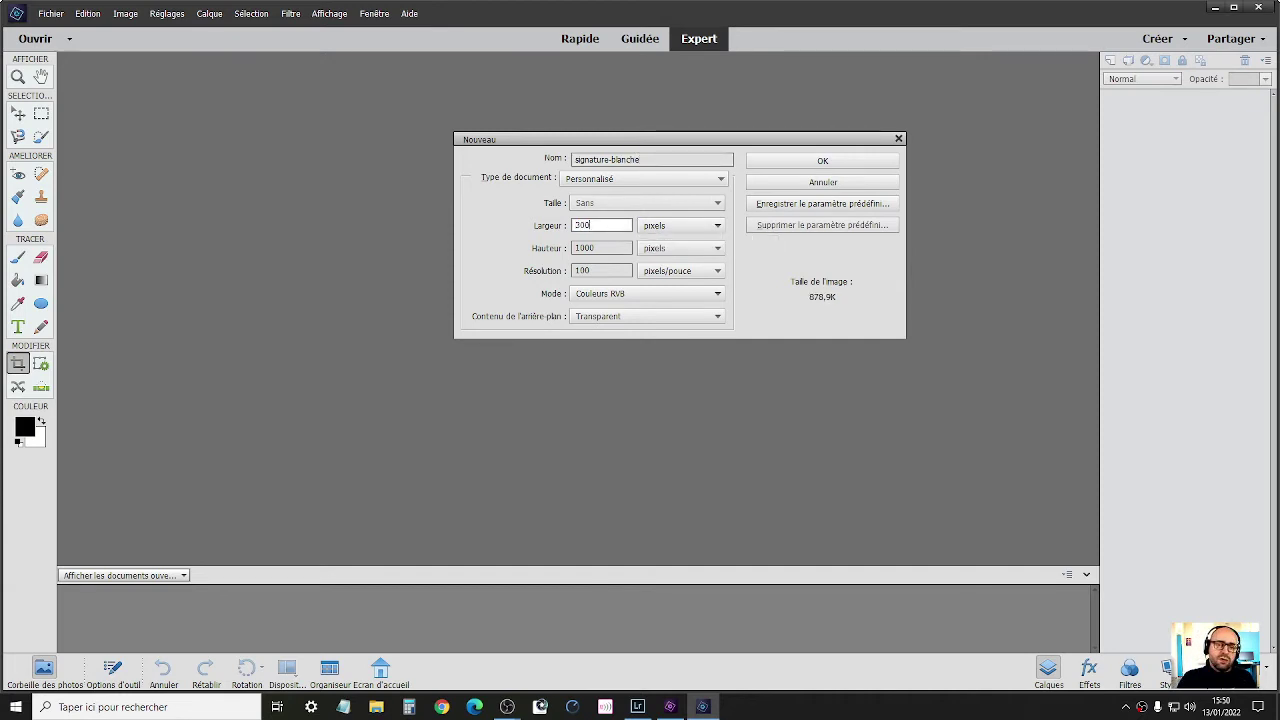
key(Tab)
key(Tab)
text(300)
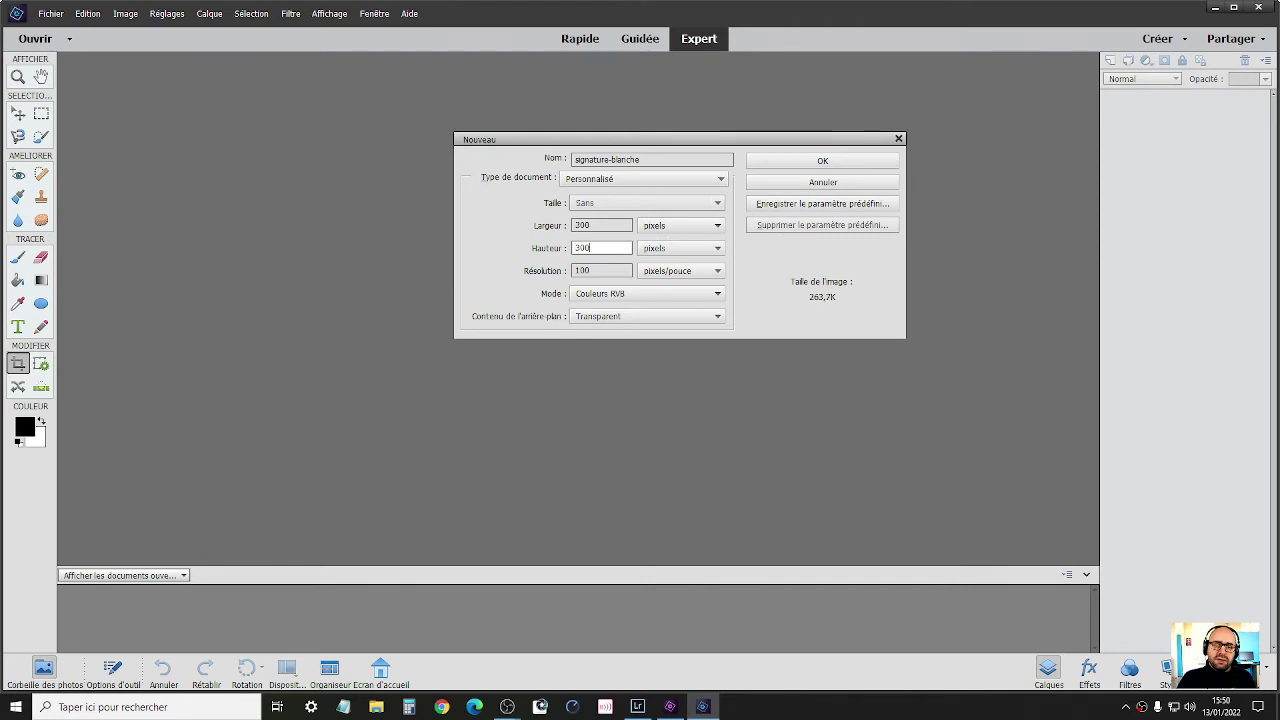
double_click(601, 271)
text(150)
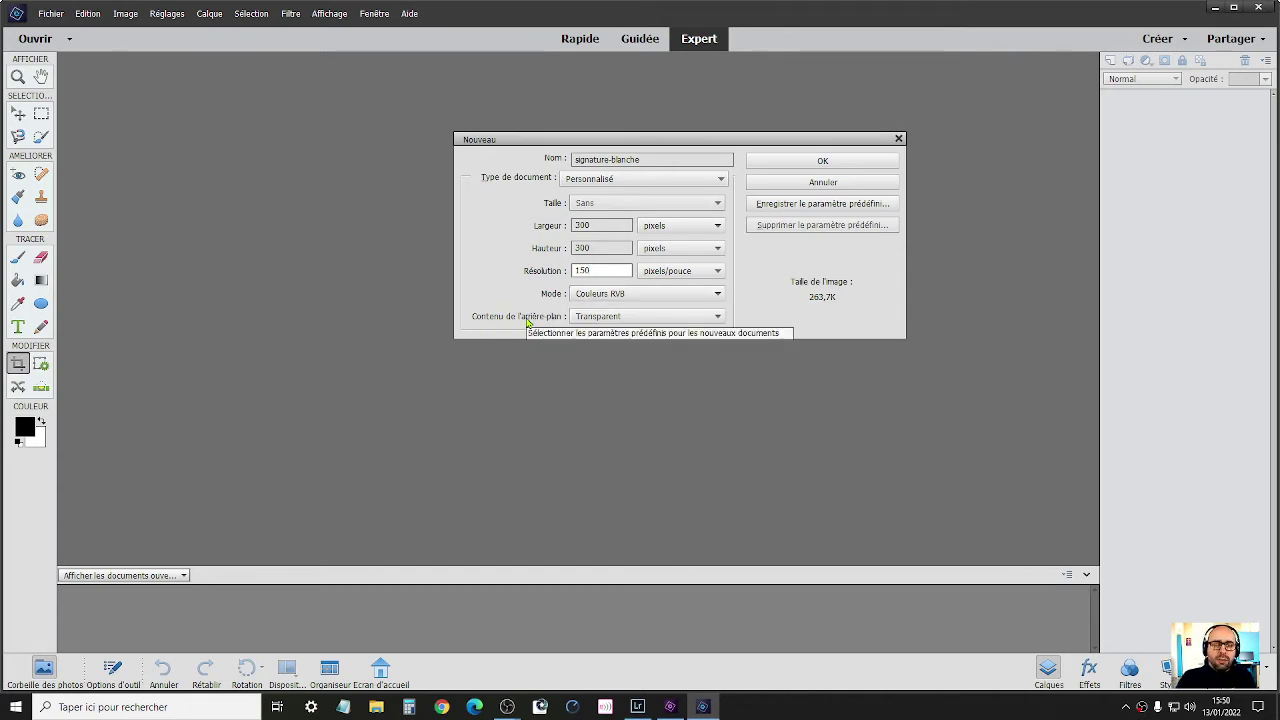
click(806, 162)
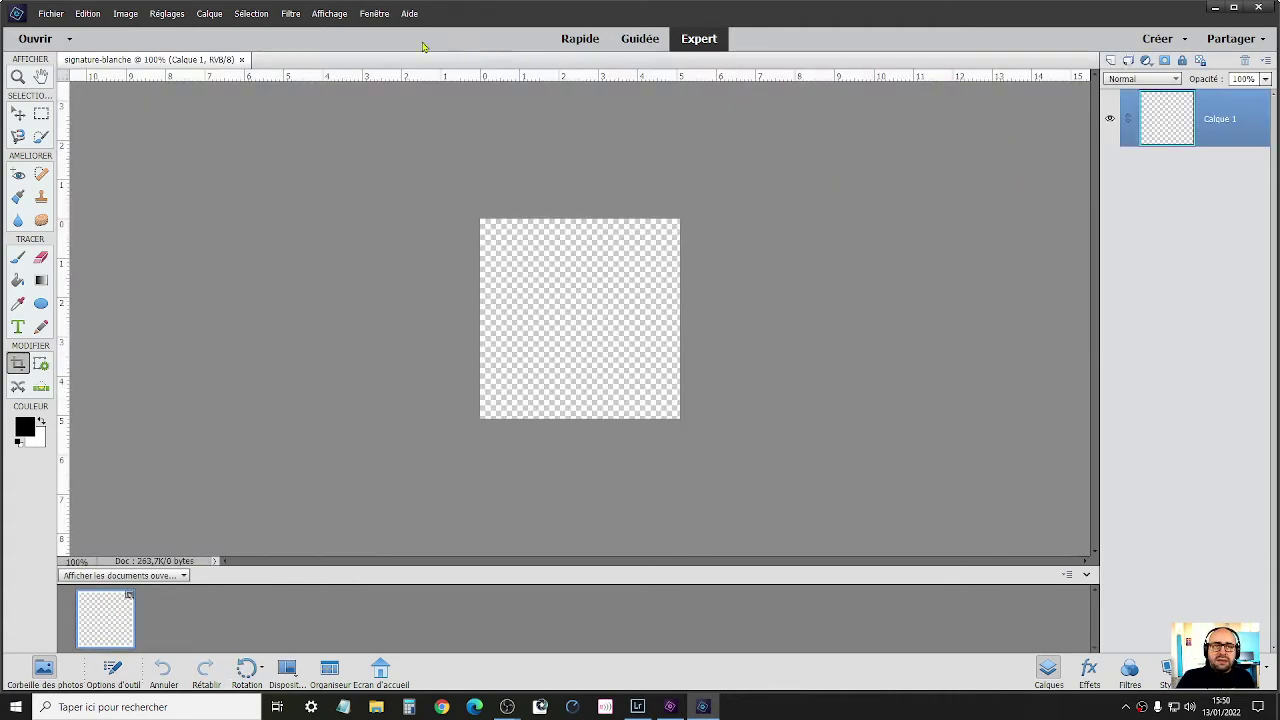
- Hide the layers (Calques) panel and show it again
click(376, 14)
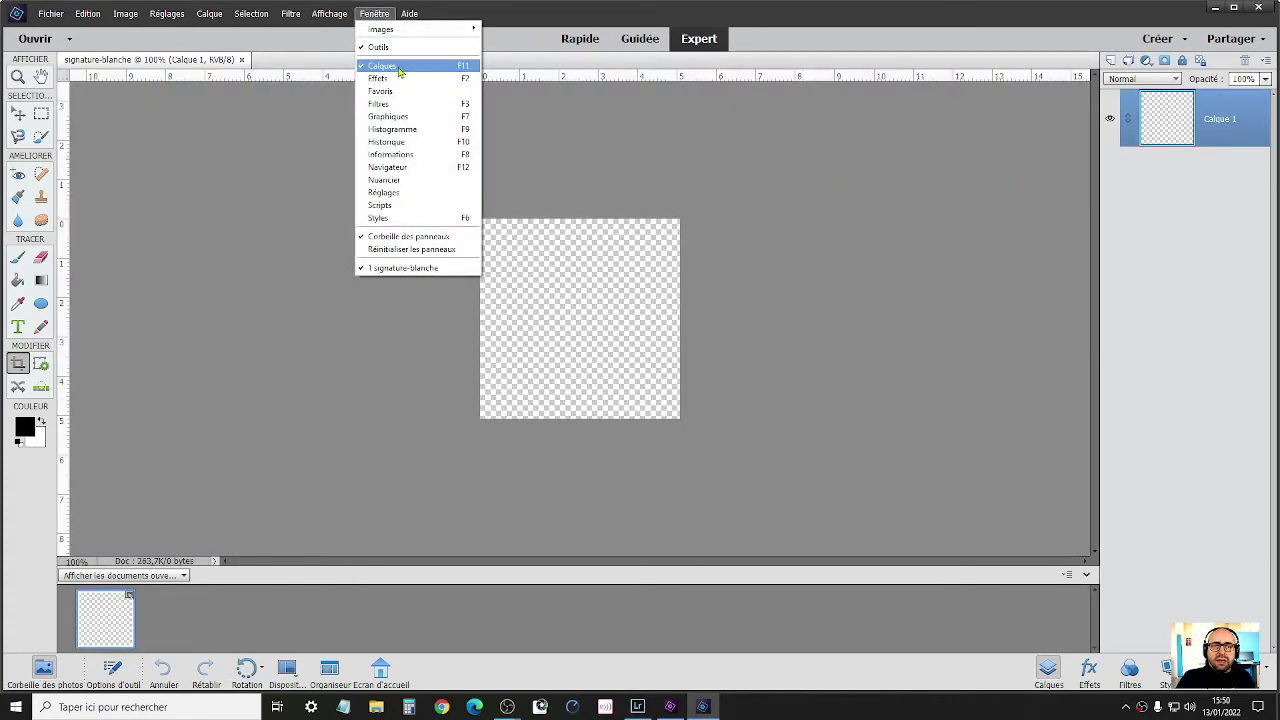
click(398, 70)
click(376, 14)
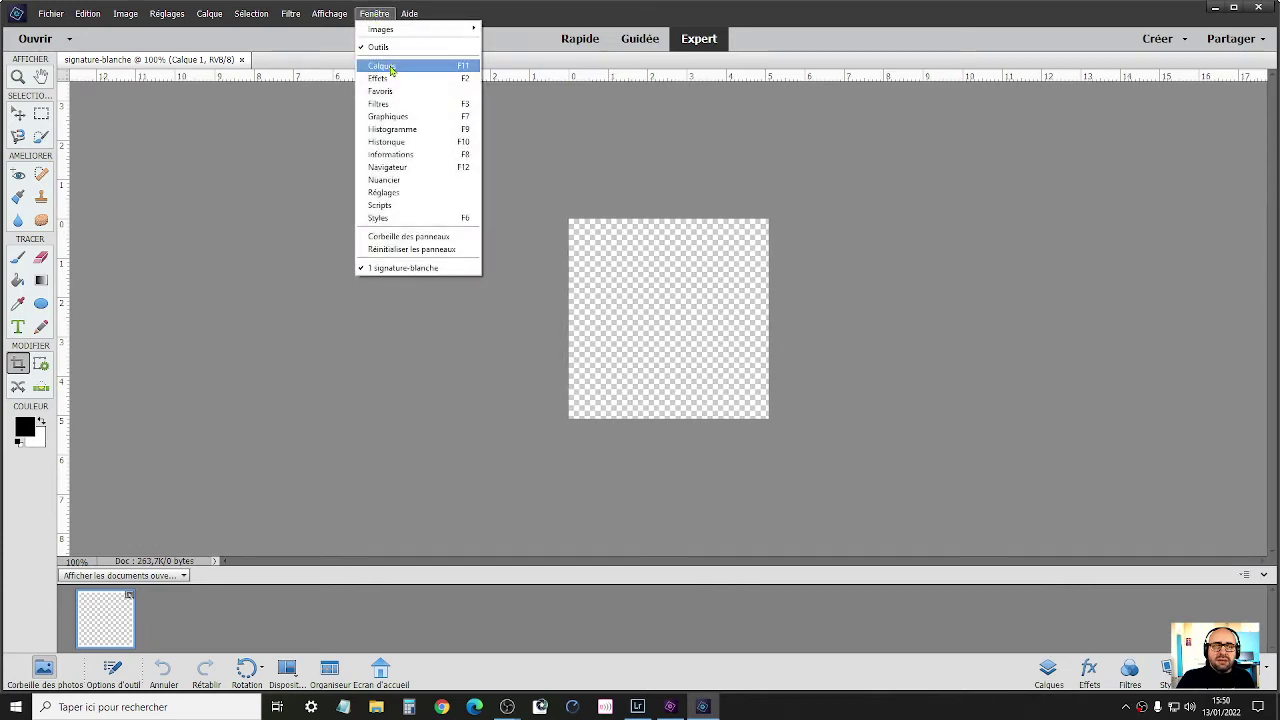
click(392, 70)
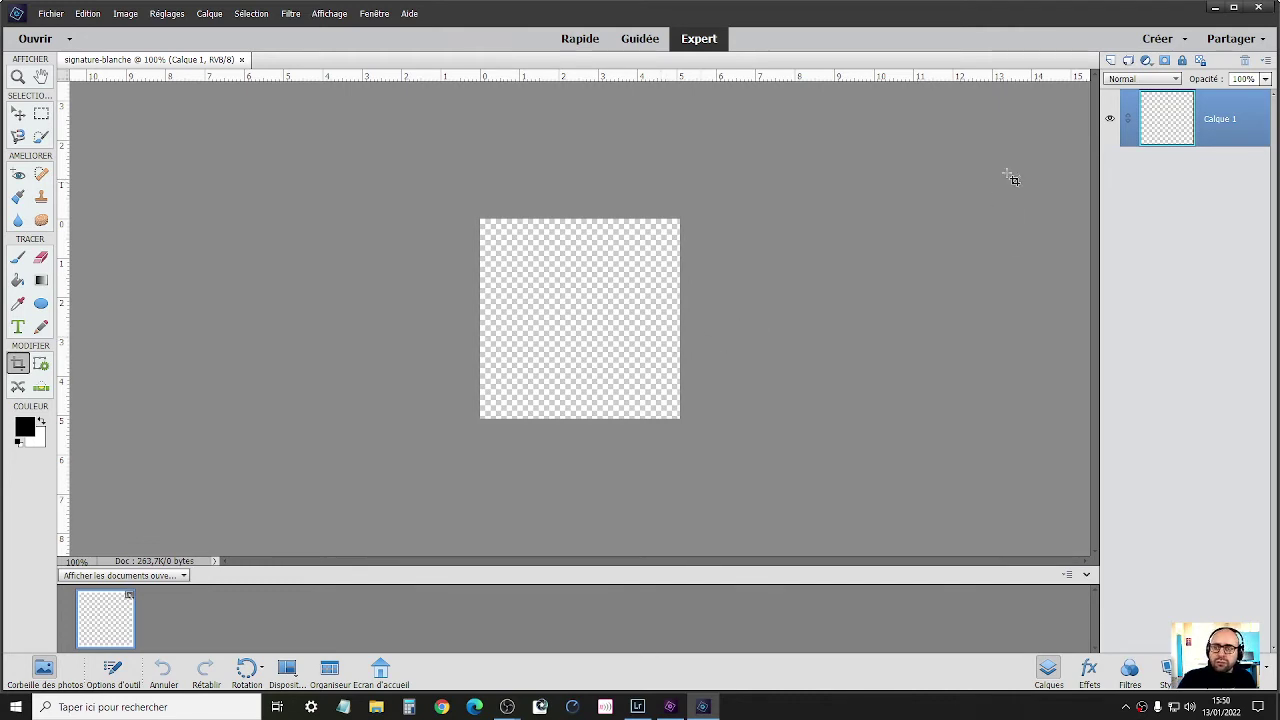
- Add a new layer above Calque 1, and ready the Brush tool with white as the foreground colour
click(1111, 62)
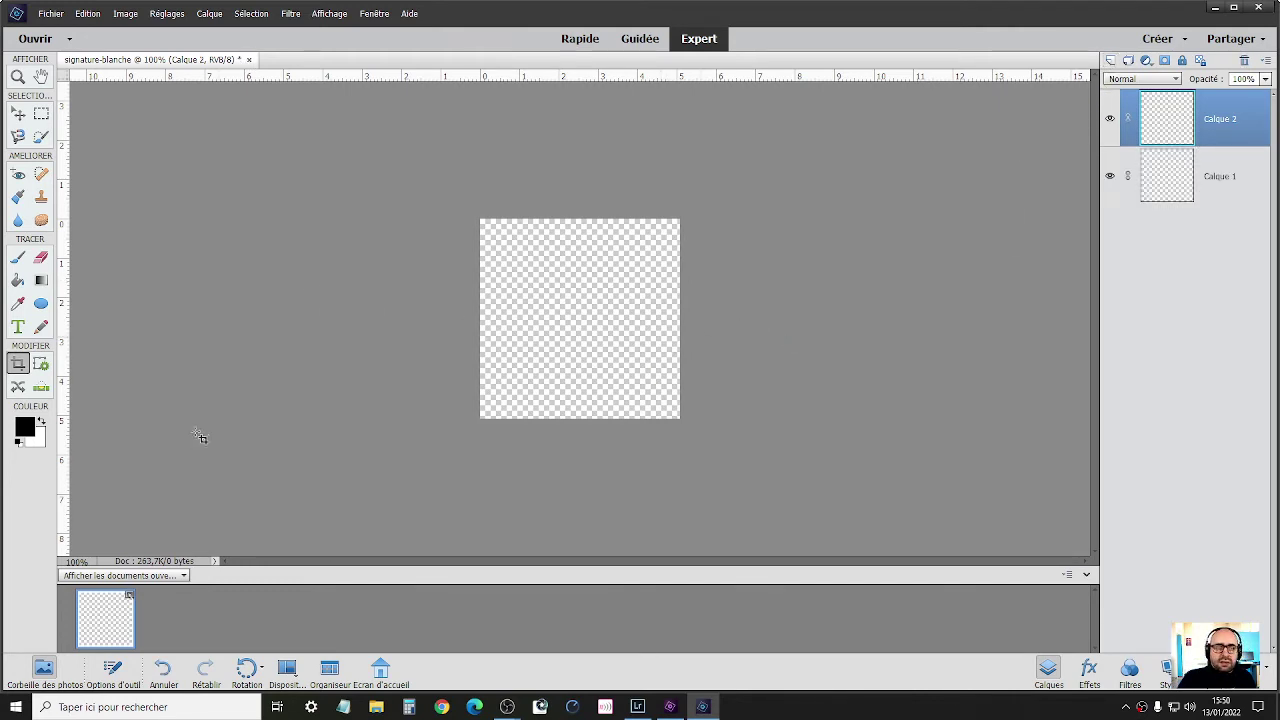
click(19, 259)
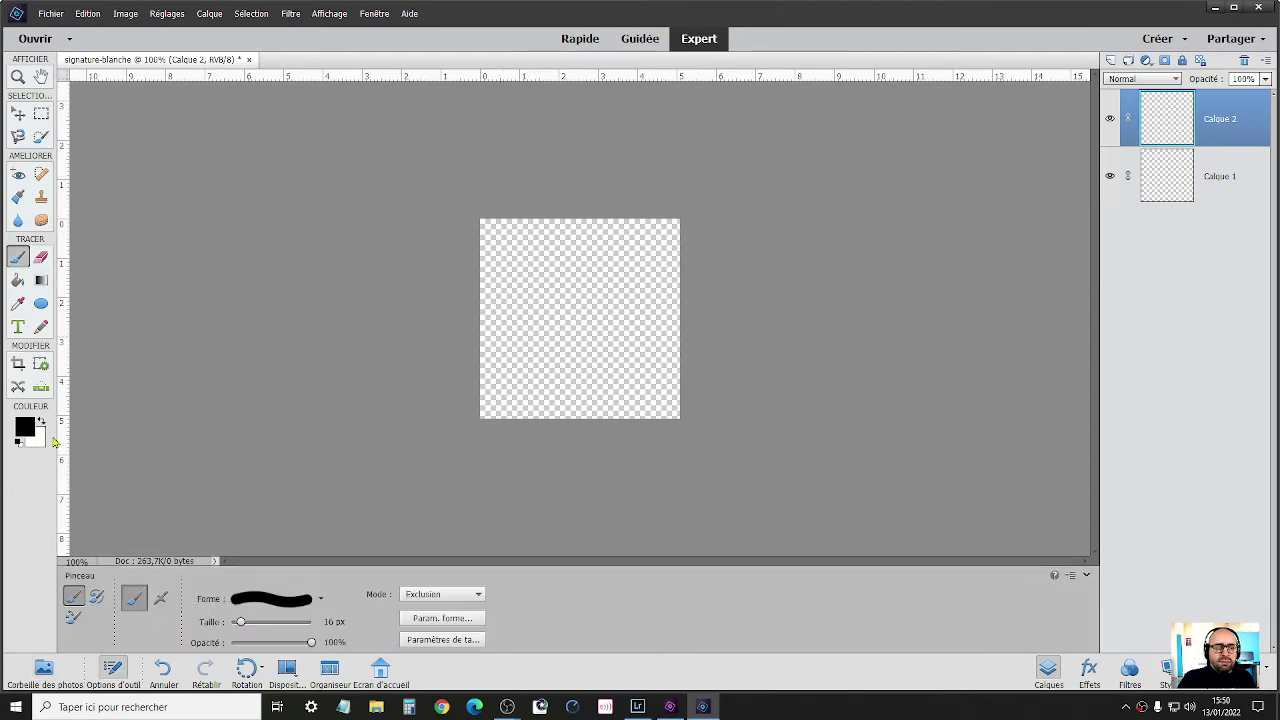
click(42, 421)
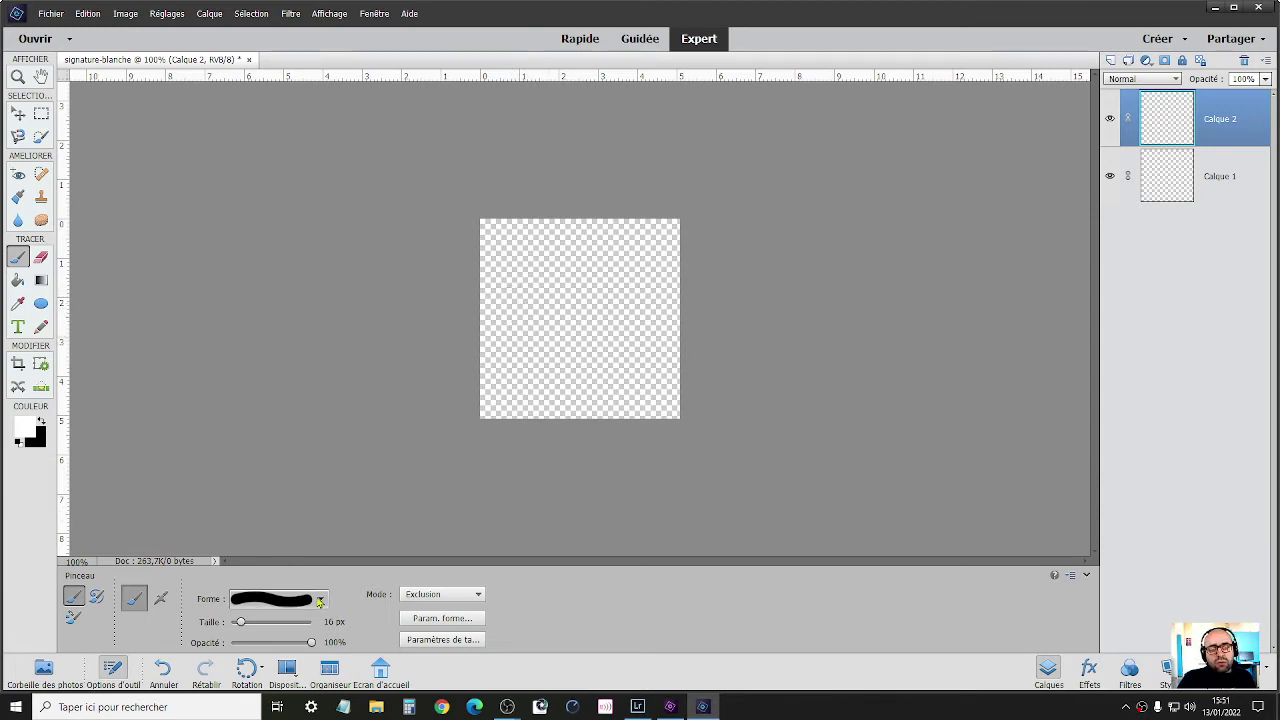
click(320, 600)
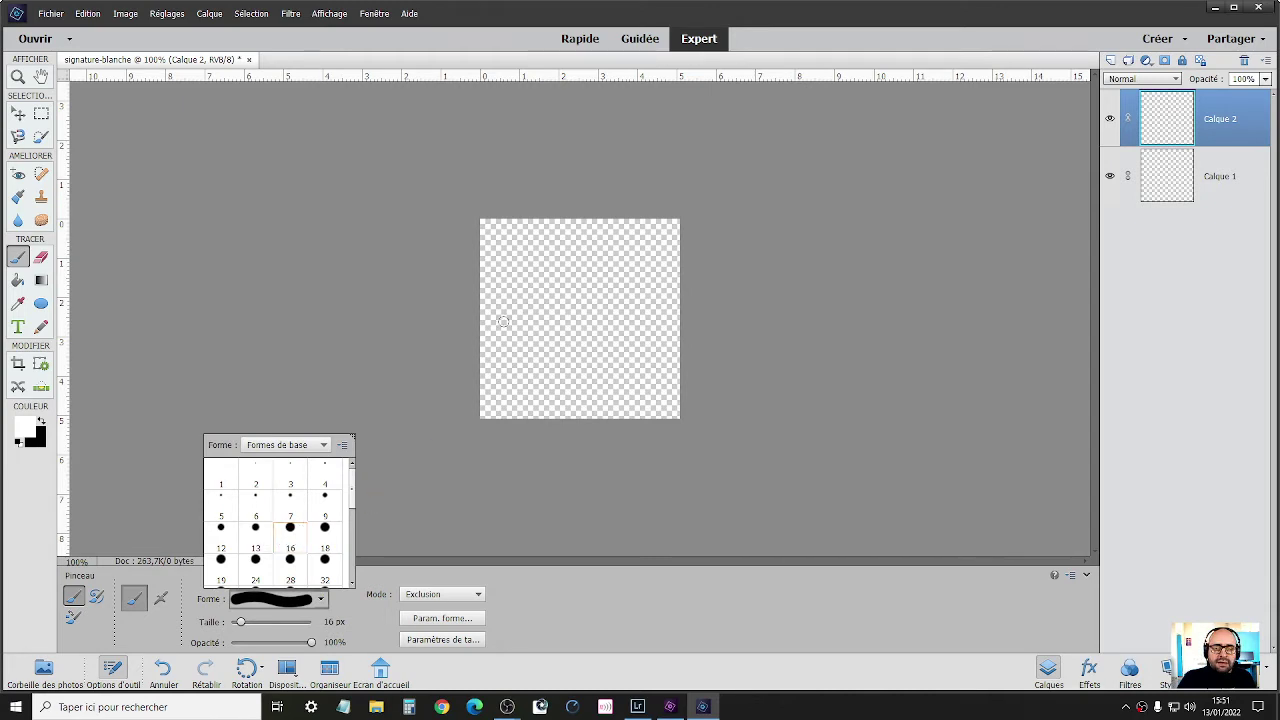
- Hand-paint the letters NLB in white across the canvas, undoing the first B and redrawing it larger
mouse_move(503, 321)
mouse_down()
mouse_move(519, 353)
mouse_move(513, 321)
mouse_move(543, 345)
mouse_move(565, 287)
mouse_move(569, 340)
mouse_move(591, 336)
mouse_move(607, 273)
mouse_move(588, 311)
mouse_move(606, 339)
mouse_up()
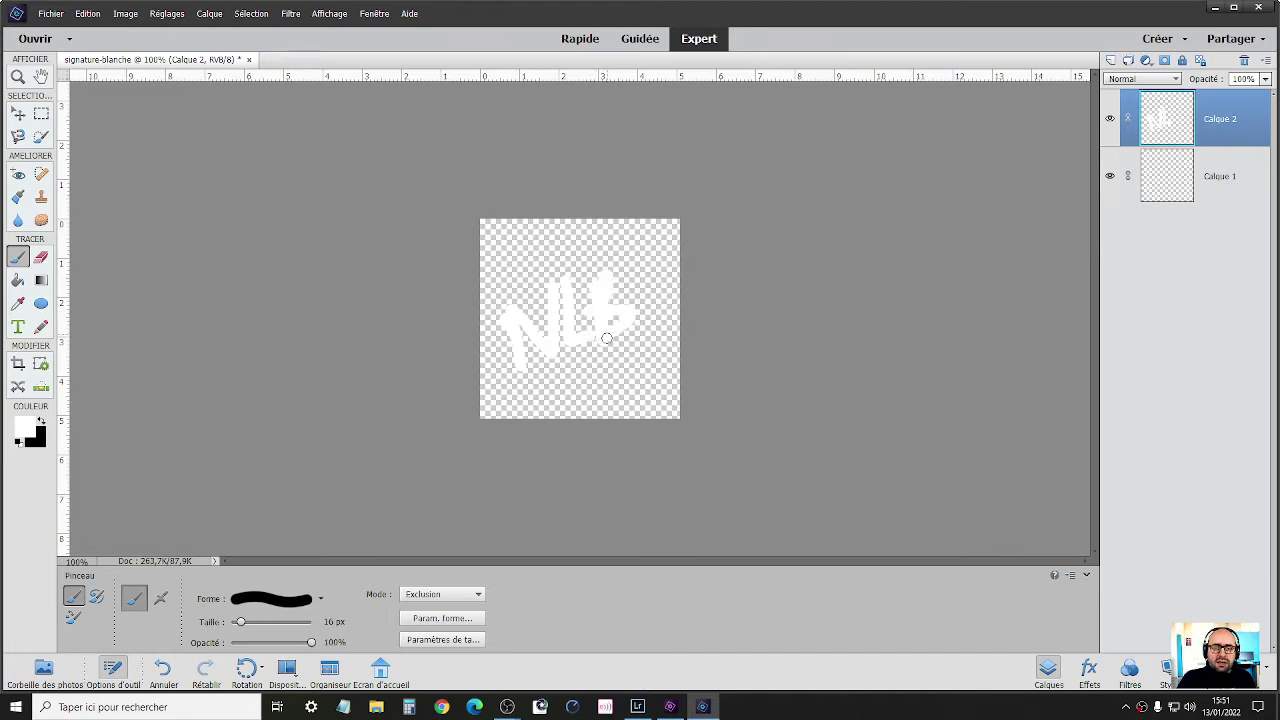
key(ctrl+z)
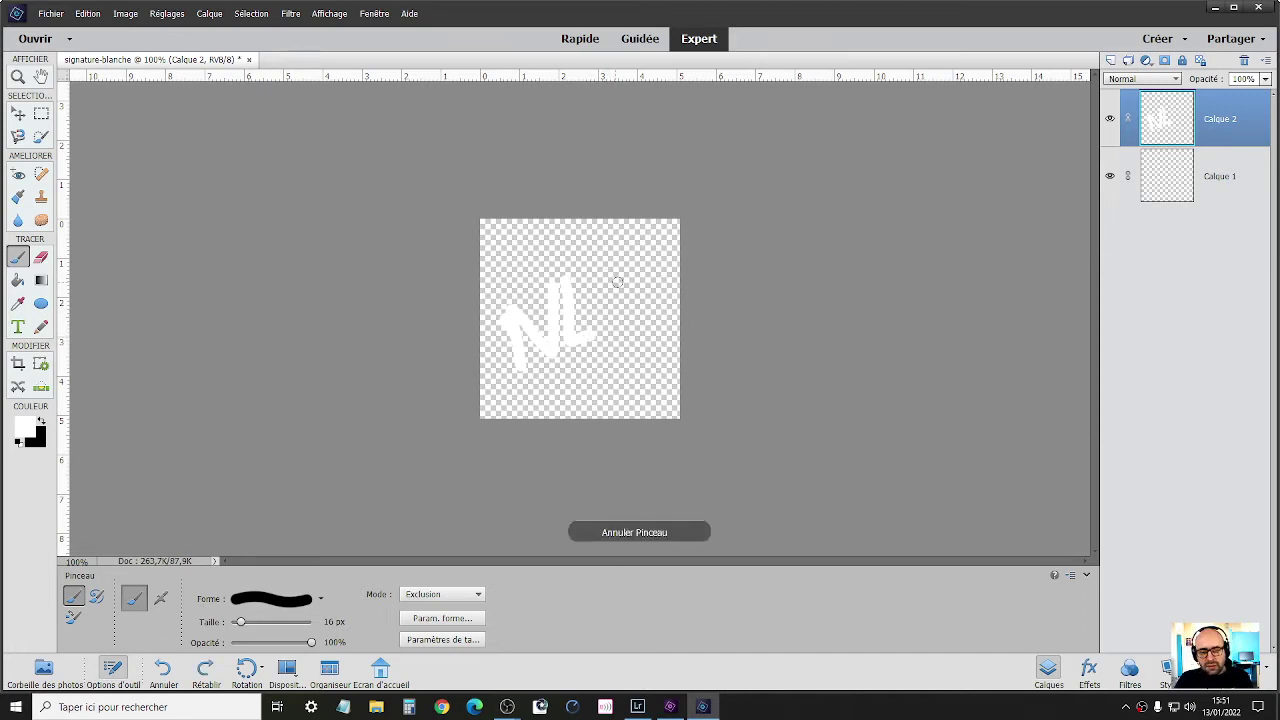
mouse_move(608, 266)
mouse_down()
mouse_move(619, 321)
mouse_move(610, 264)
mouse_move(629, 271)
mouse_move(612, 290)
mouse_move(663, 287)
mouse_move(612, 323)
mouse_up()
- Try several underline strokes beneath the NLB lettering and undo them
shift+click(551, 391)
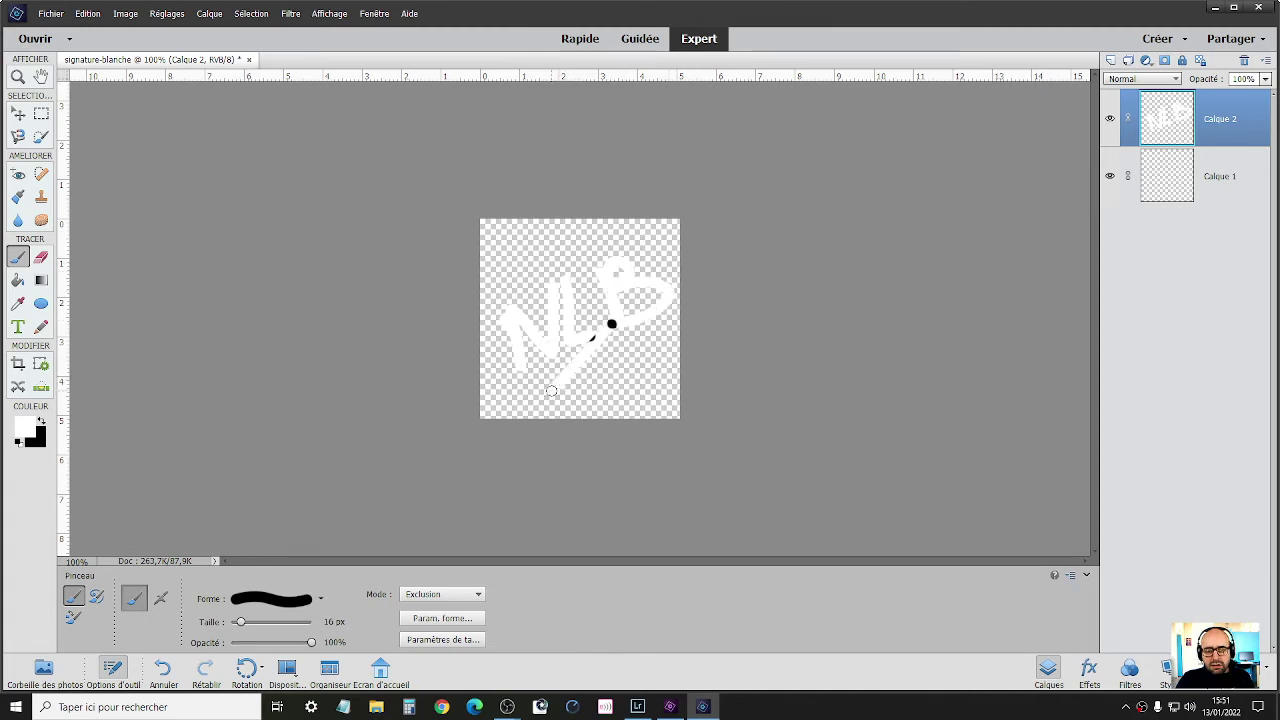
key(ctrl+z)
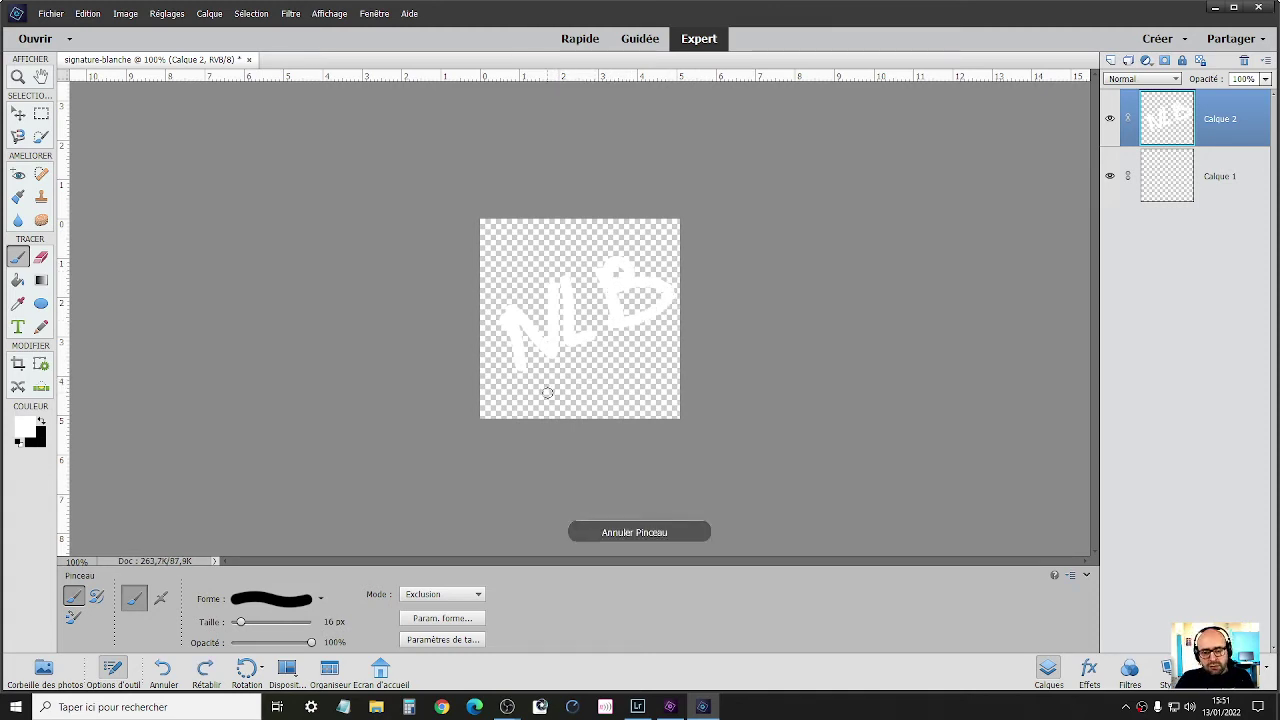
mouse_move(548, 393)
mouse_down()
mouse_move(620, 393)
mouse_move(650, 347)
mouse_up()
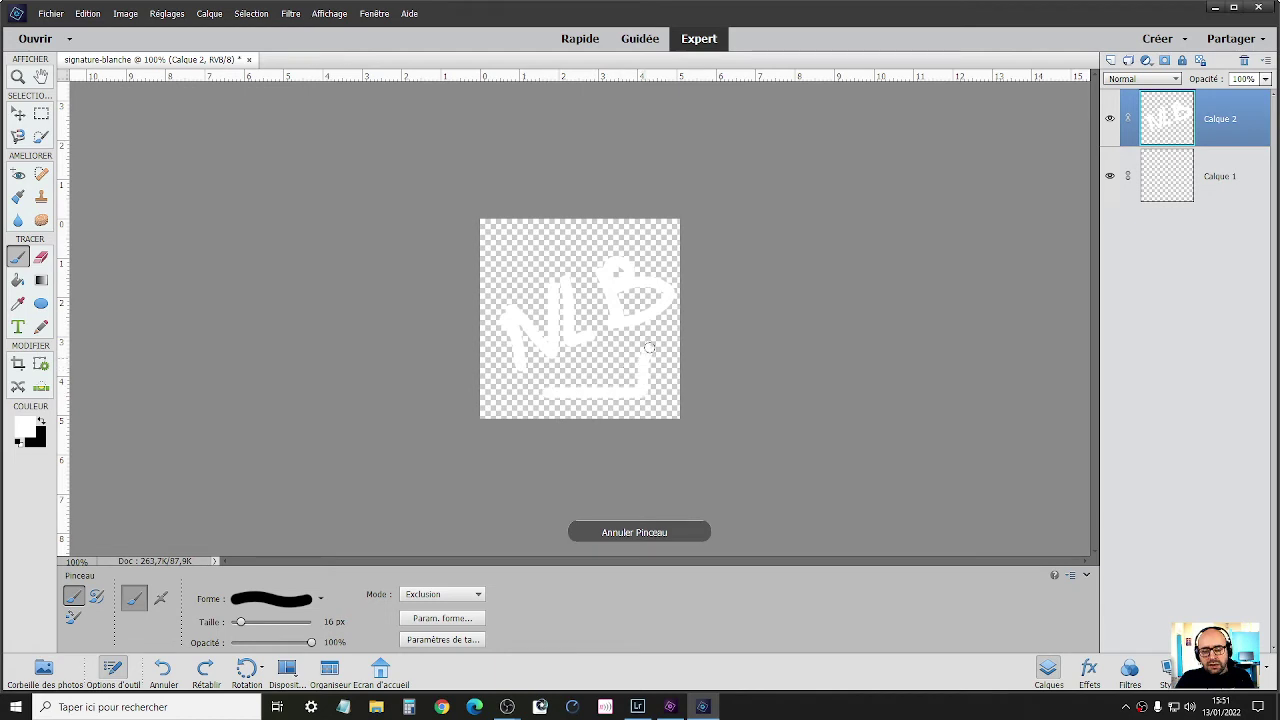
key(ctrl+z)
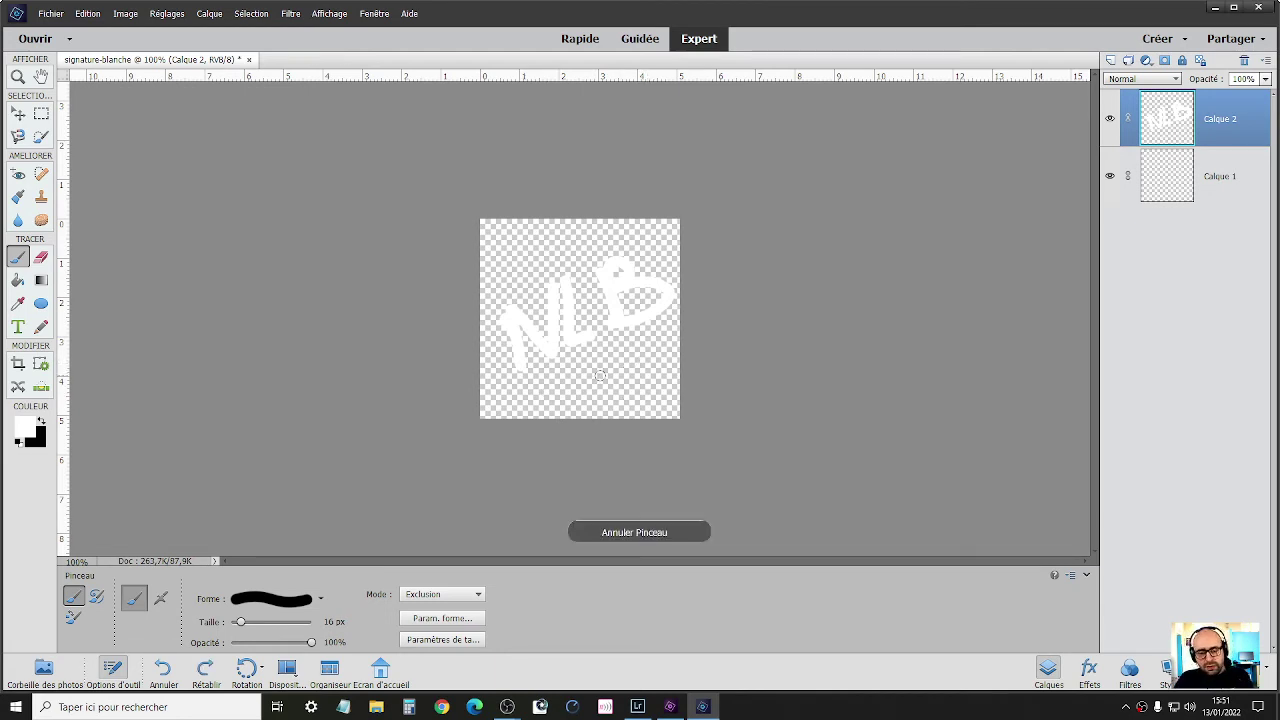
click(551, 388)
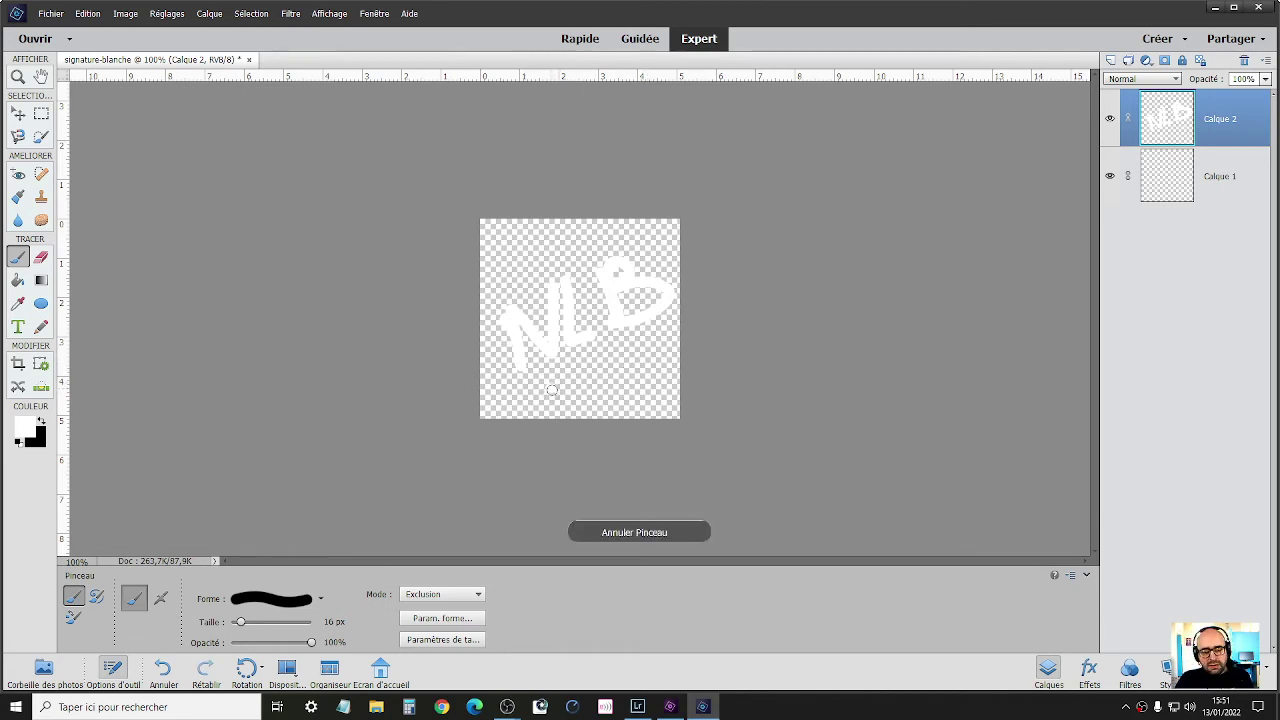
shift+click(647, 344)
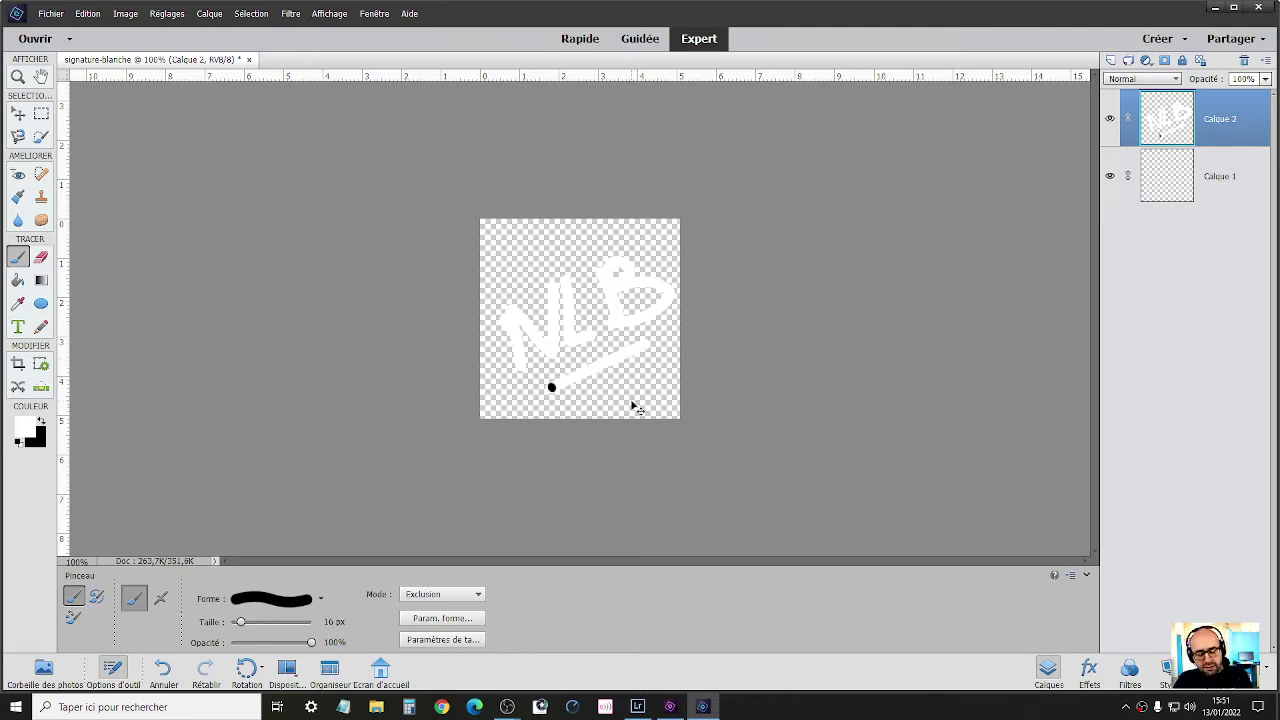
key(ctrl+z)
key(ctrl+z)
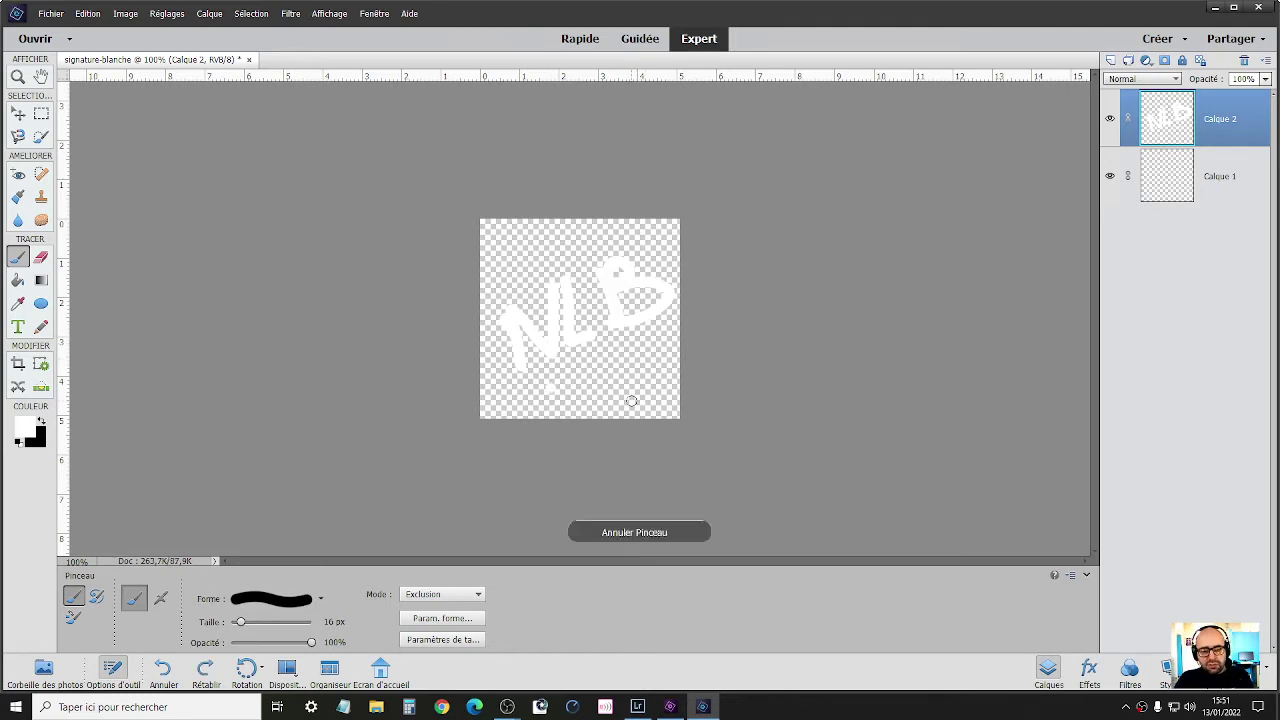
- Underline the NLB lettering with a straight white stroke rising from lower left to right, and select the Calque 1 layer
click(548, 388)
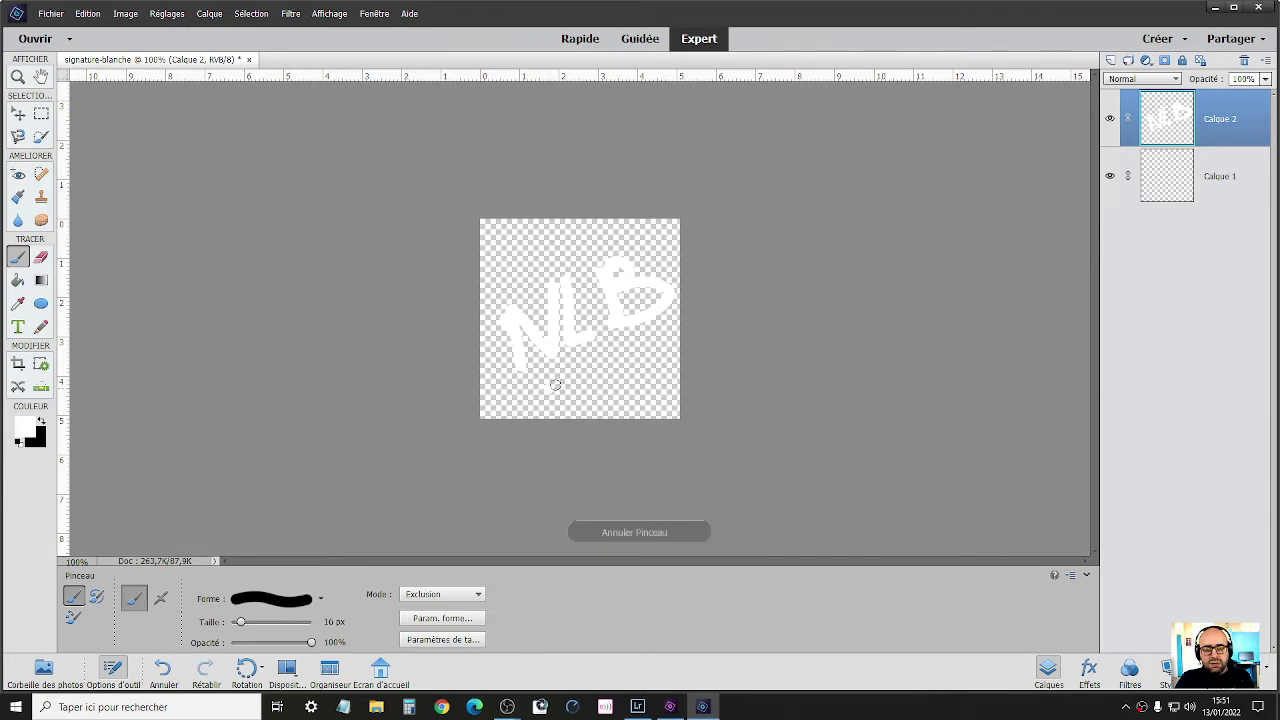
shift+click(663, 334)
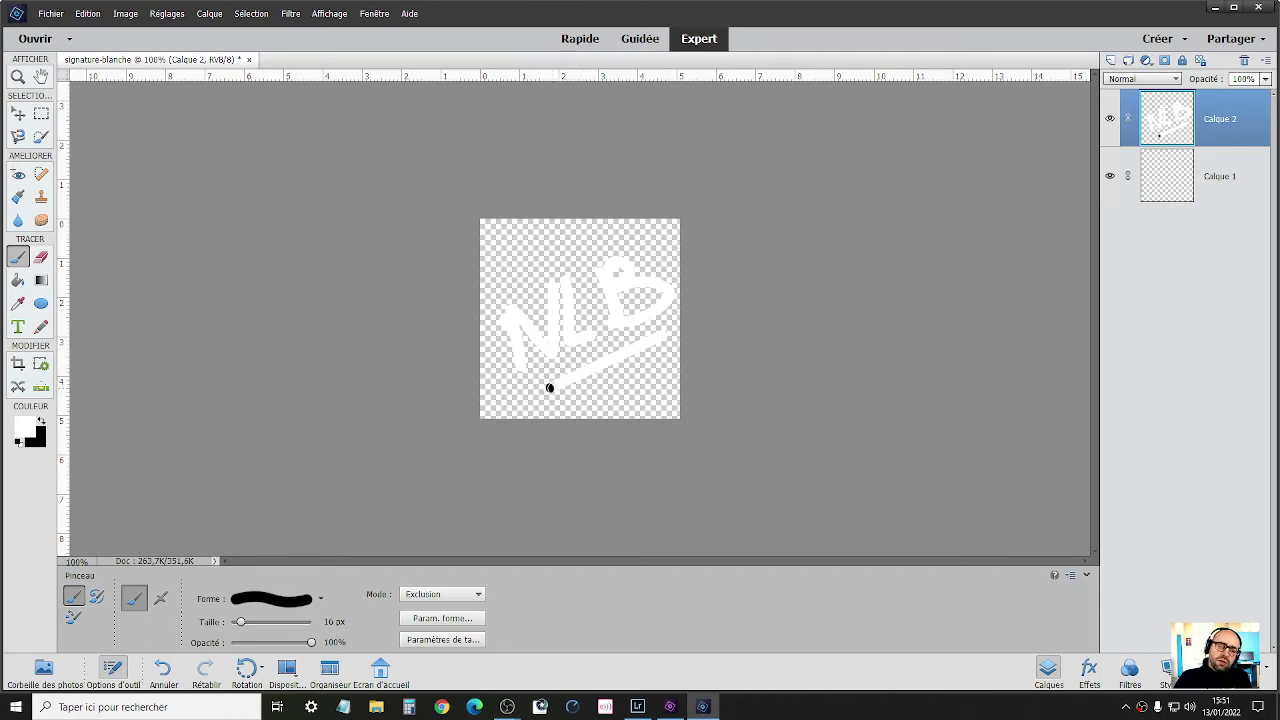
click(1177, 198)
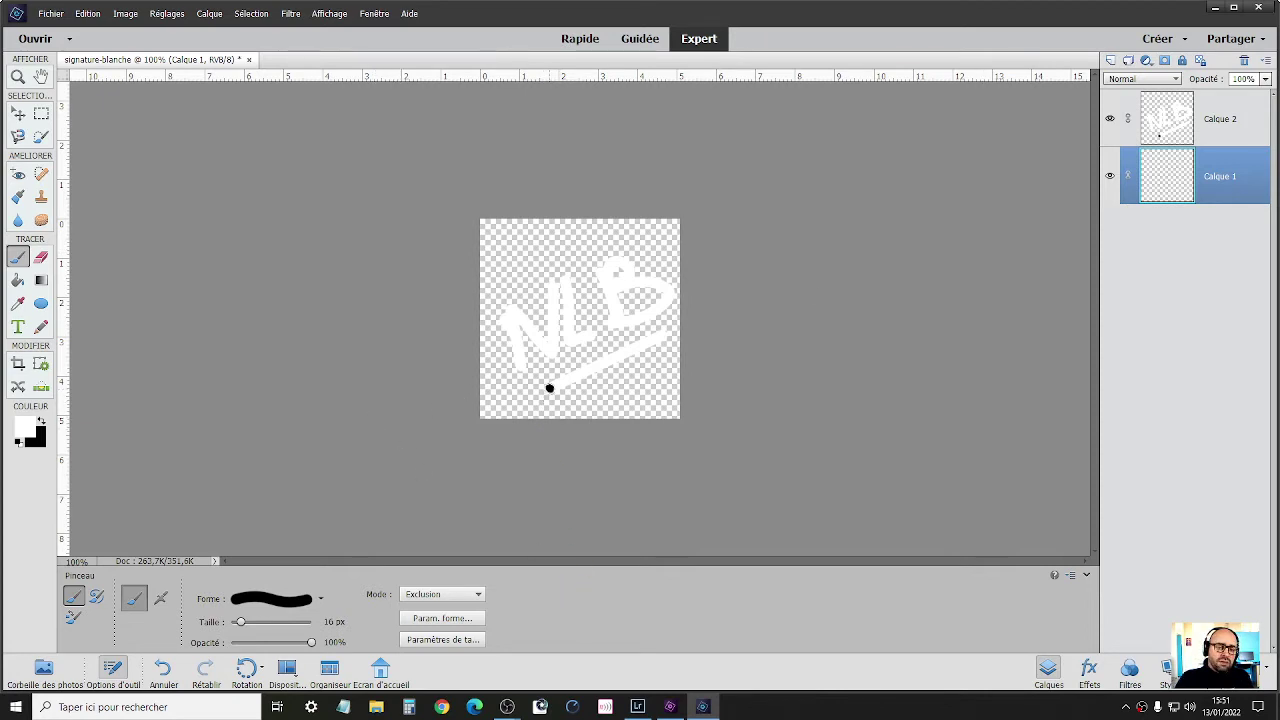
- Undo the underline beneath the NLB lettering, retry a short rising stroke, and undo it together with the starting dot
key(ctrl+z)
key(ctrl+z)
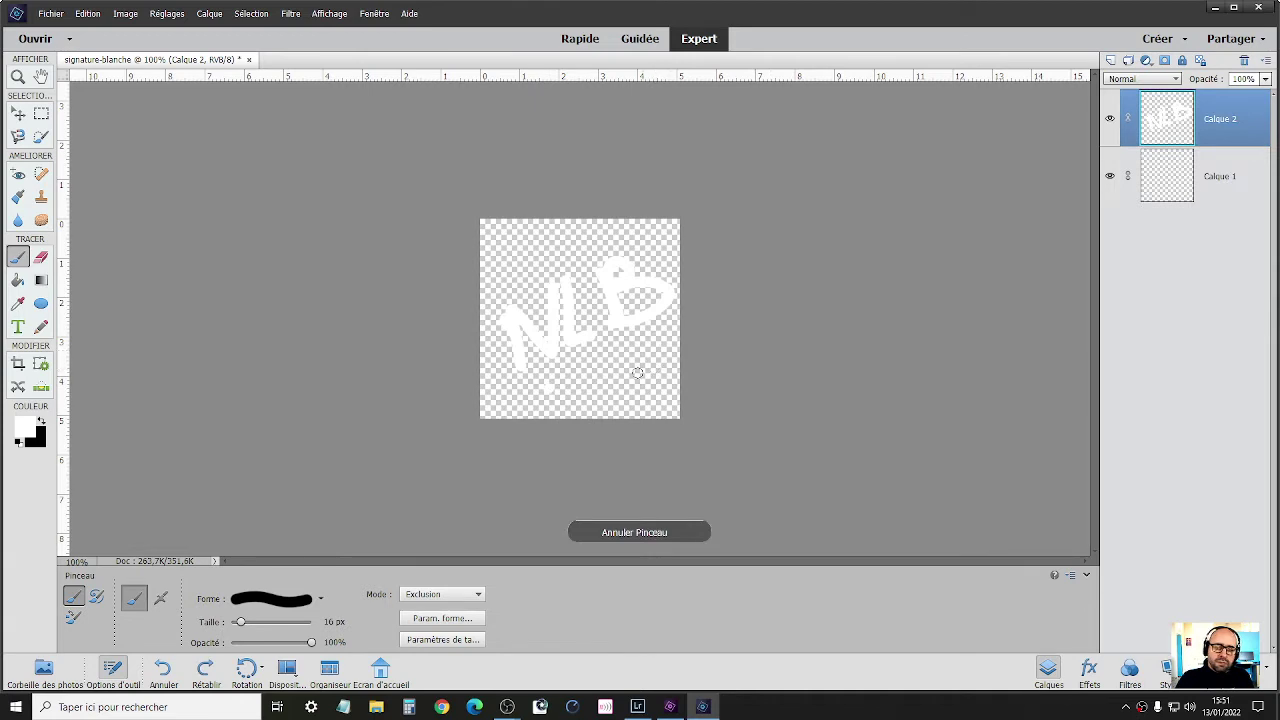
click(549, 388)
drag(558, 384, 604, 358)
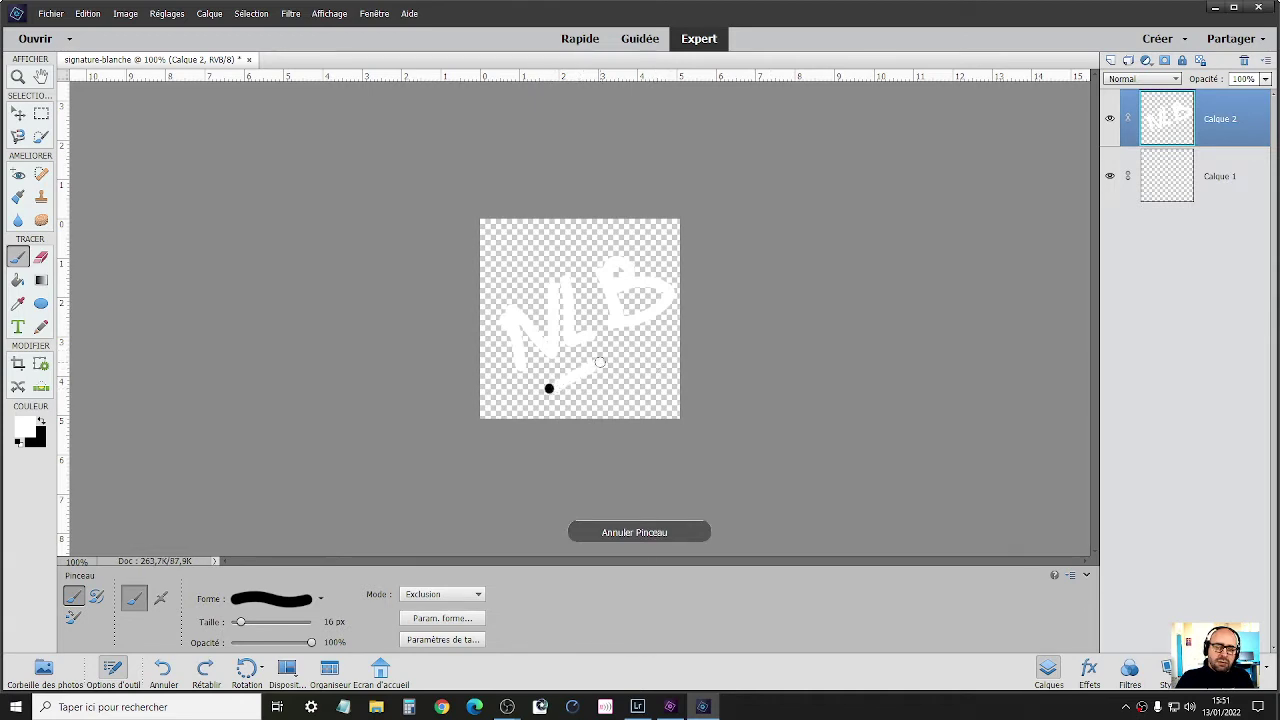
key(ctrl+z)
key(ctrl+z)
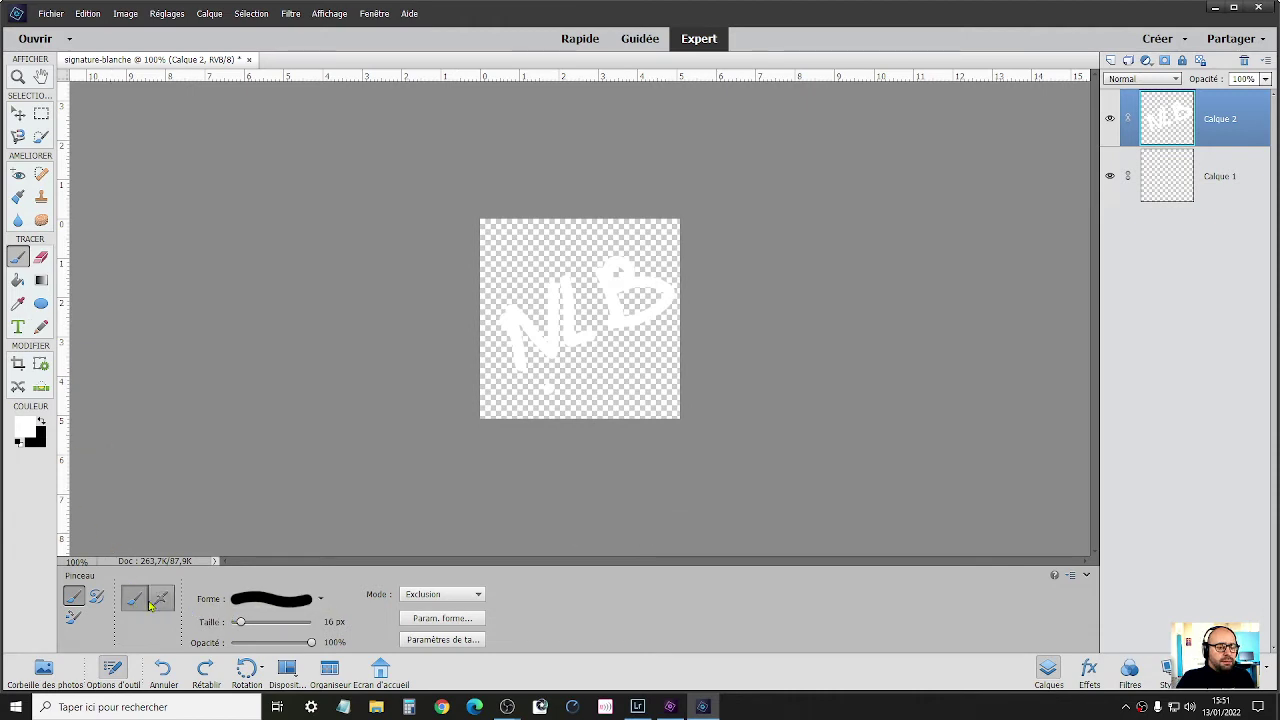
key(ctrl+z)
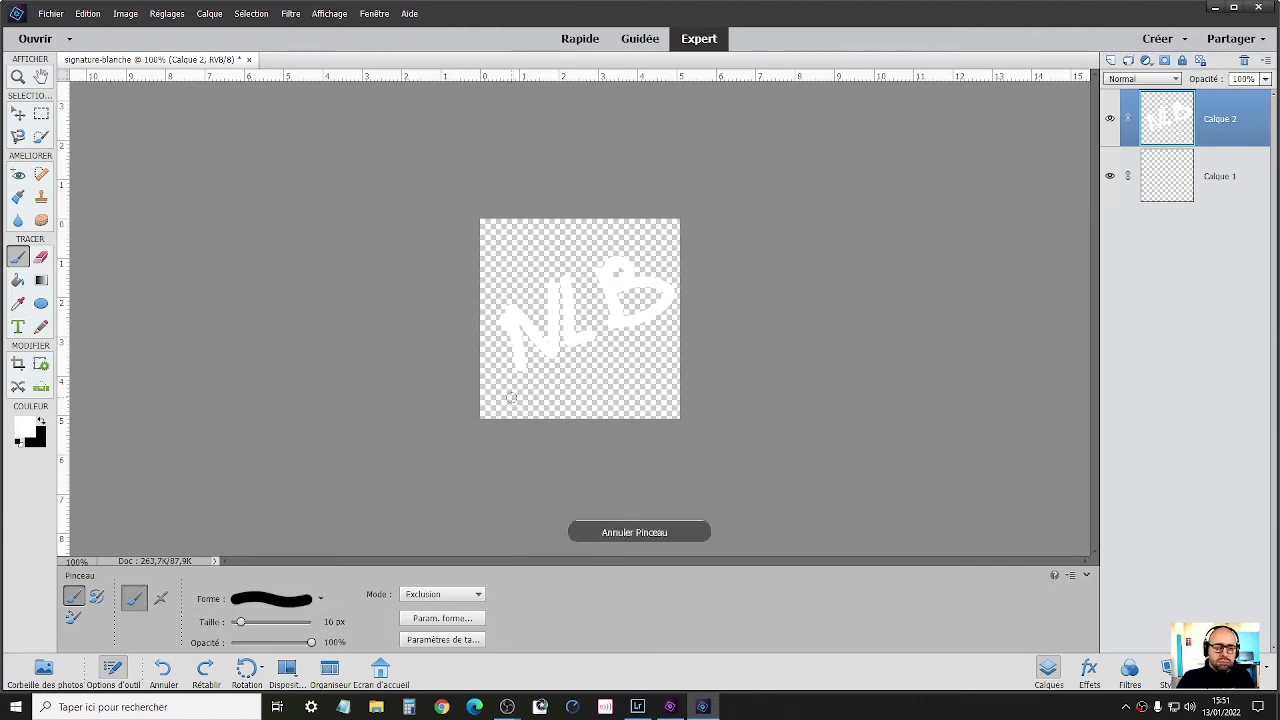
- Try a new underline stroke for the NLB lettering in Exclusion mode and undo it
mouse_move(535, 390)
mouse_down()
mouse_move(648, 338)
mouse_move(484, 329)
mouse_up()
key(ctrl+z)
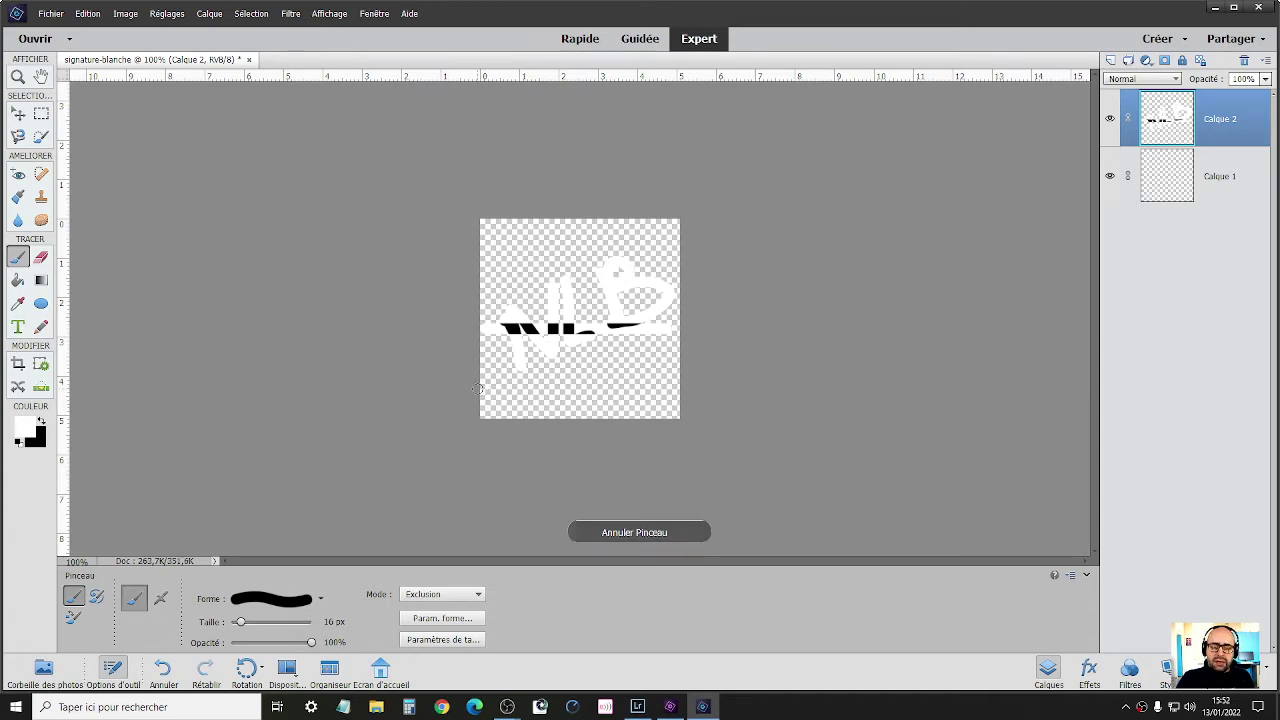
key(ctrl+z)
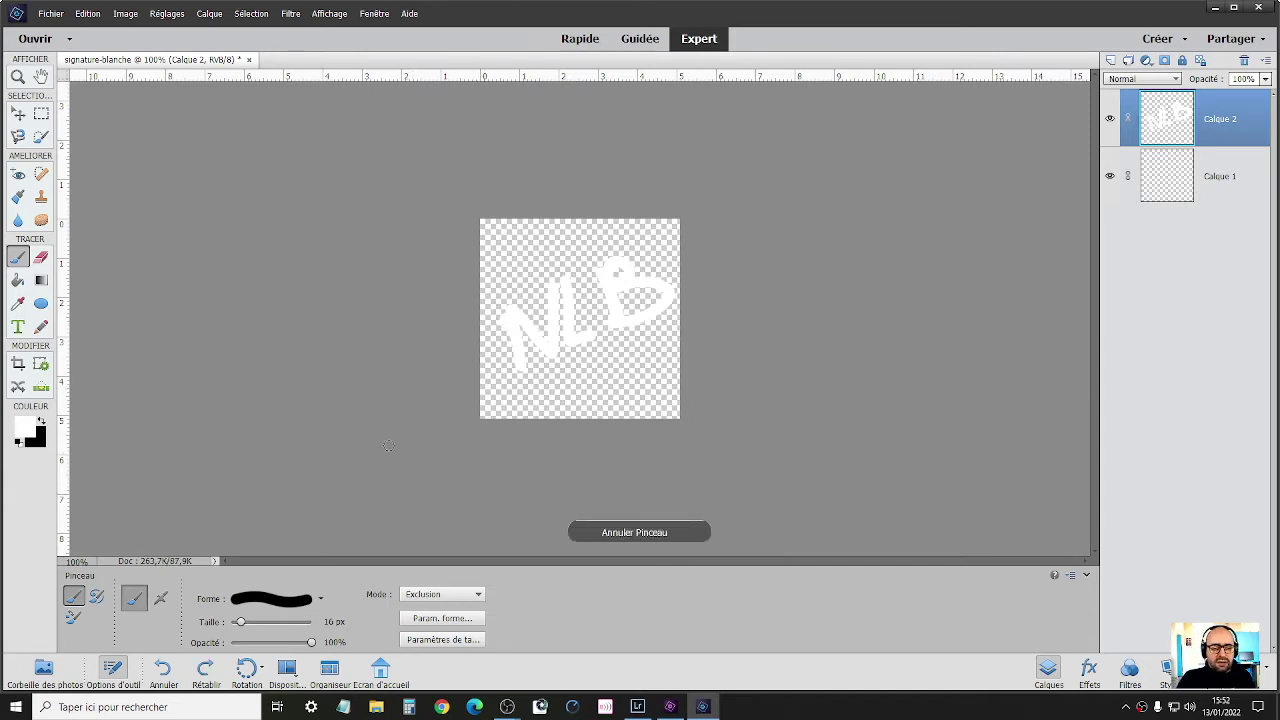
- Set the brush mode to Normal and underline the NLB lettering with a straight white stroke rising from lower left to right
click(437, 596)
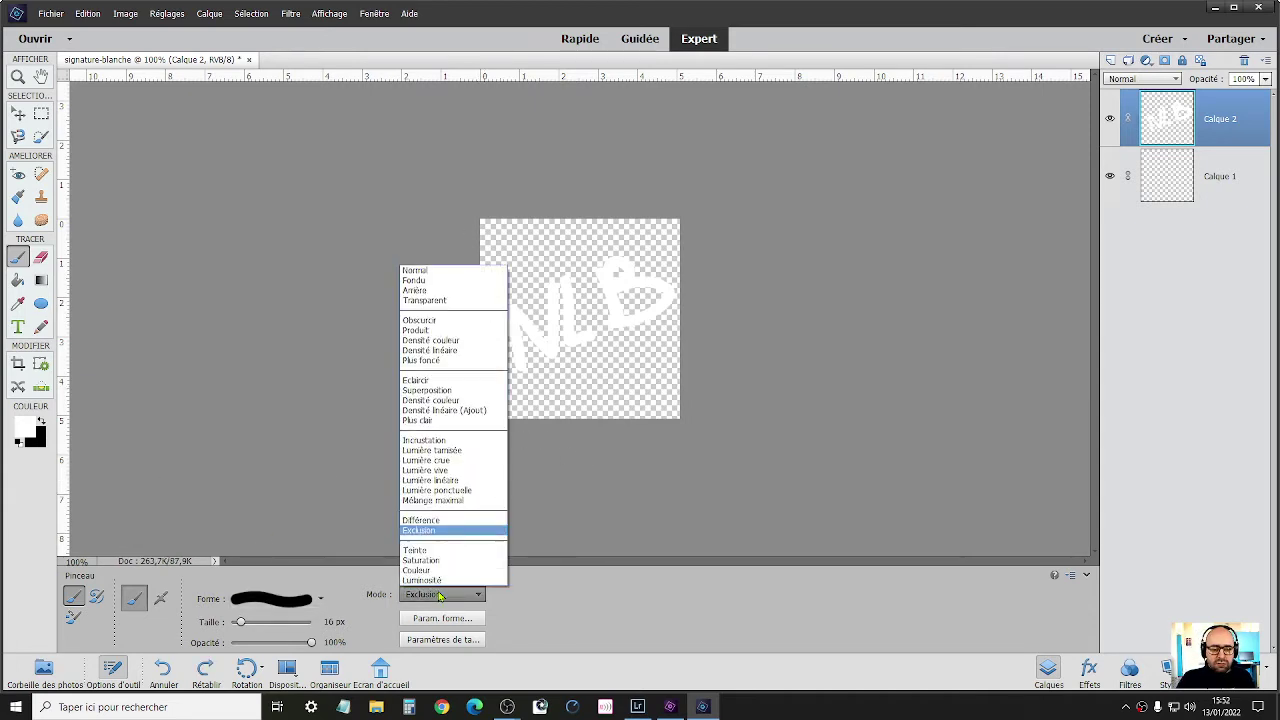
click(440, 270)
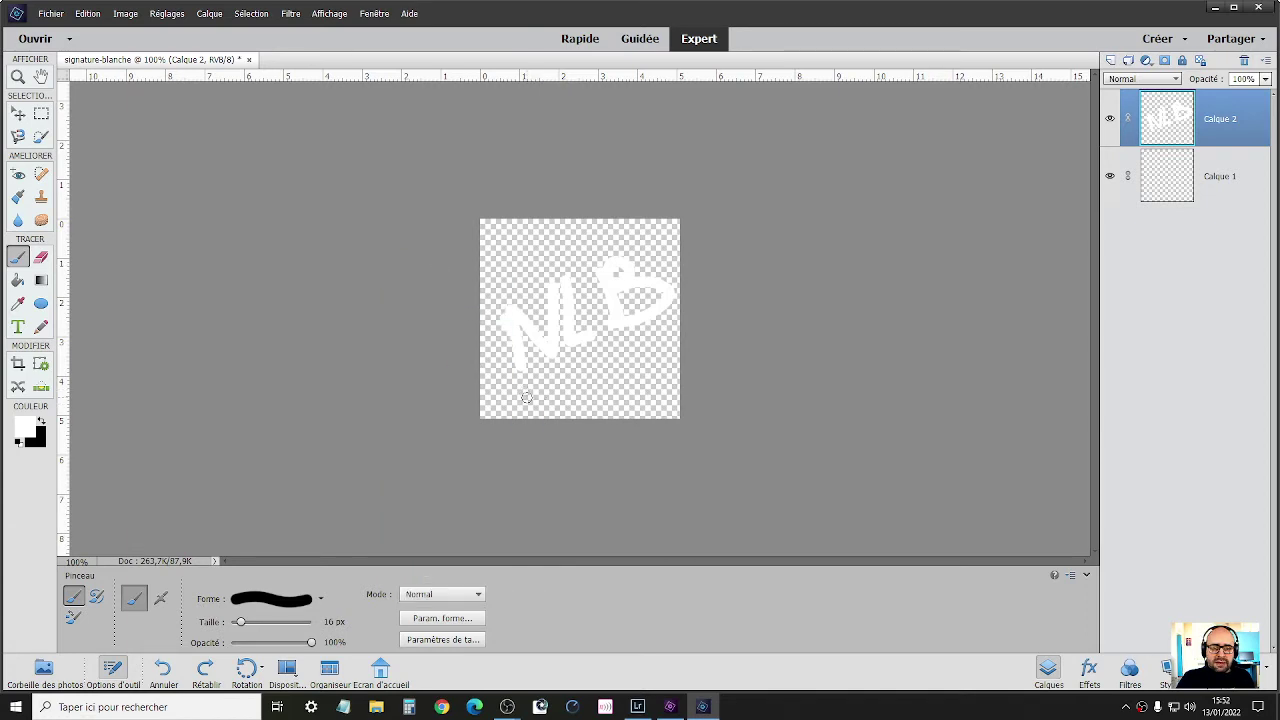
click(531, 393)
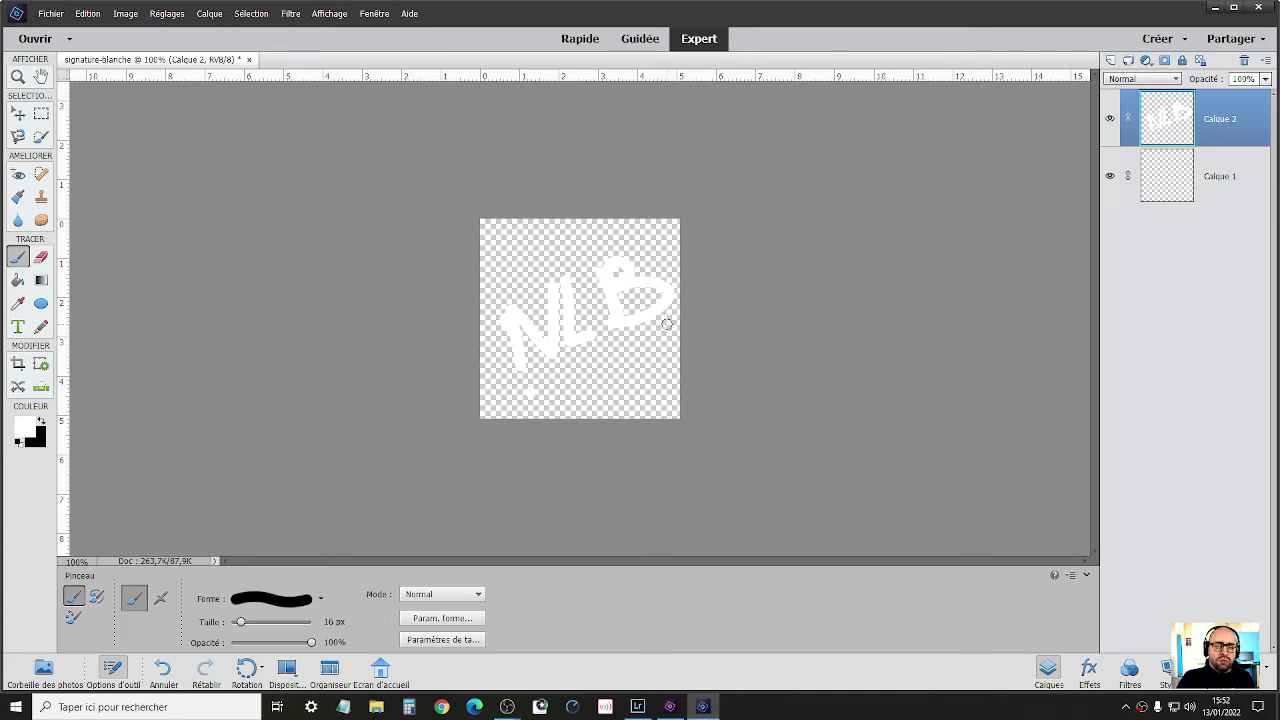
drag(667, 324, 532, 392)
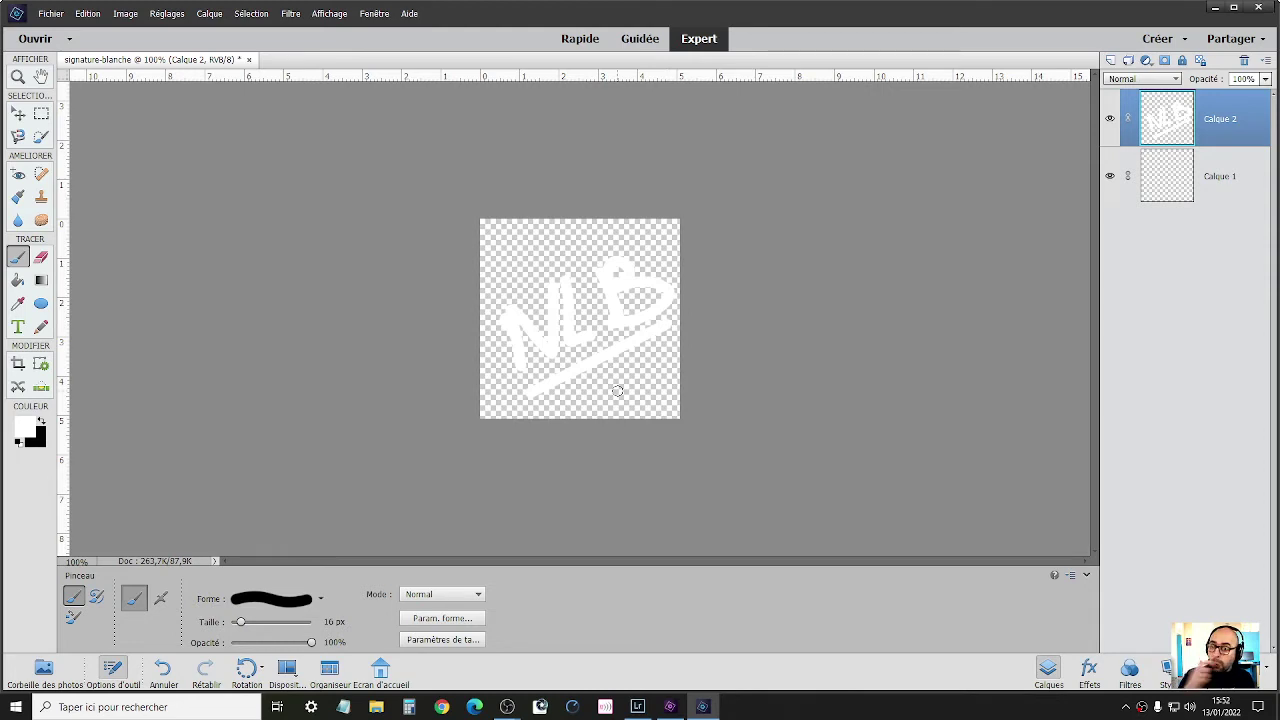
click(50, 13)
click(90, 148)
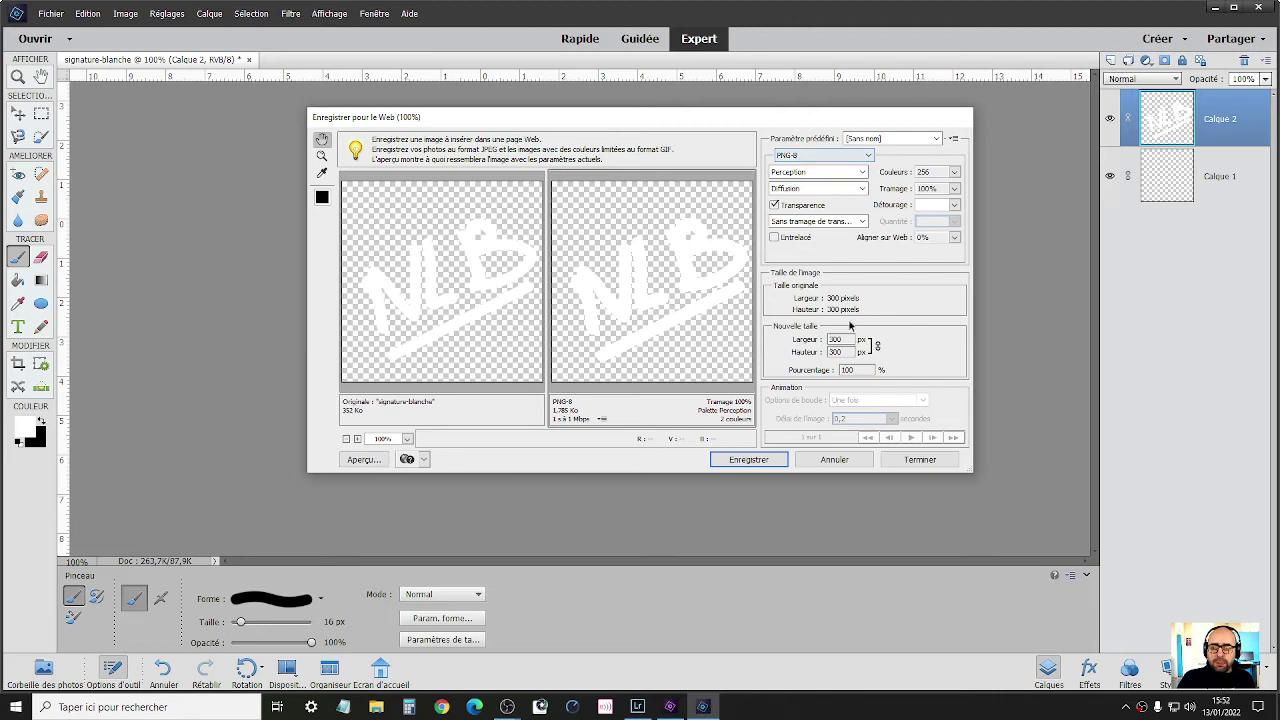
double_click(842, 339)
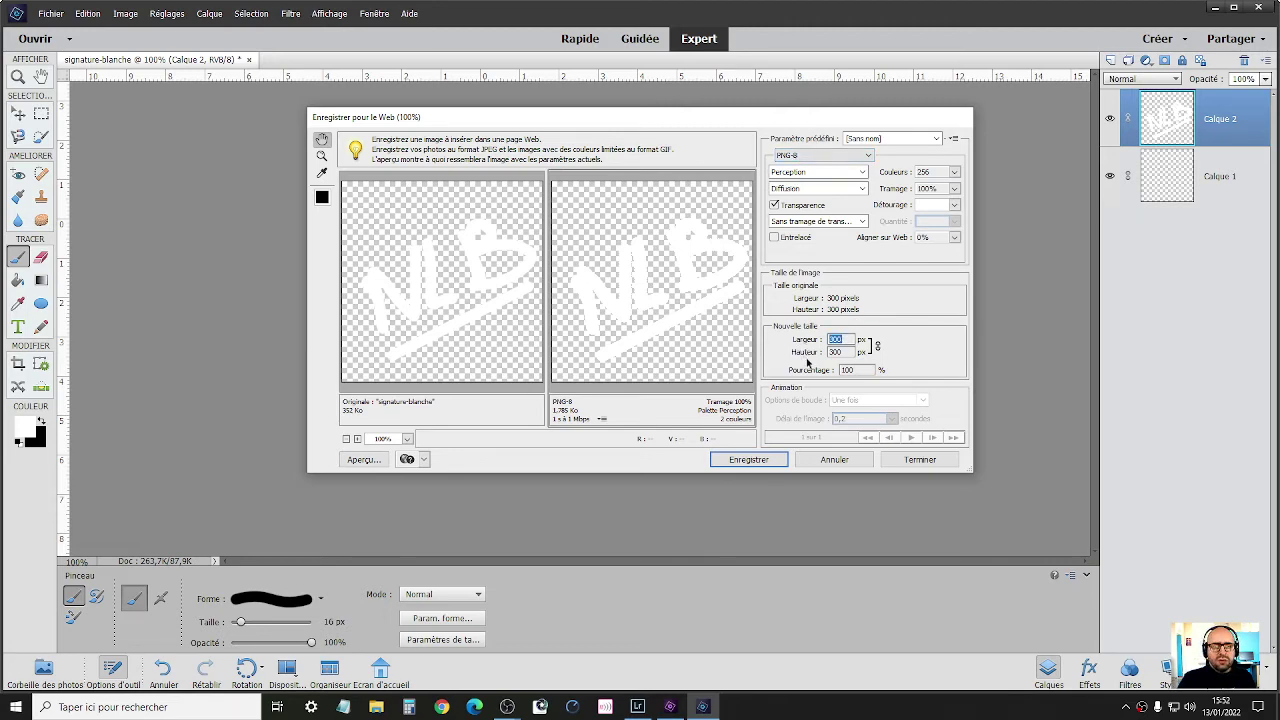
key(Escape)
- Review the image's pixel dimensions, document size and available size units, and leave the image size settings without applying anything
click(125, 13)
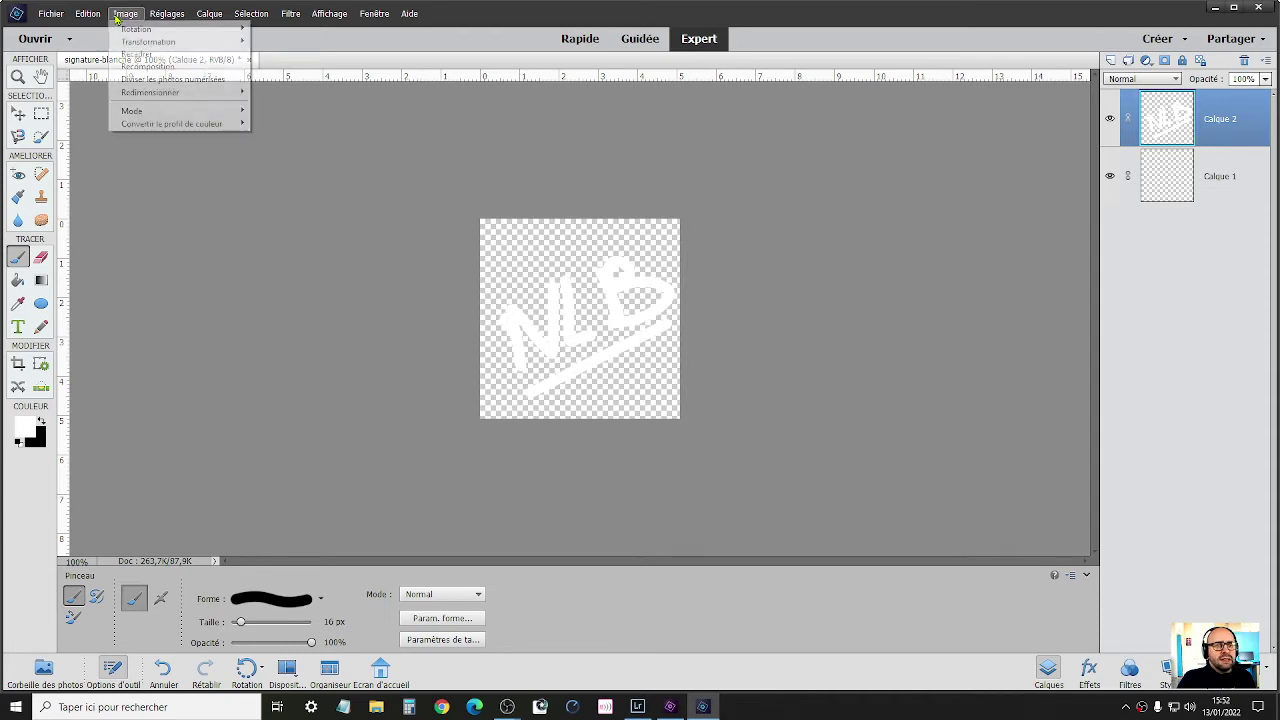
mouse_move(148, 93)
click(289, 93)
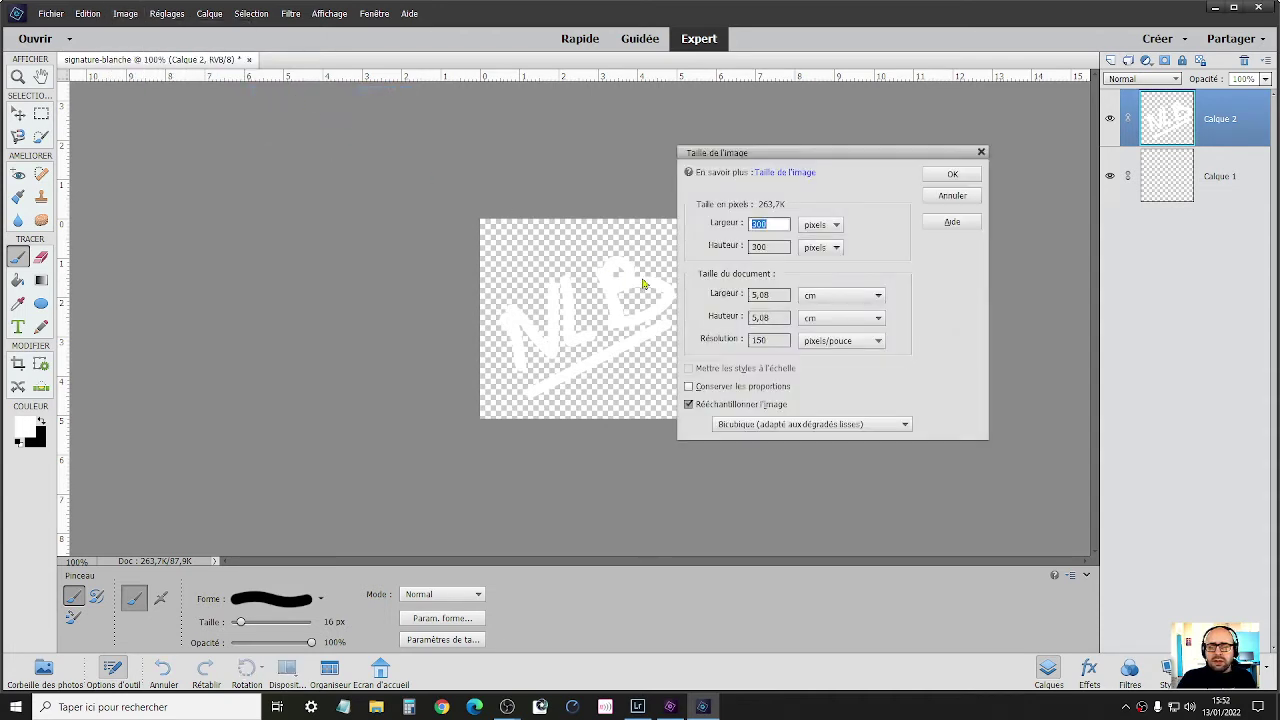
click(806, 295)
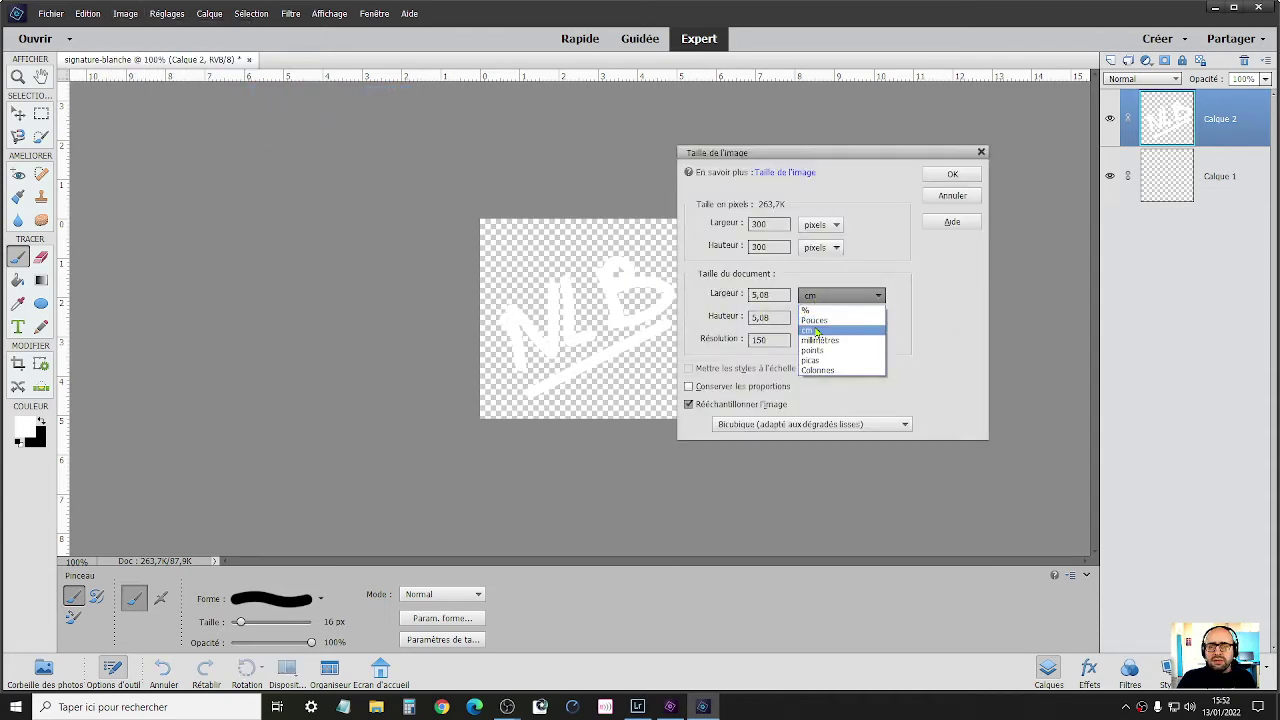
click(835, 276)
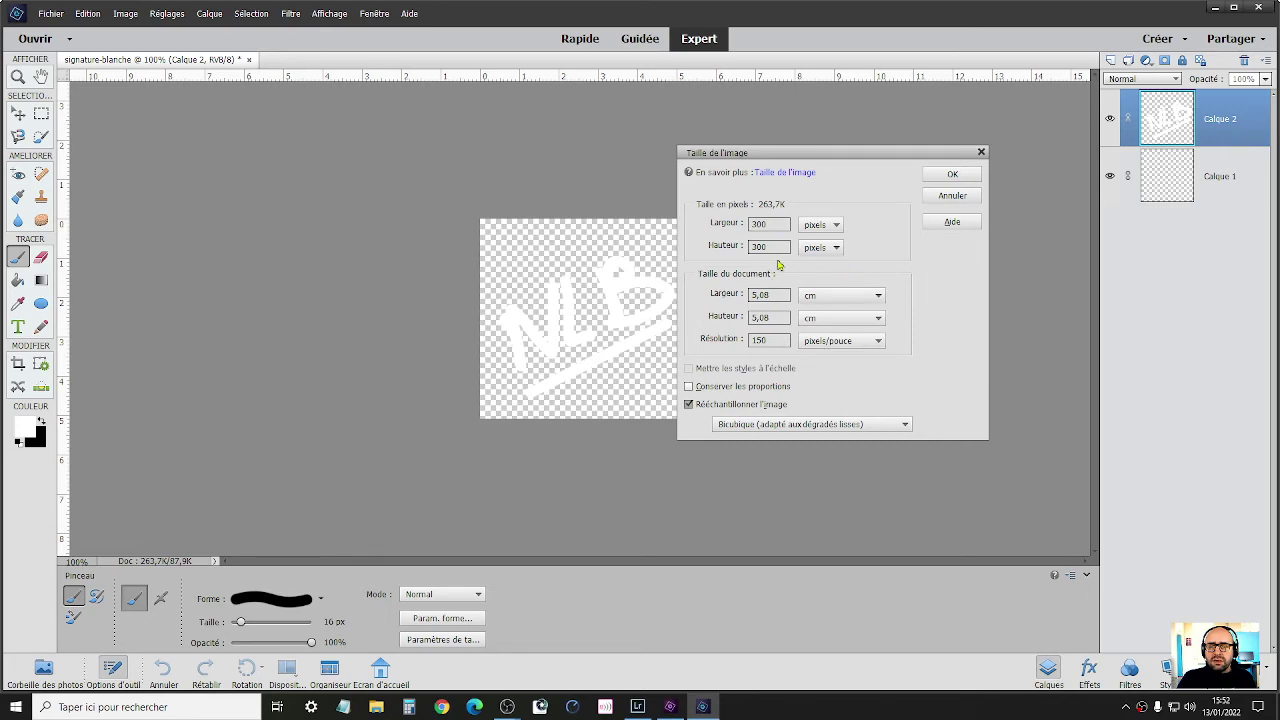
click(946, 196)
- Export the white signature for the web as a transparent PNG-8 with 2 colours, named signature-blanche.png, in the ressourcesPhotos folder
click(50, 14)
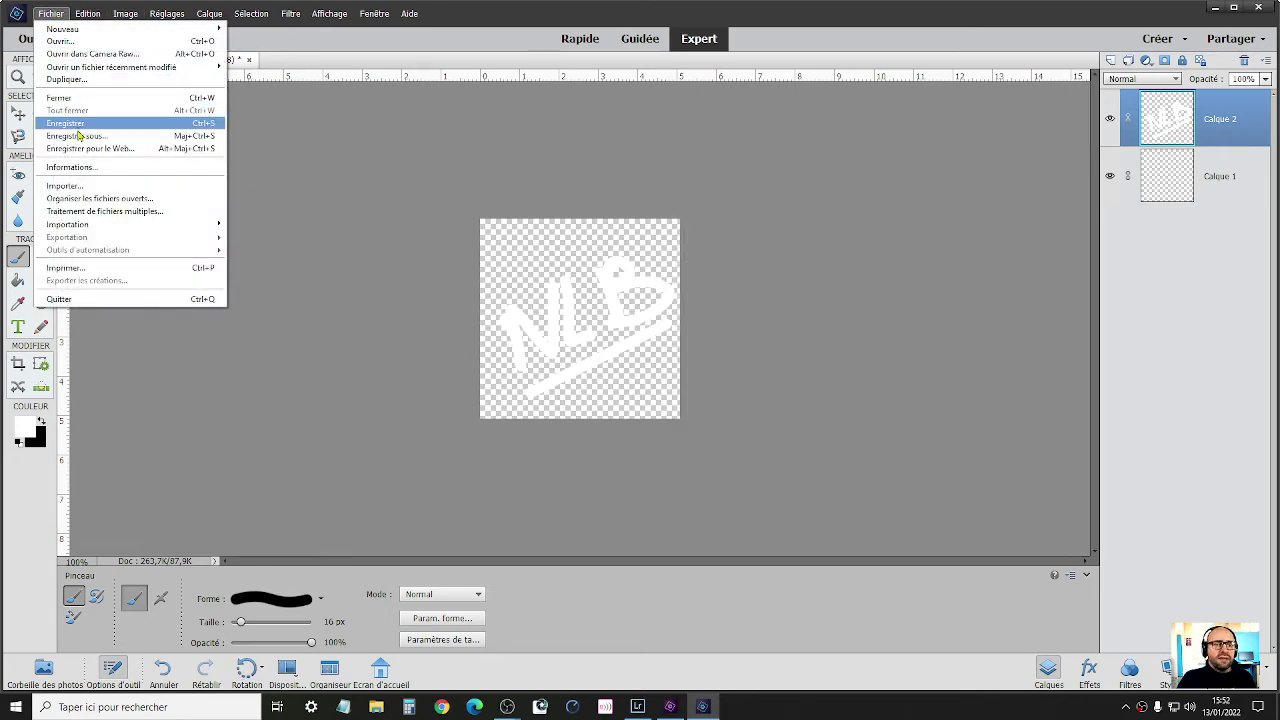
click(70, 149)
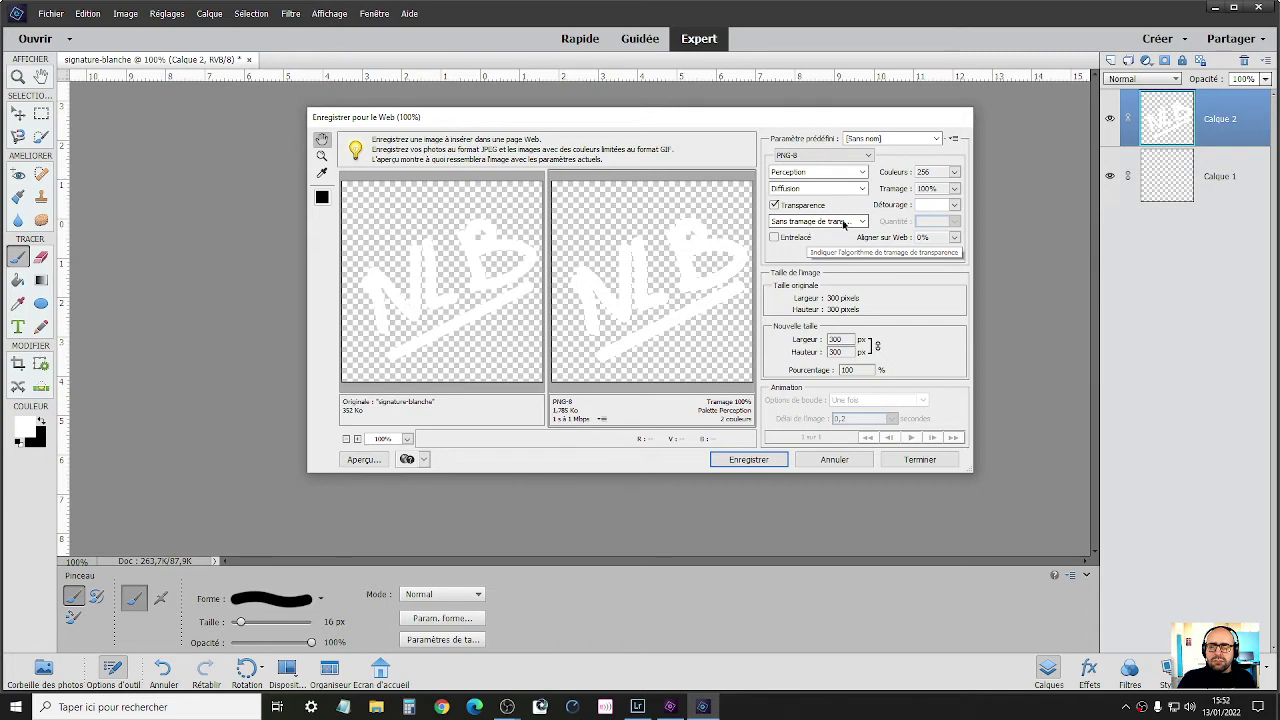
click(938, 172)
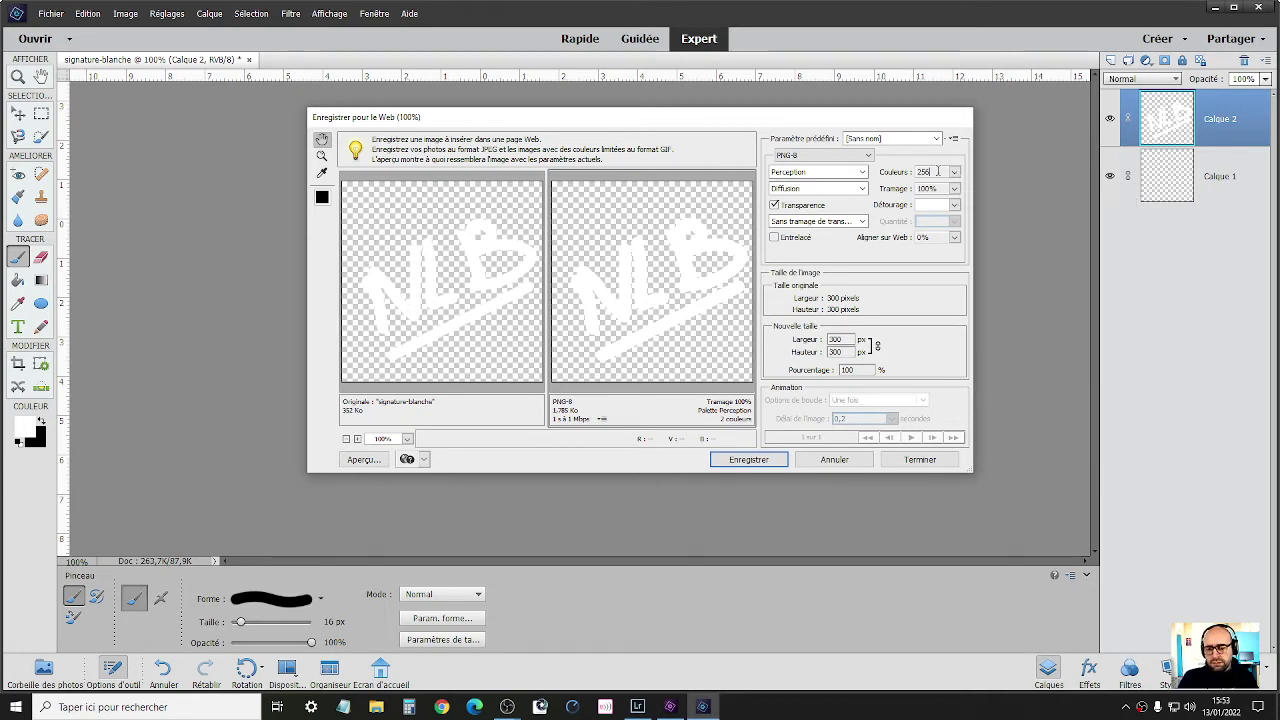
double_click(938, 172)
text(2)
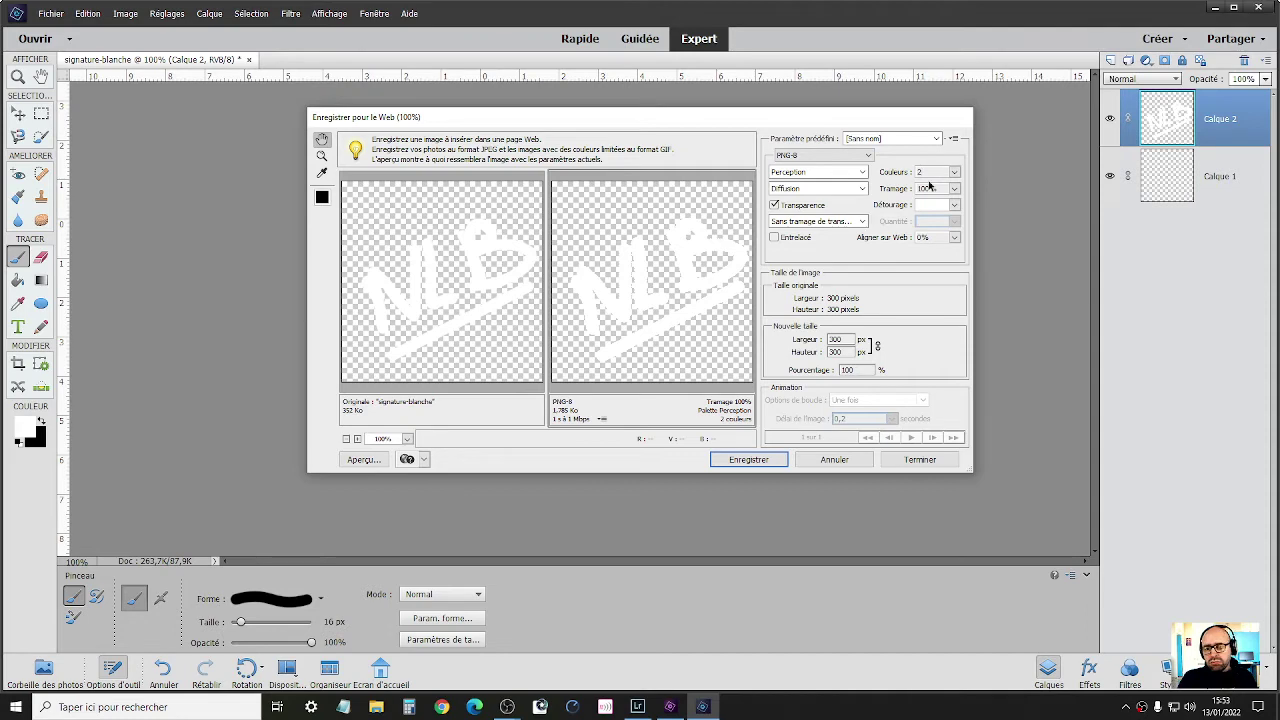
click(784, 463)
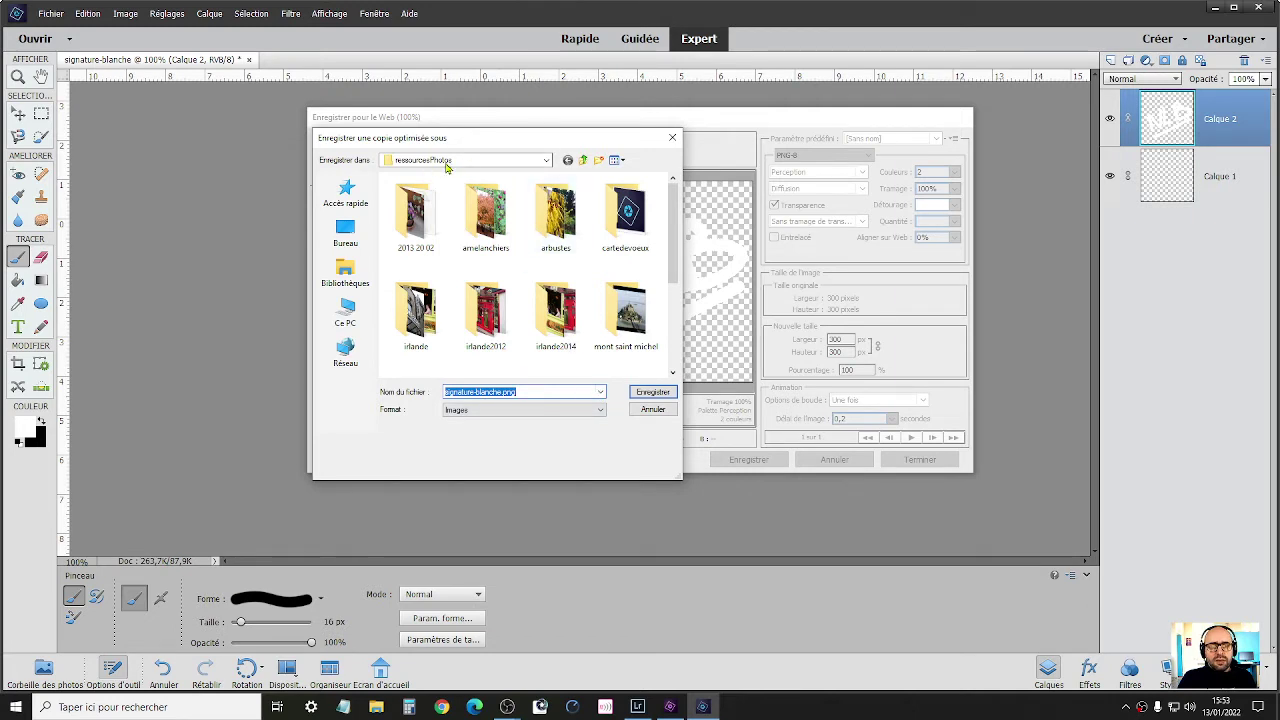
click(653, 393)
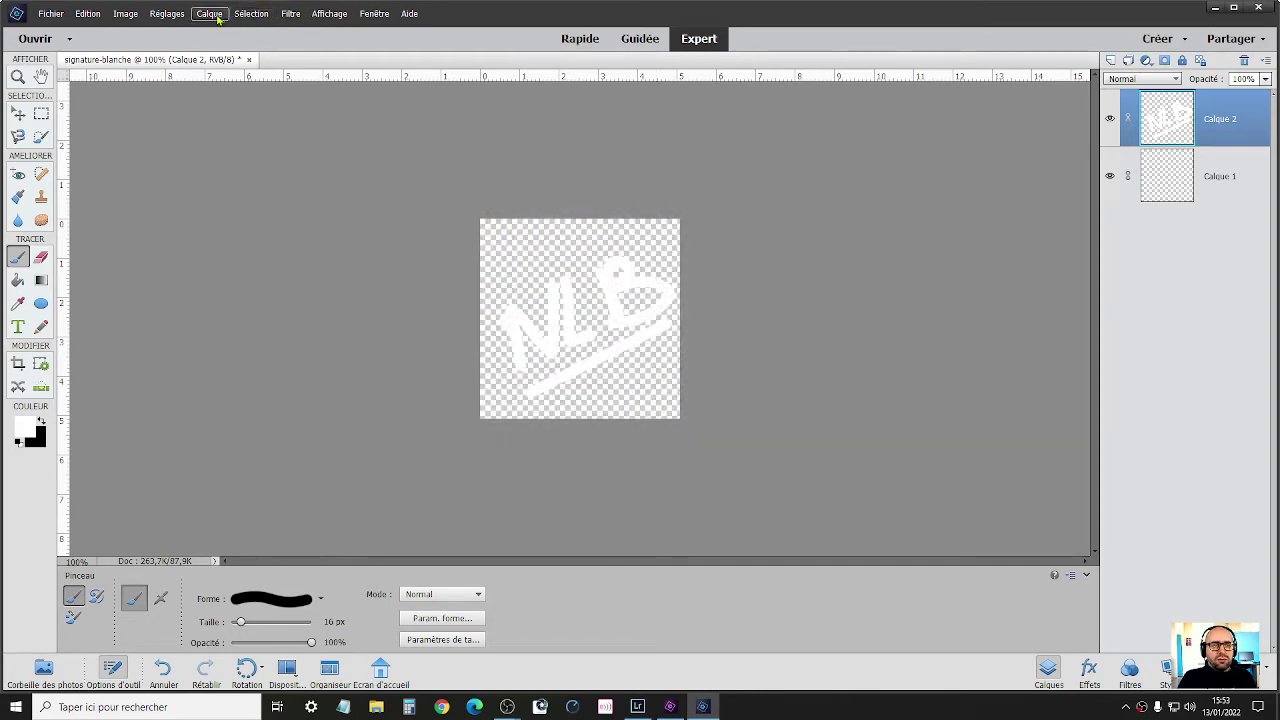
- Apply the Négatif filter to Calque 2 to turn the white signature black
click(290, 14)
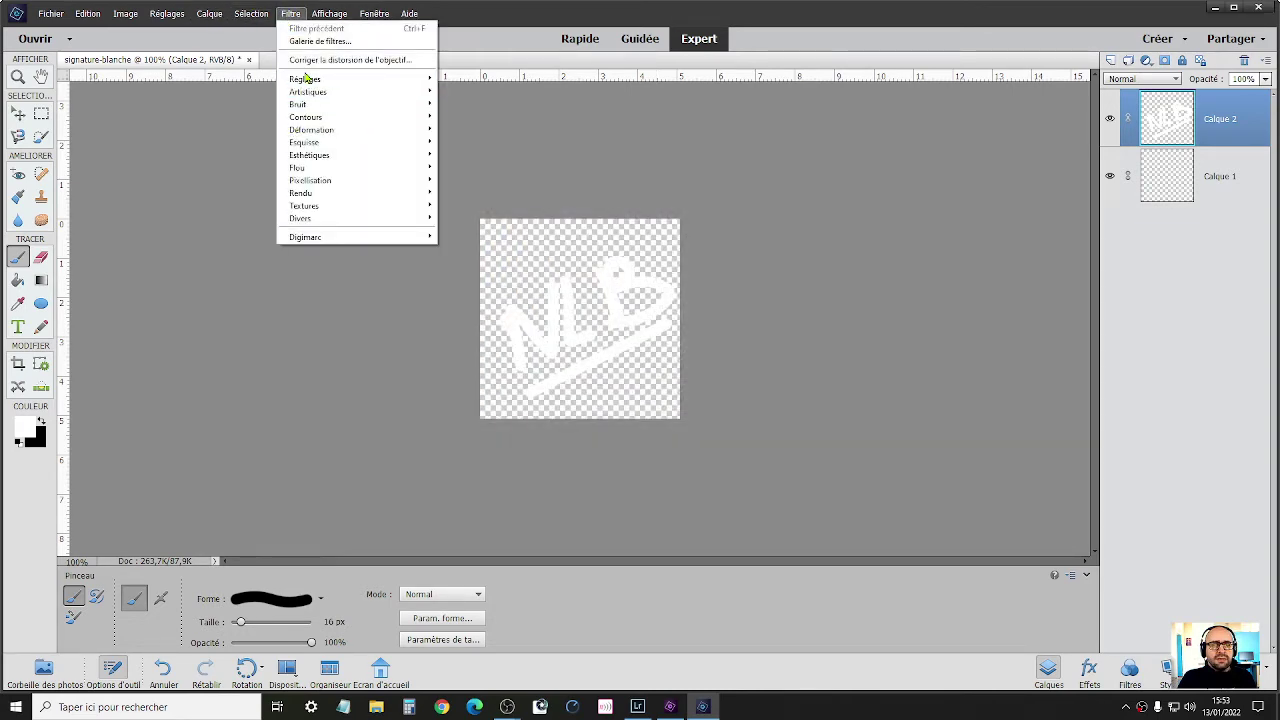
mouse_move(308, 79)
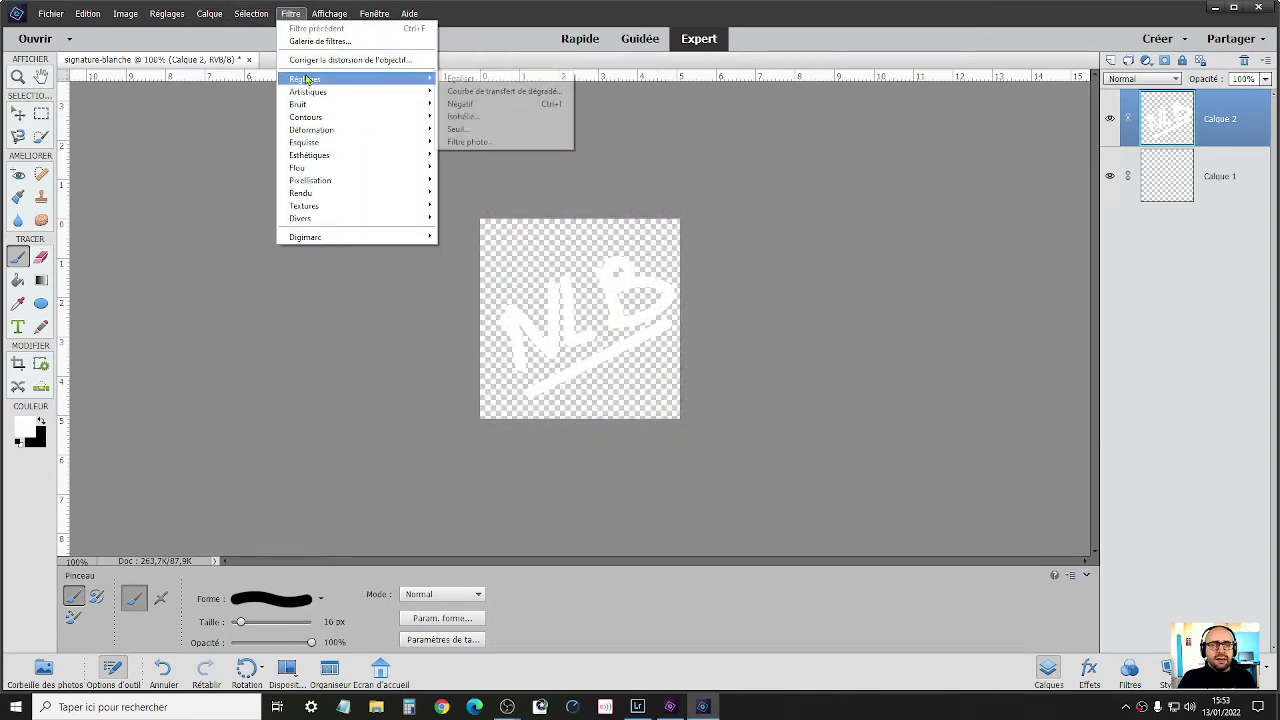
click(474, 105)
- Export the black signature for the web as a transparent PNG-8 named signature-noire.png in the ressourcesPhotos folder
click(50, 13)
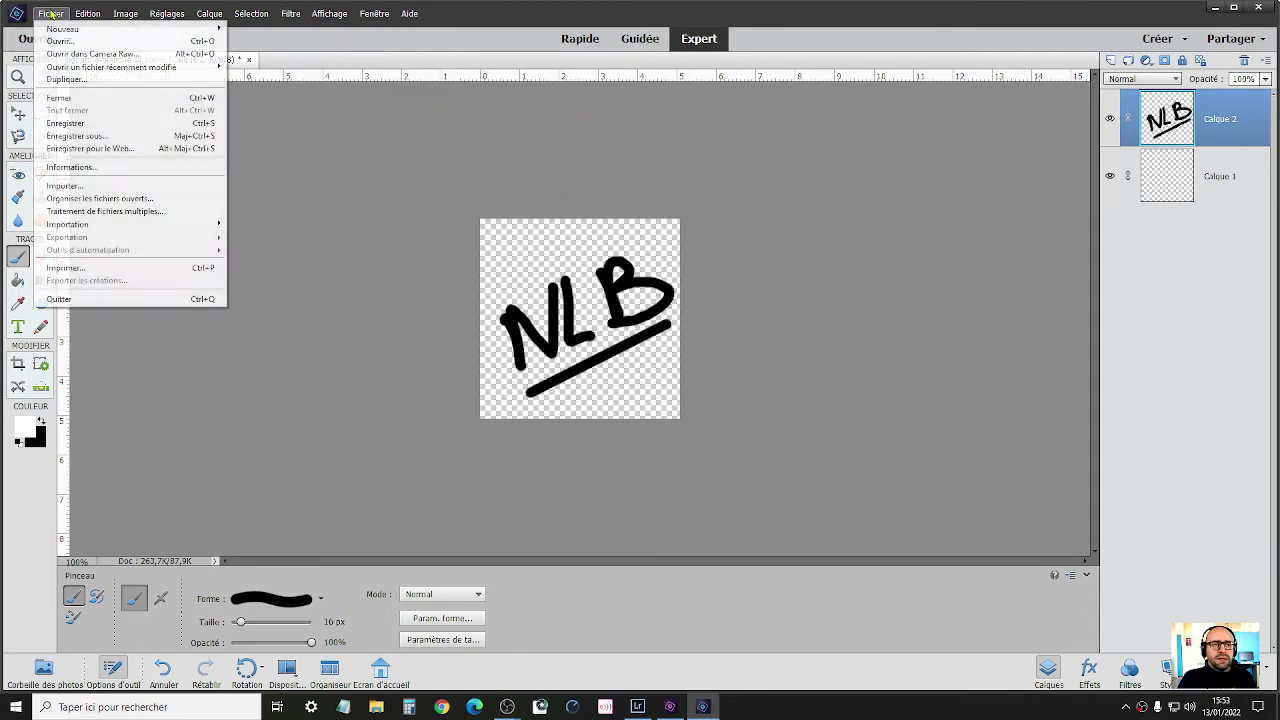
click(74, 153)
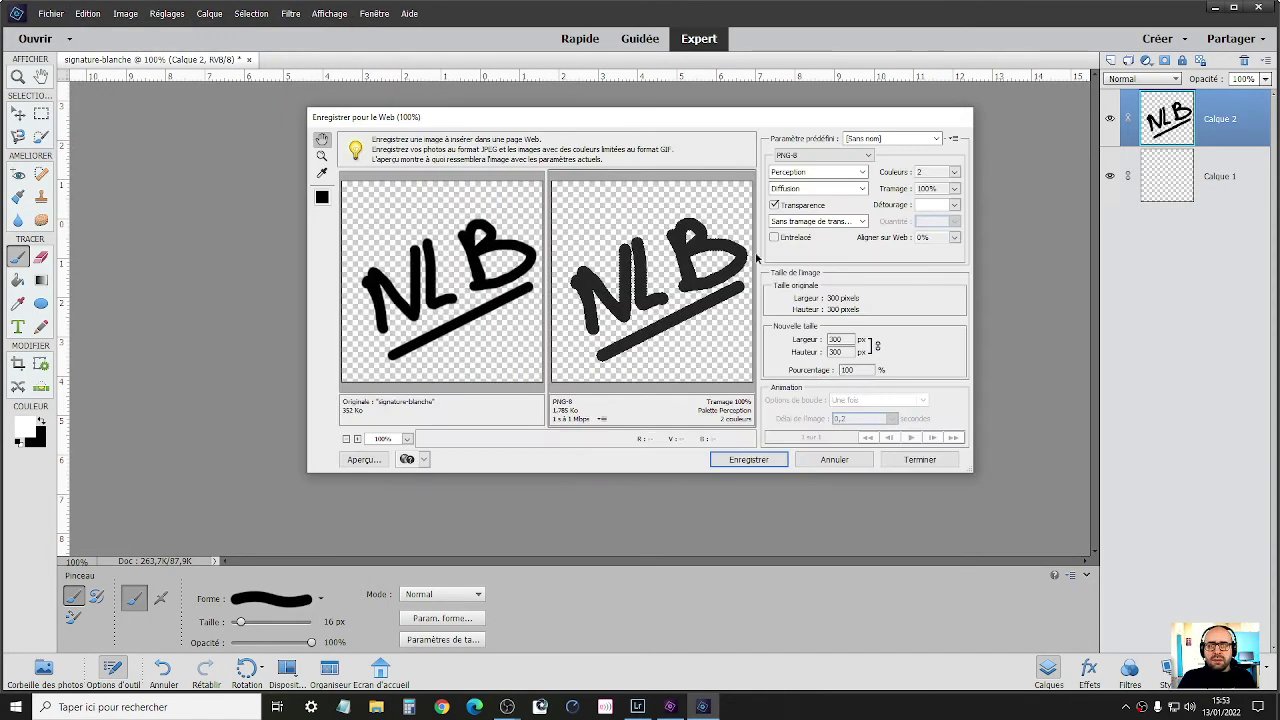
click(748, 459)
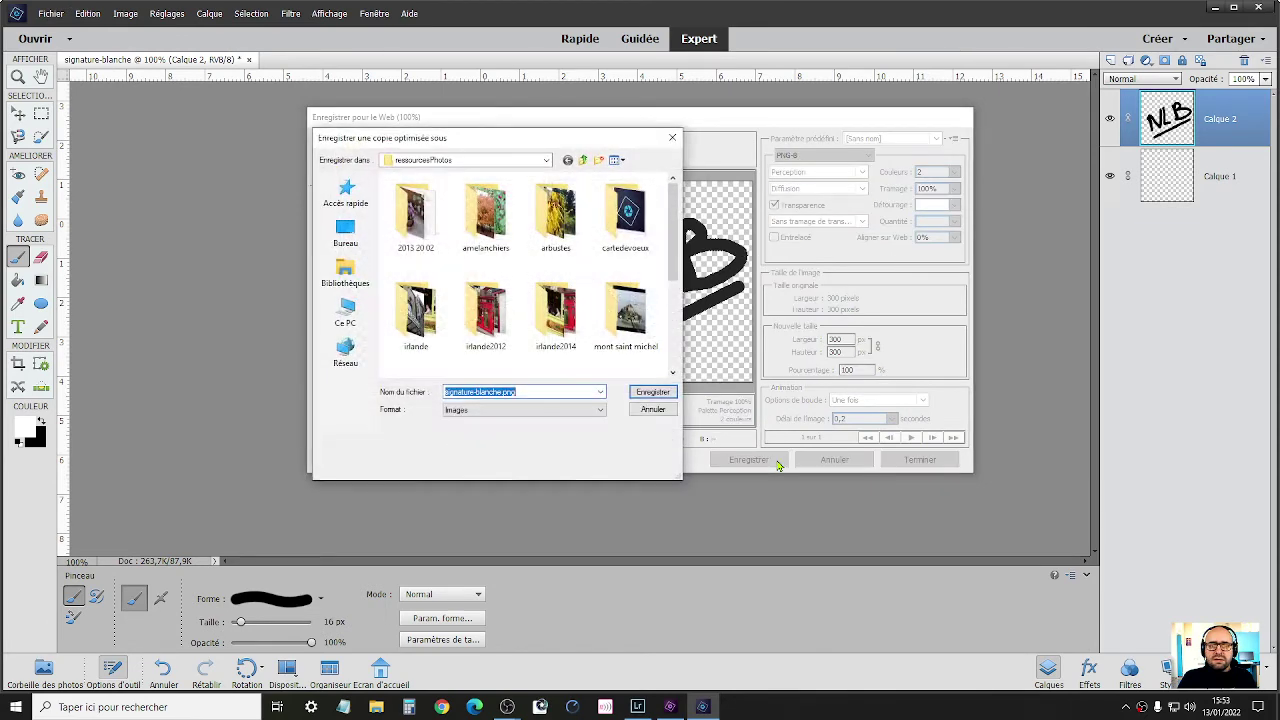
double_click(494, 392)
key(End)
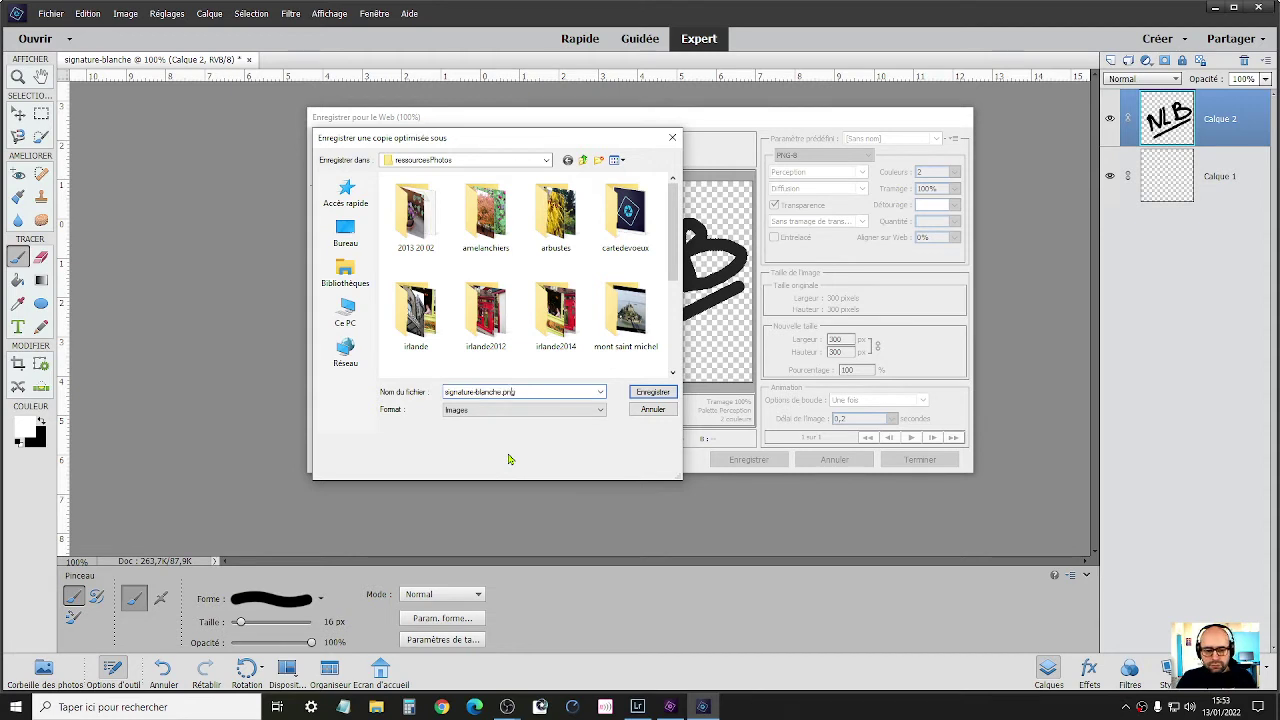
key(BackSpace)
key(BackSpace)
key(BackSpace)
key(BackSpace)
key(BackSpace)
key(BackSpace)
key(BackSpace)
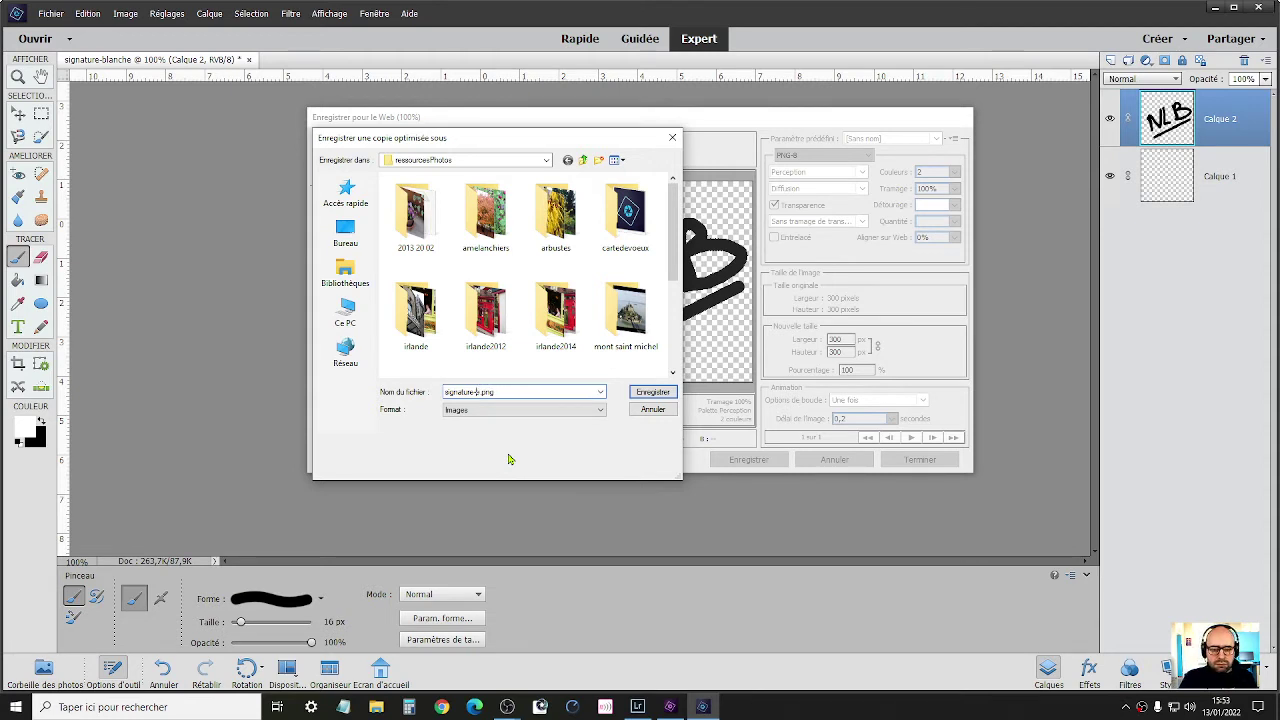
text(noire)
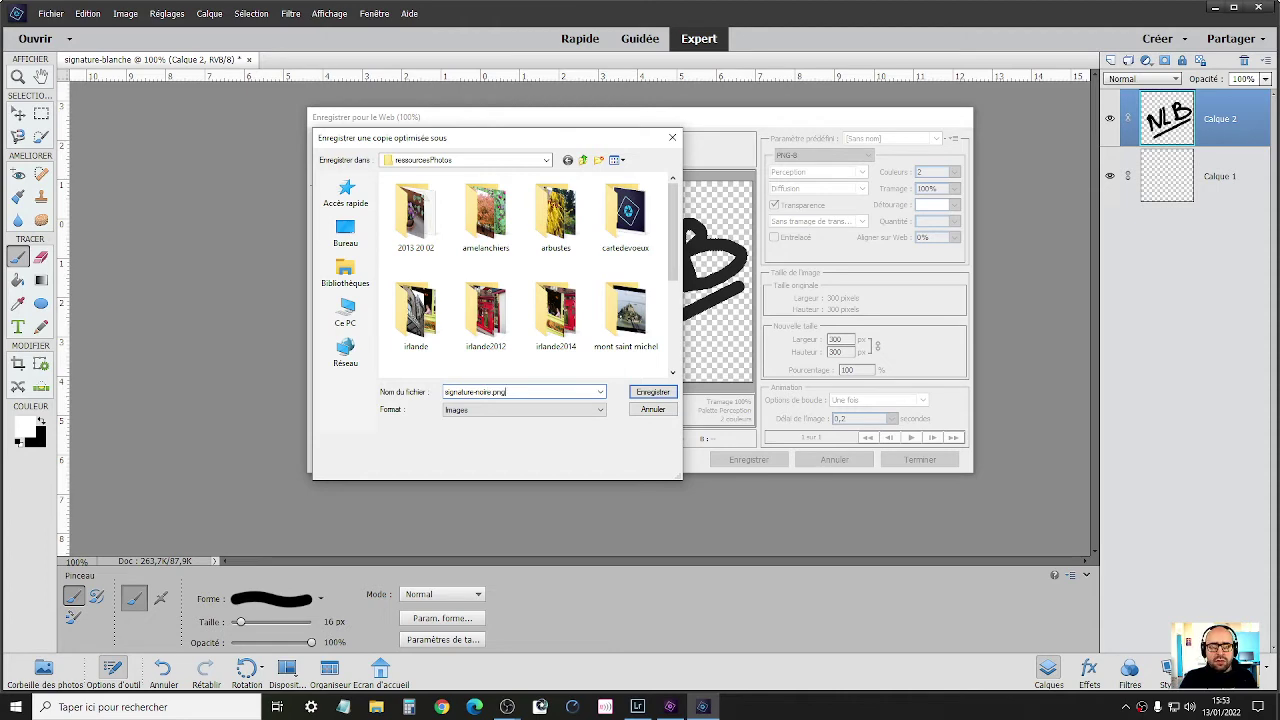
key(Return)
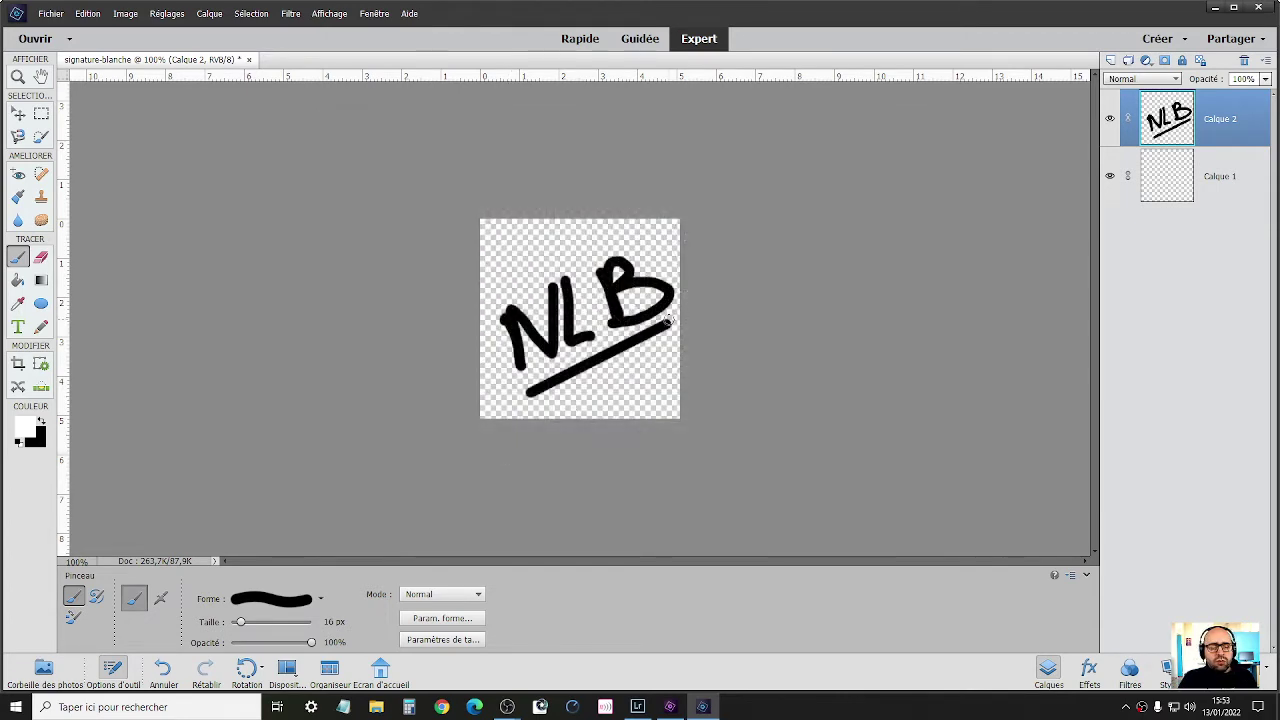
- Switch to Lightroom, minimising the windows in front of it, and open the watermark editor
click(1214, 8)
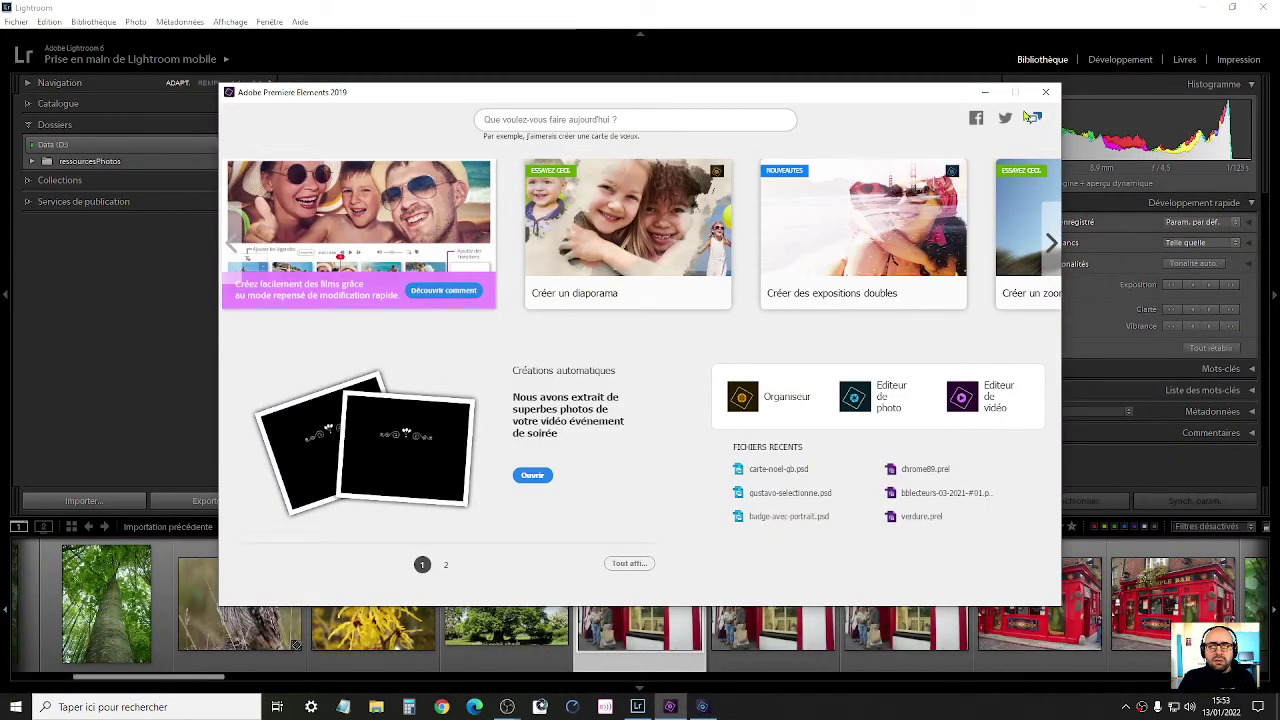
click(986, 93)
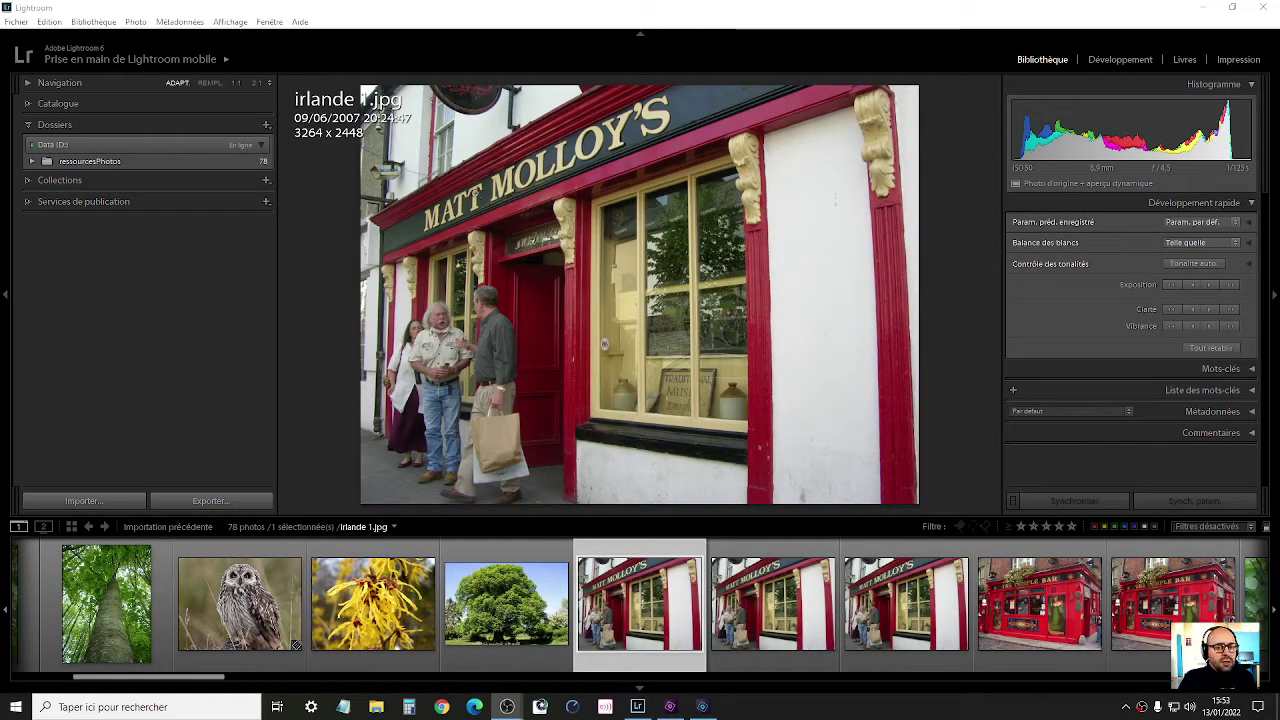
click(50, 21)
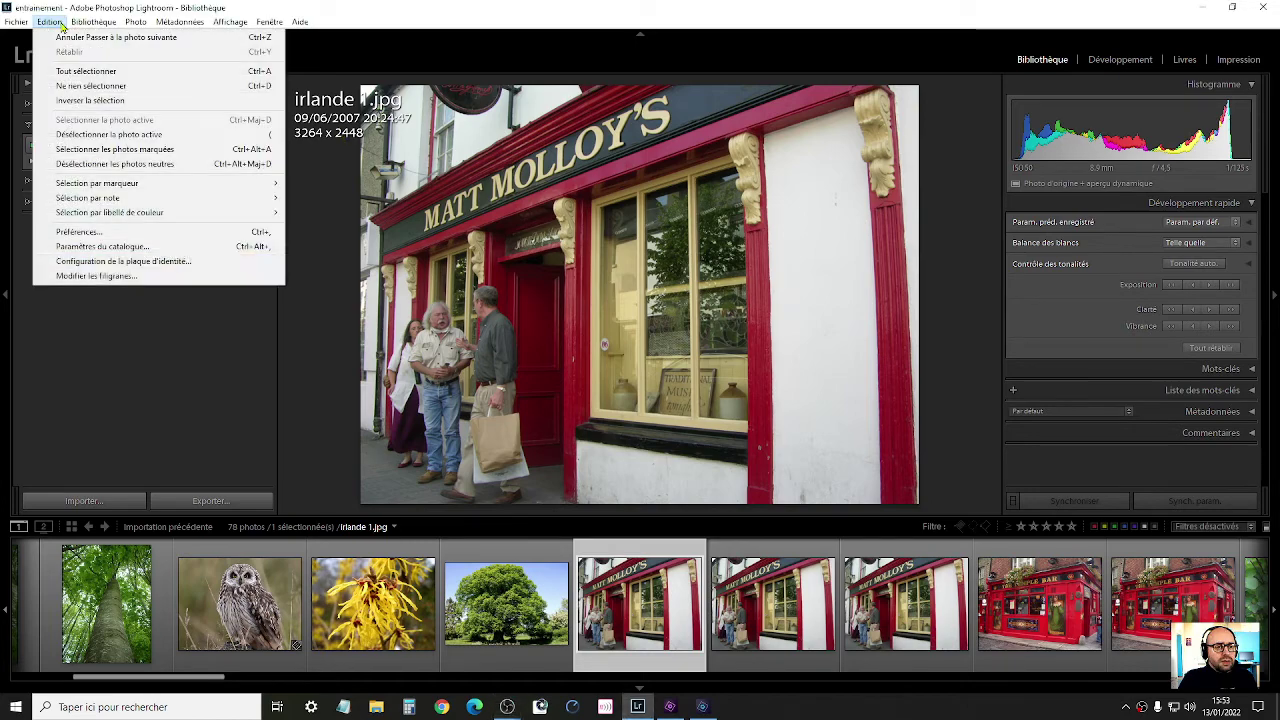
click(97, 276)
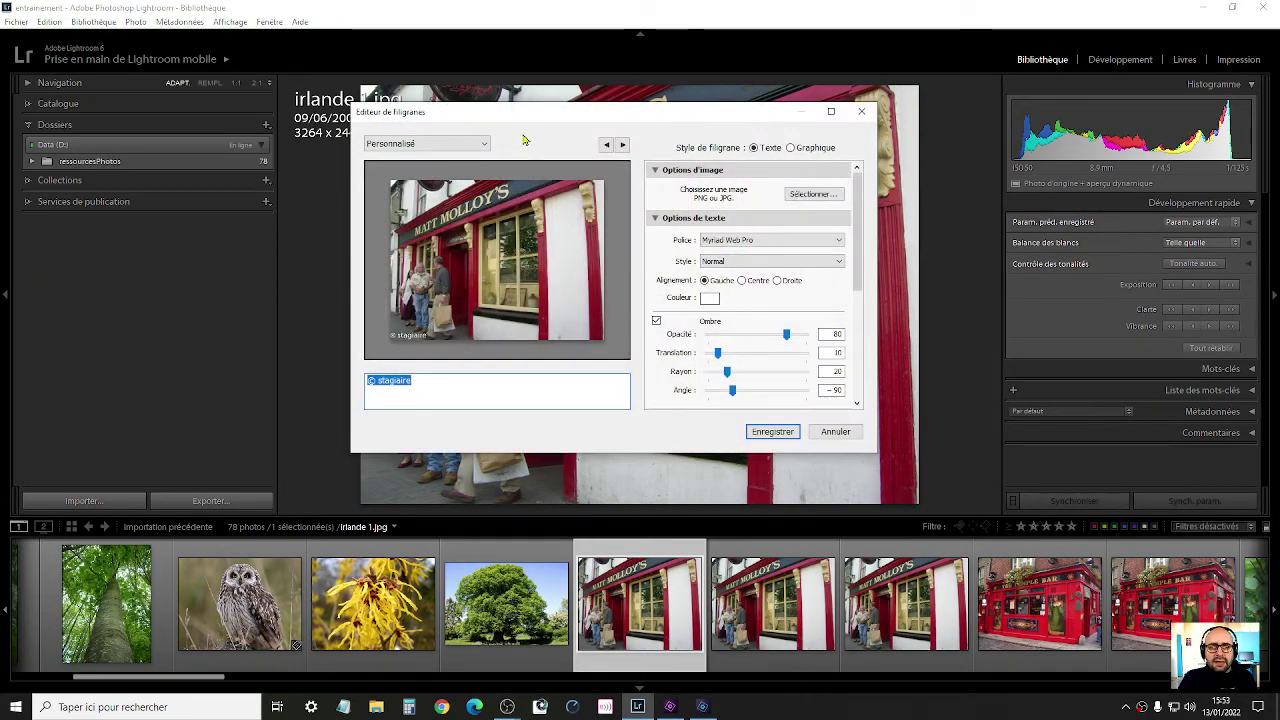
click(812, 193)
scroll(975, 363, down, 10)
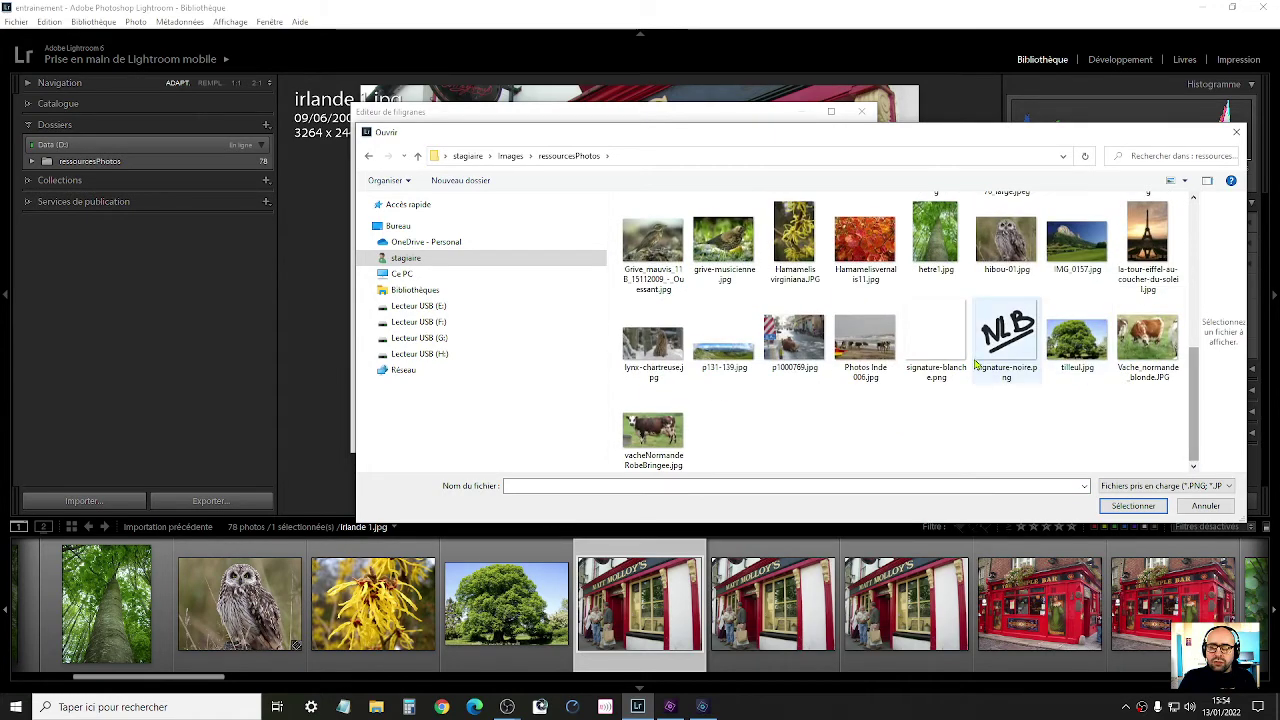
click(977, 363)
click(1133, 505)
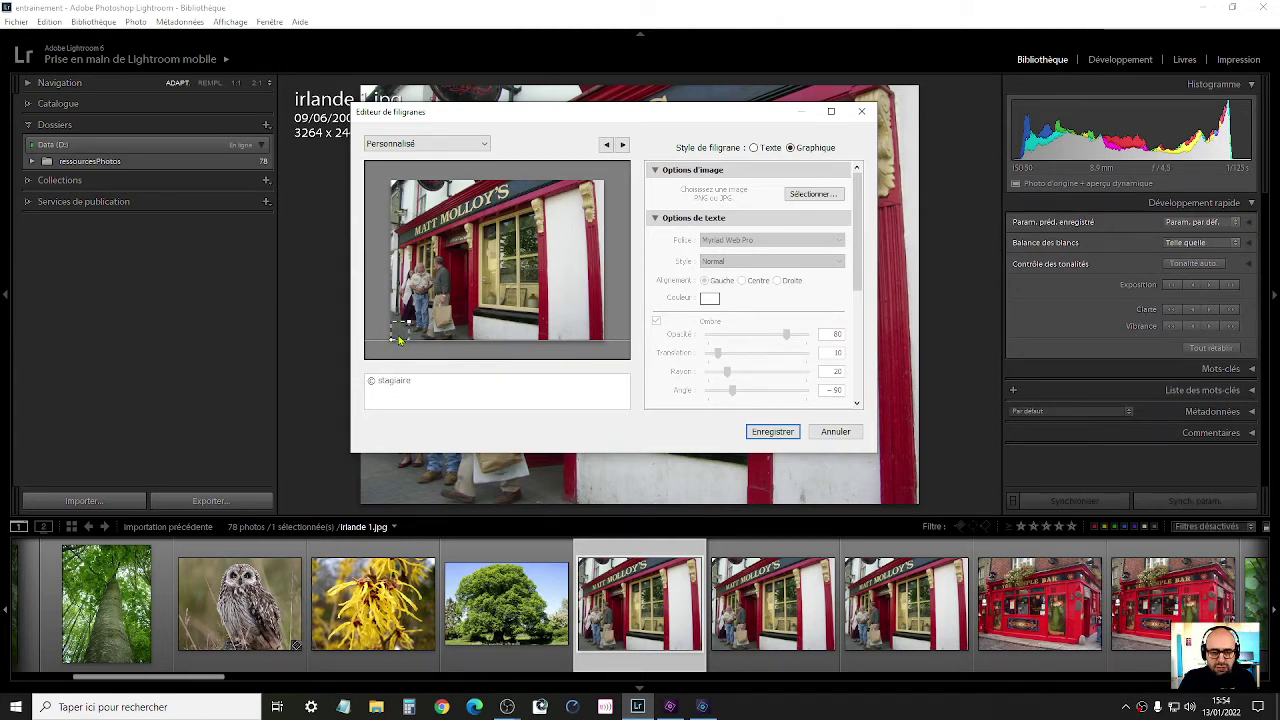
drag(856, 282, 856, 392)
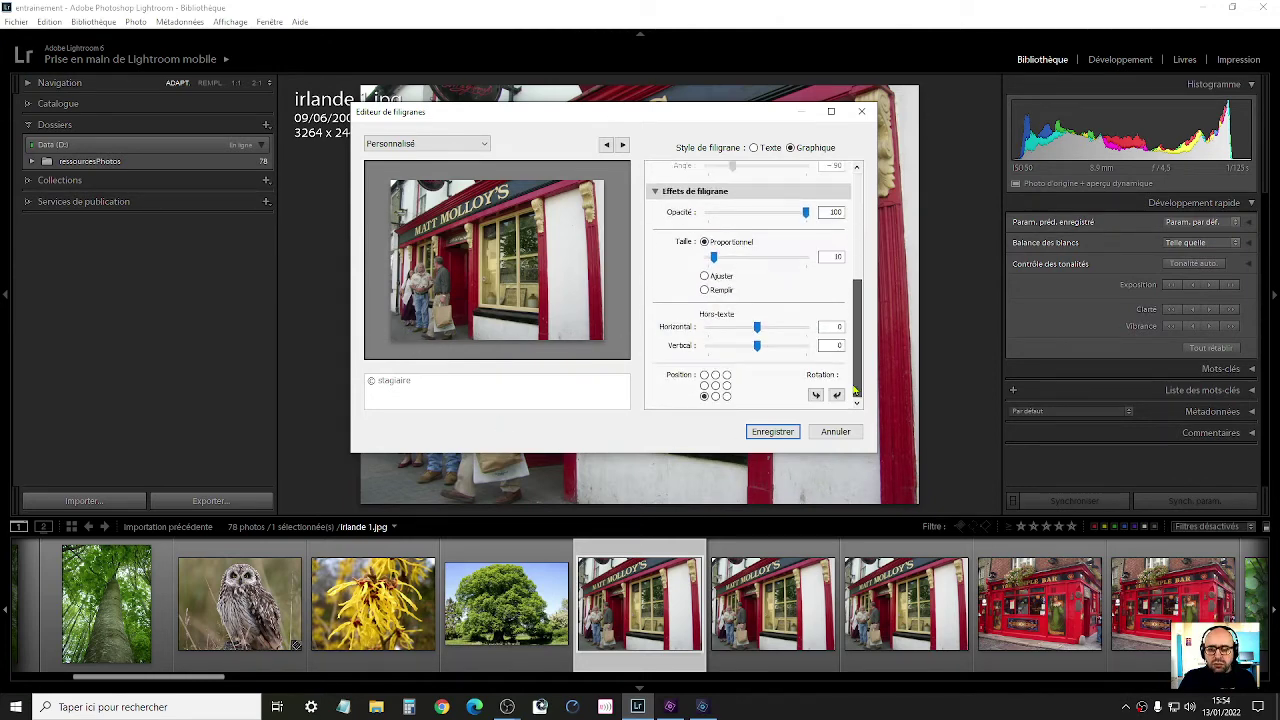
click(727, 396)
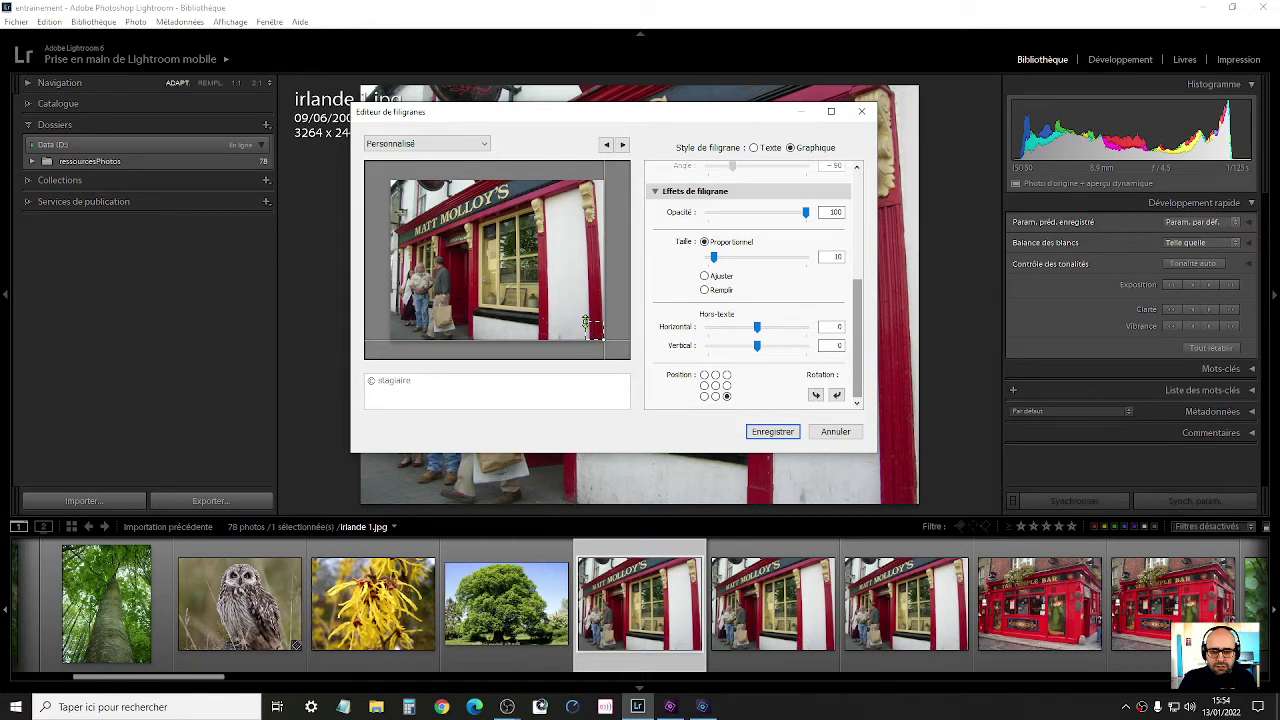
drag(593, 330, 485, 240)
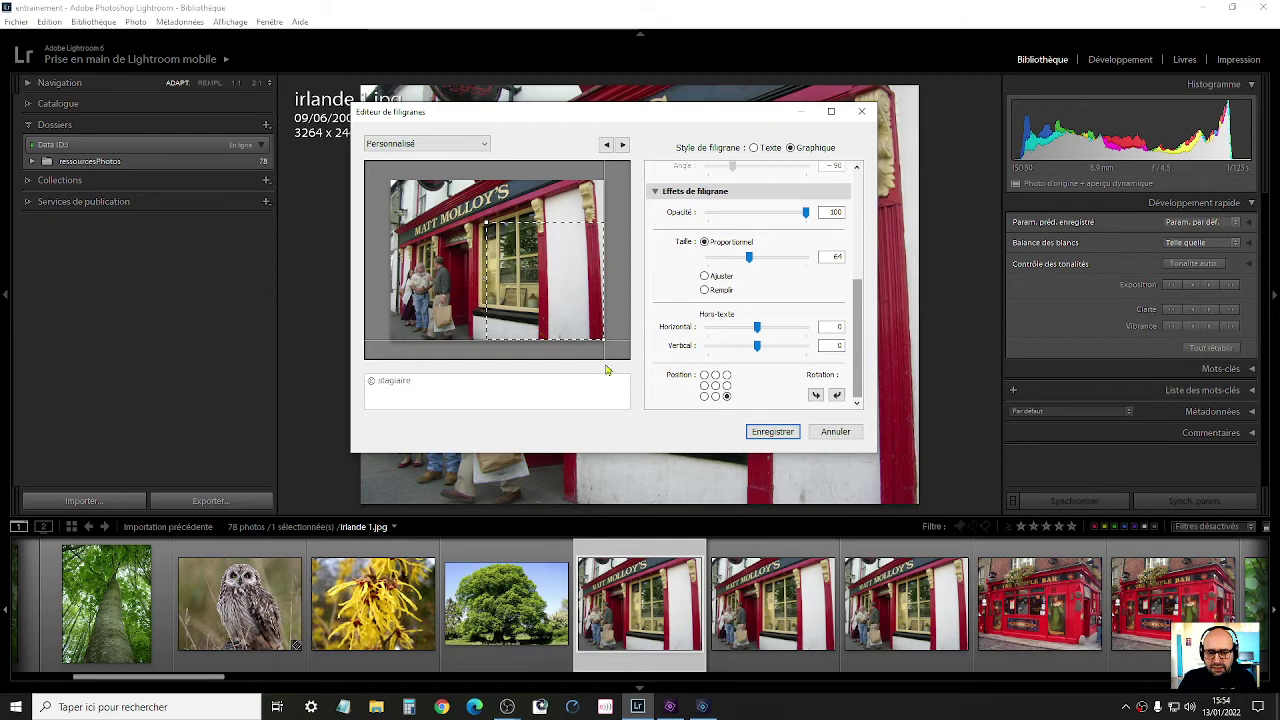
click(841, 433)
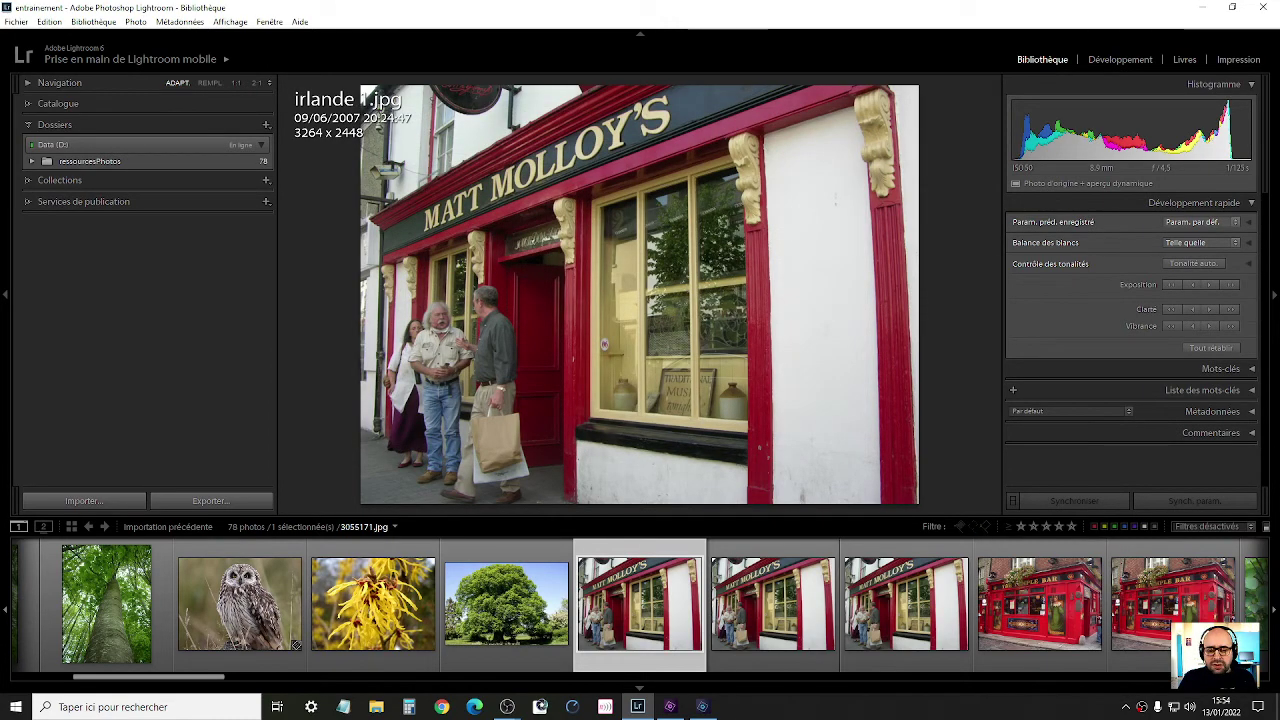
click(702, 706)
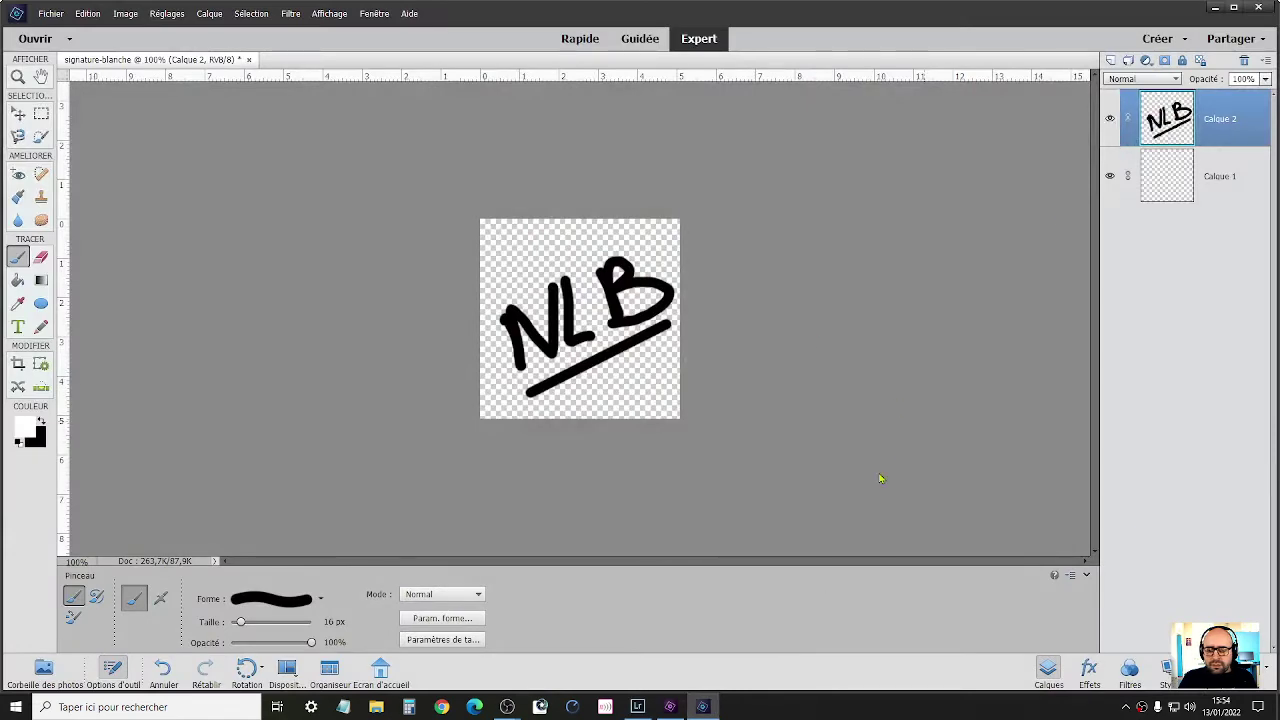
mouse_move(639, 710)
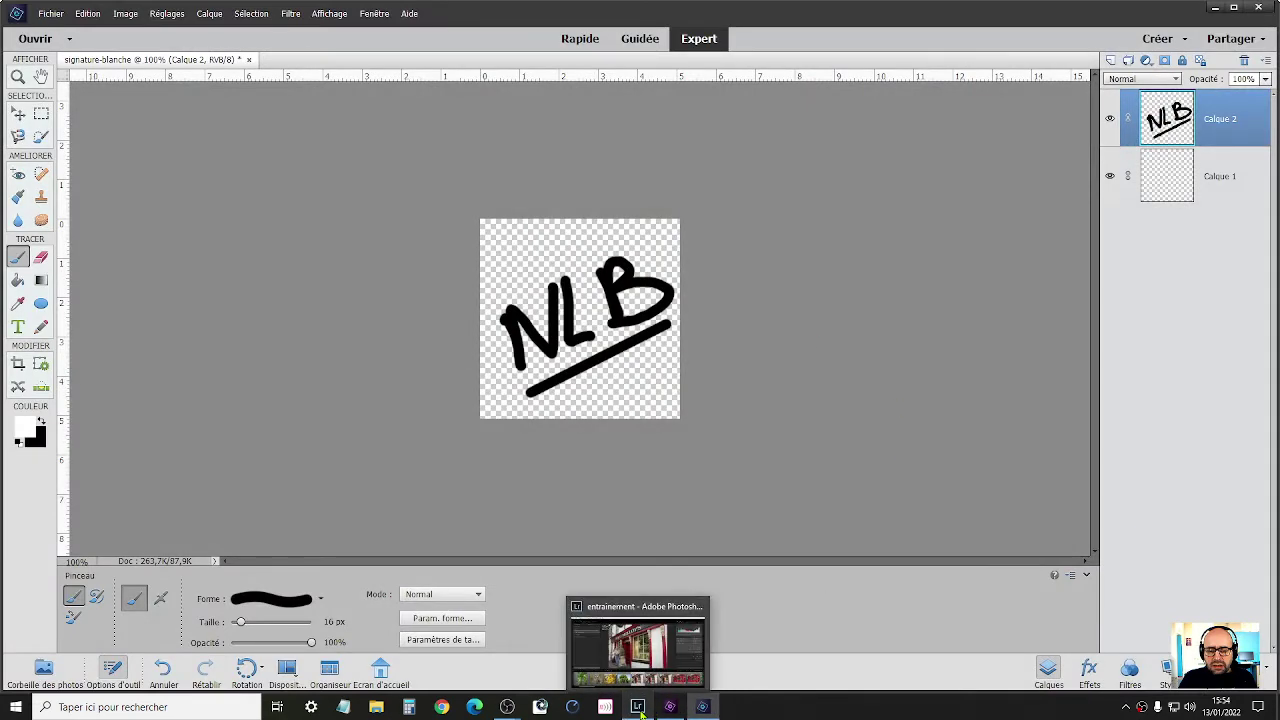
mouse_move(708, 710)
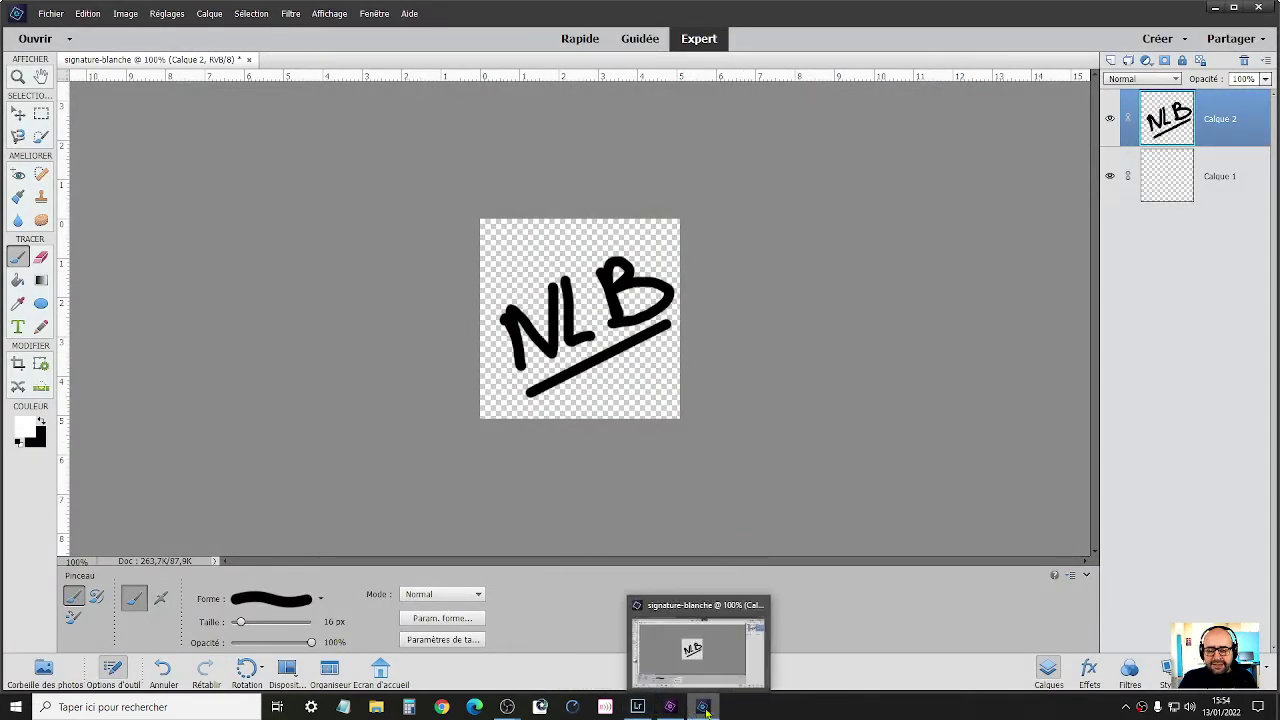
- Switch to Lightroom and load signature-noire.png as the graphic watermark in the watermark editor
click(639, 707)
click(809, 194)
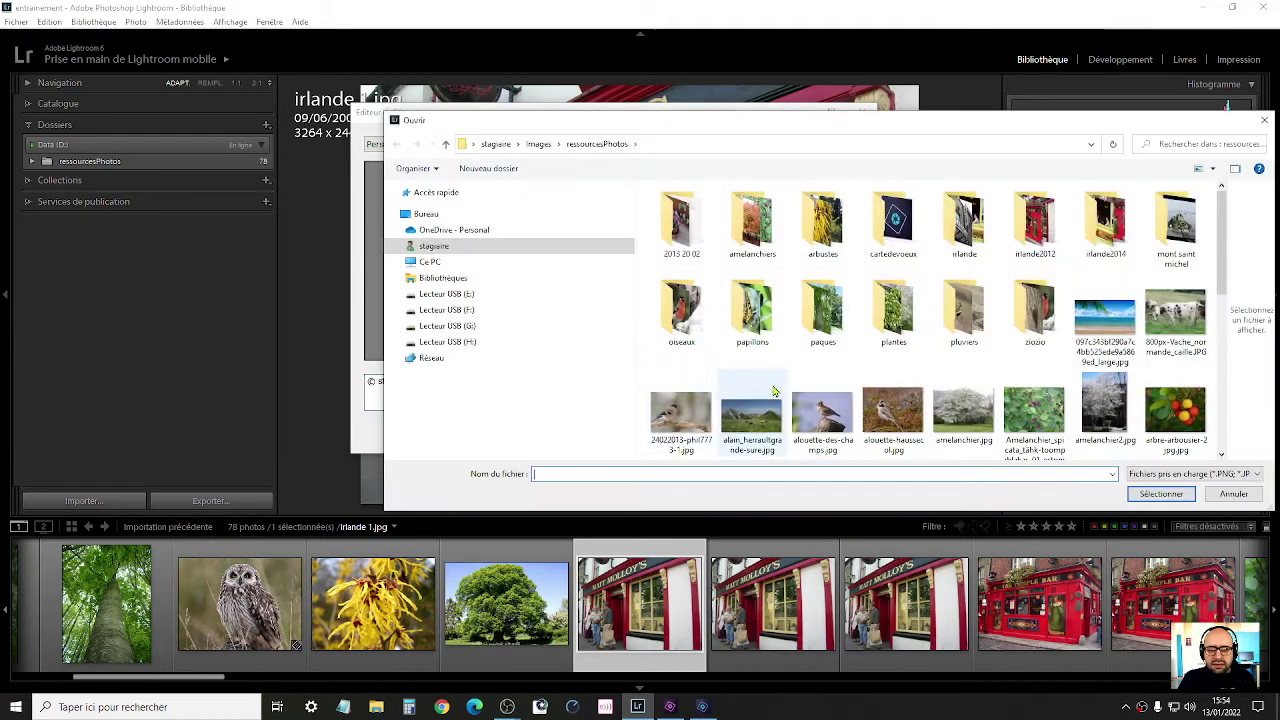
scroll(1025, 402, down, 5)
double_click(1035, 325)
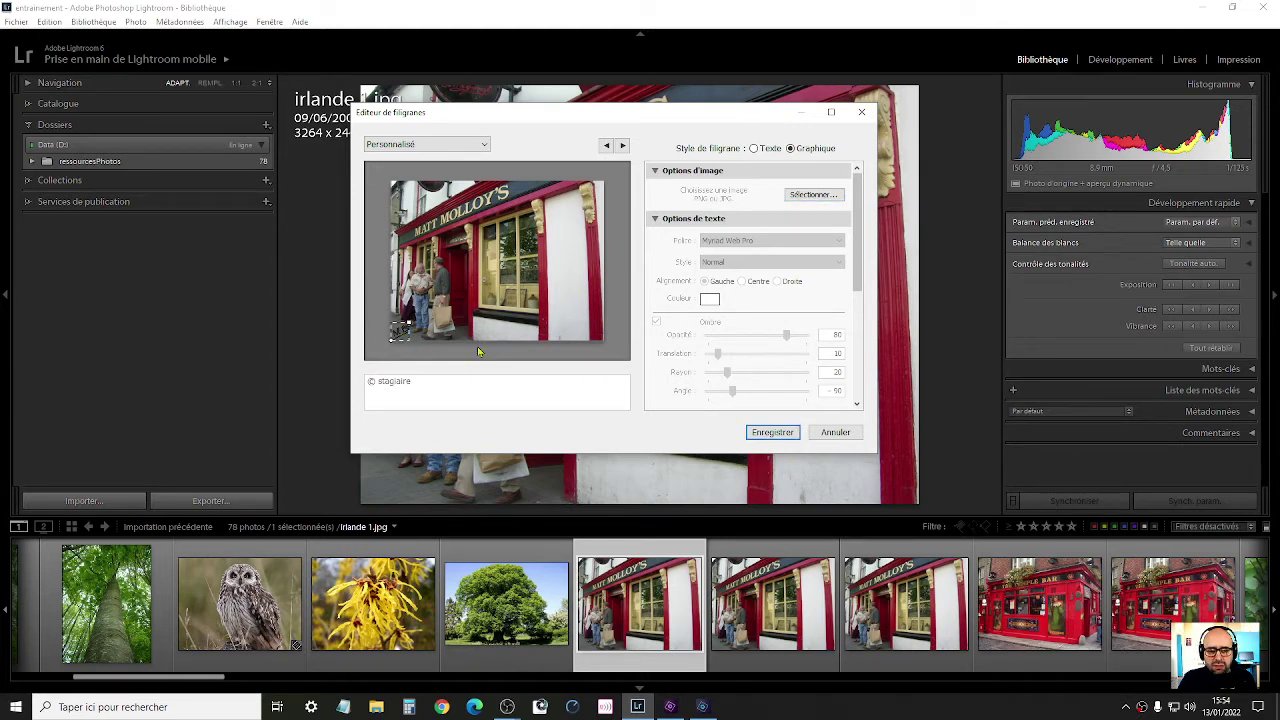
- Anchor the watermark at the photo's bottom-right corner with horizontal inset 10 and vertical inset 1, and set its proportional size to 9
drag(856, 285, 857, 390)
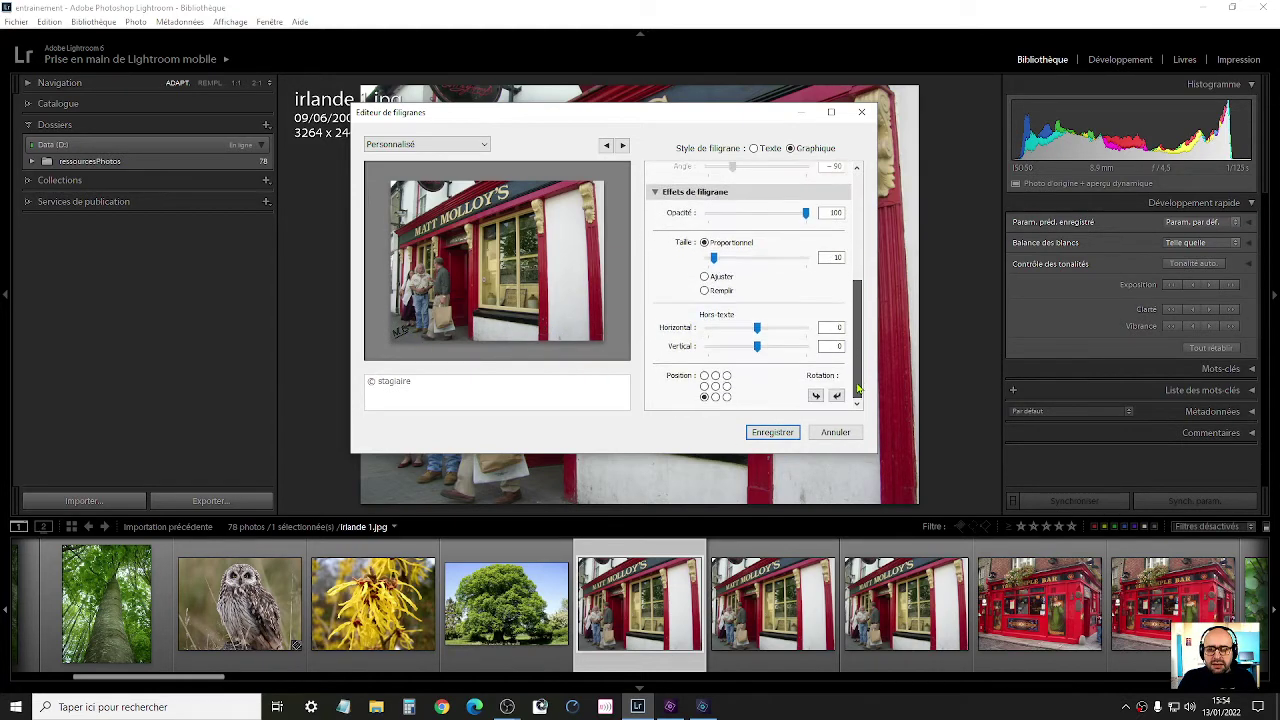
click(726, 397)
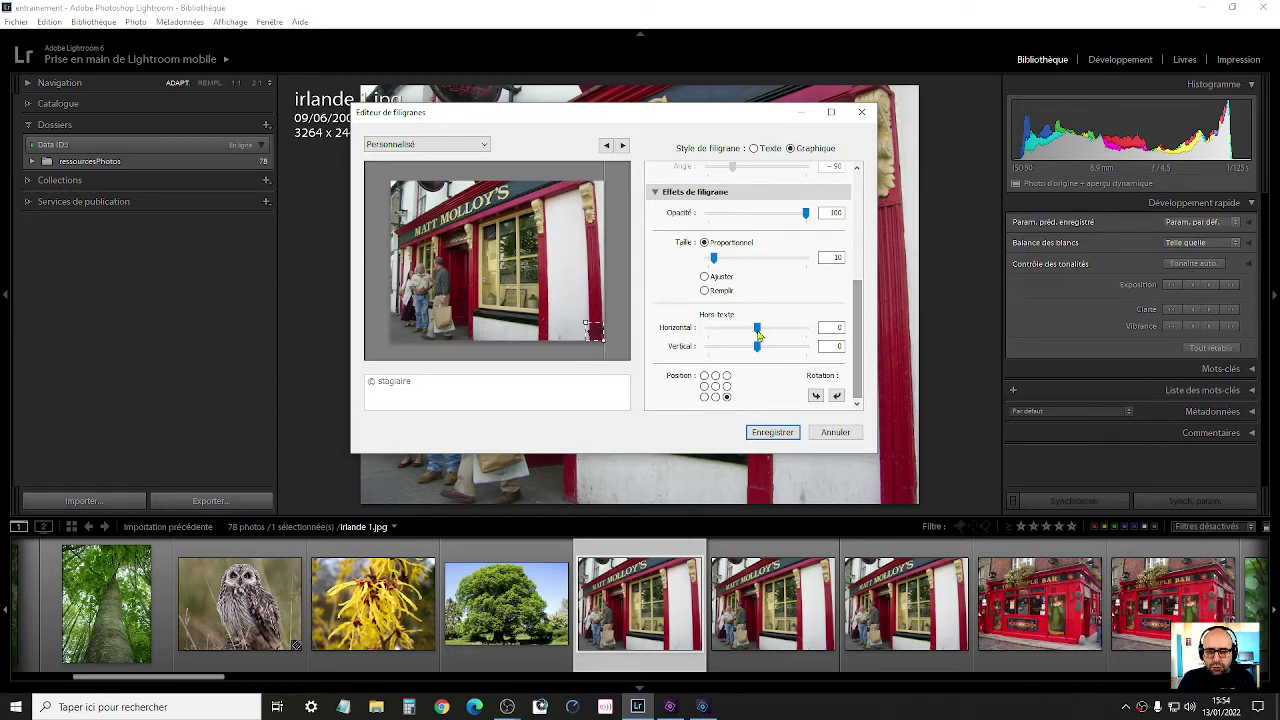
mouse_move(758, 335)
mouse_down()
mouse_move(793, 330)
mouse_move(800, 349)
mouse_move(763, 358)
mouse_move(808, 342)
mouse_move(765, 351)
mouse_up()
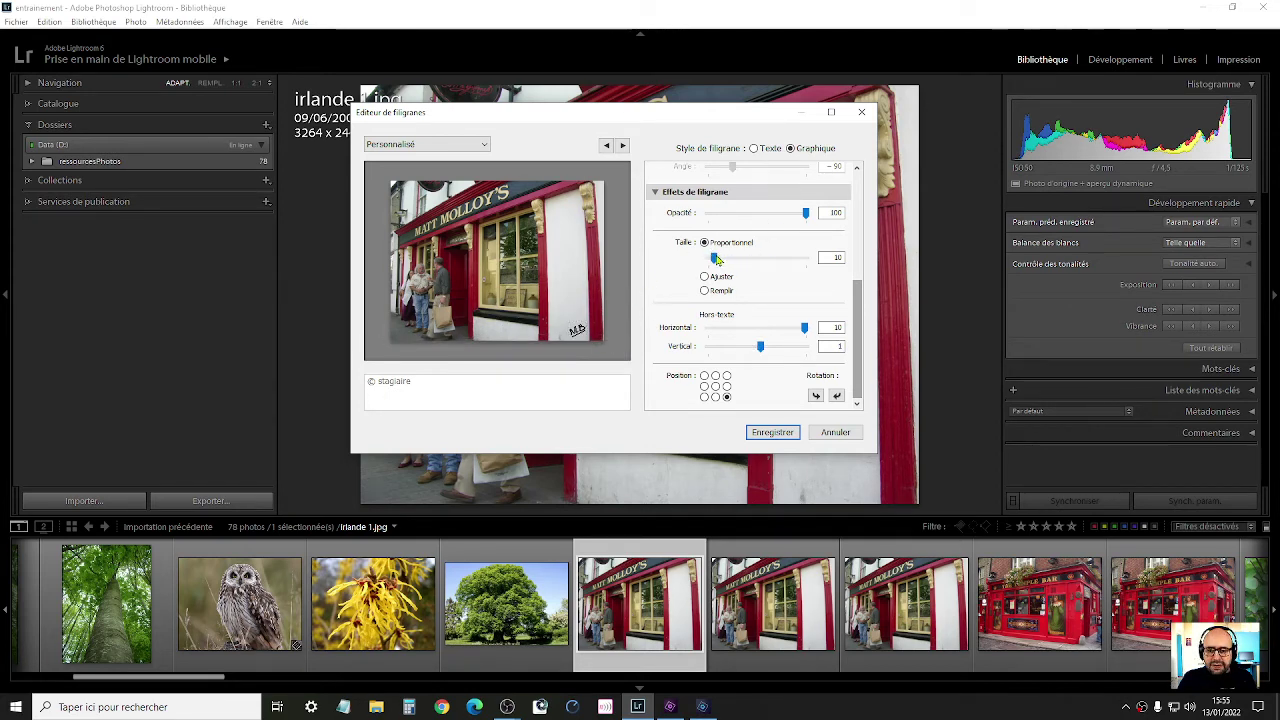
mouse_move(716, 258)
mouse_down()
mouse_move(766, 277)
mouse_move(716, 272)
mouse_up()
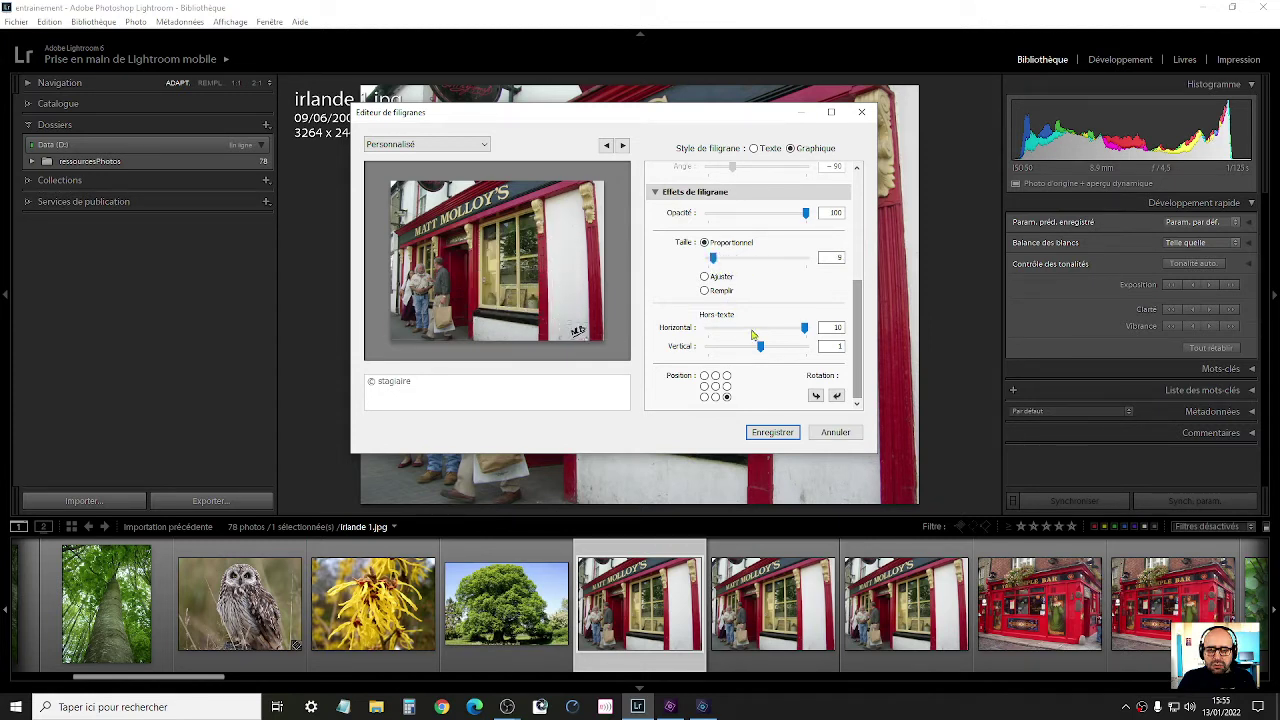
- Try the Ajuster and Remplir sizing modes on the watermark and return to Proportionnel
click(729, 279)
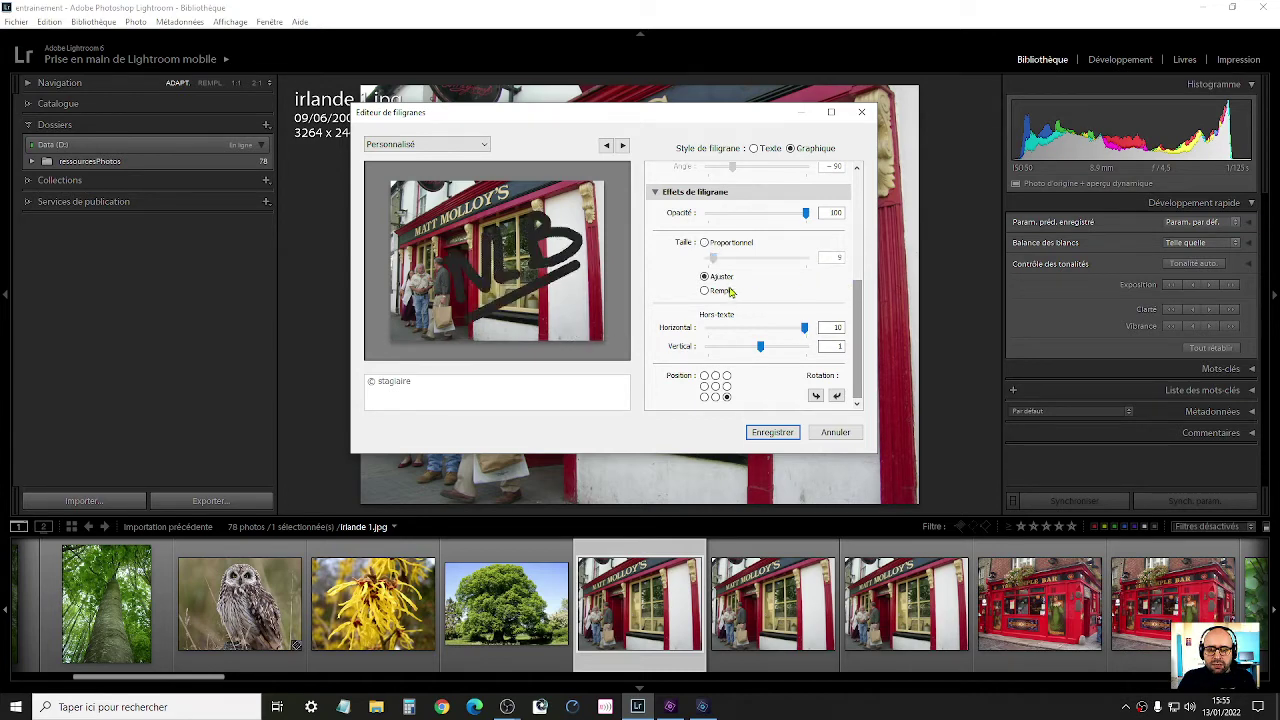
click(731, 291)
click(729, 279)
click(706, 243)
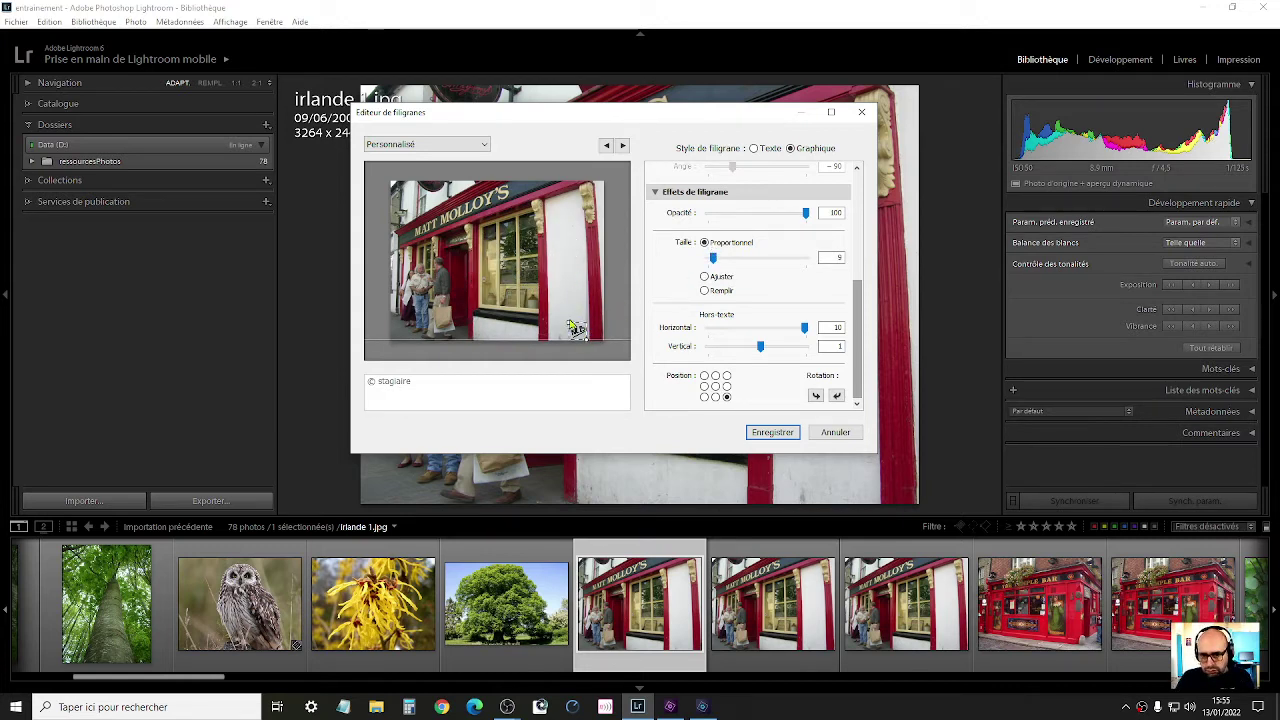
click(822, 327)
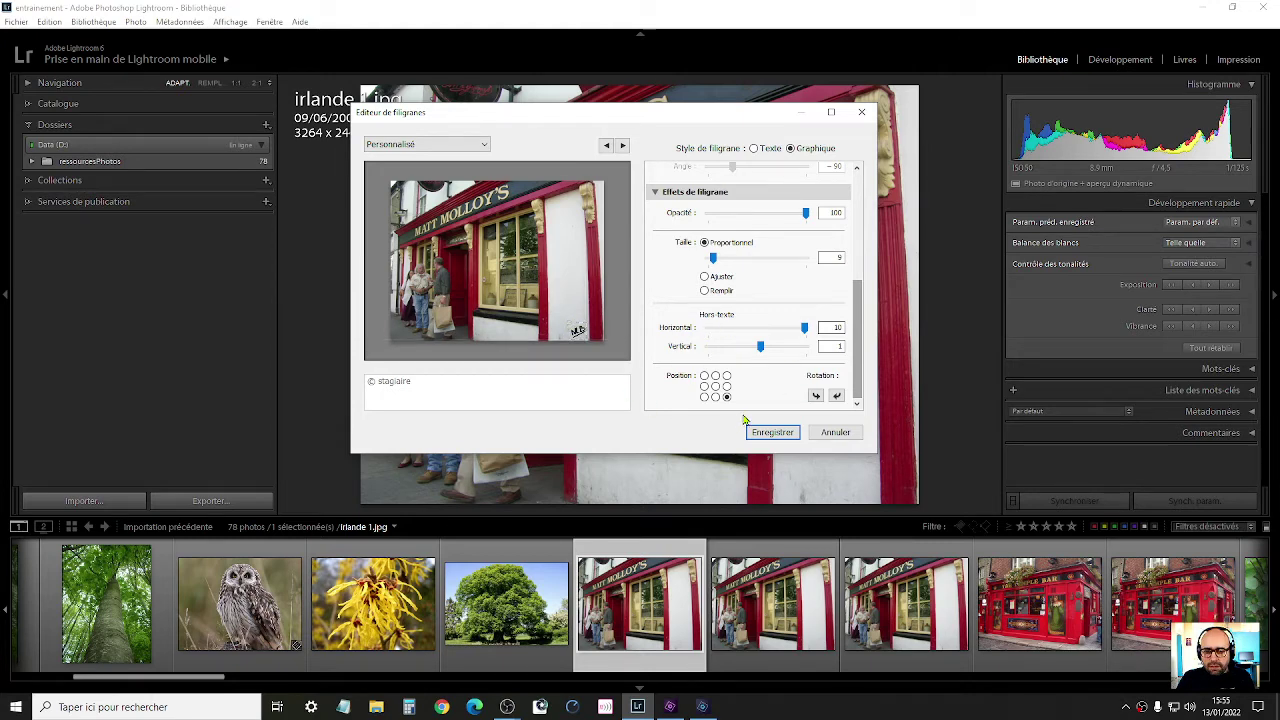
- Save the current watermark settings as a new preset named Signature Noire and close the watermark editor
click(485, 144)
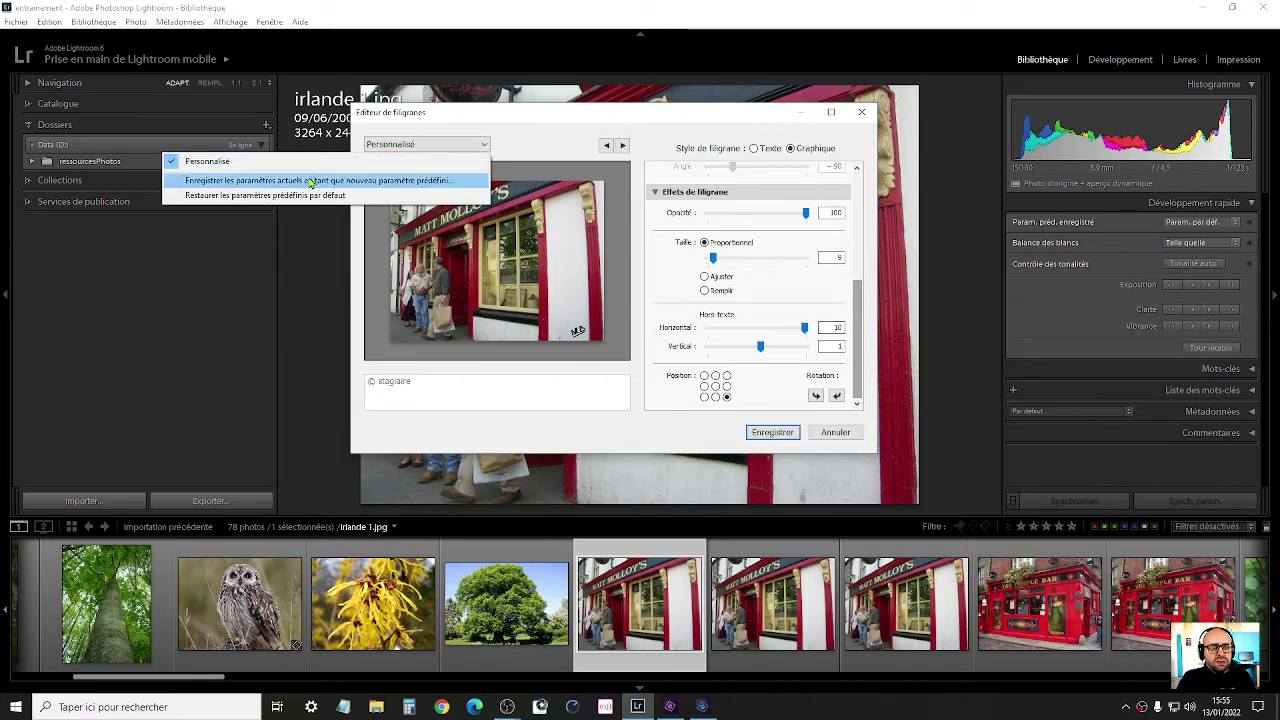
click(416, 181)
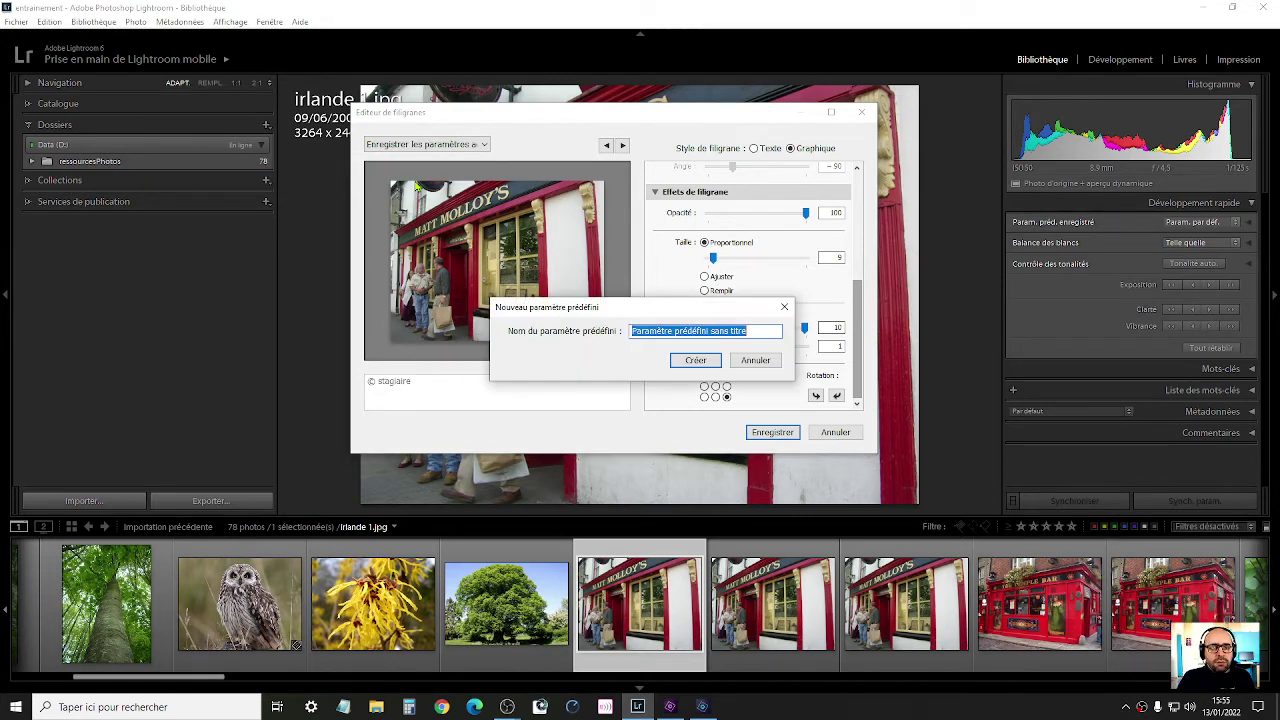
text(Signa)
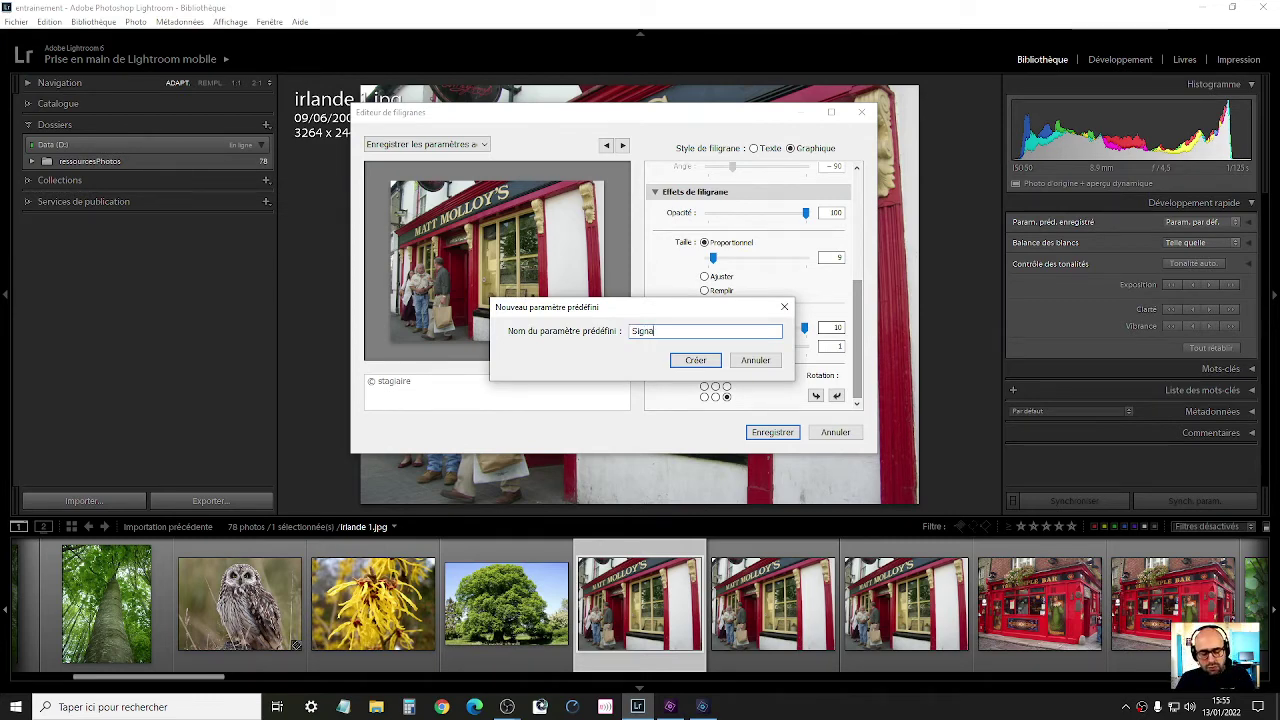
text(ture)
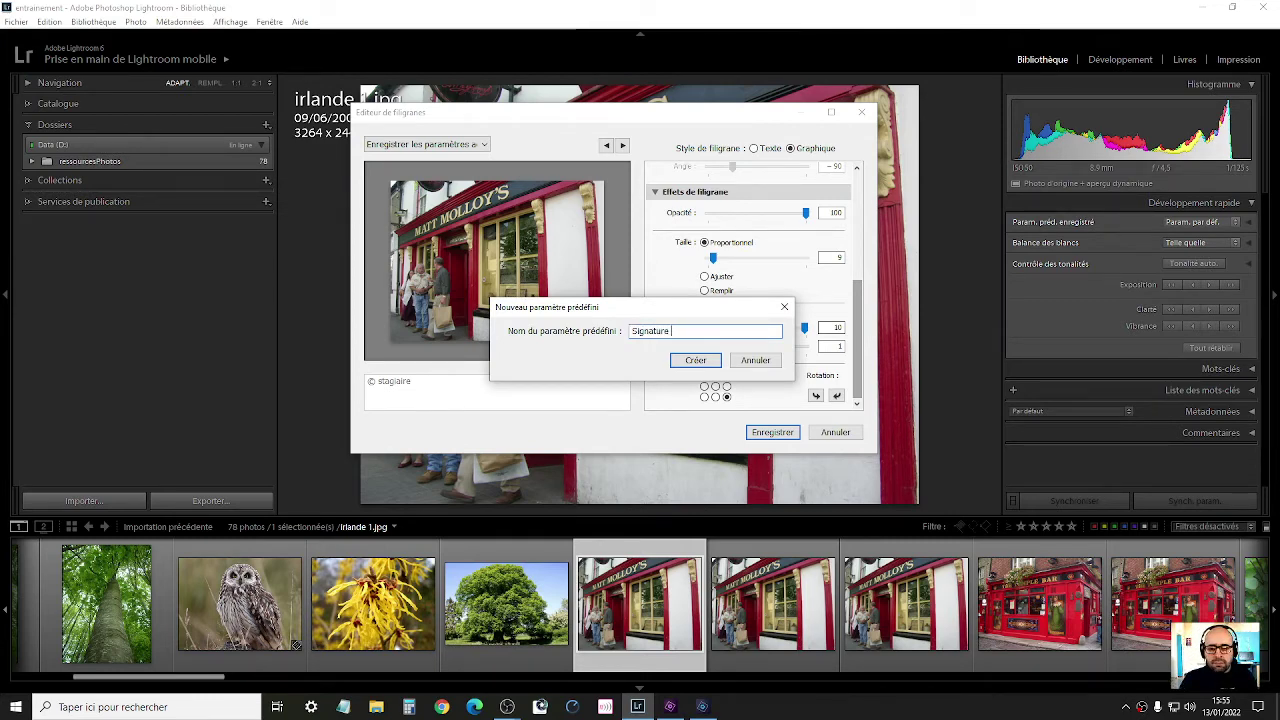
text( Noire)
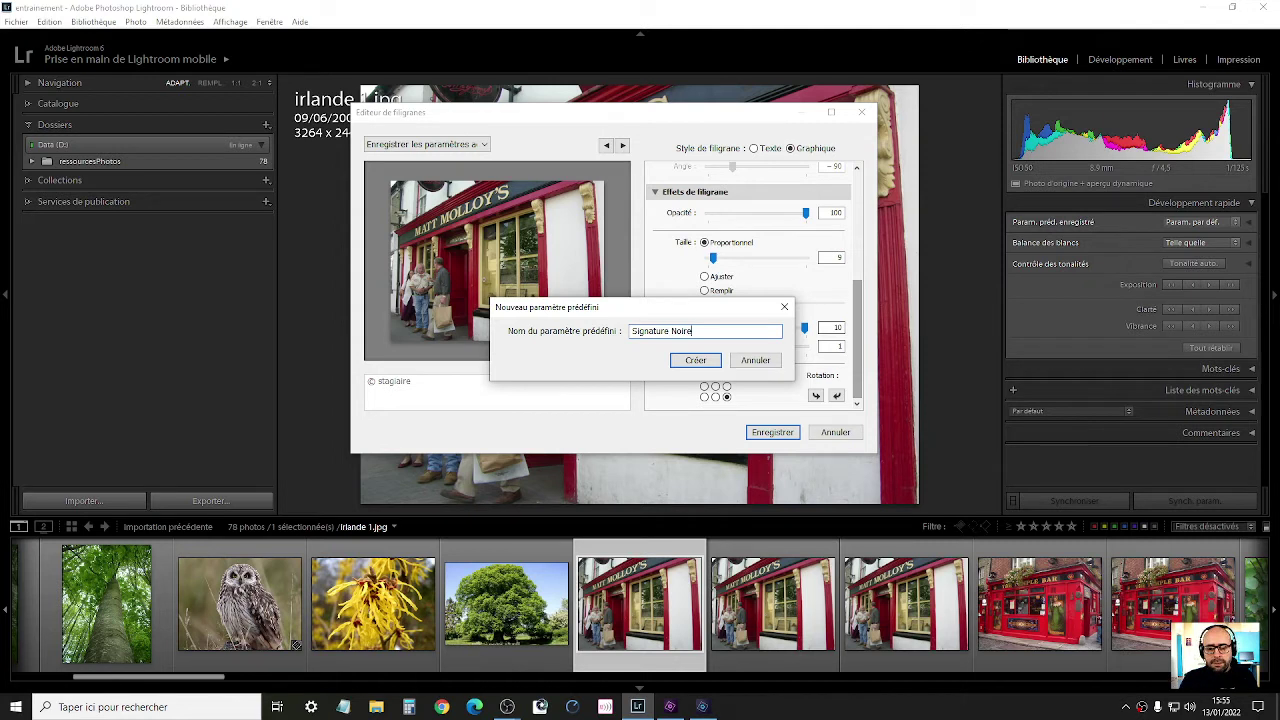
key(Return)
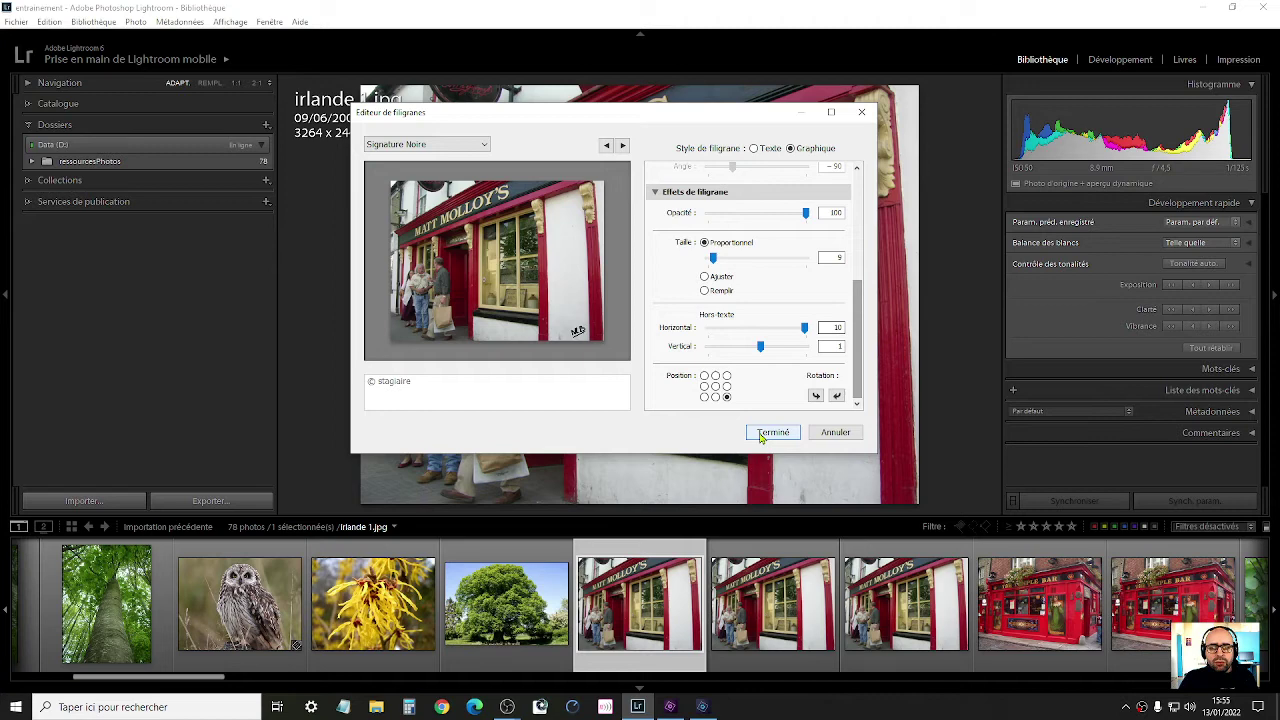
click(766, 433)
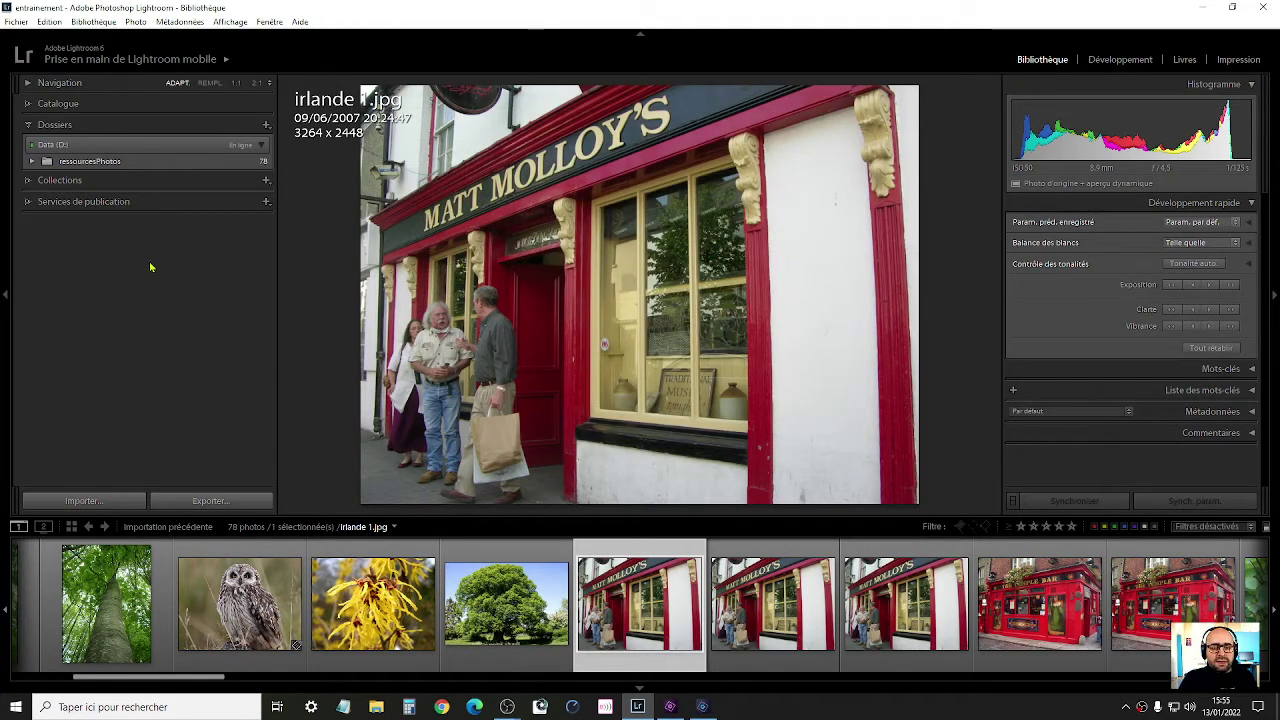
- Open the export settings for irlande 1.jpg, choose the Export 30x20cm JPG preset, and collapse the user presets group
right_click(549, 221)
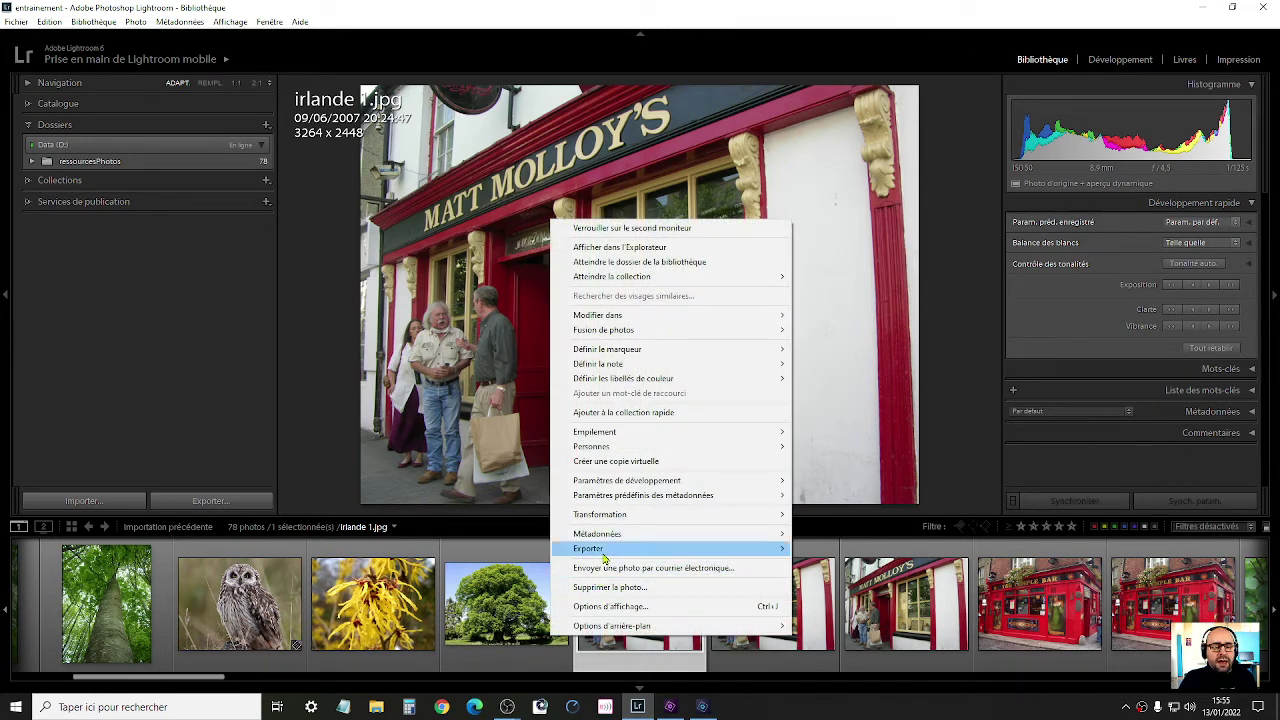
mouse_move(604, 559)
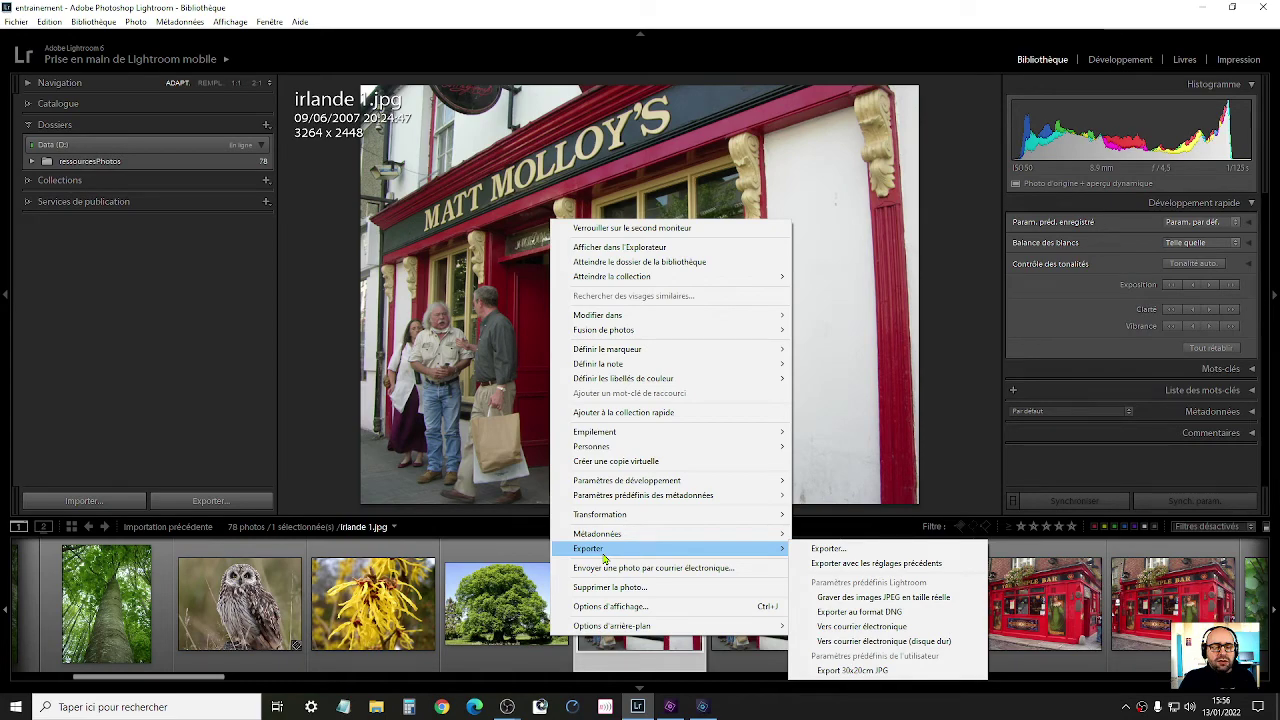
click(826, 548)
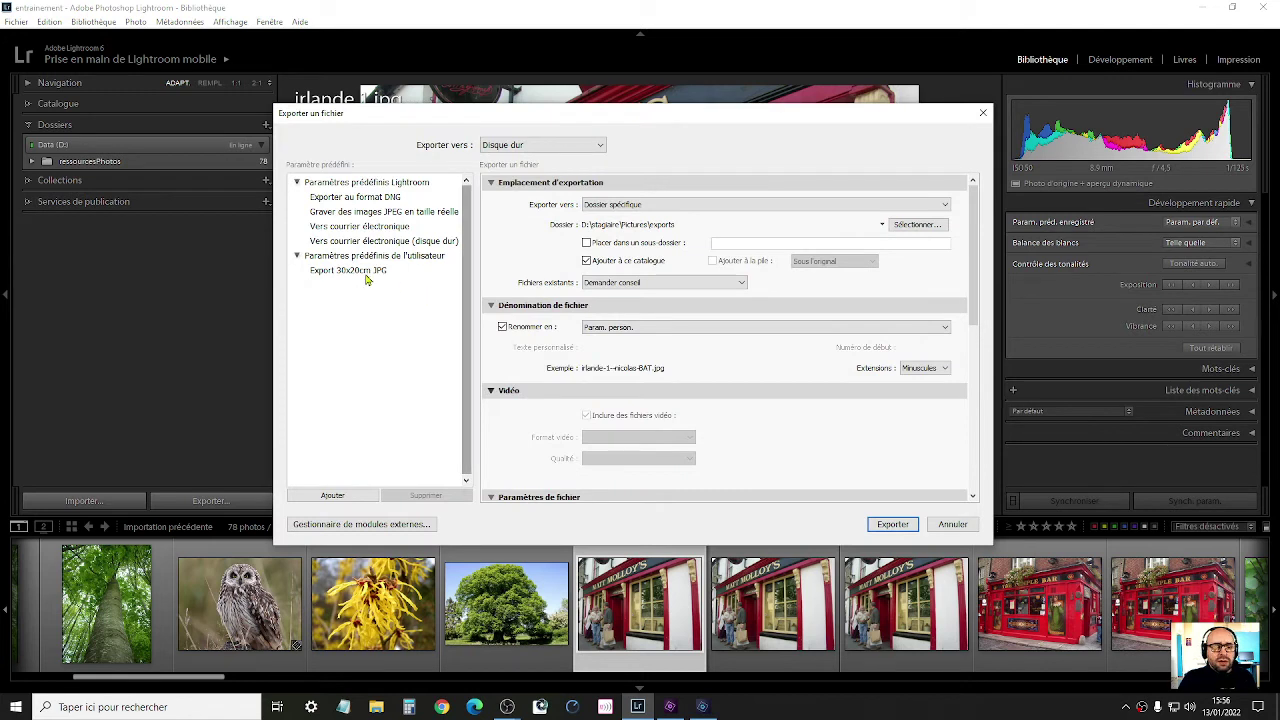
click(367, 279)
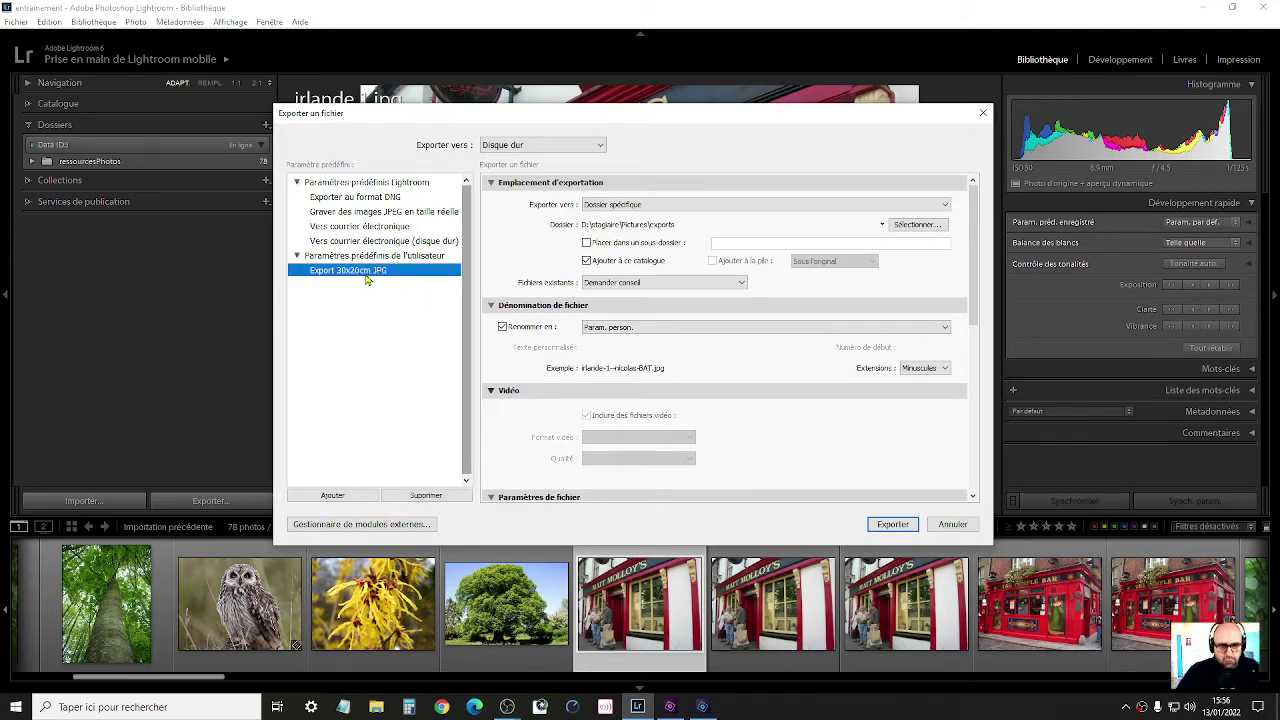
click(337, 365)
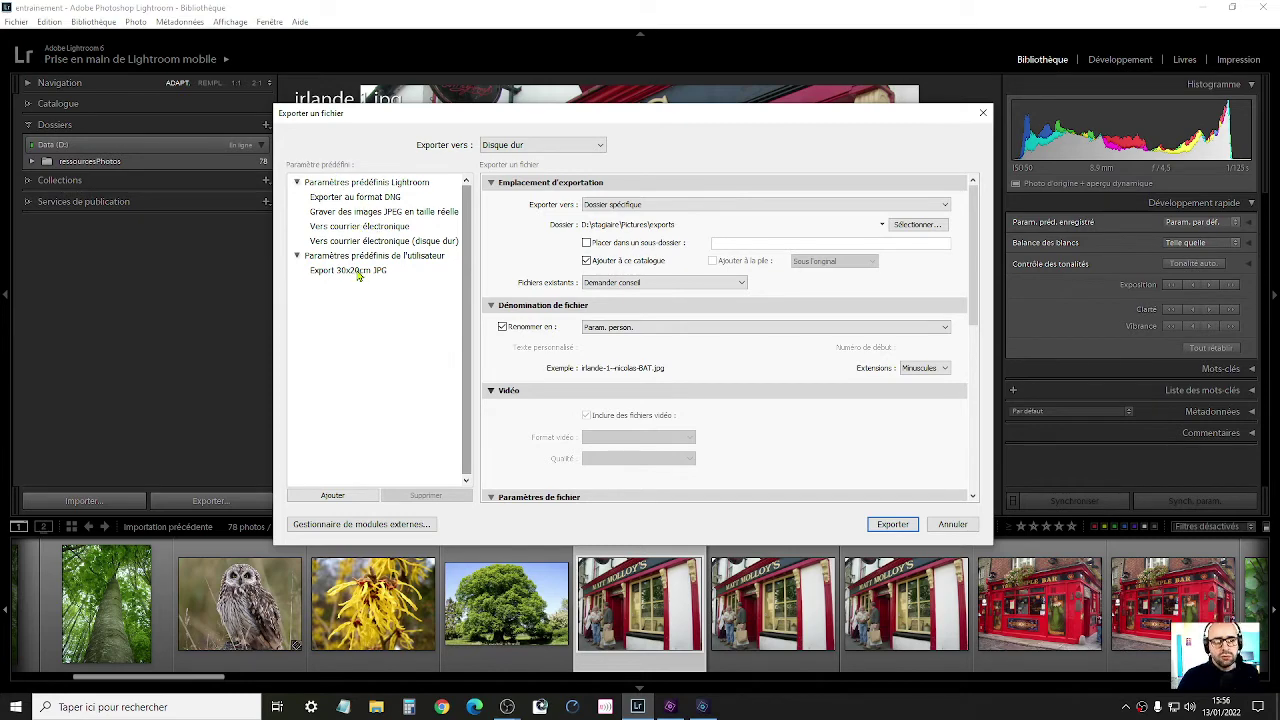
click(296, 256)
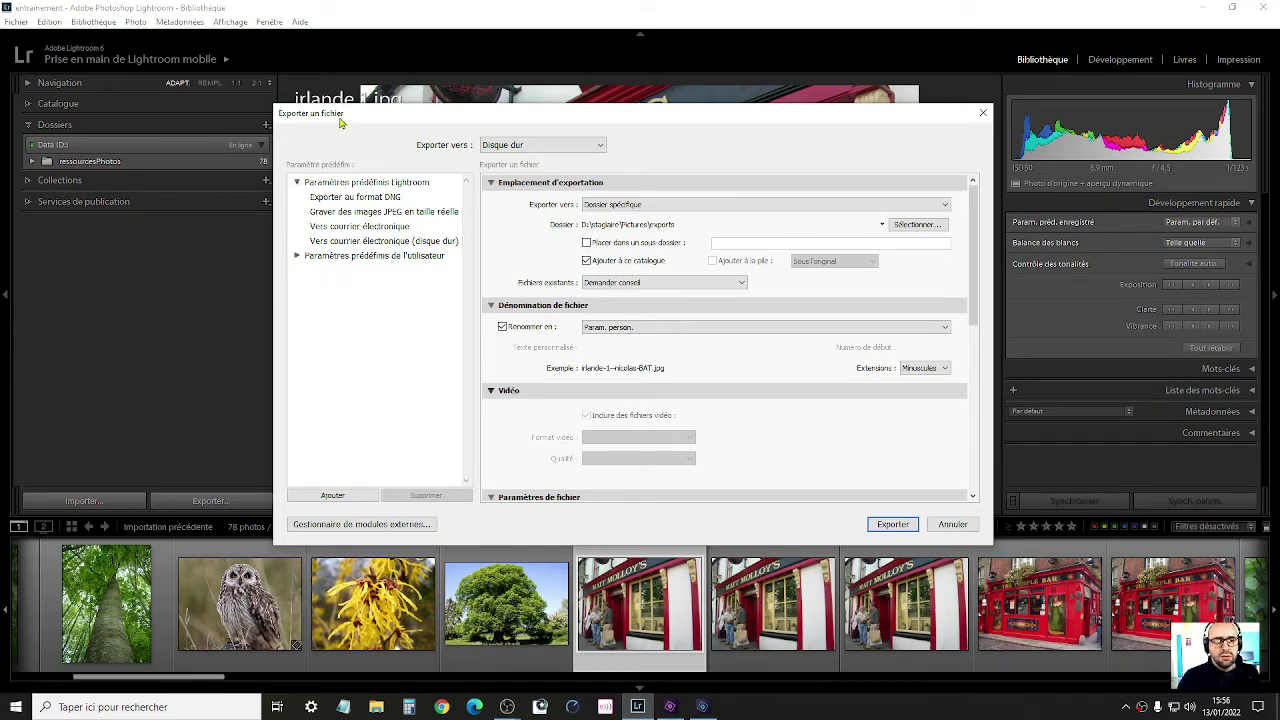
drag(336, 116, 311, 120)
click(352, 262)
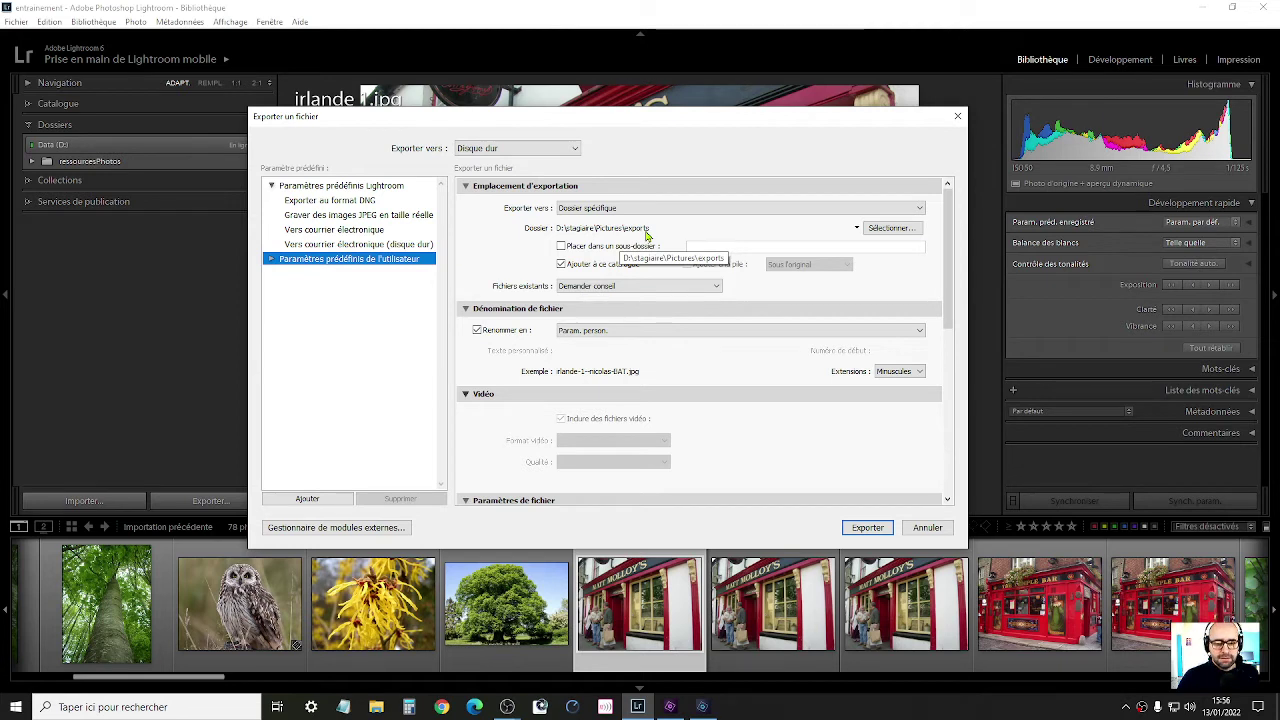
- Collapse the Dénomination de fichier and Vidéo sections and set the export colour space to ProPhoto RVB
click(503, 311)
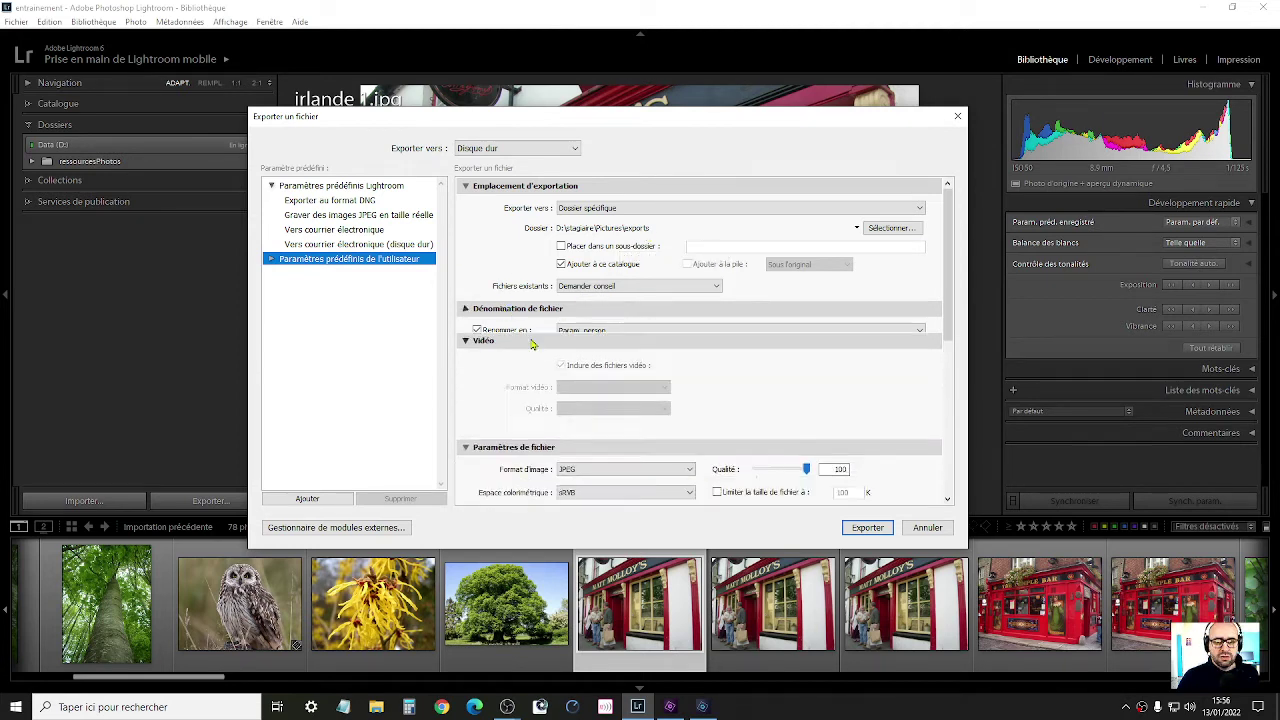
click(481, 326)
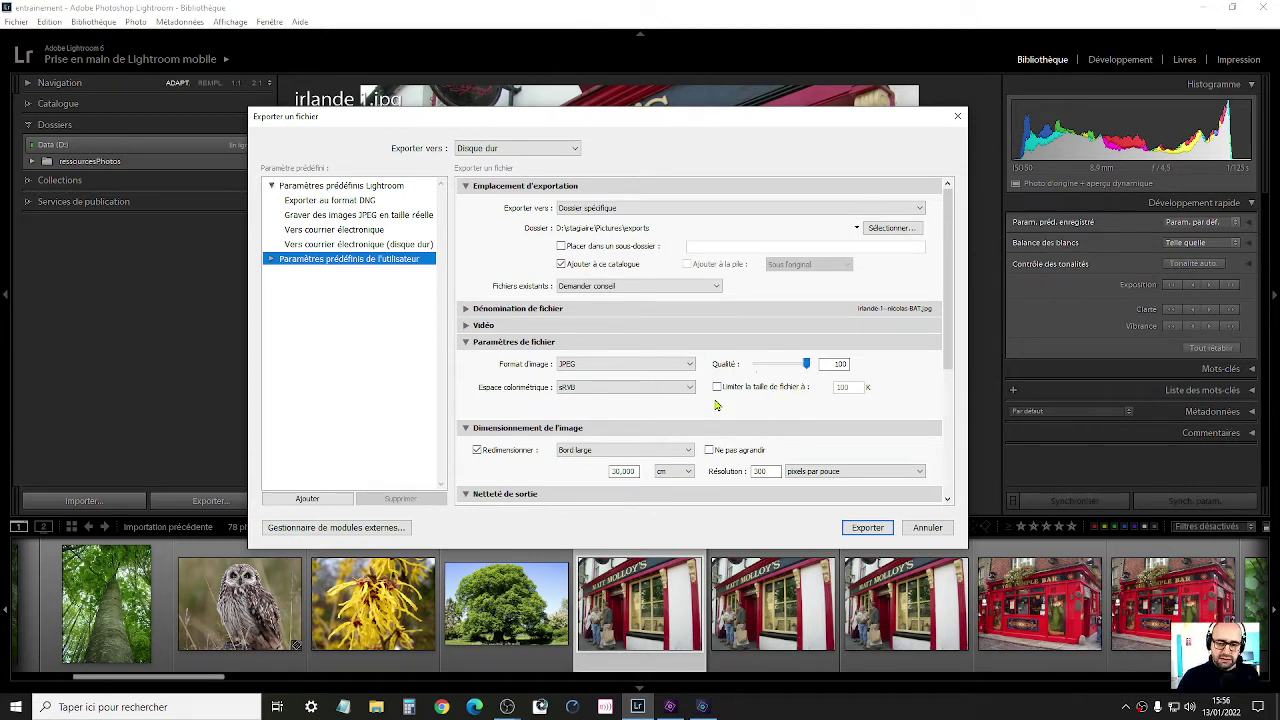
click(594, 393)
click(597, 426)
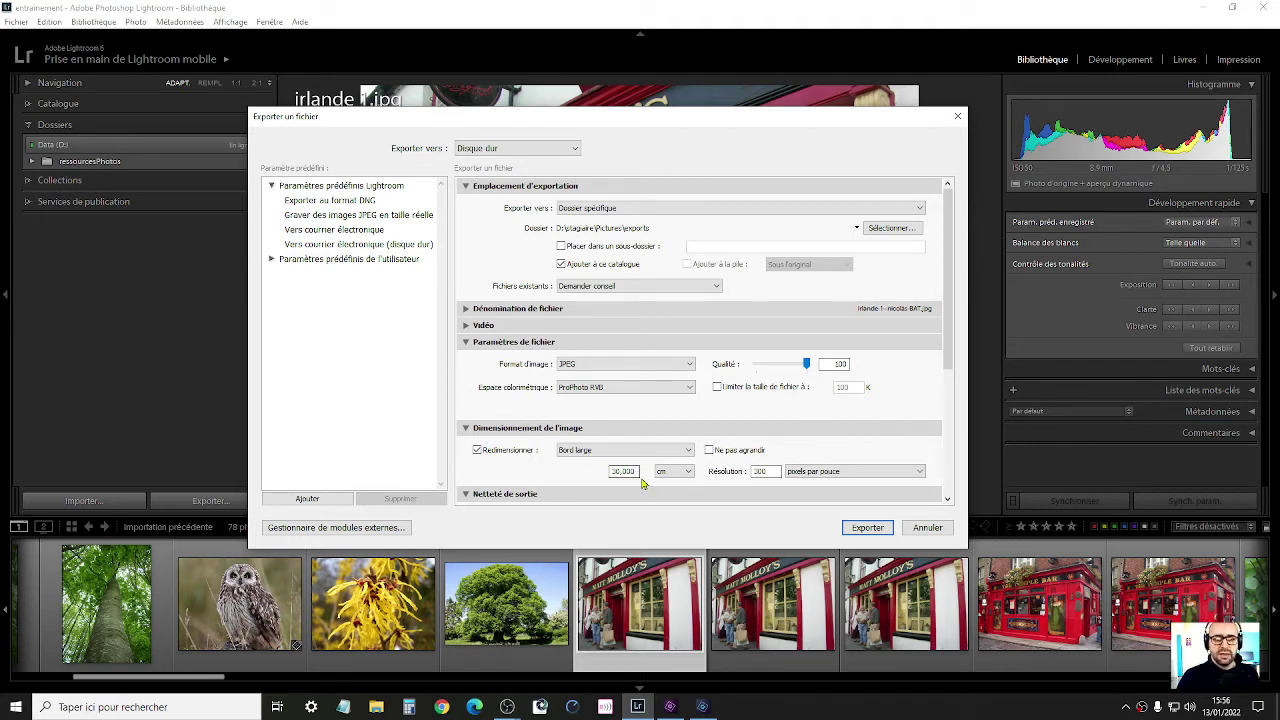
- Enable Ne pas agrandir for the image resizing and collapse the Netteté de sortie and Métadonnées sections
double_click(764, 472)
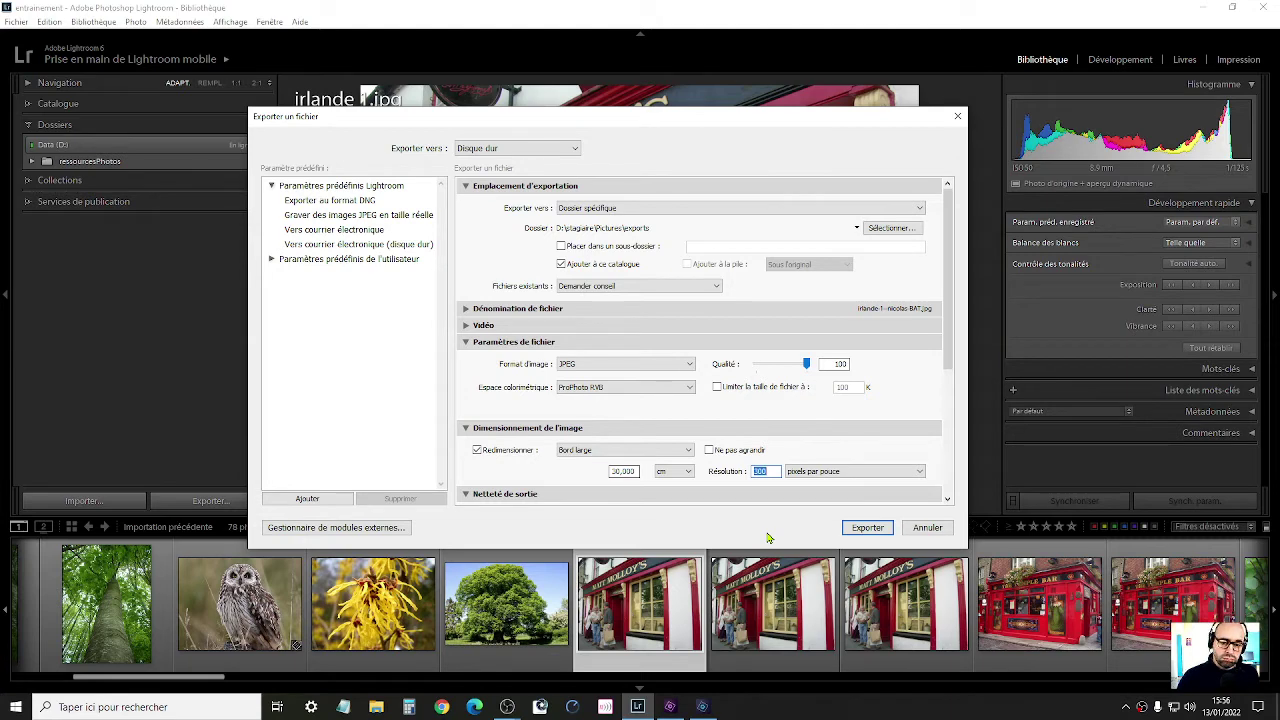
drag(948, 370, 950, 494)
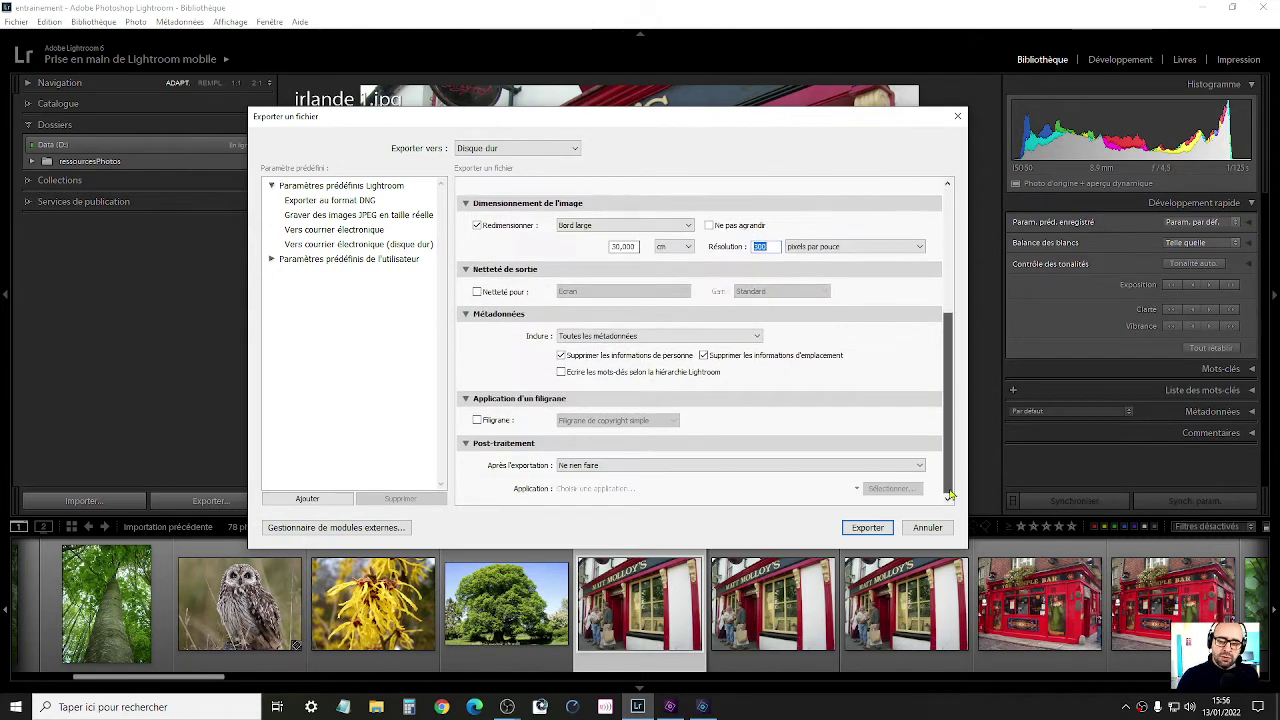
click(727, 224)
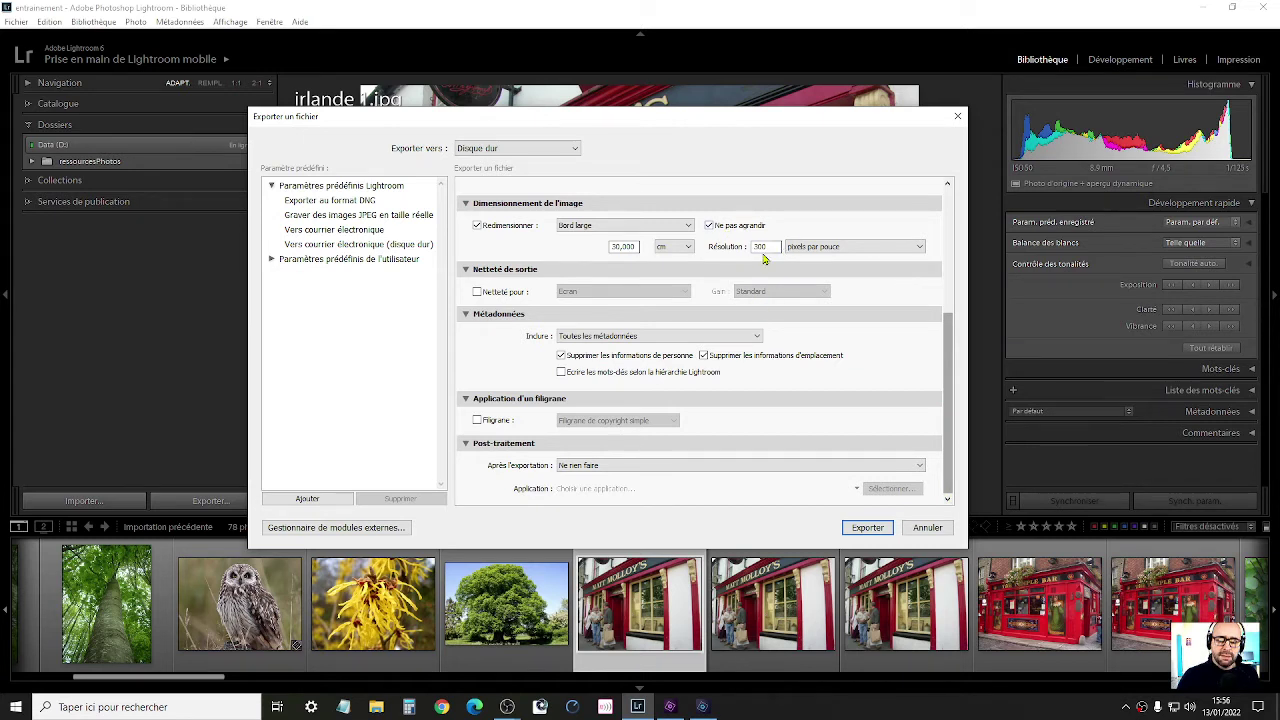
click(468, 270)
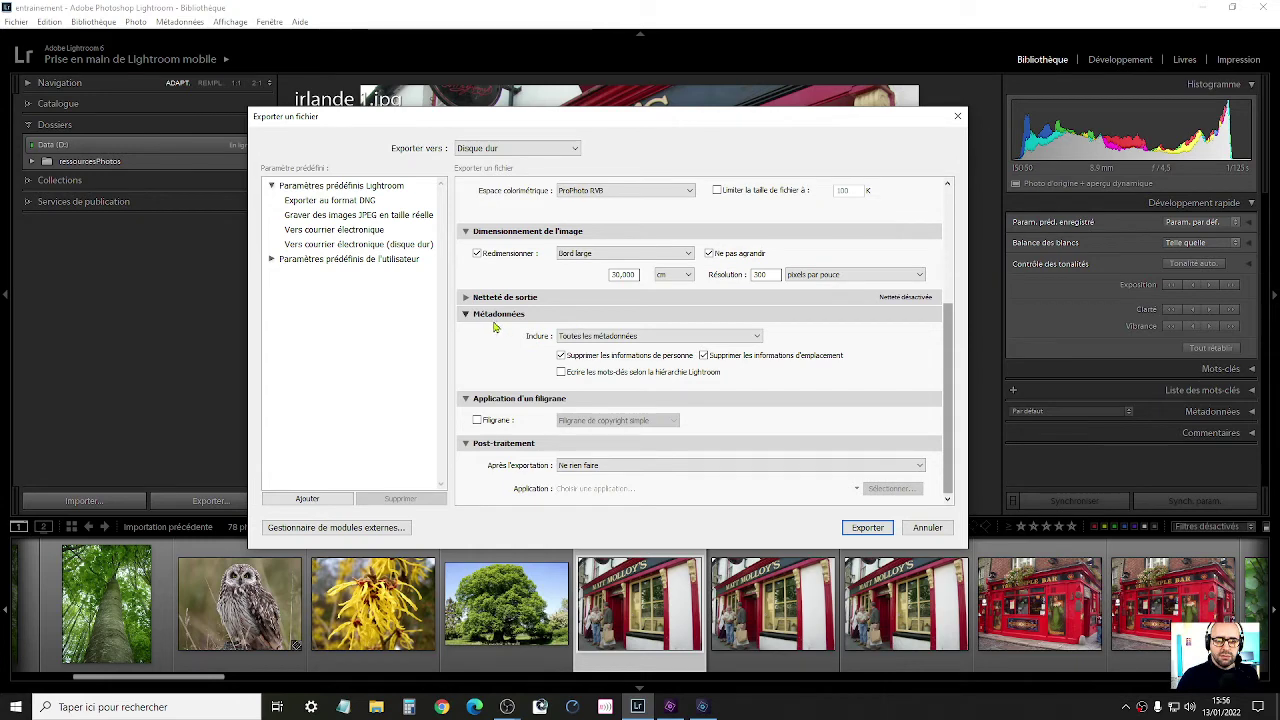
click(490, 315)
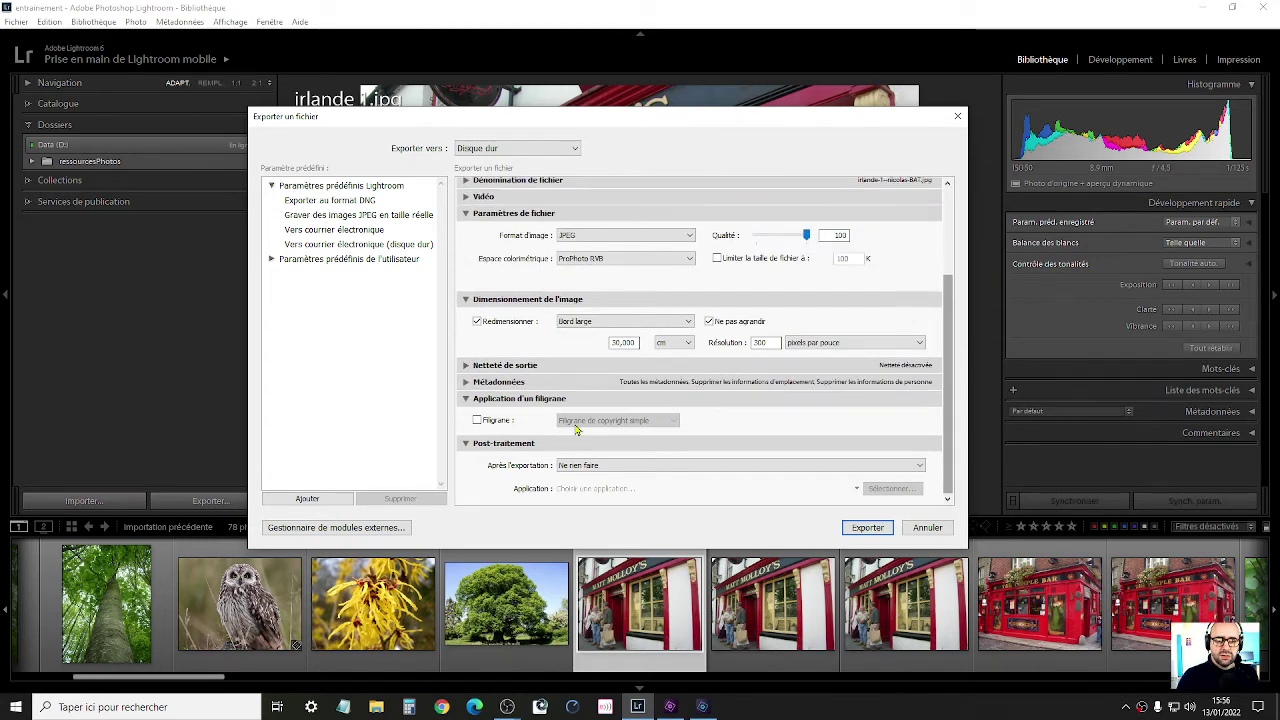
- Enable the watermark for the export and choose Signature Noire as the filigrane
click(494, 424)
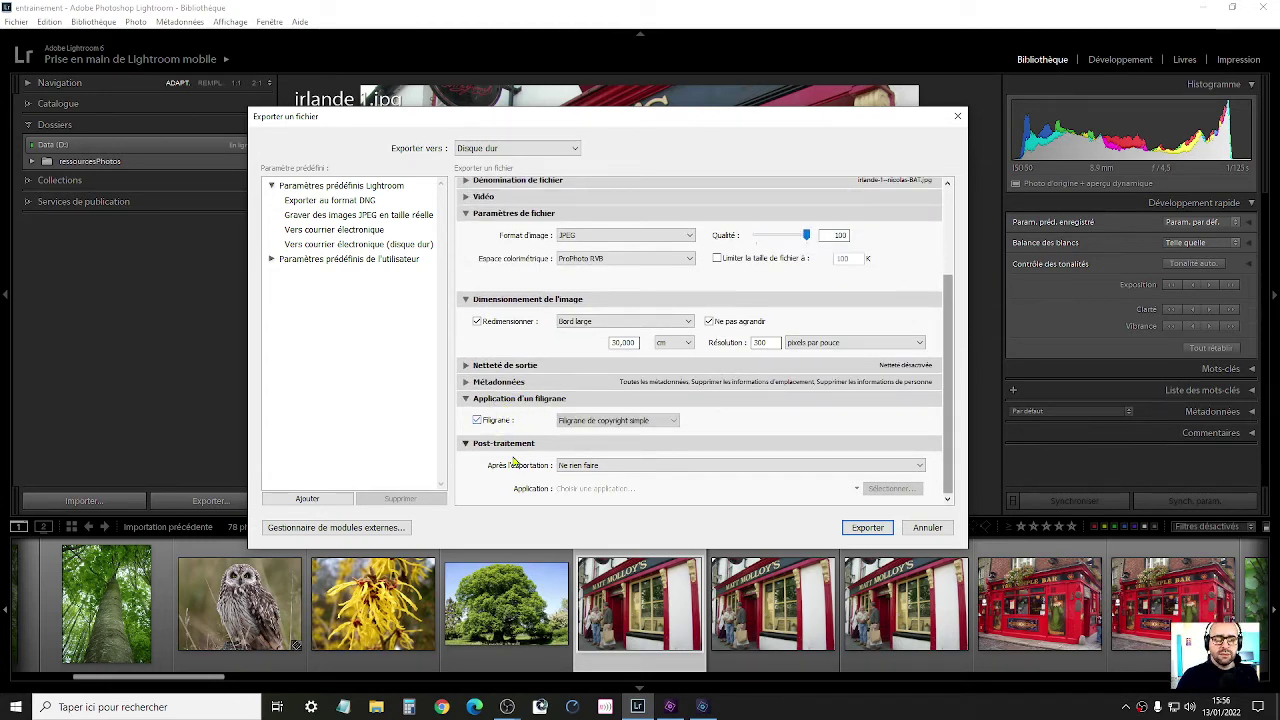
click(628, 421)
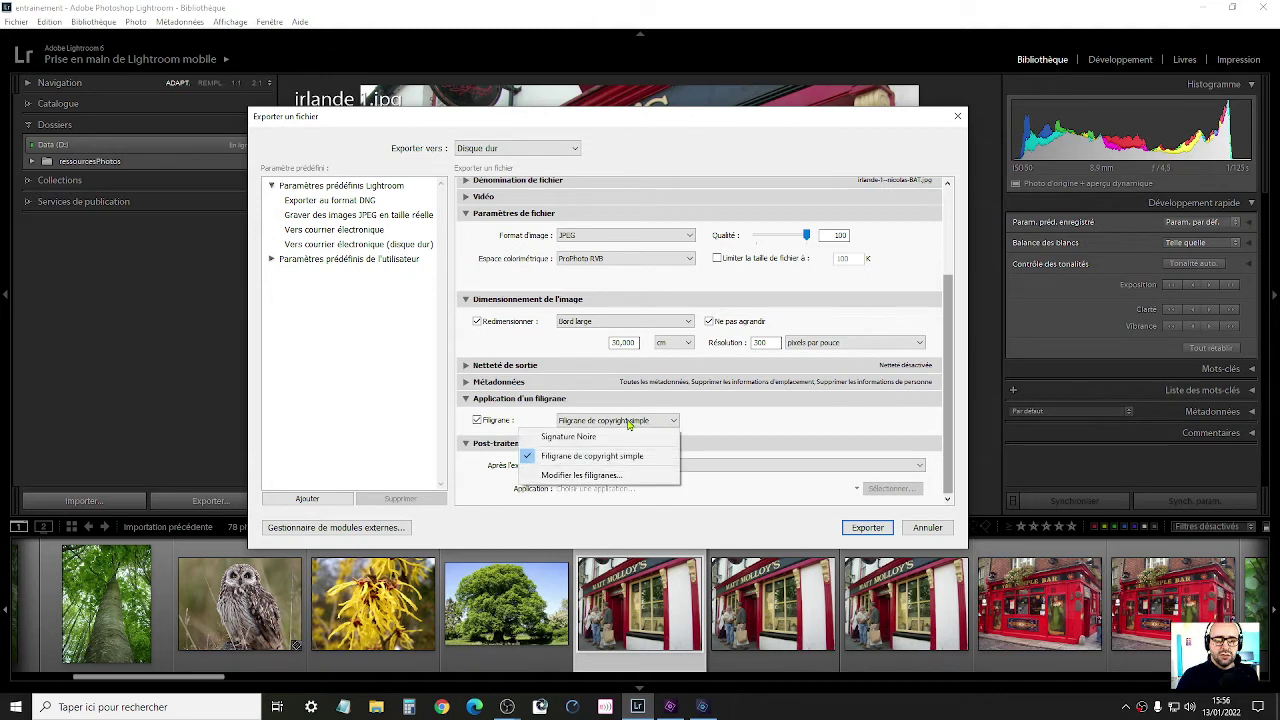
click(569, 437)
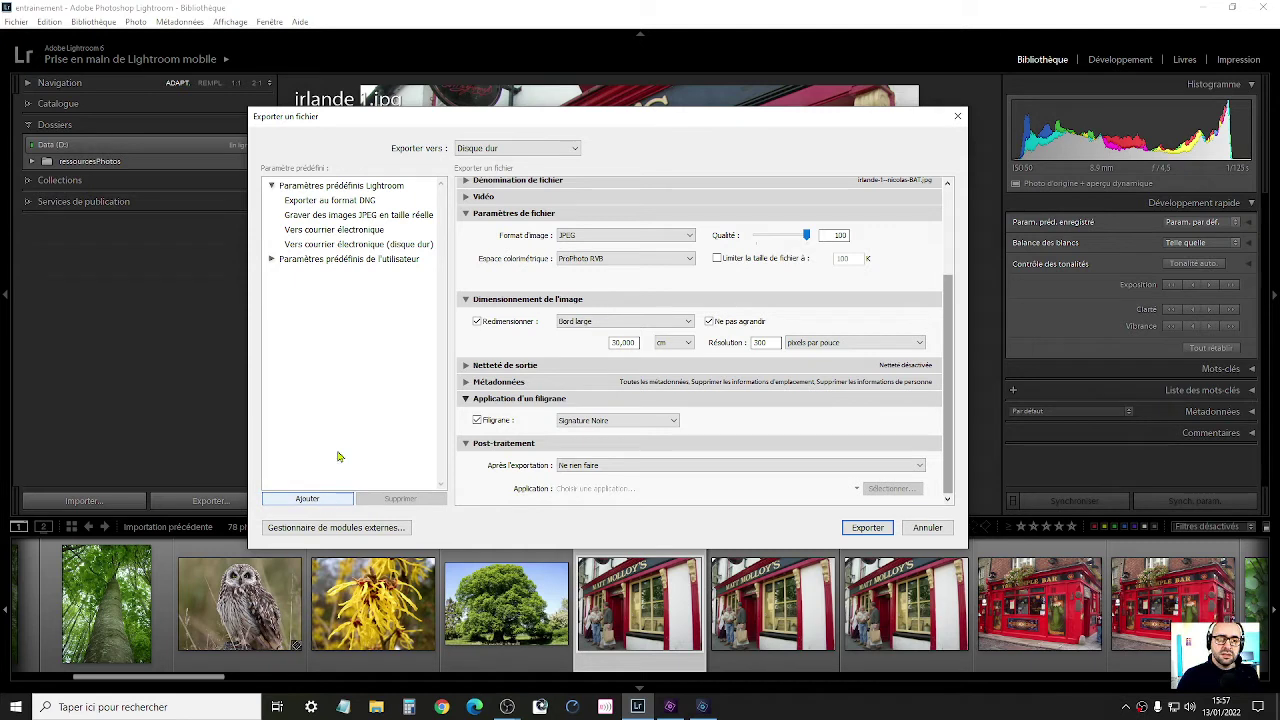
- Save the export settings as a new user preset named "Export 30x20 -- signature noire"
click(307, 499)
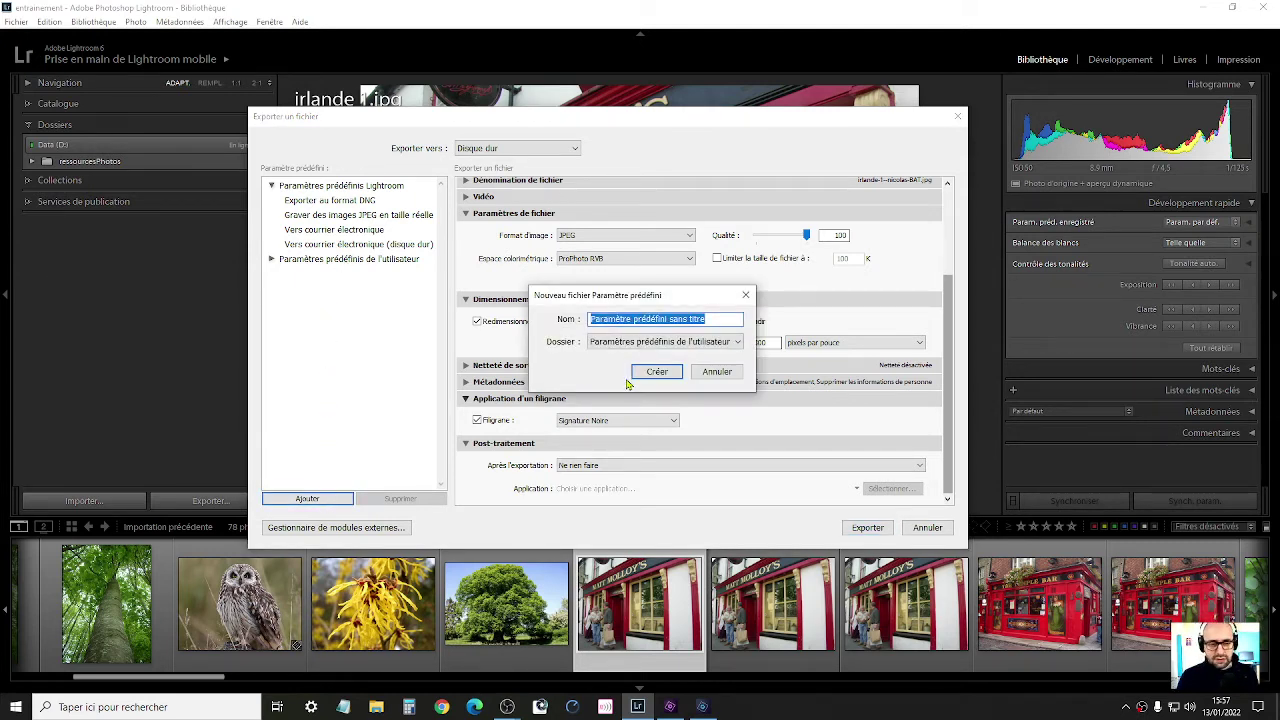
text(Ex)
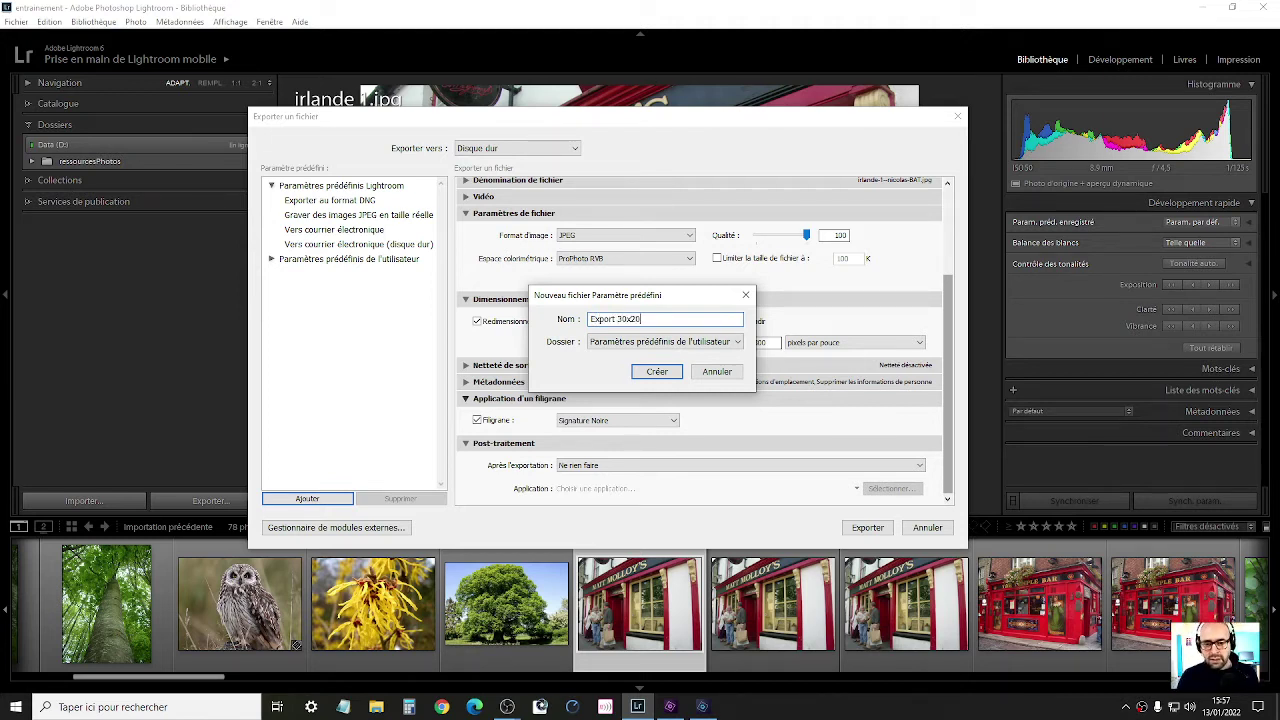
text(port 30x20 - )
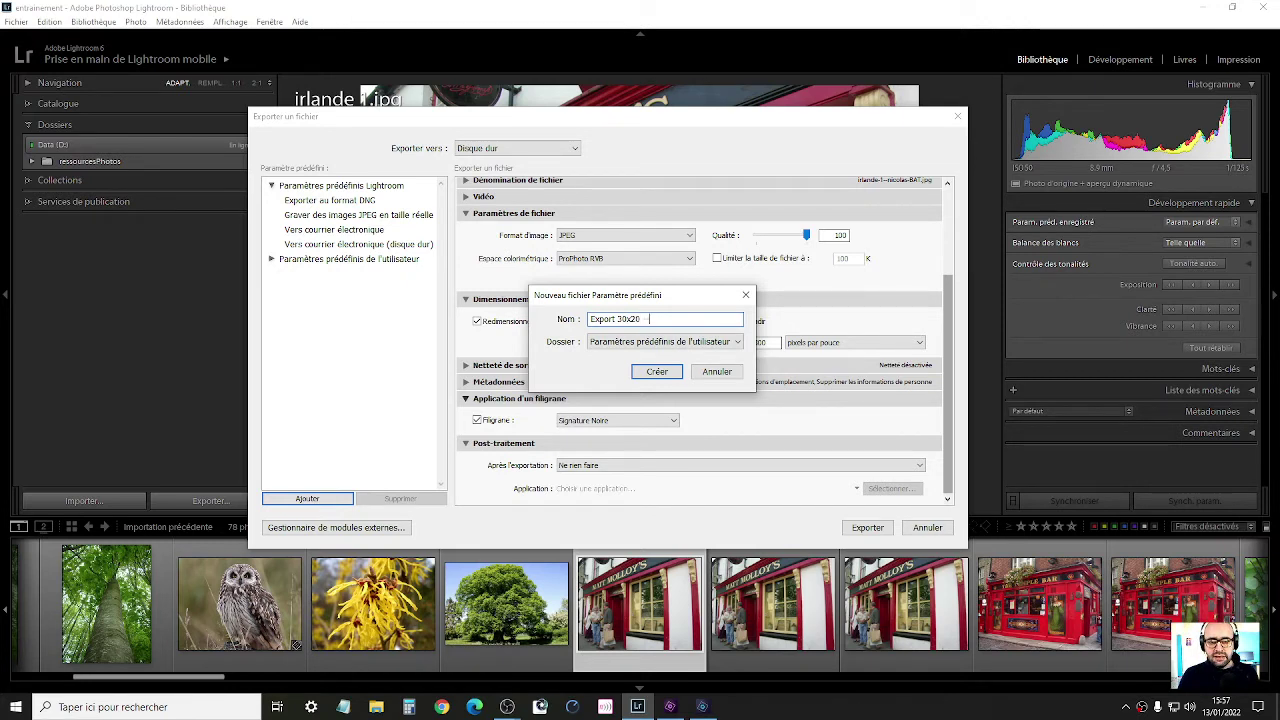
text(signa)
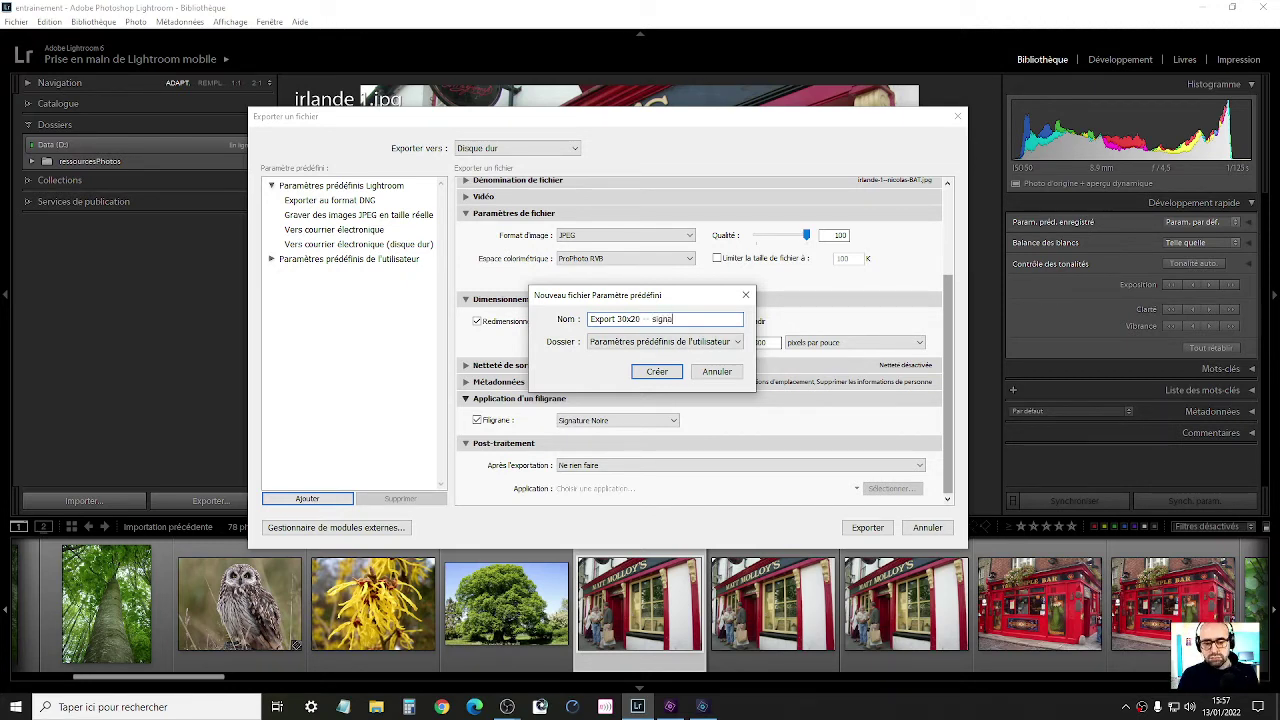
text(tu)
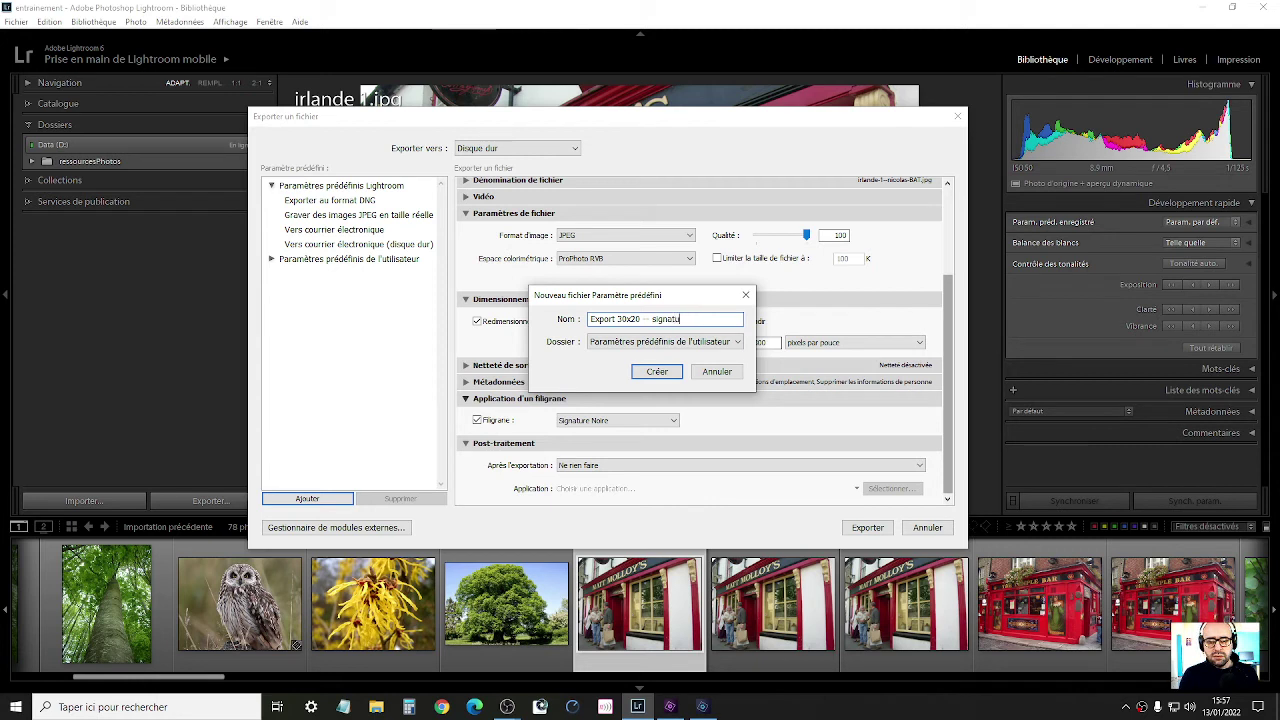
text(re noire)
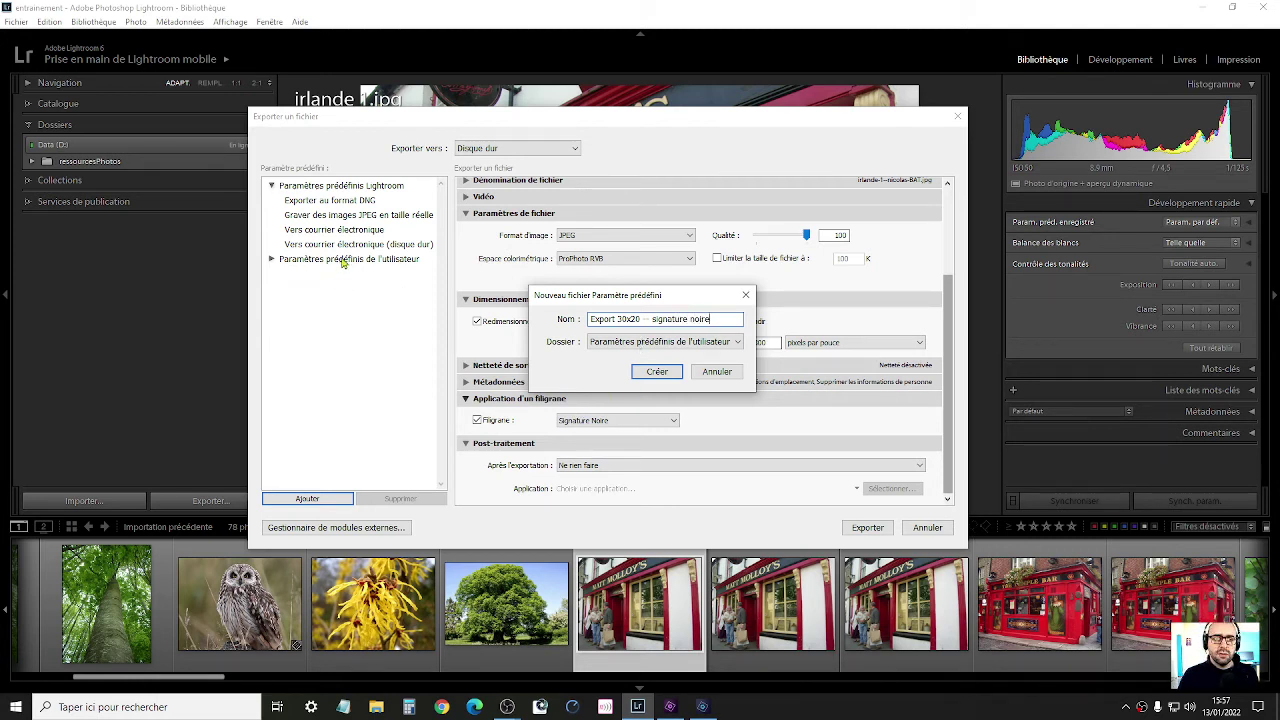
click(644, 375)
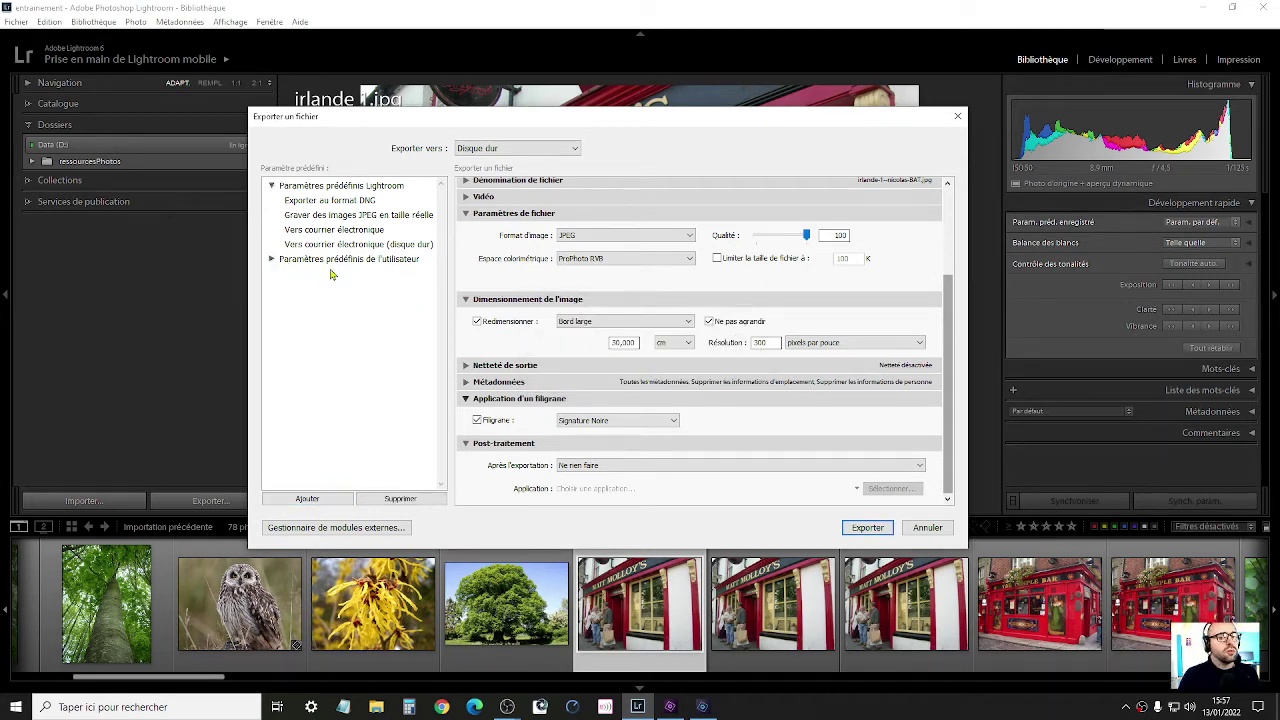
- Expand the user presets group, select the Export 30x20 -- signature noire preset, and close the export settings without exporting
click(273, 259)
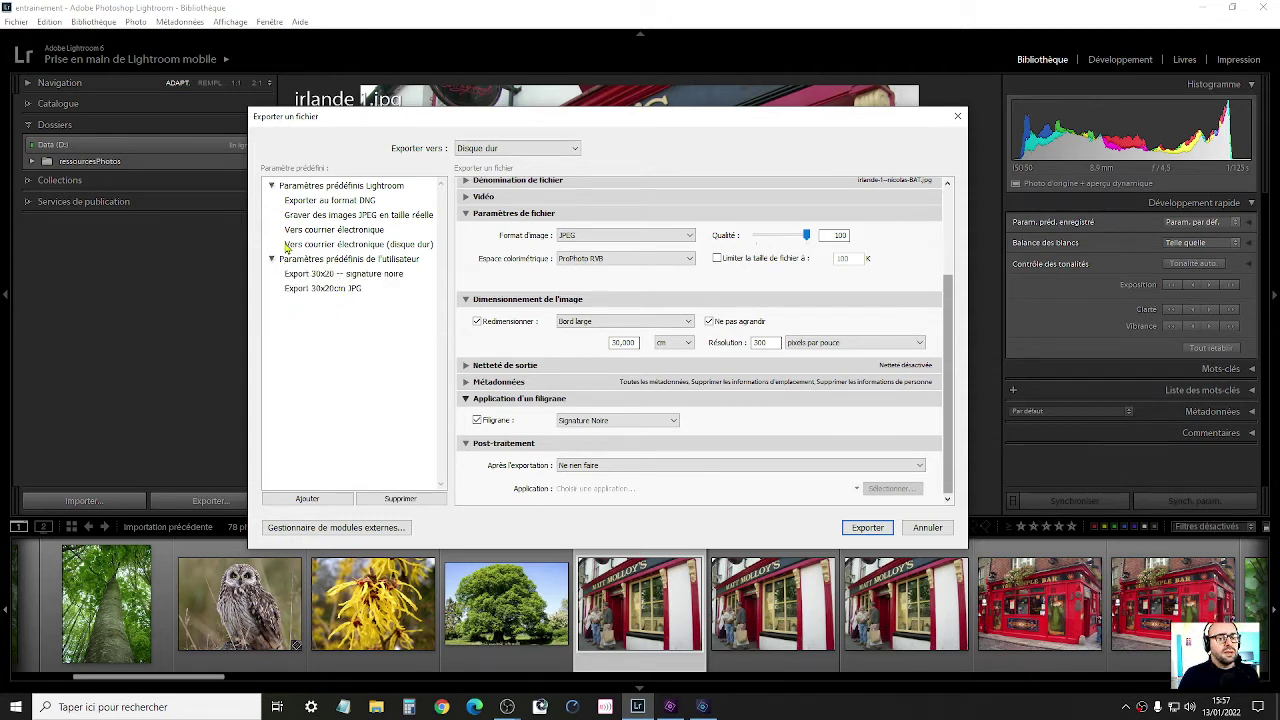
click(272, 260)
click(272, 260)
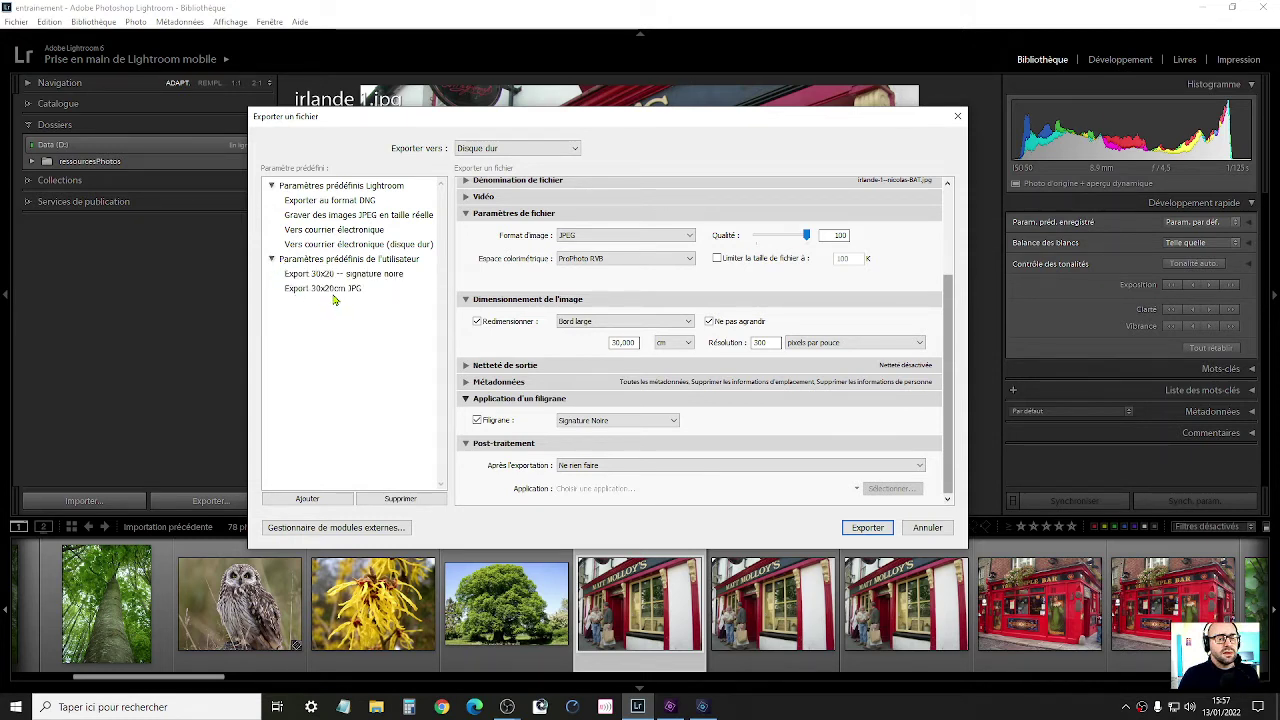
click(360, 276)
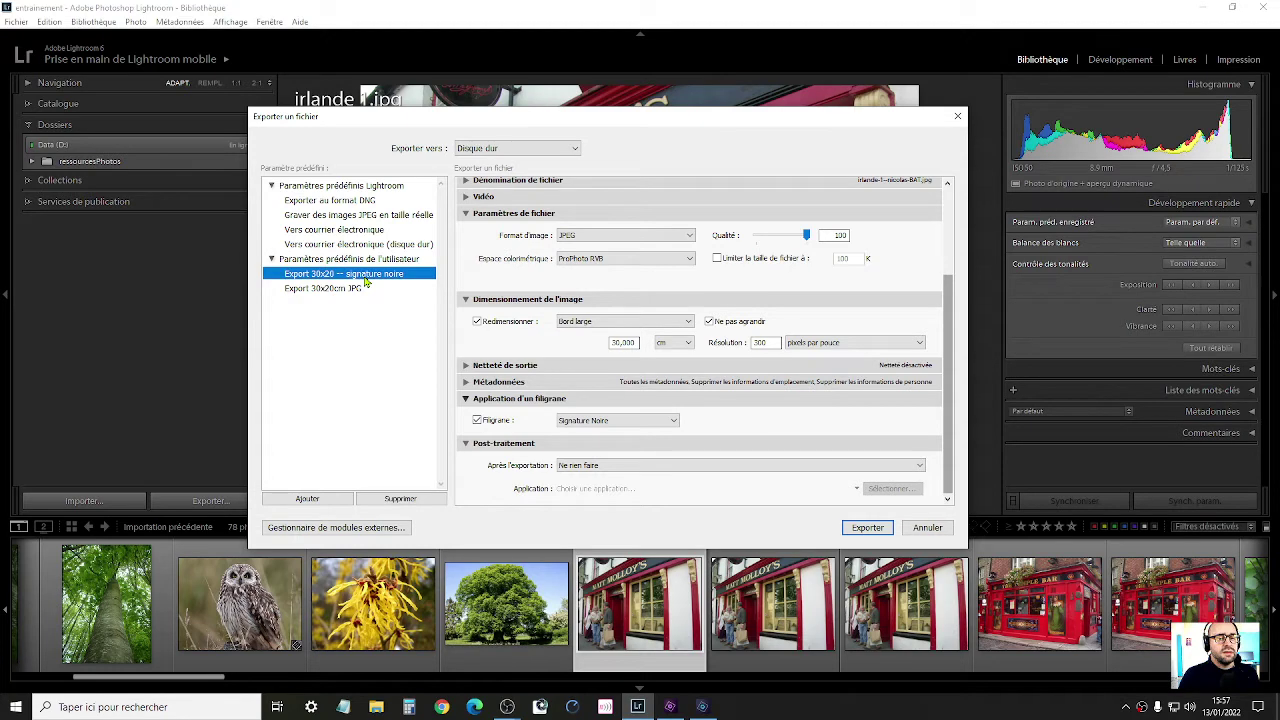
click(927, 527)
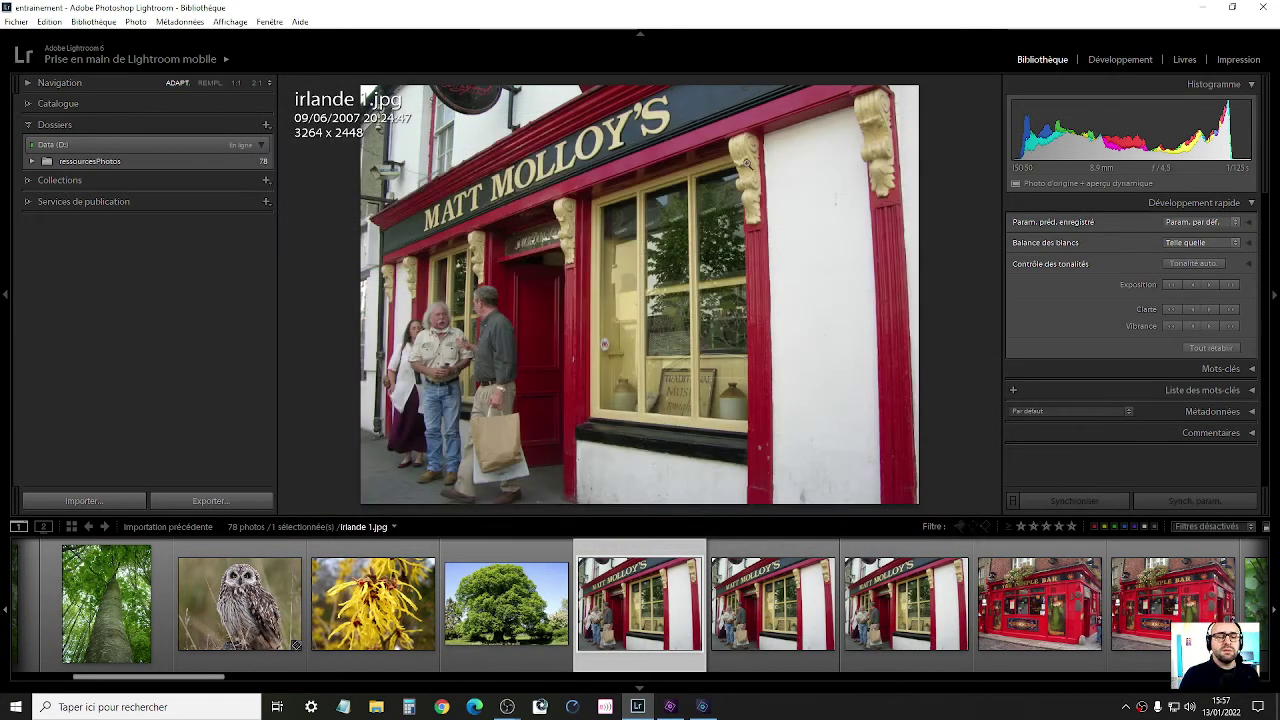
- Find alouette-des-champs.jpg in the filmstrip and export it with the Export 30x20 -- signature noire preset
click(410, 612)
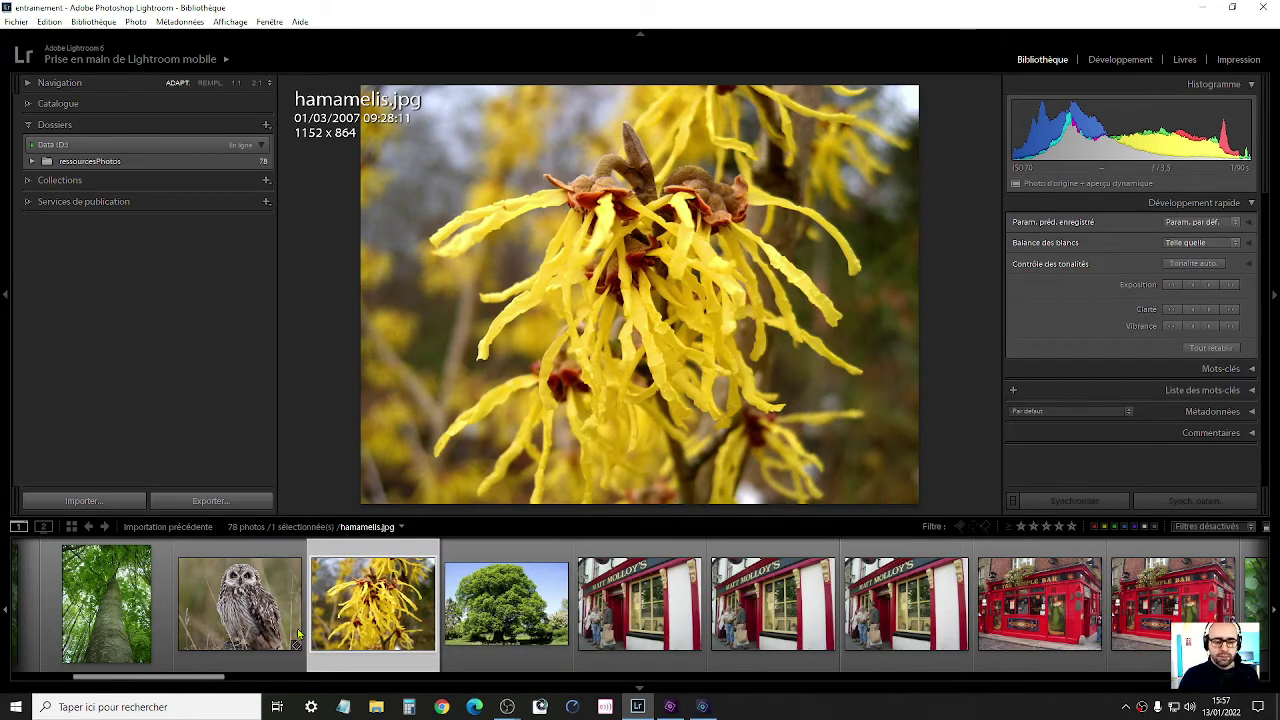
key(Right)
key(Right)
key(Right)
key(Right)
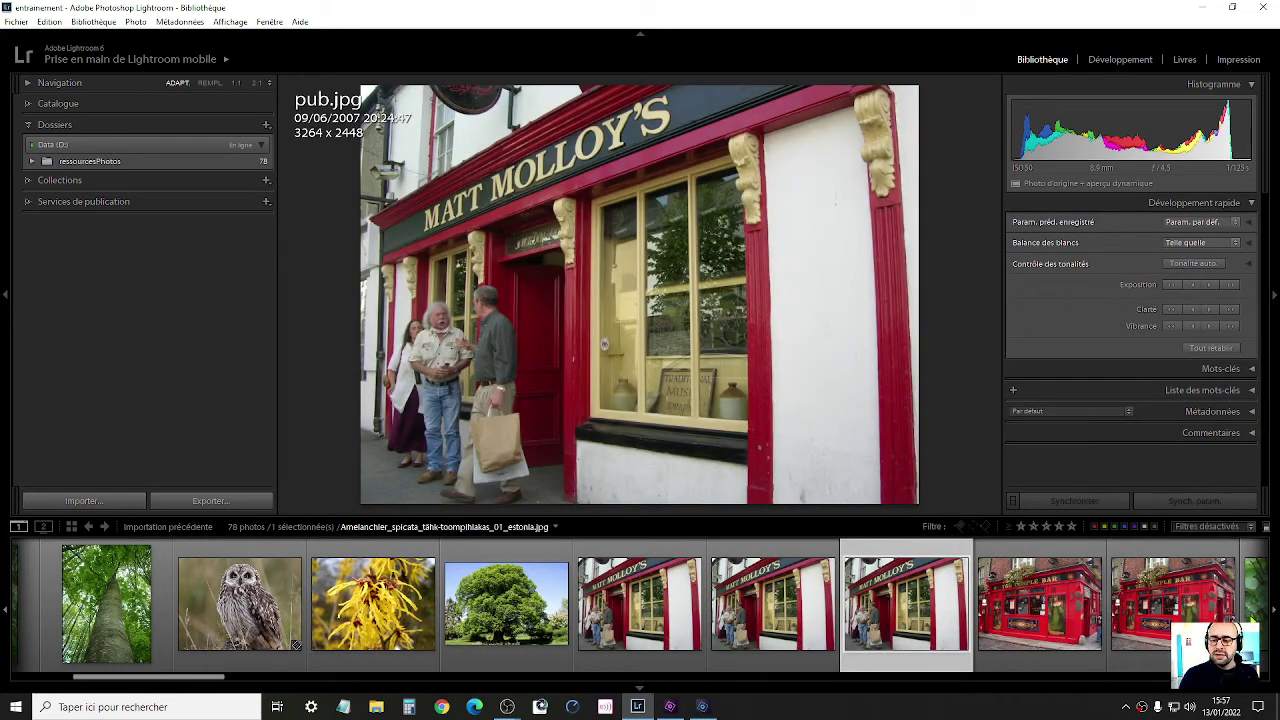
scroll(1272, 614, down, 5)
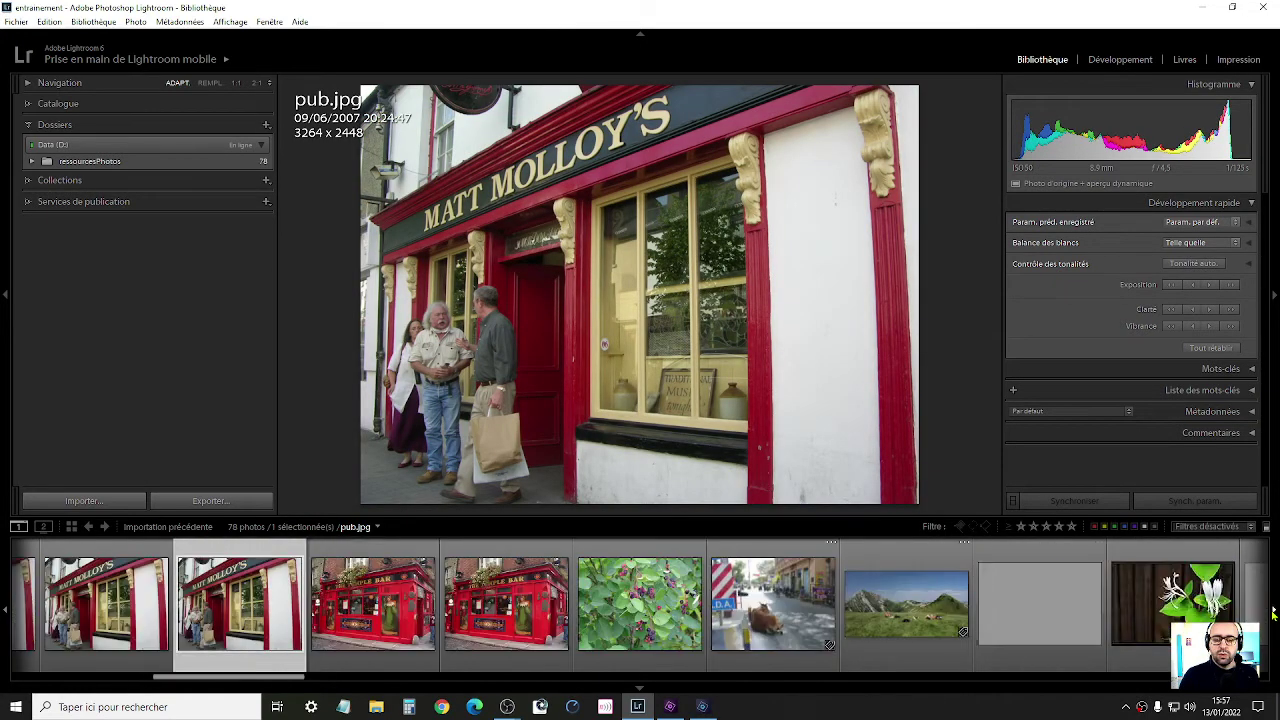
scroll(1272, 614, down, 2)
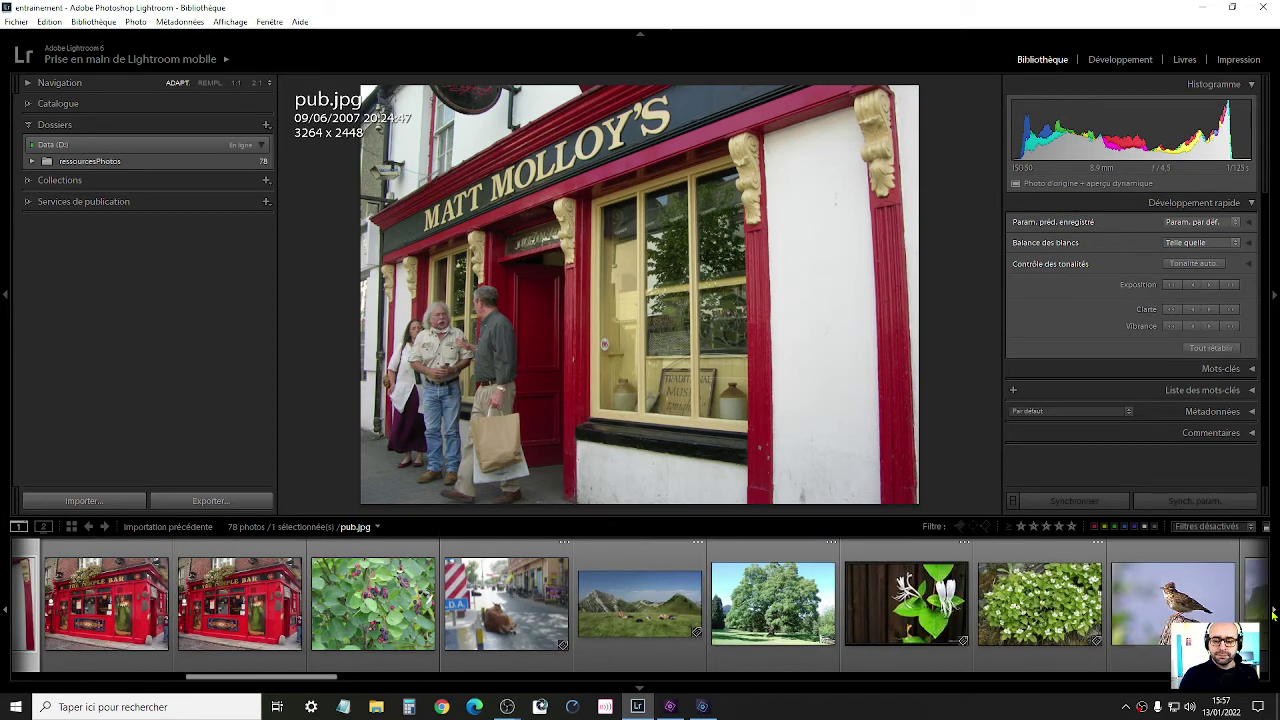
scroll(1272, 614, down, 2)
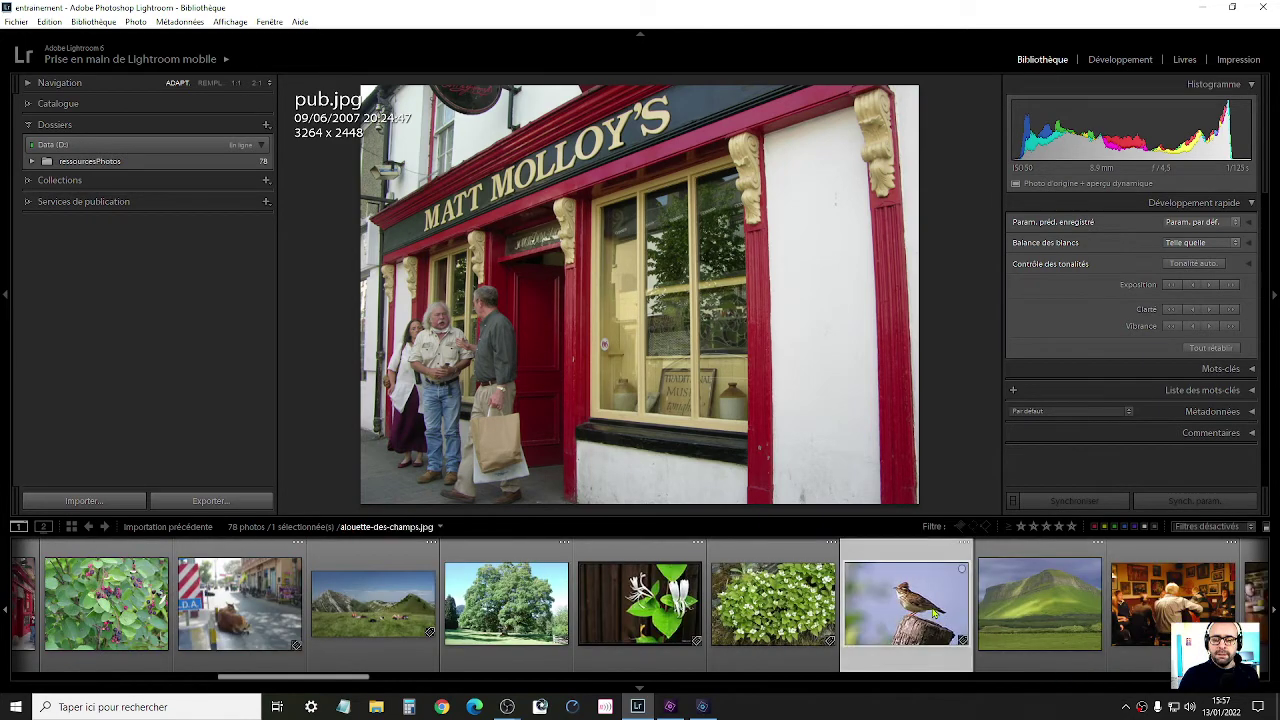
click(933, 614)
right_click(512, 278)
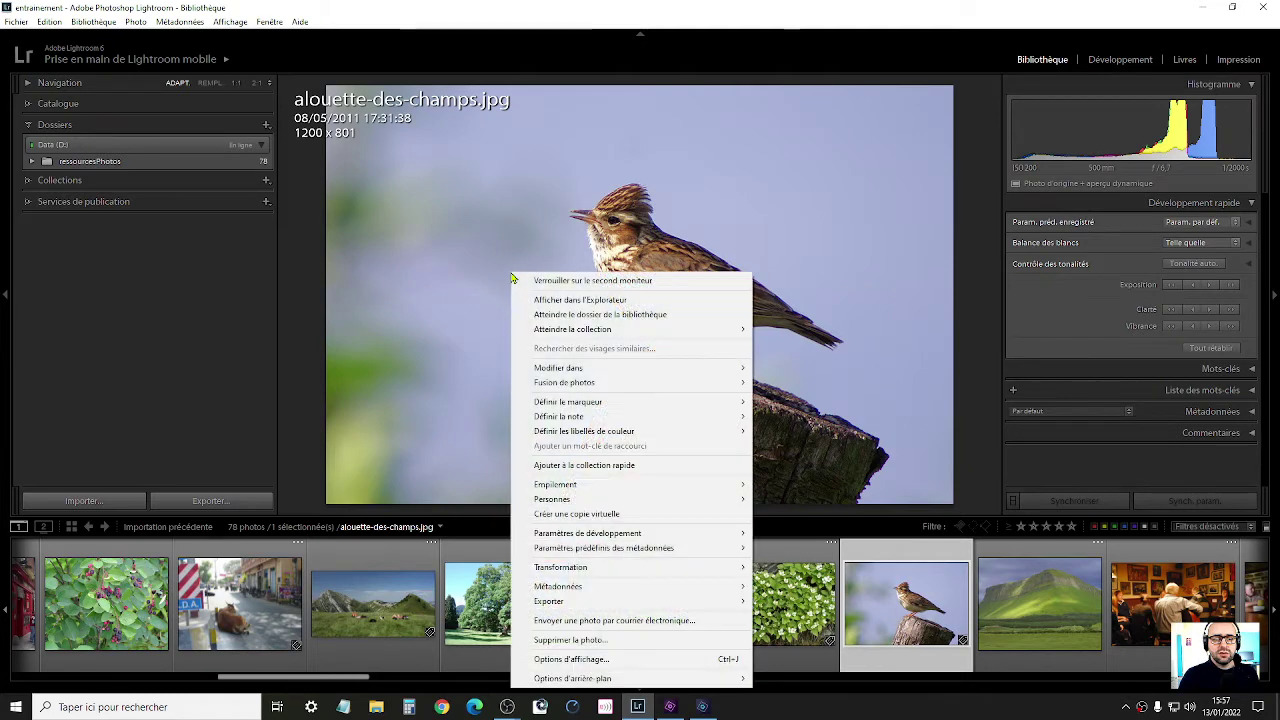
mouse_move(558, 603)
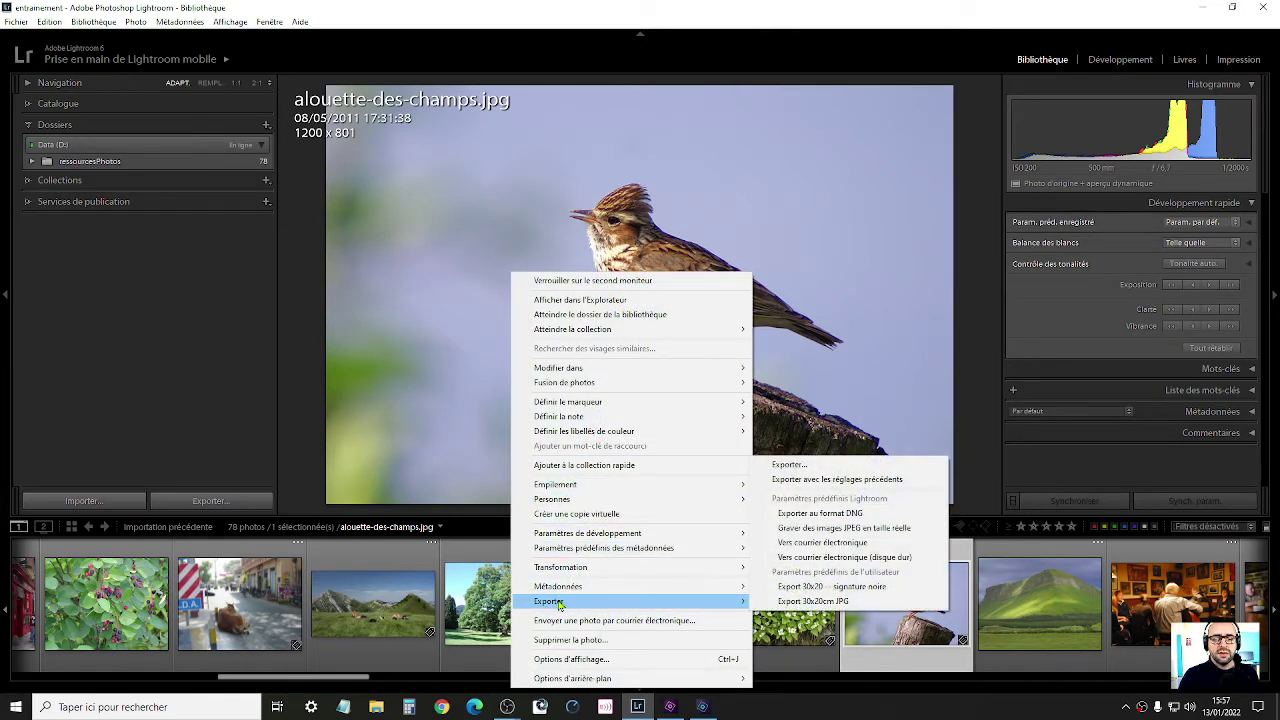
click(890, 589)
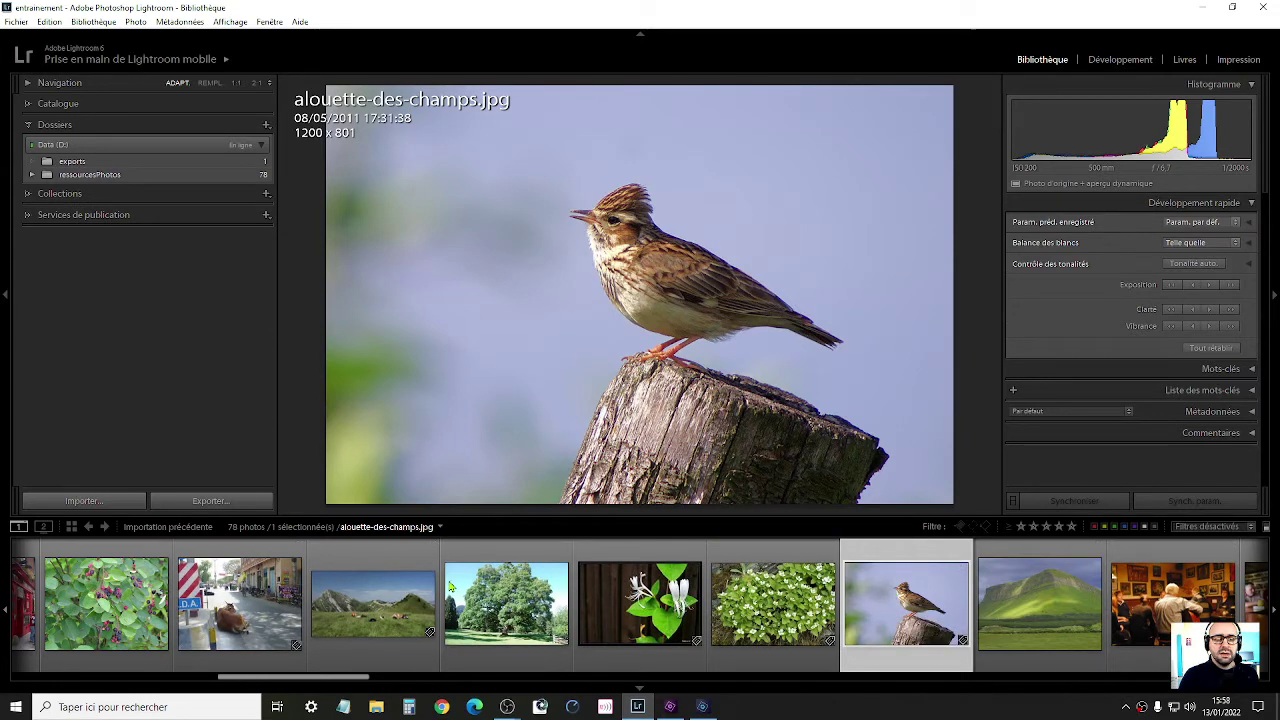
- Open the exports folder in the library to view the exported bird photo with its signature
right_click(377, 707)
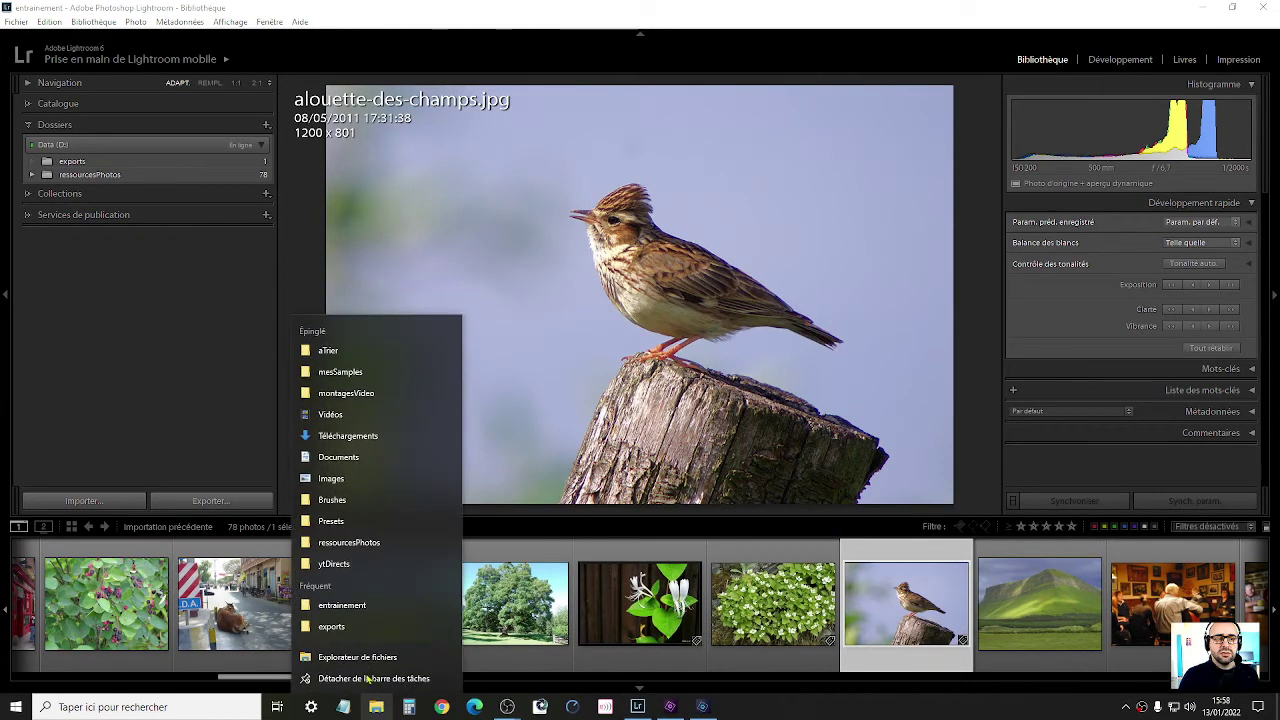
click(177, 317)
click(74, 162)
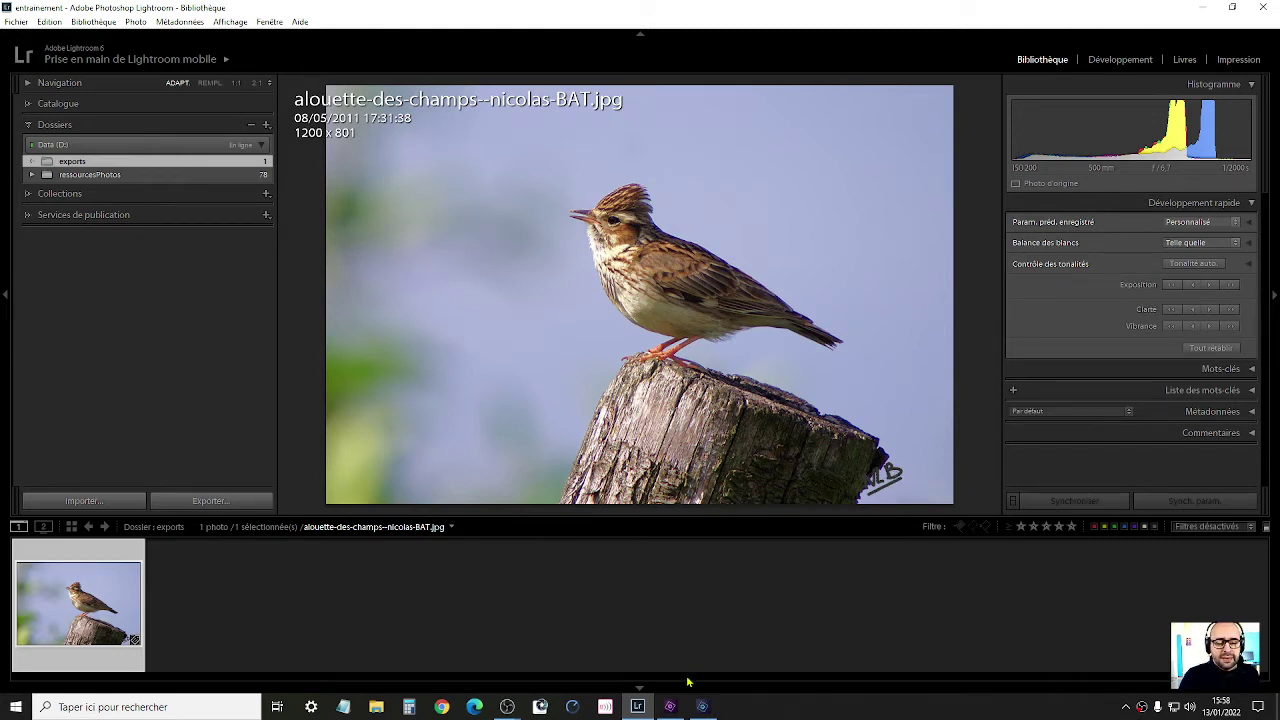
- Open the watermark editor, load the Signature Noire preset, and bring up its Effets de filigrane settings
click(49, 22)
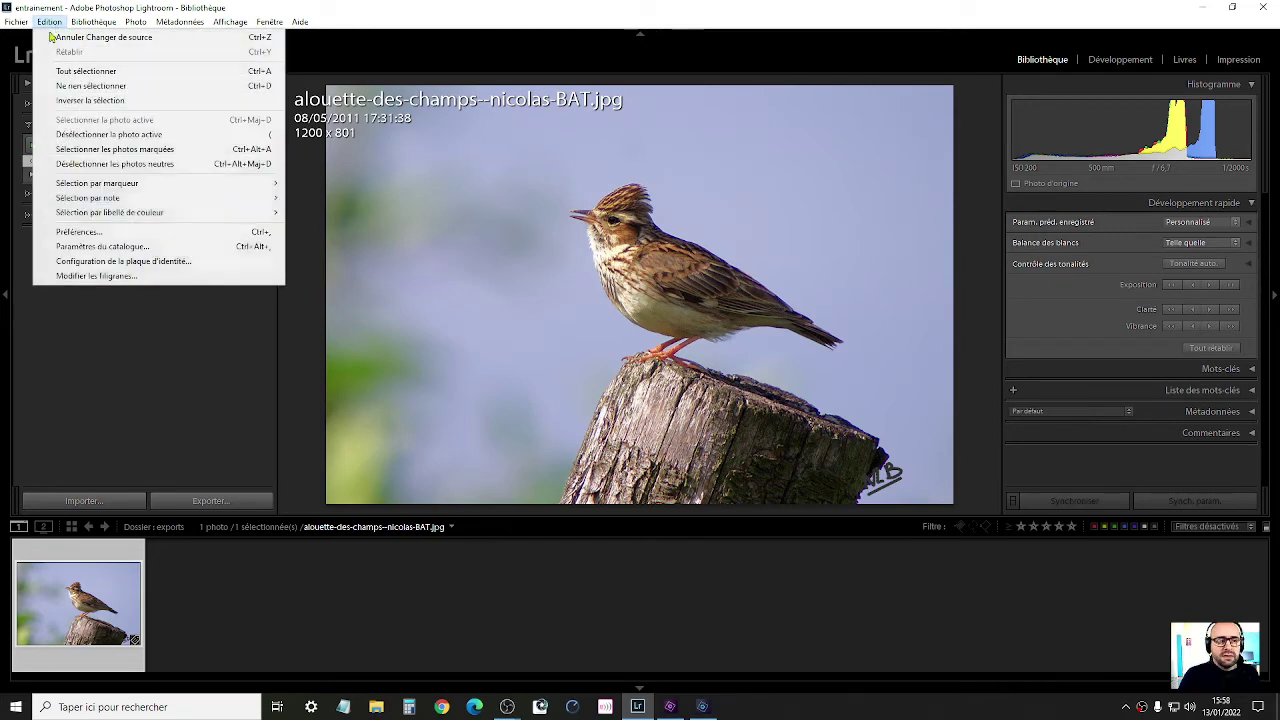
click(90, 275)
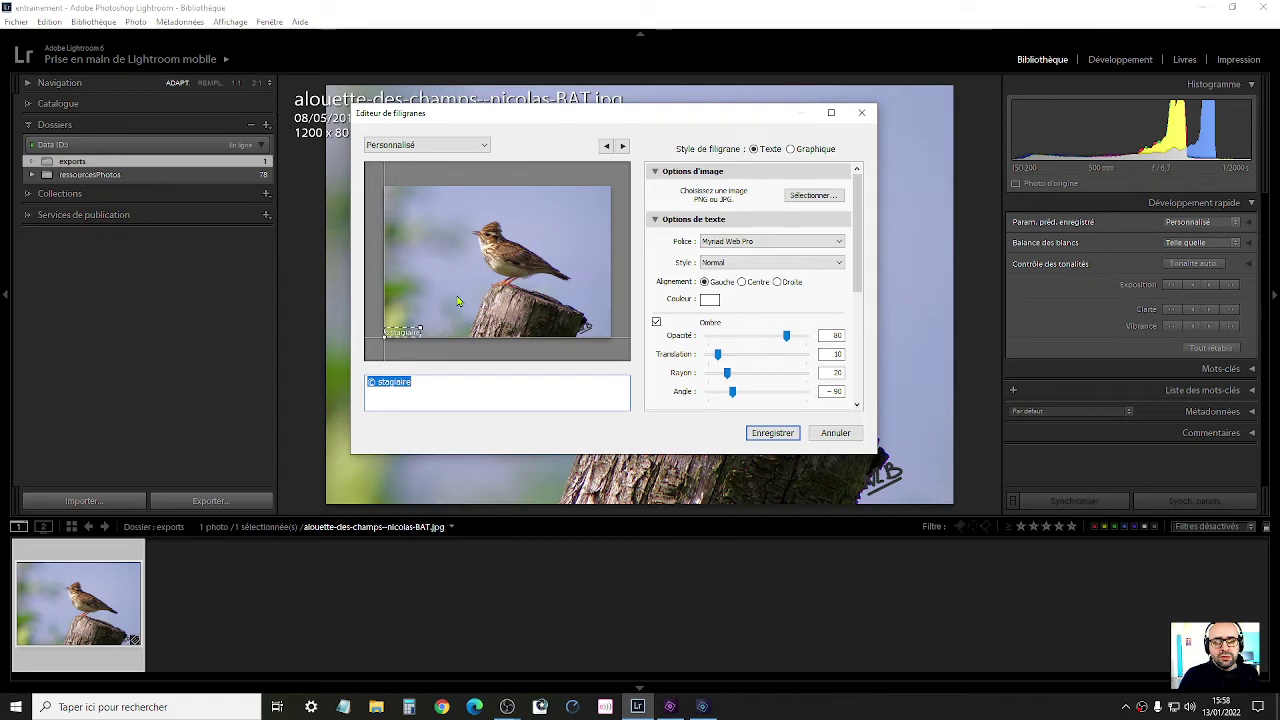
click(791, 148)
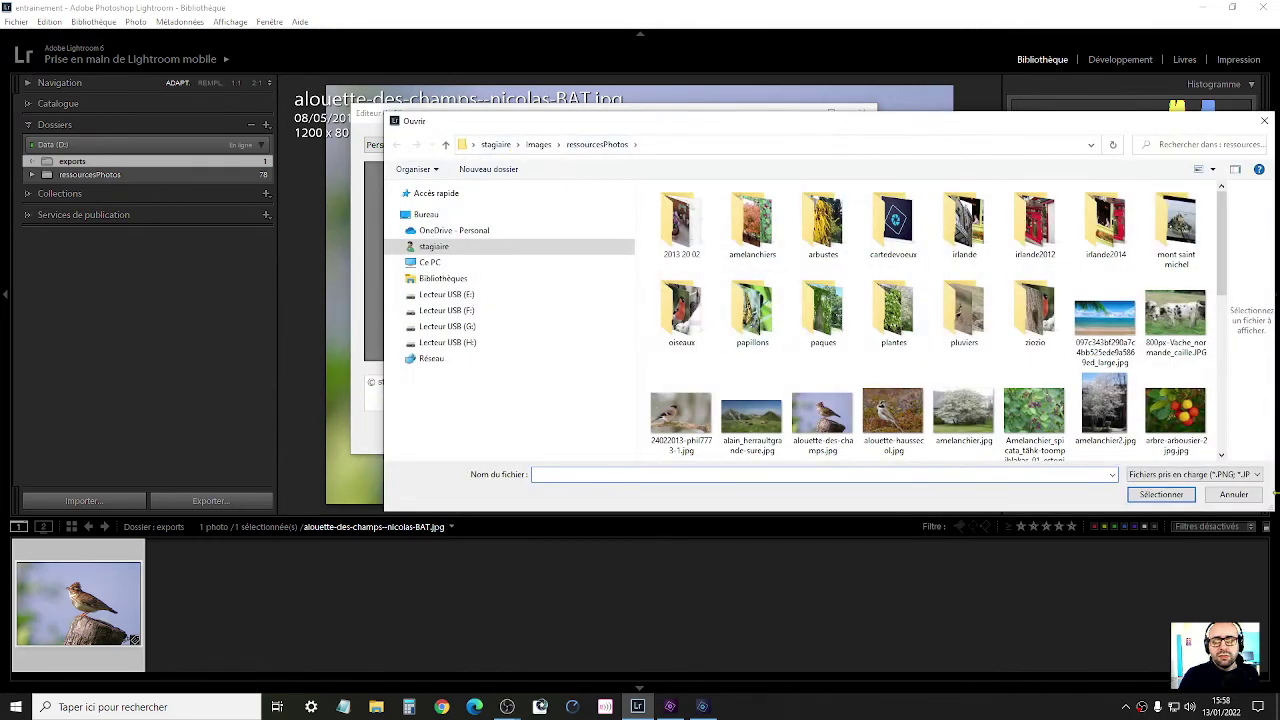
click(1236, 494)
click(410, 145)
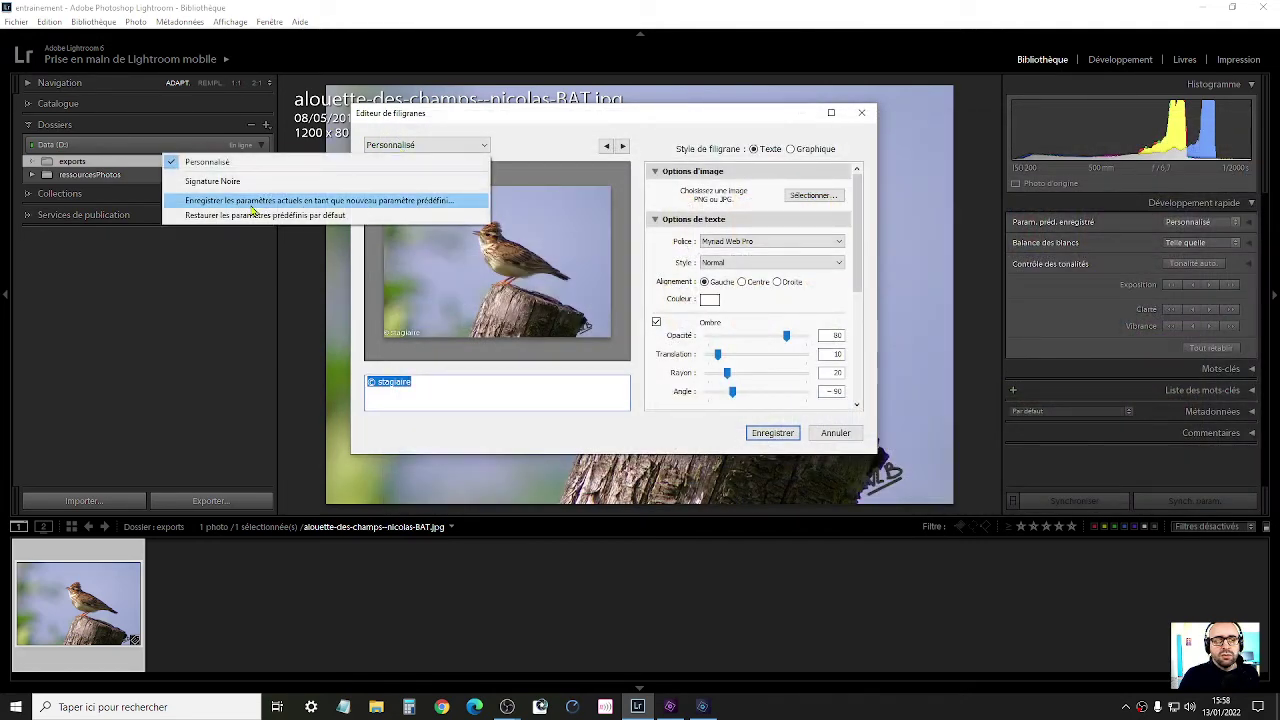
click(212, 181)
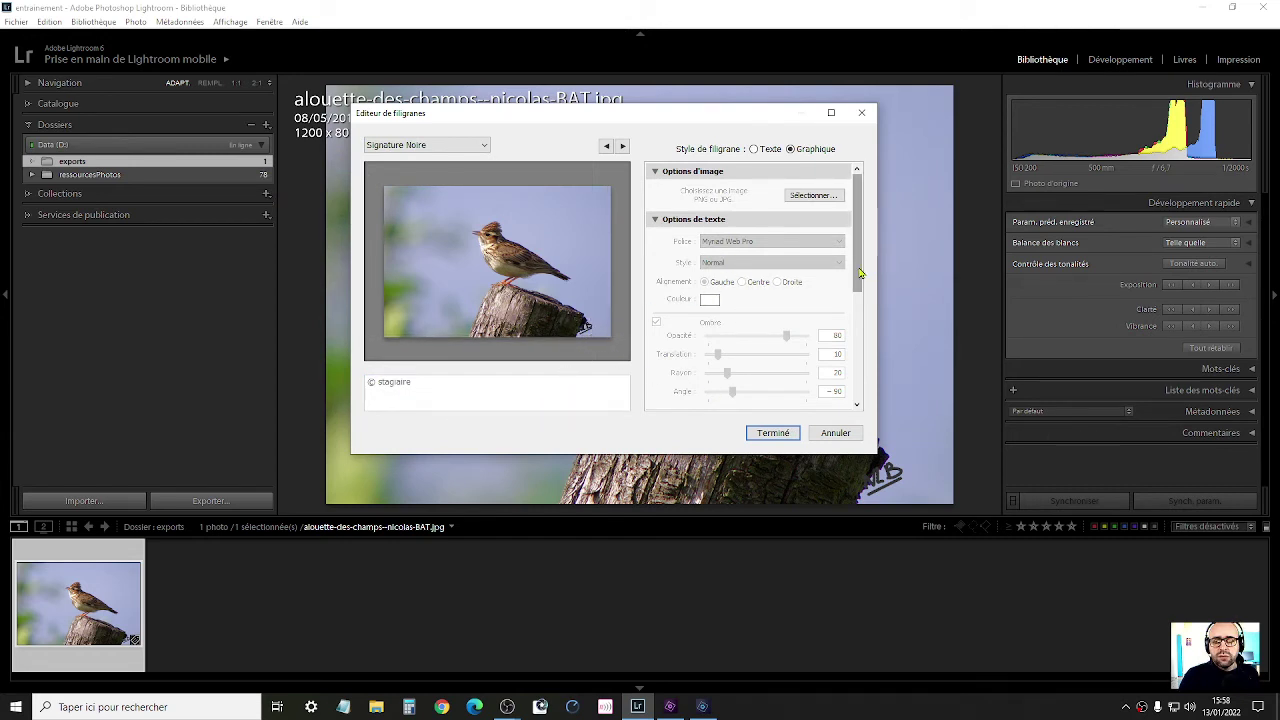
scroll(860, 272, down, 5)
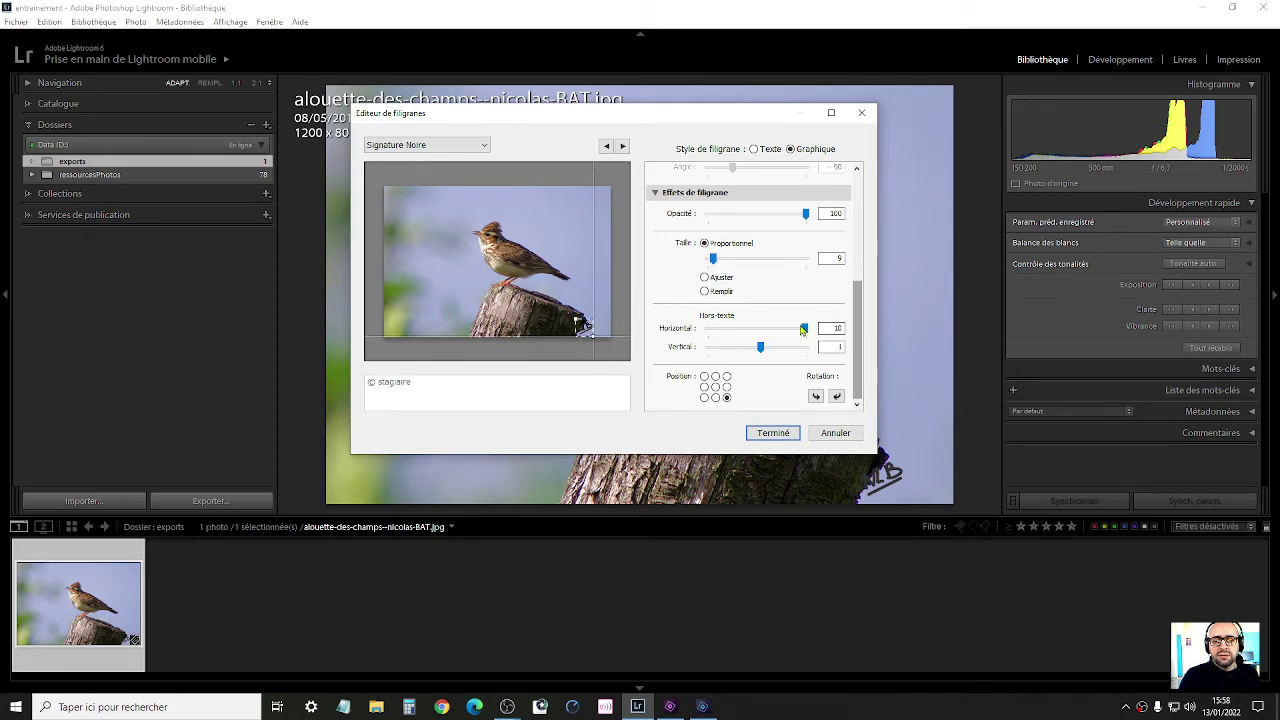
- Set the watermark's horizontal inset to 0, update the Signature Noire preset with it, and close the watermark editor
drag(803, 330, 758, 333)
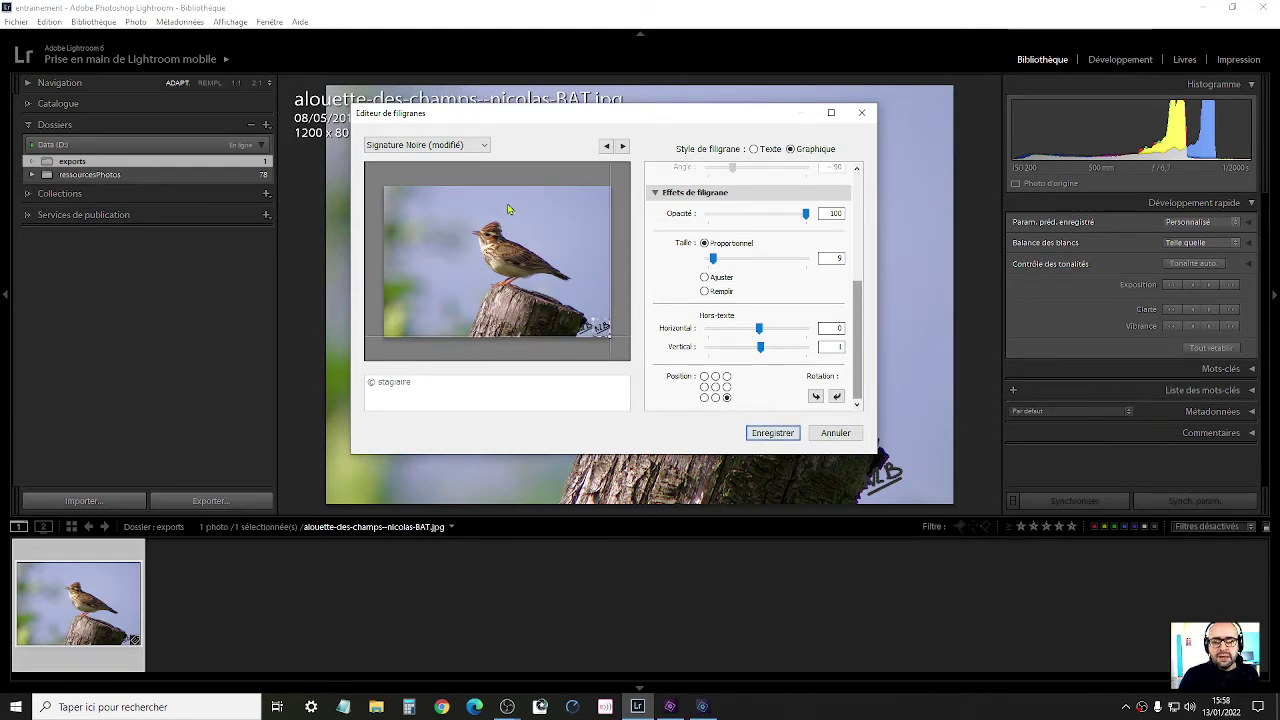
click(461, 144)
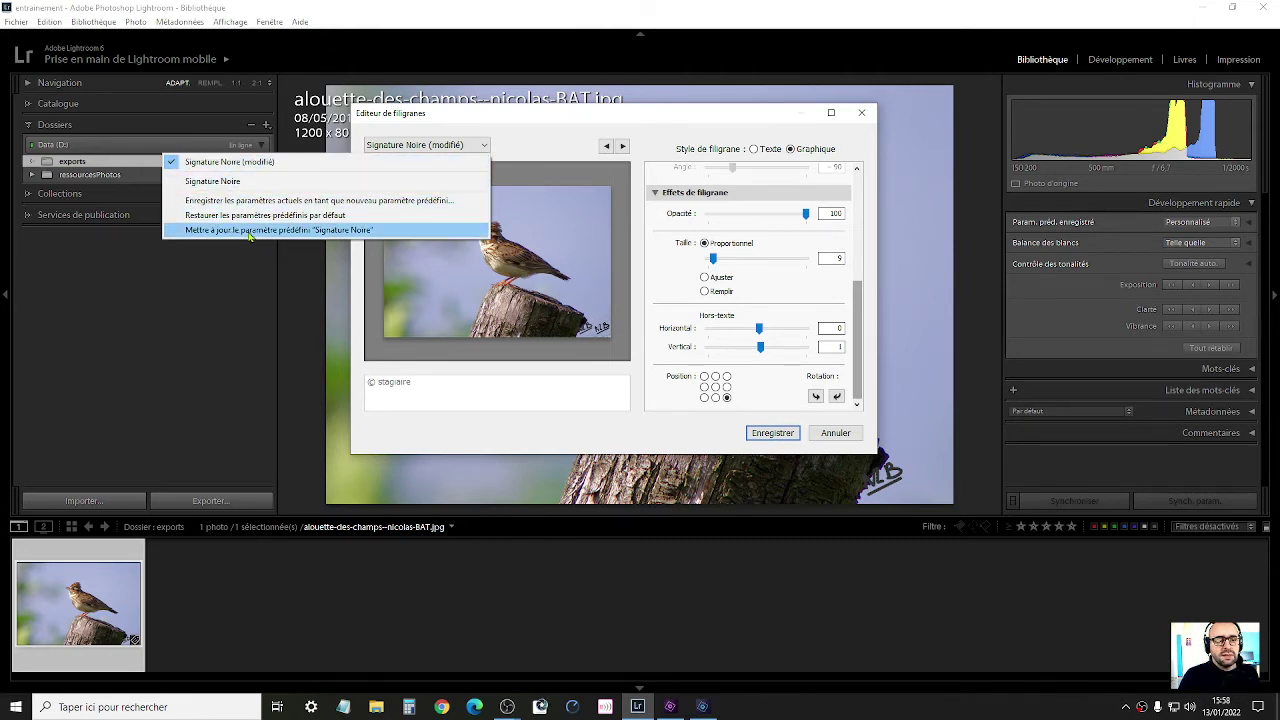
click(345, 230)
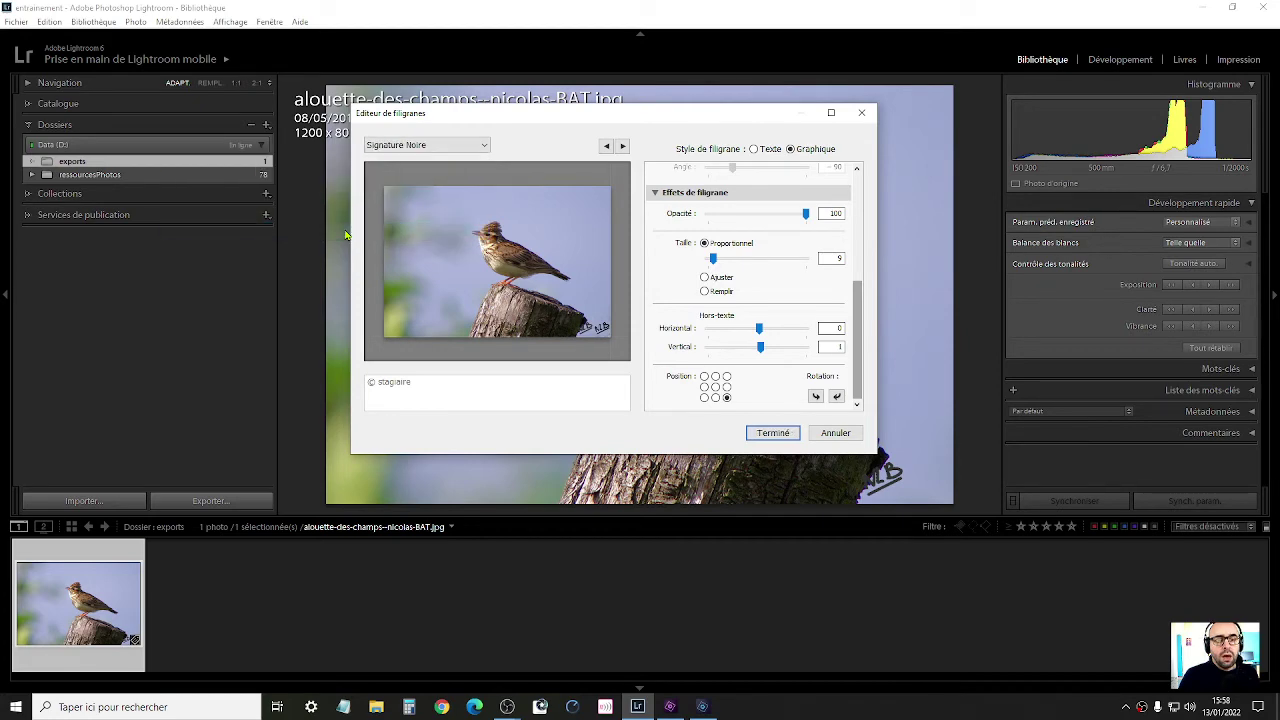
click(786, 434)
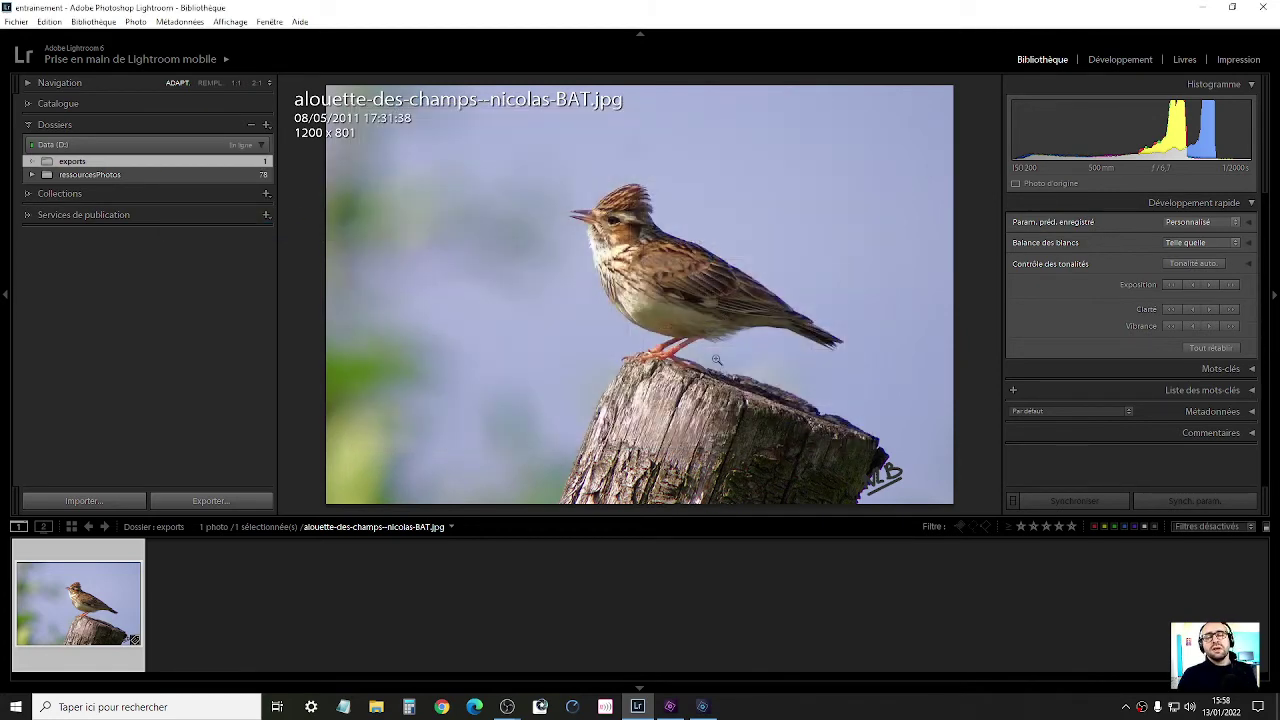
- Delete the exported lark photo in the exports folder from the disk
right_click(579, 238)
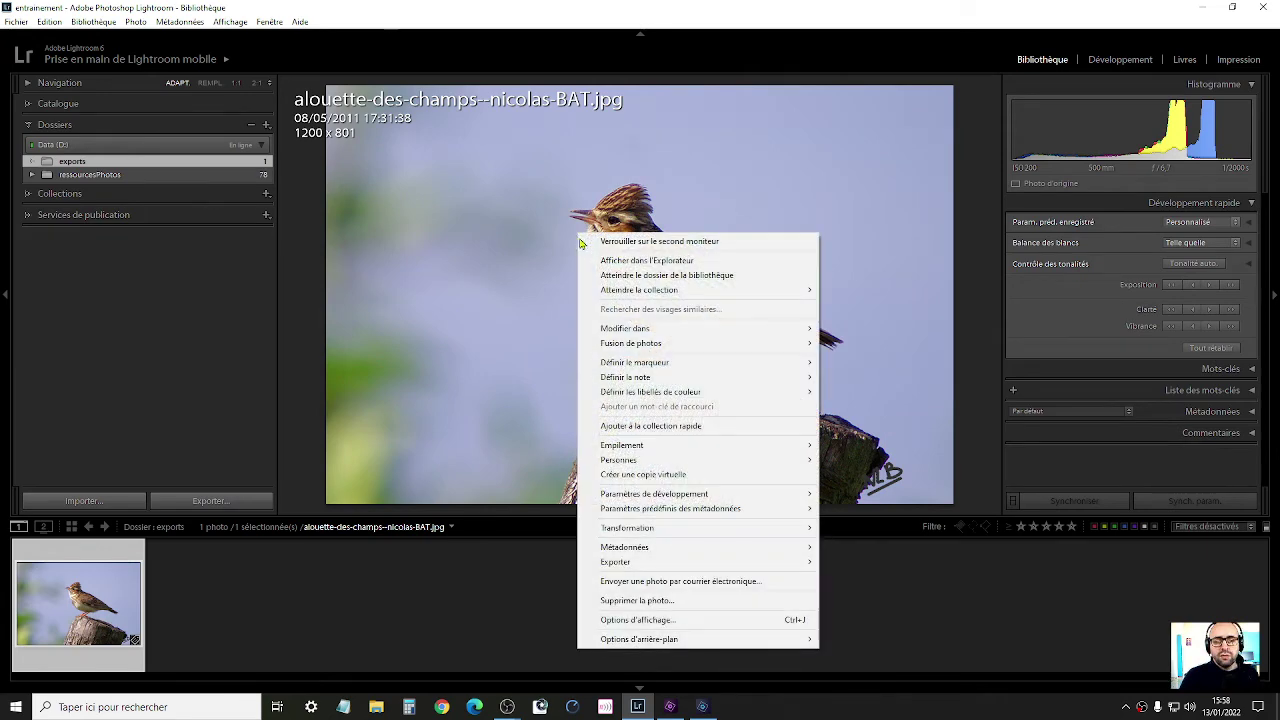
click(637, 600)
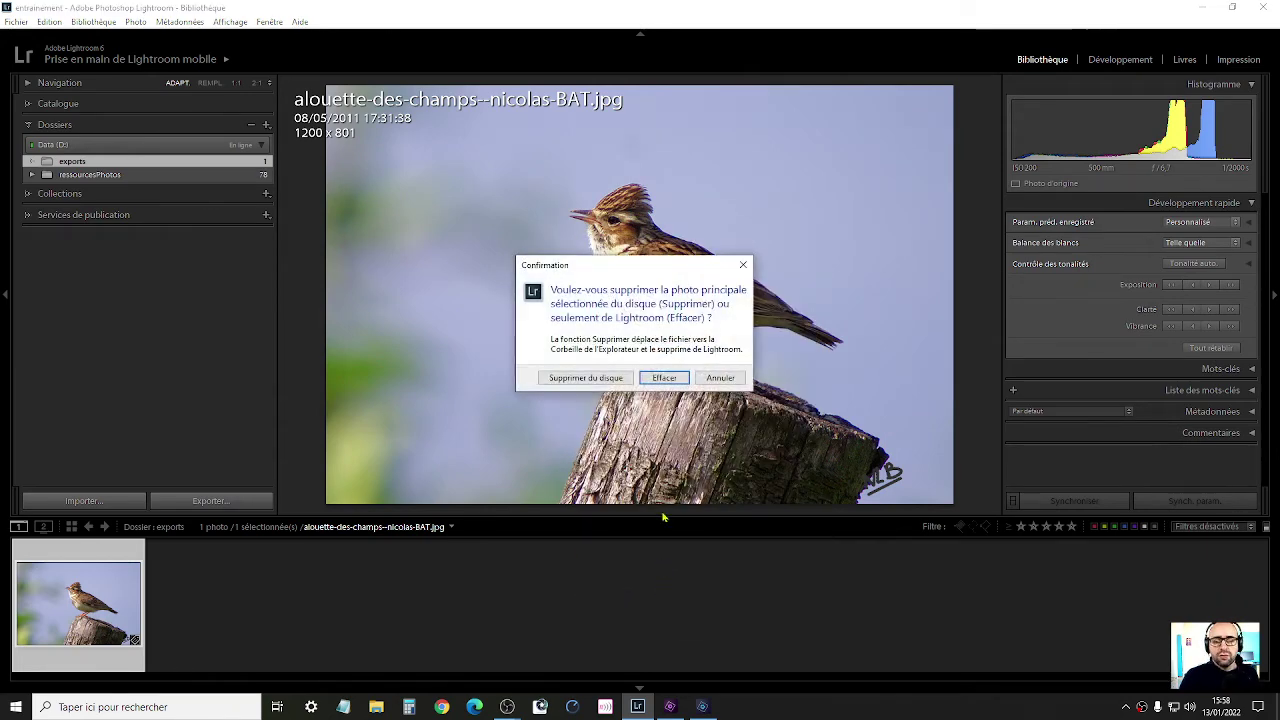
click(575, 380)
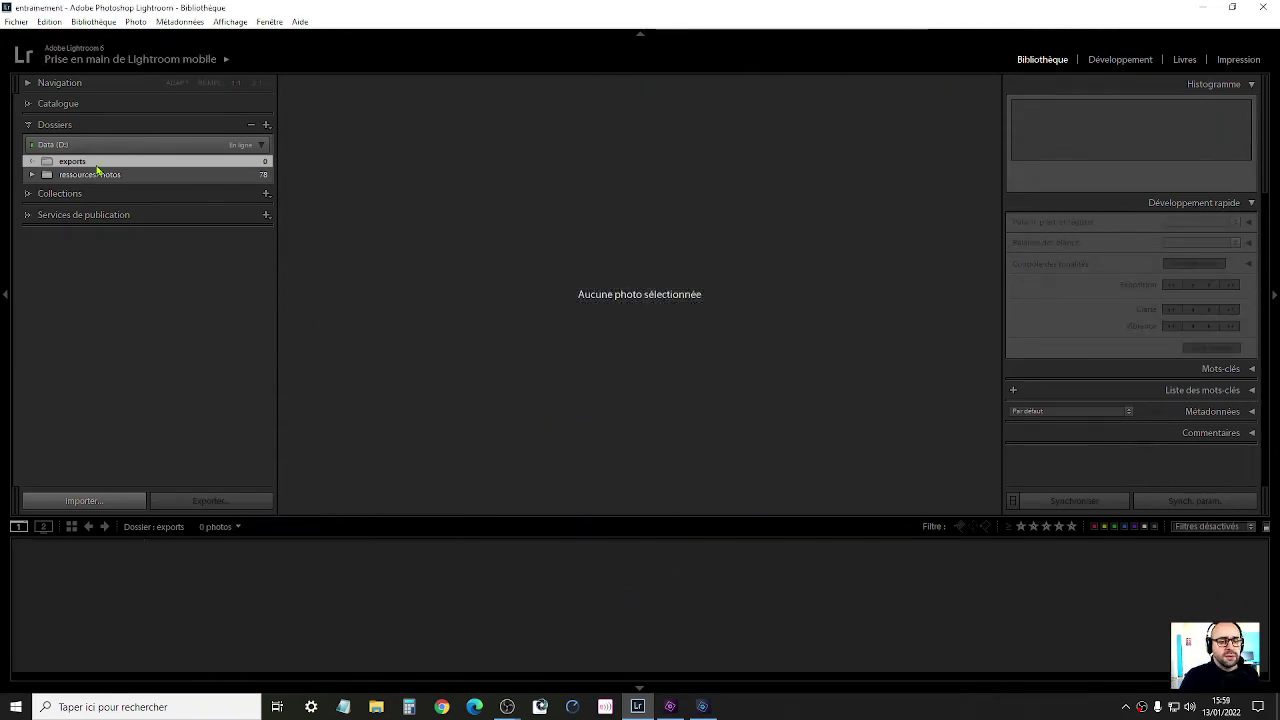
- Find irlande 1.jpg in the ressourcesPhotos folder and show it enlarged
click(93, 175)
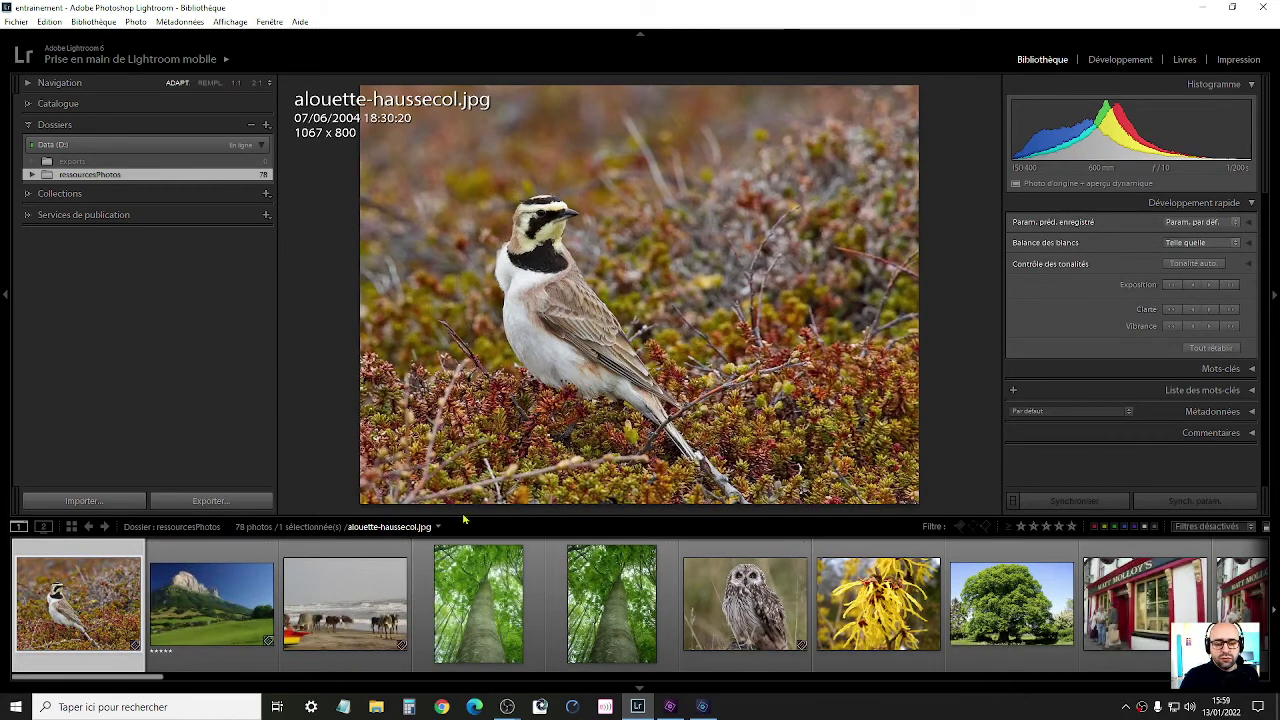
scroll(400, 600, down, 5)
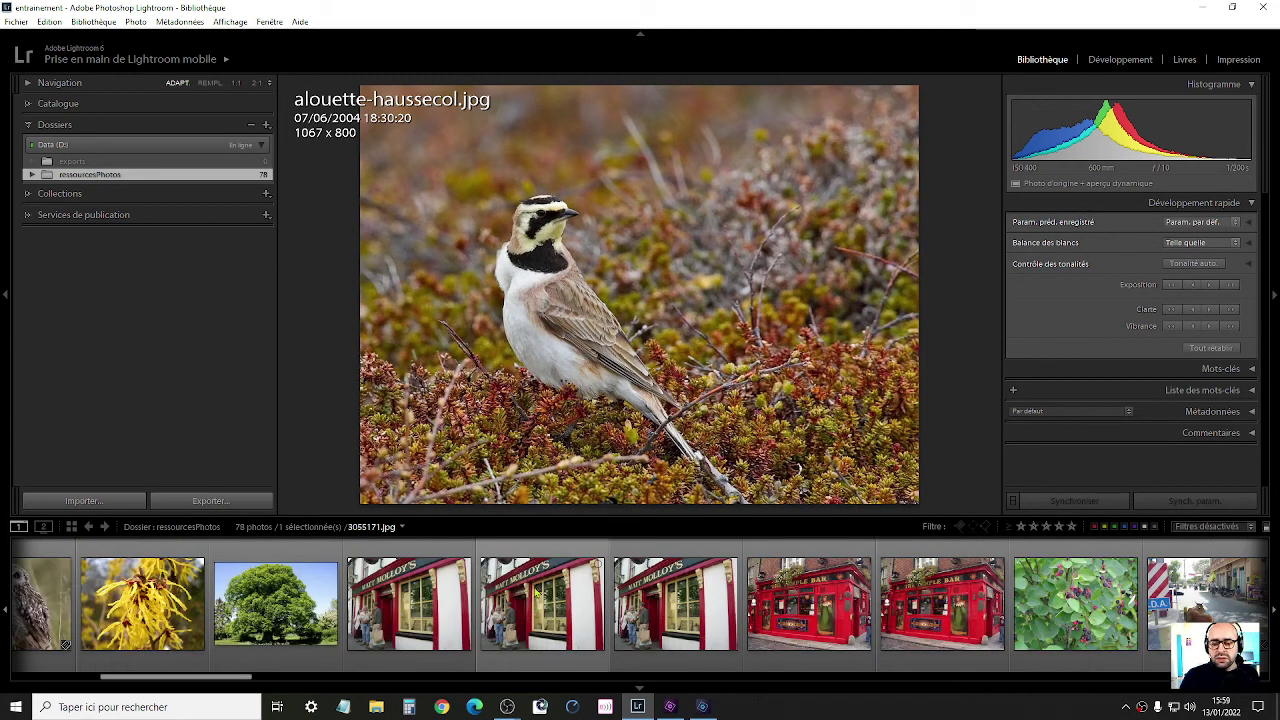
key(g)
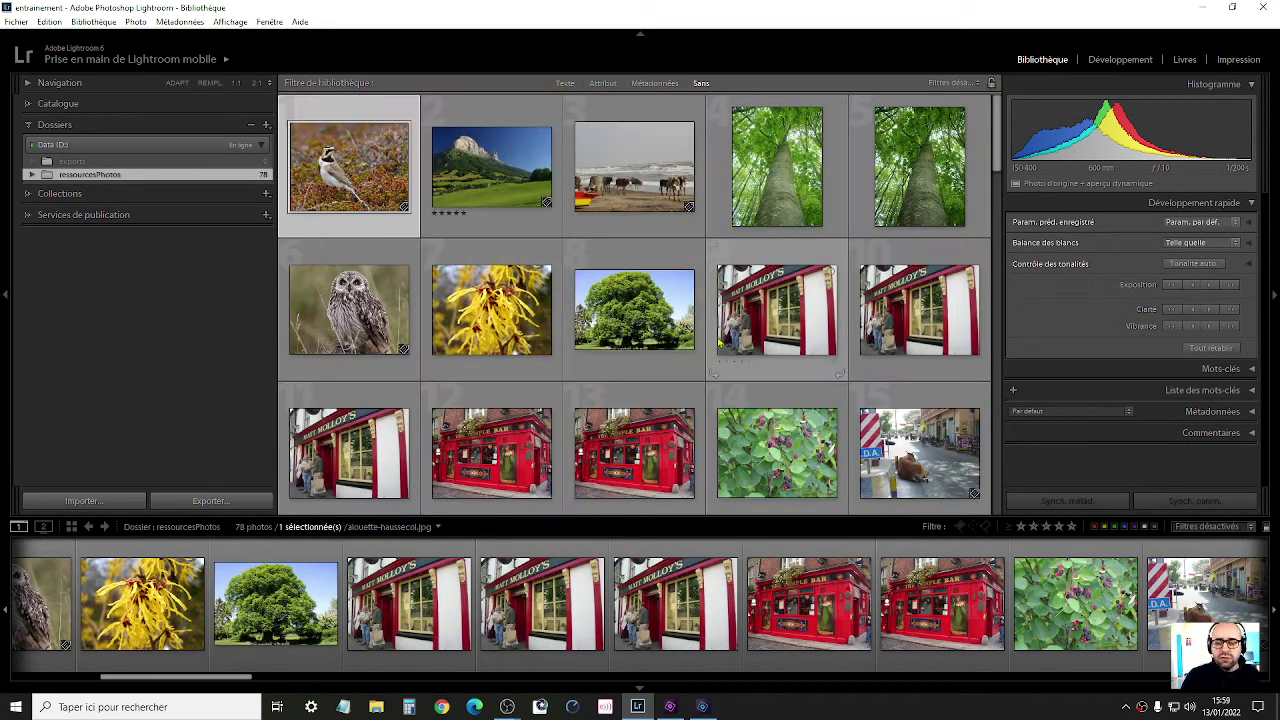
click(815, 326)
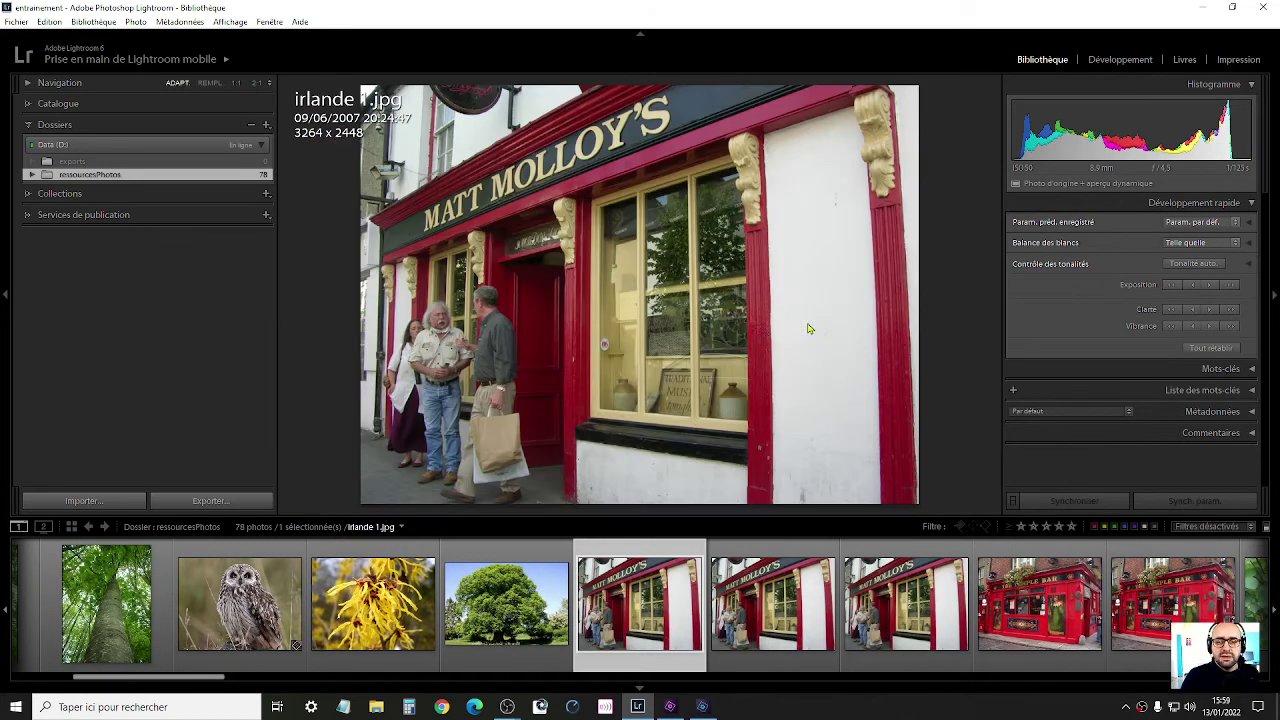
double_click(815, 326)
- Export irlande 1.jpg with the Export 30x20 -- signature noire preset and view the result in the exports folder
right_click(670, 296)
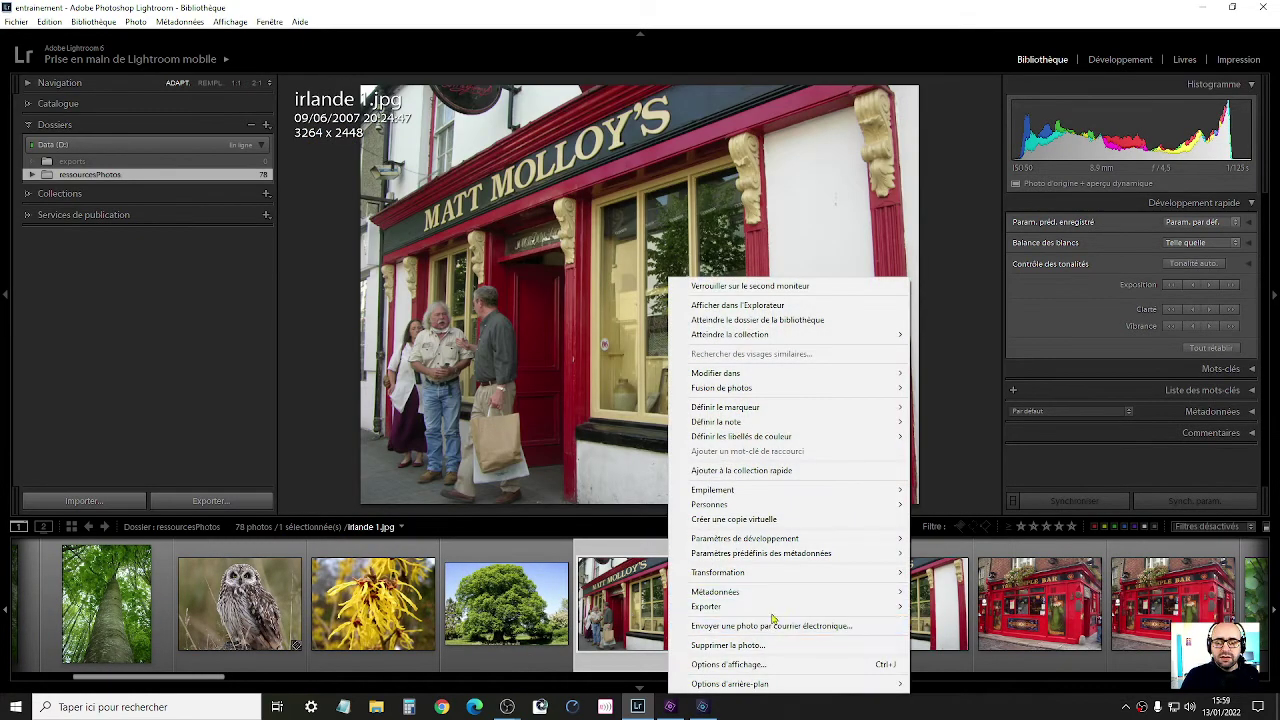
mouse_move(860, 614)
click(988, 592)
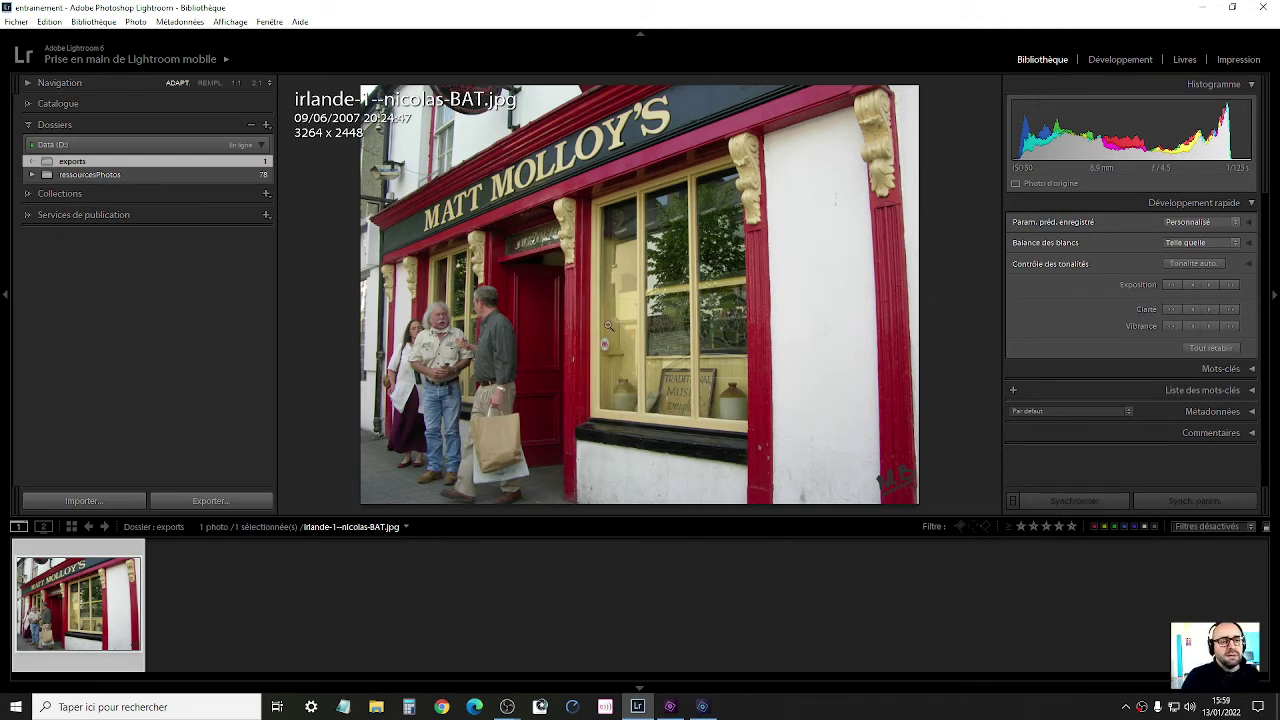
click(203, 177)
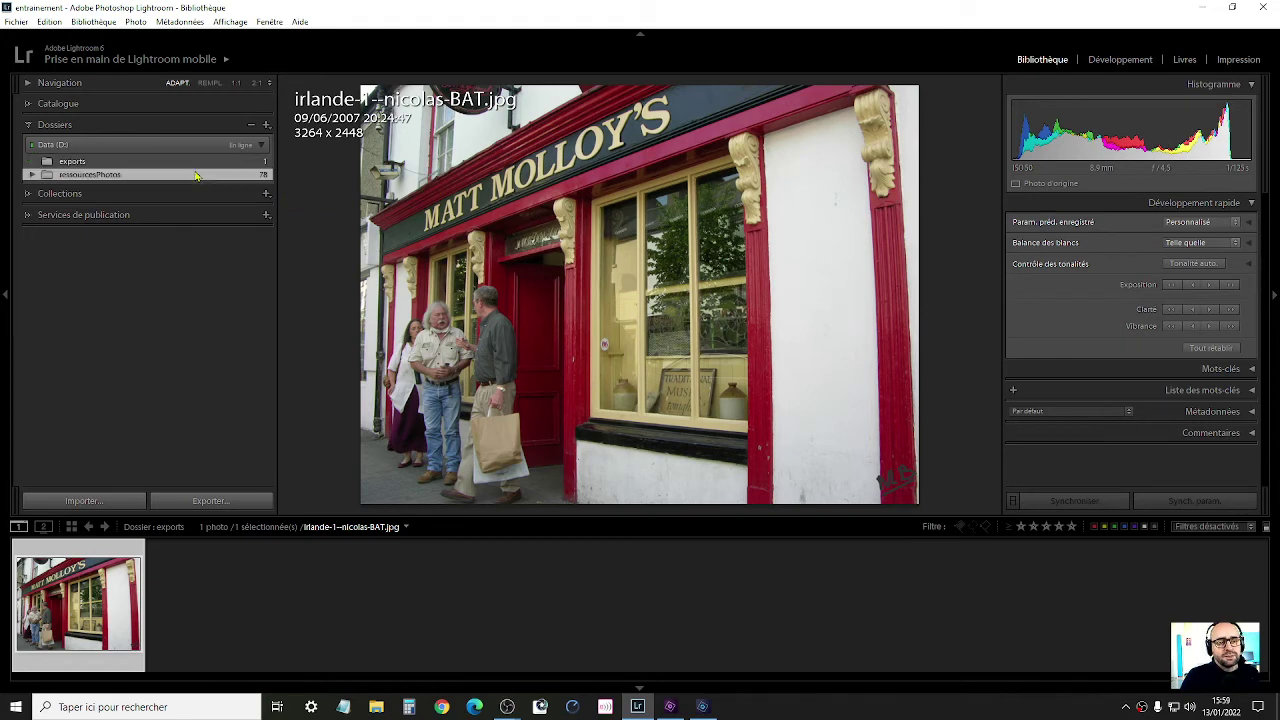
click(116, 163)
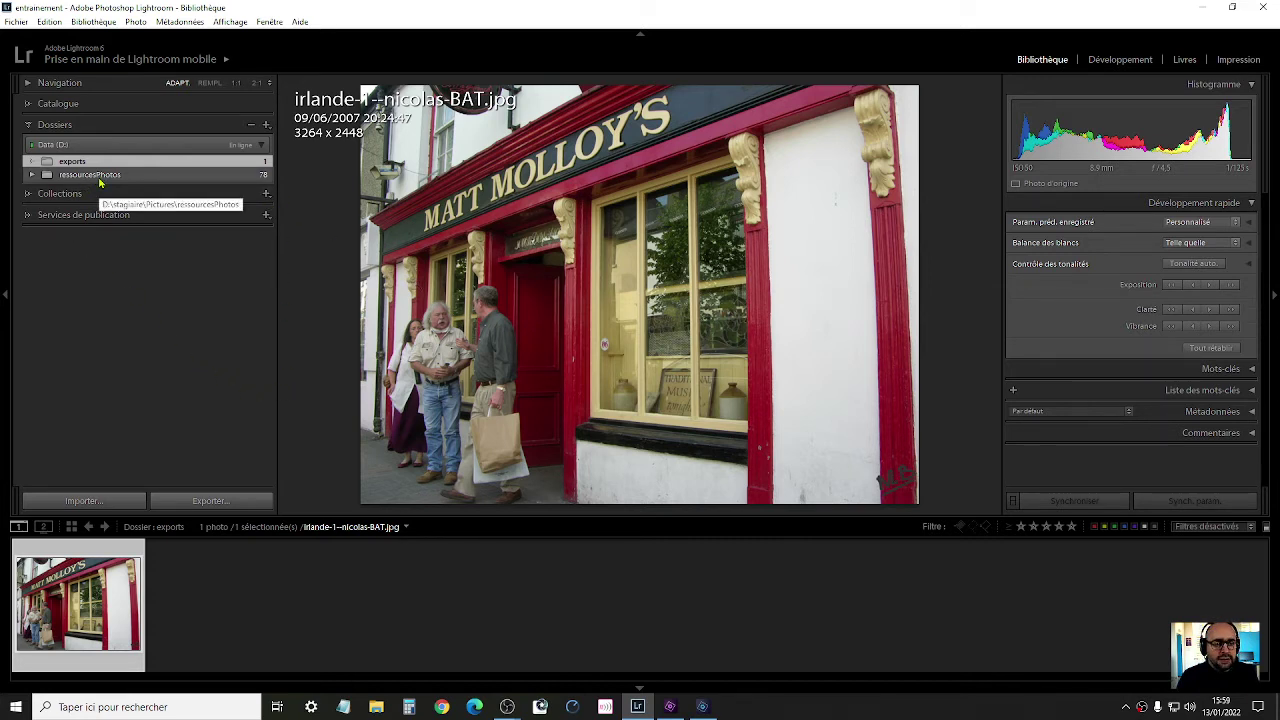
- Open the watermark editor, load the Signature Noire preset, and replace its image with signature-blanche.png
click(49, 21)
click(96, 275)
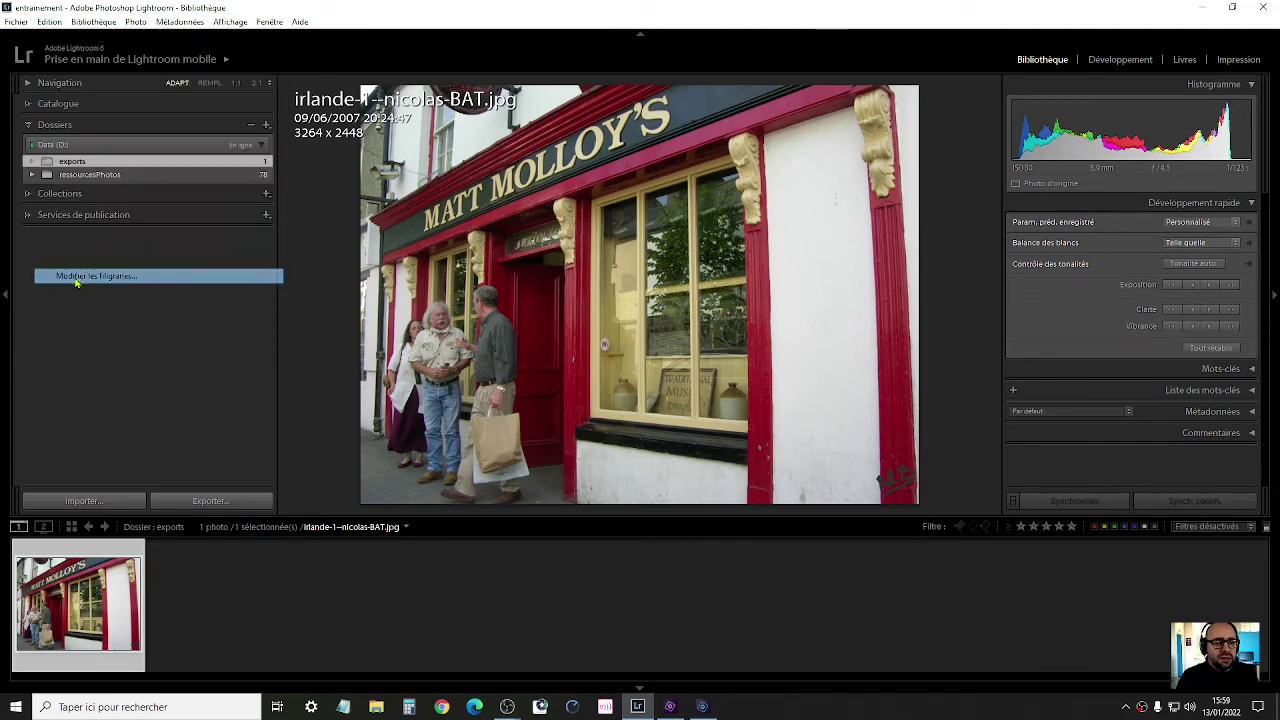
click(408, 145)
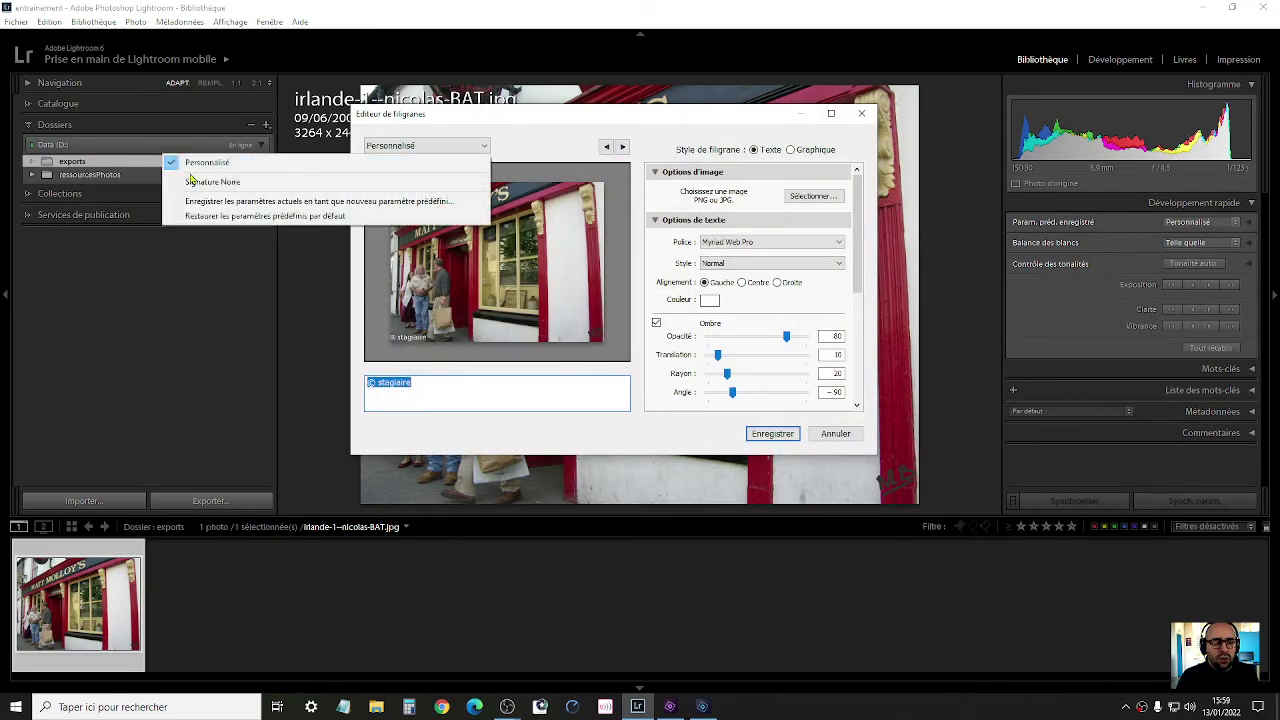
click(249, 187)
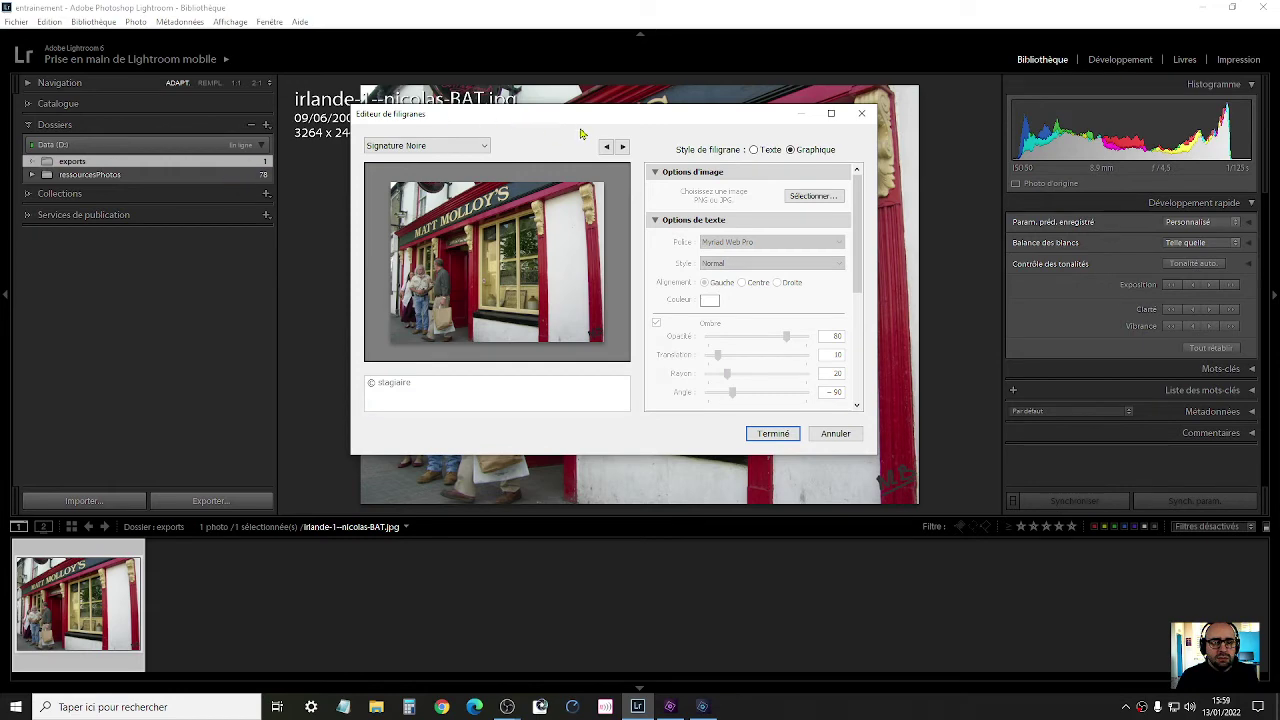
click(826, 200)
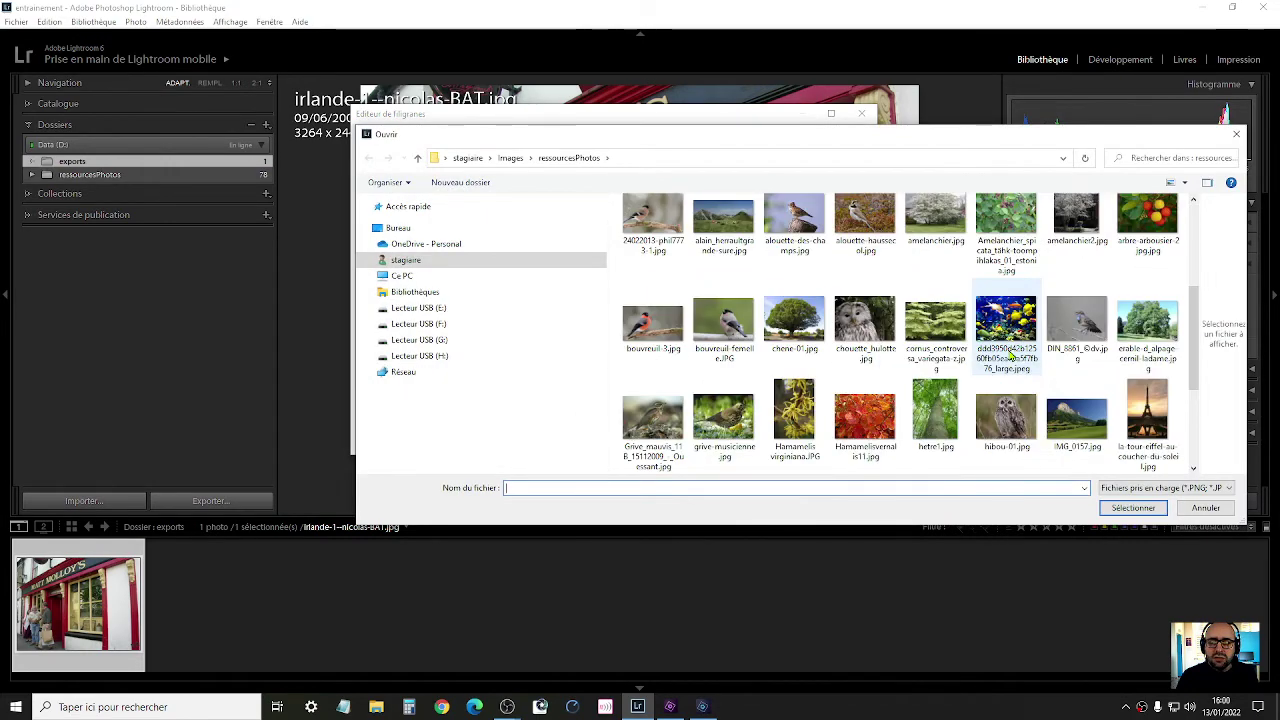
scroll(1010, 355, down, 2)
click(950, 345)
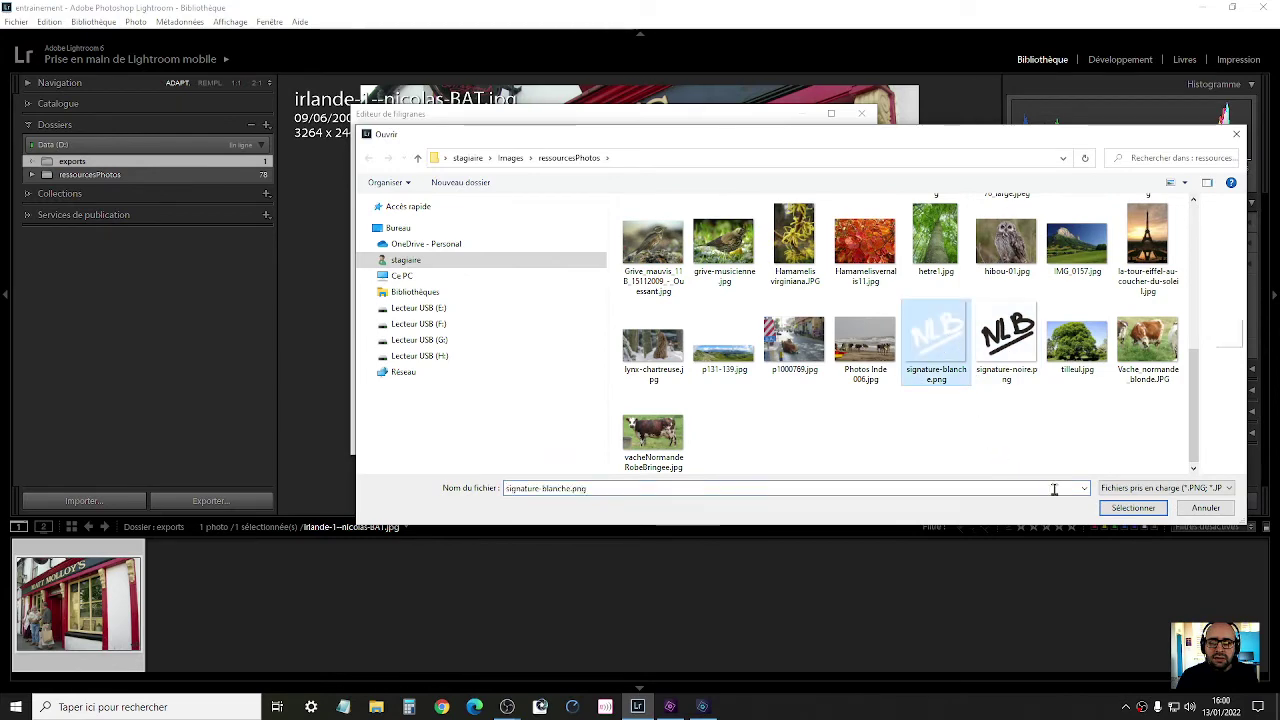
click(1133, 507)
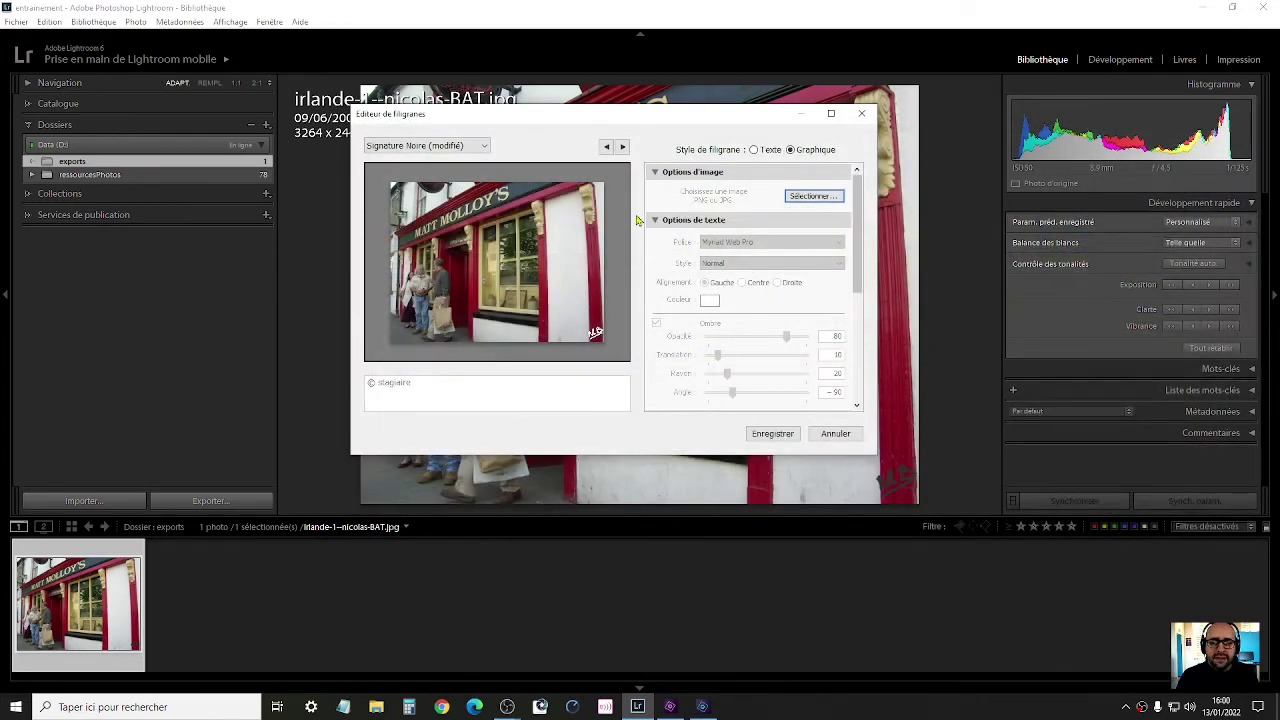
- Save the current watermark settings as a new preset named "signature blanche" and close the watermark editor
click(484, 146)
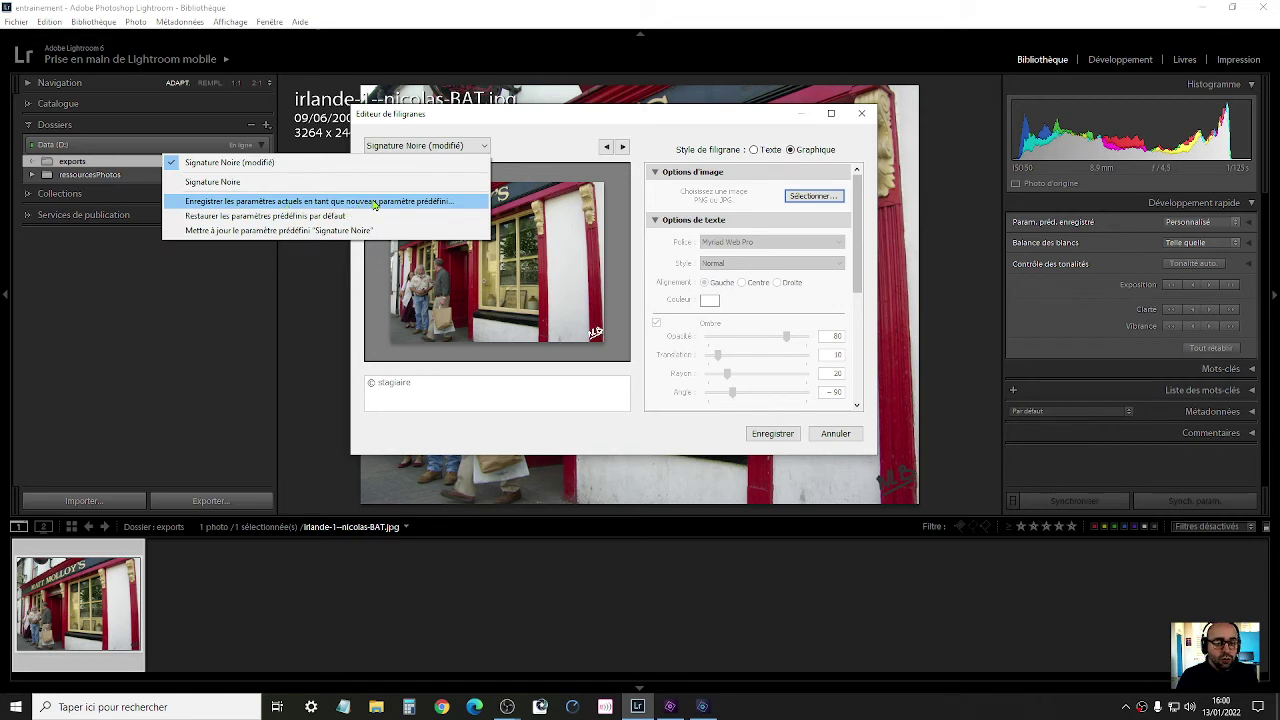
click(374, 204)
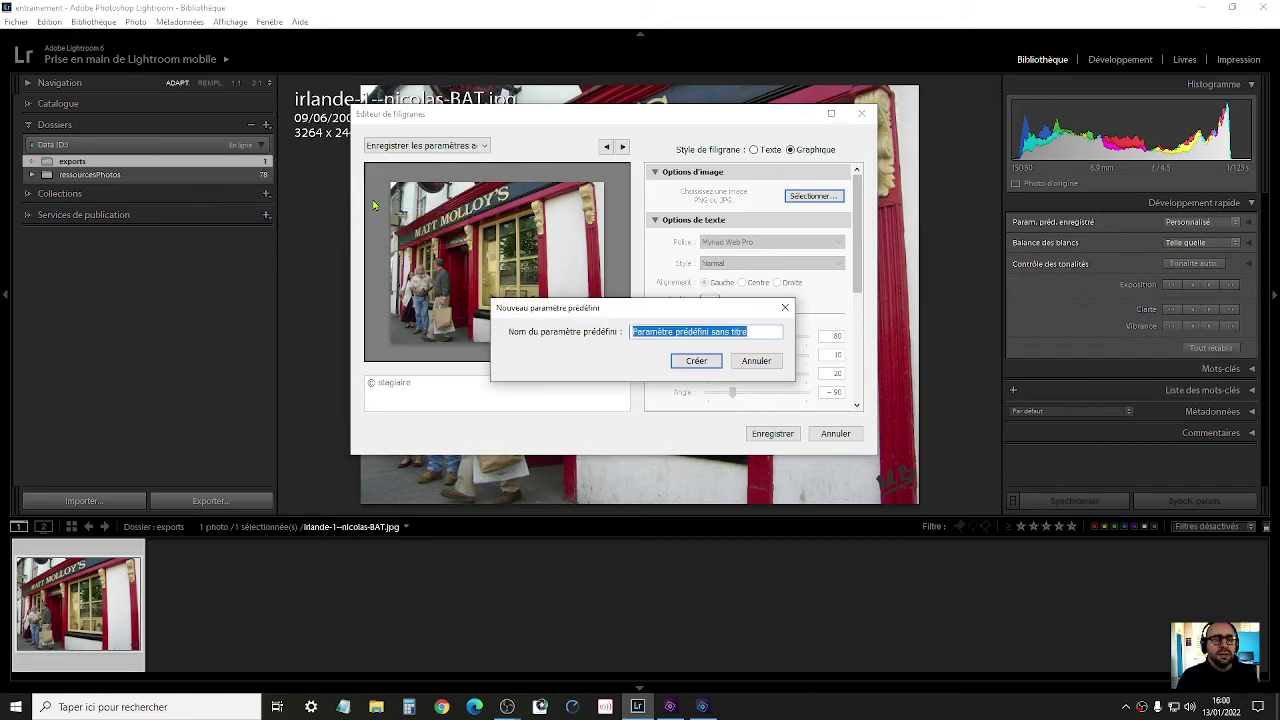
text(s)
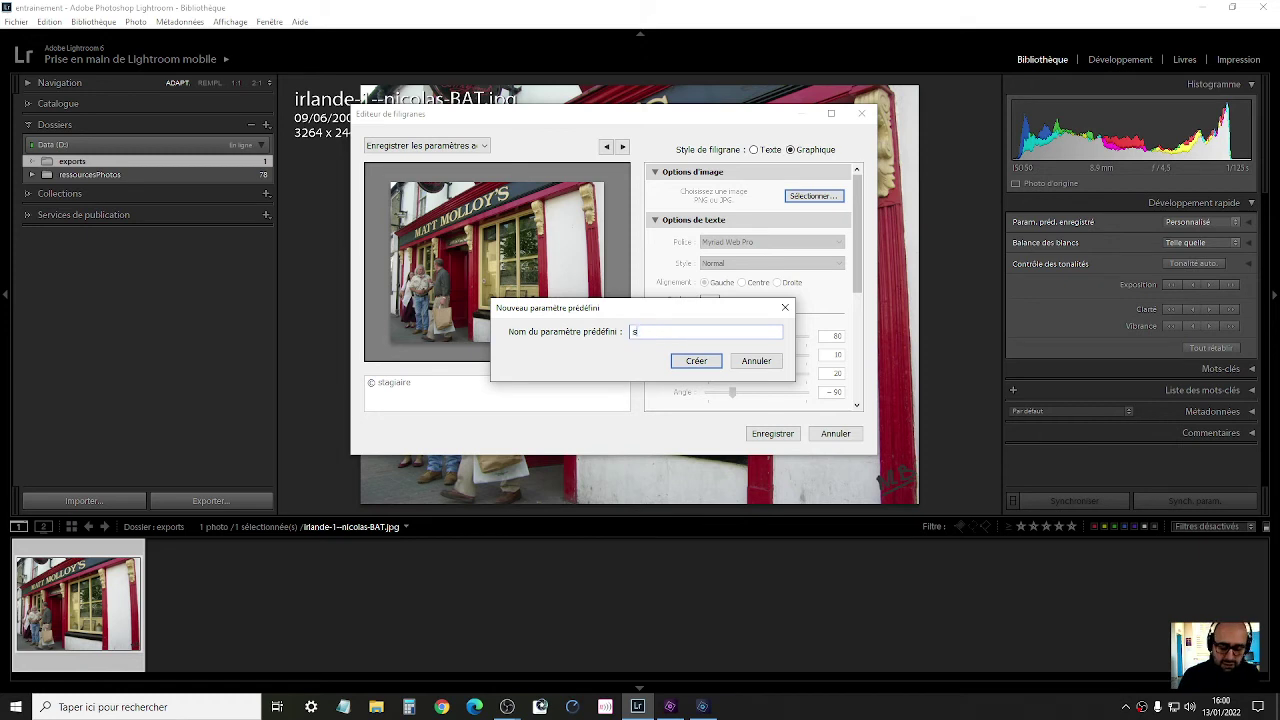
text(ignatur)
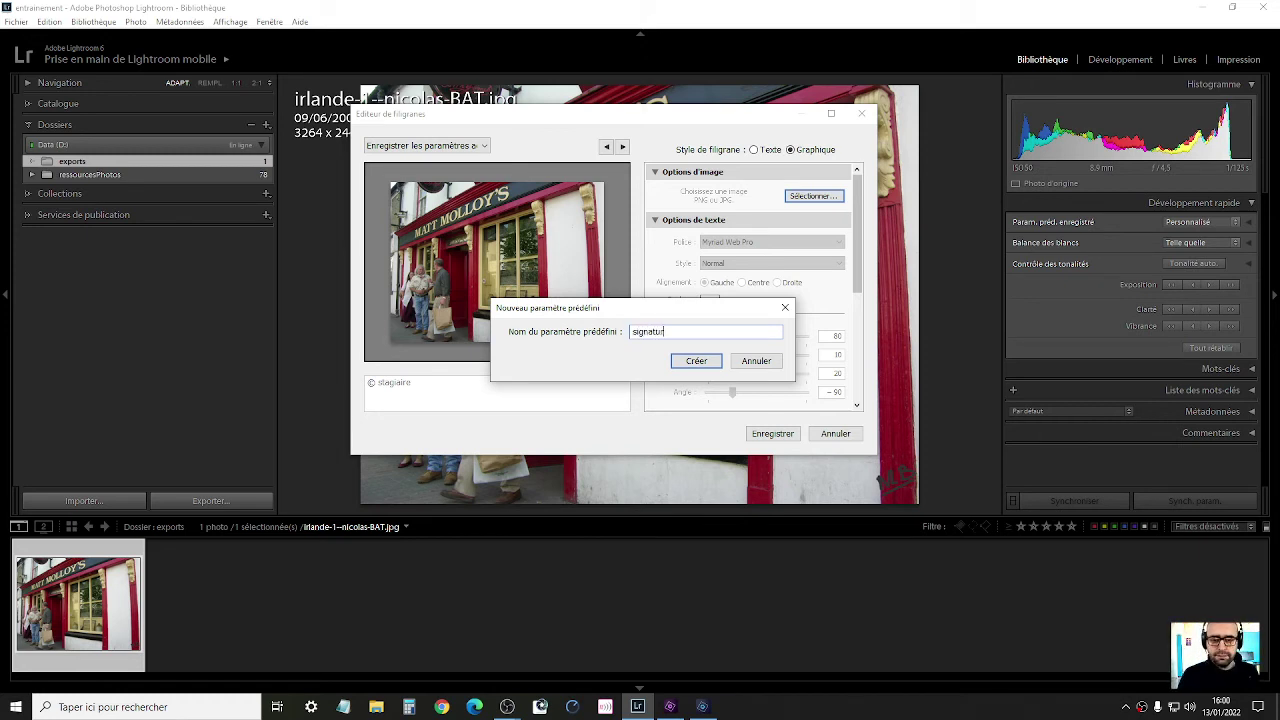
text(e bl)
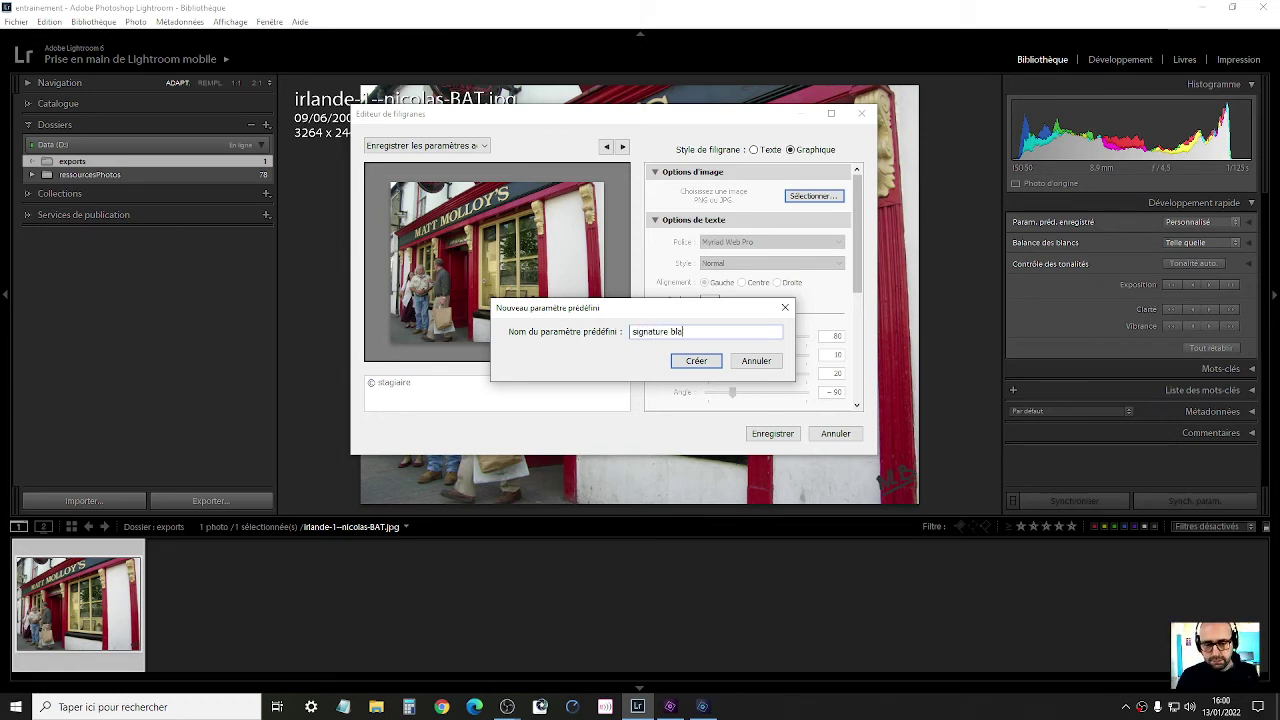
text(a,c)
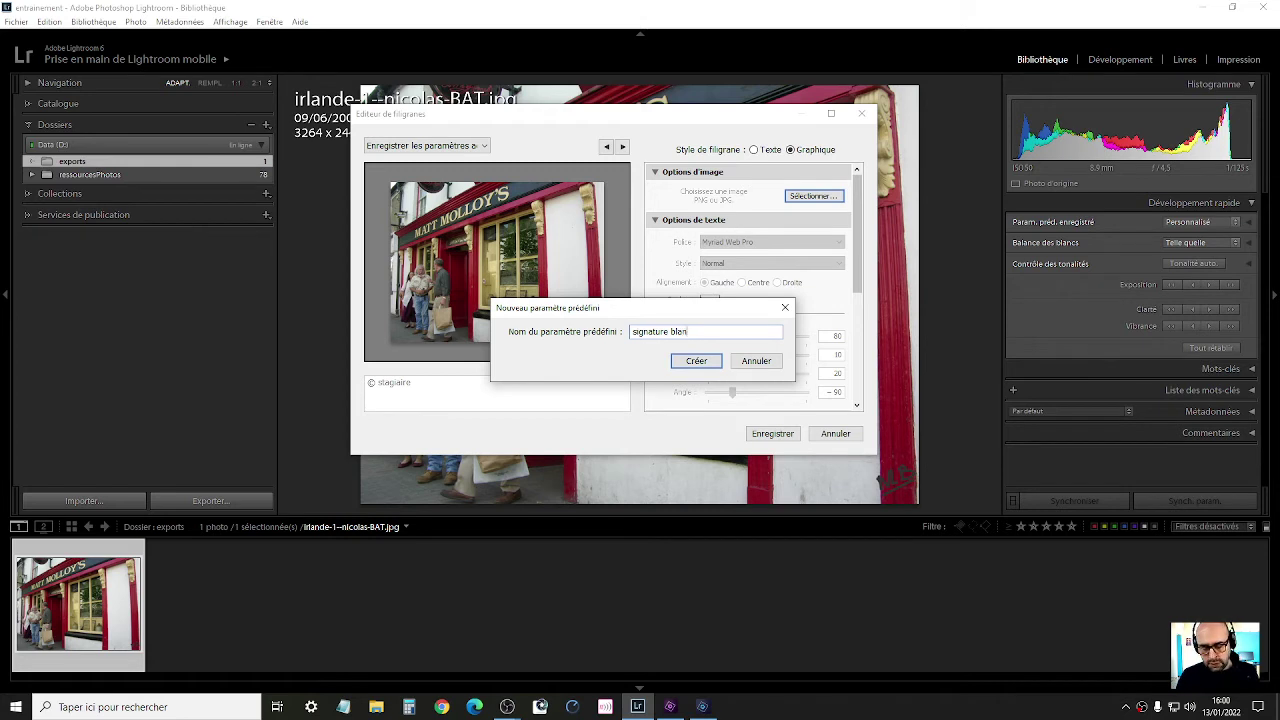
key(Return)
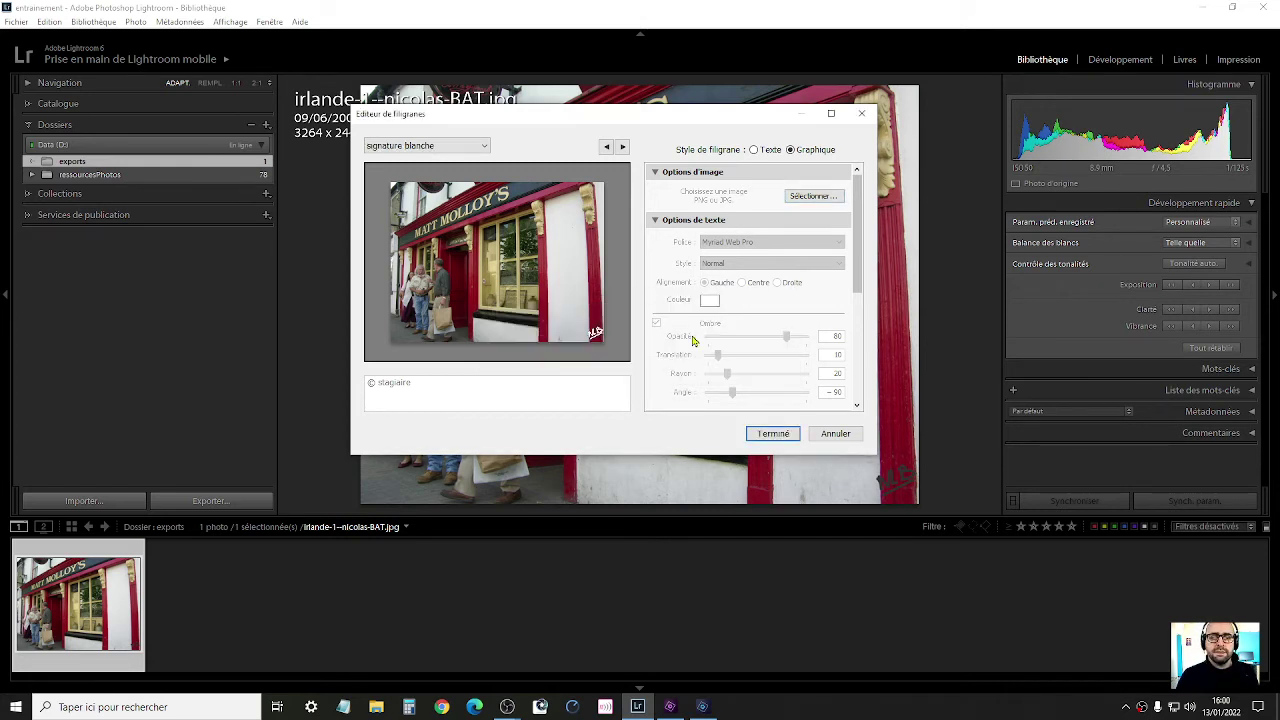
click(757, 432)
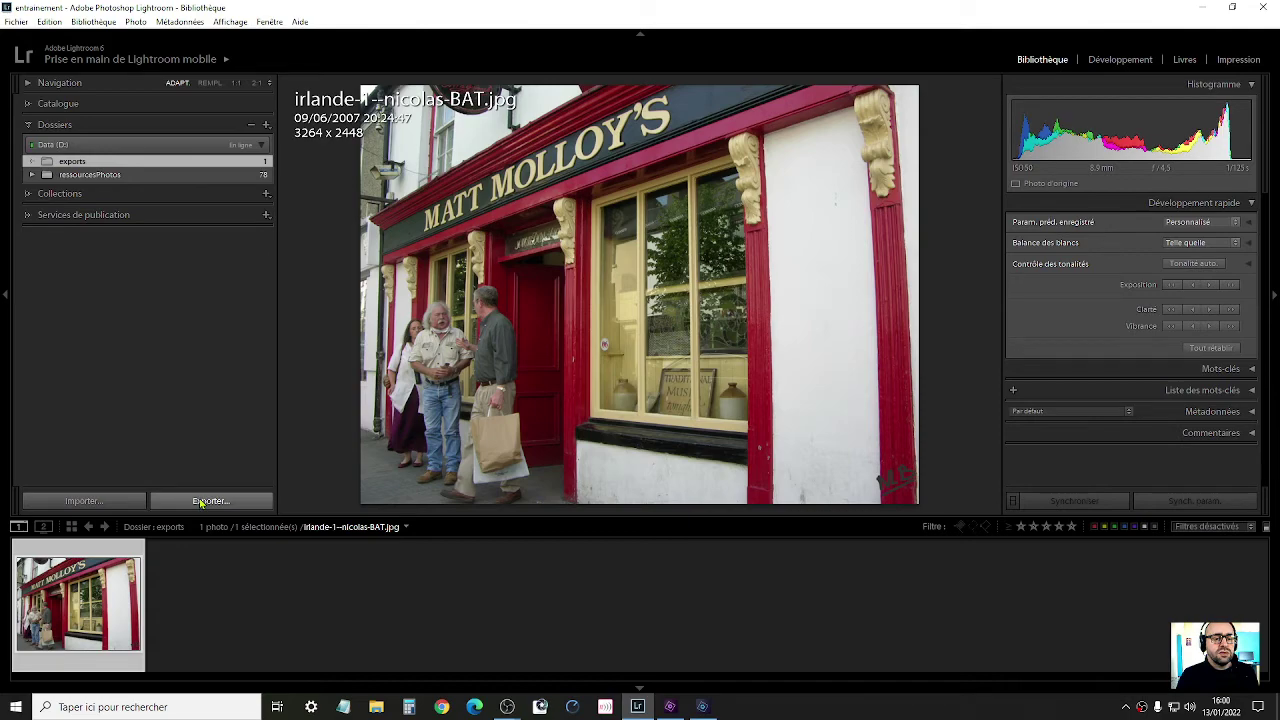
- Load the Export 30x20 -- signature noire preset in the export settings and change its watermark to signature blanche
right_click(488, 247)
click(162, 415)
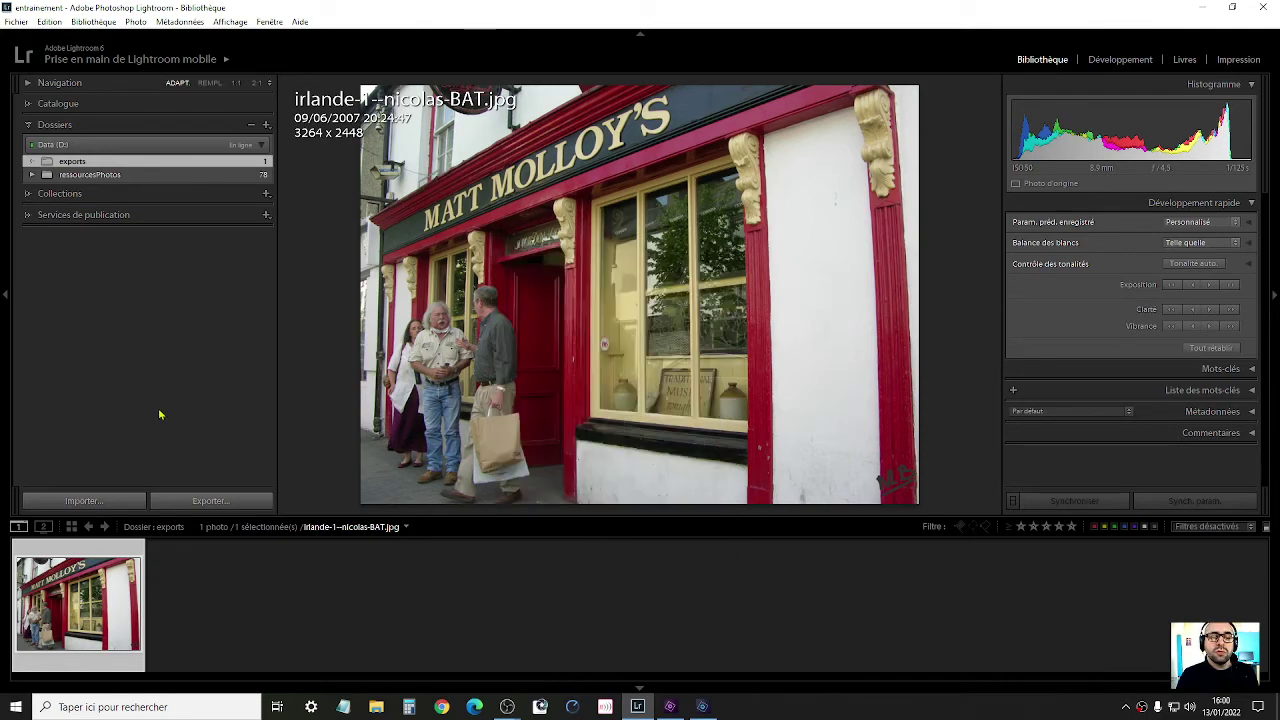
click(210, 501)
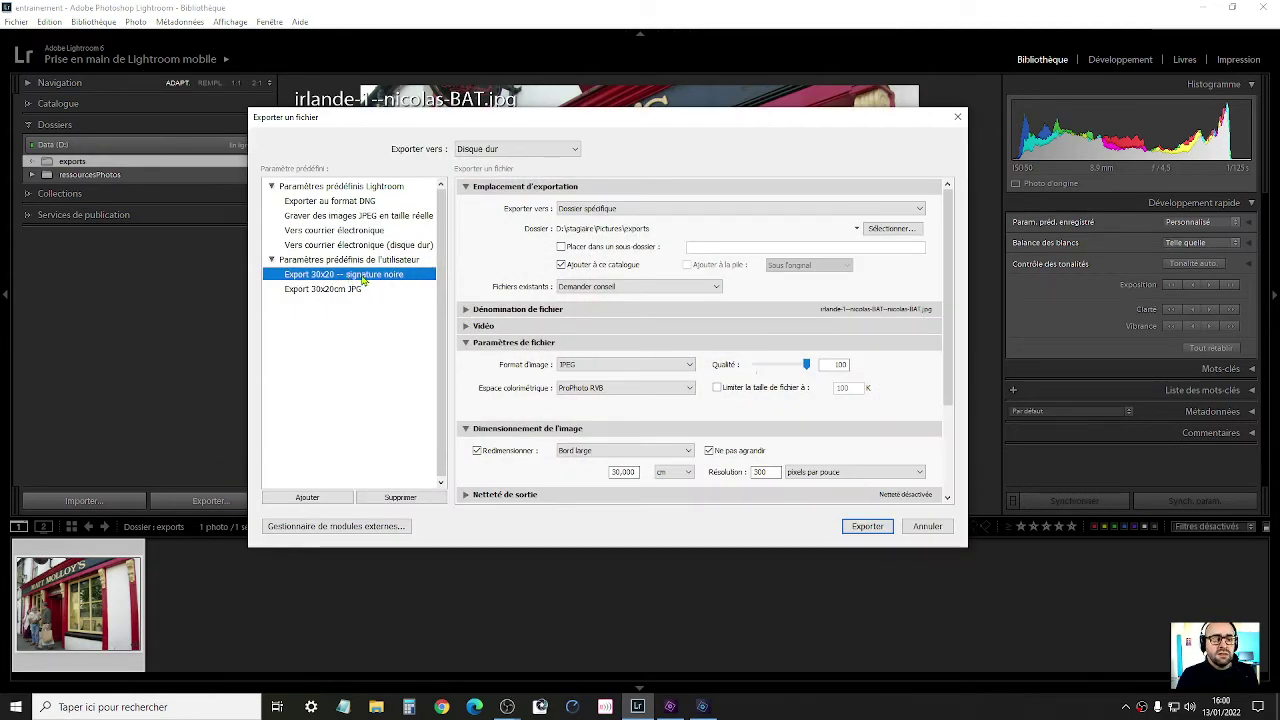
right_click(362, 274)
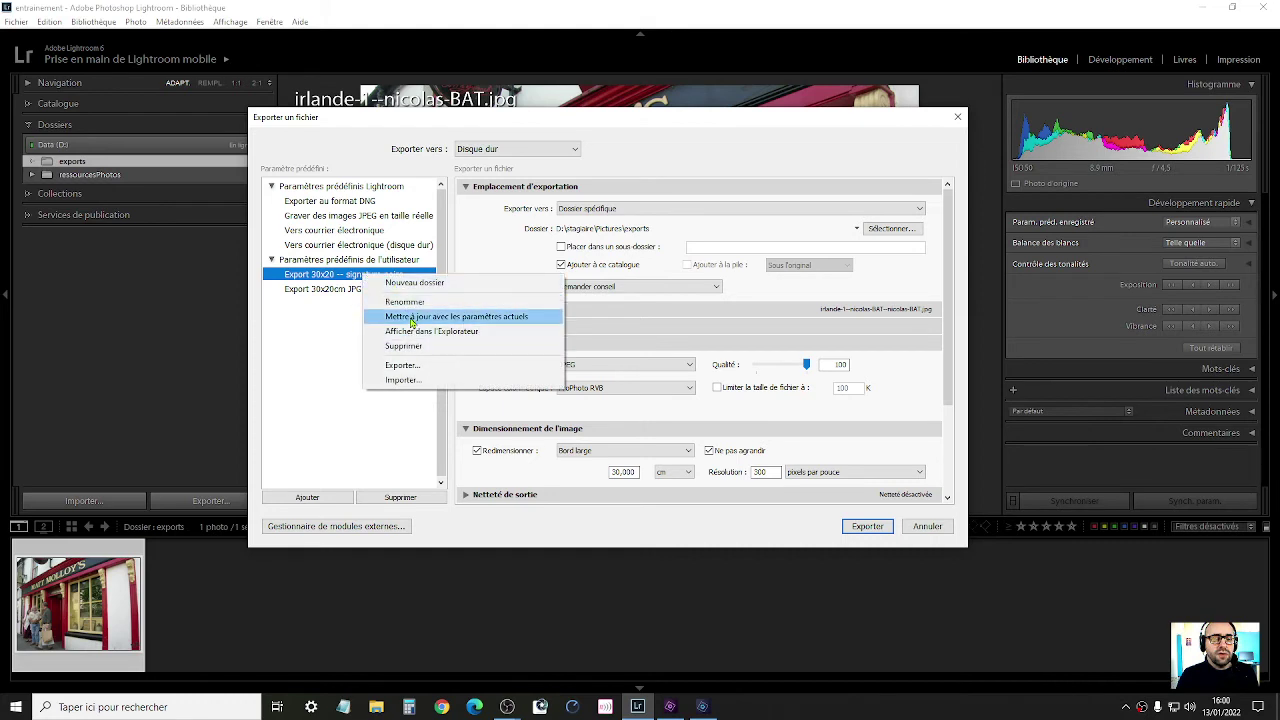
click(328, 367)
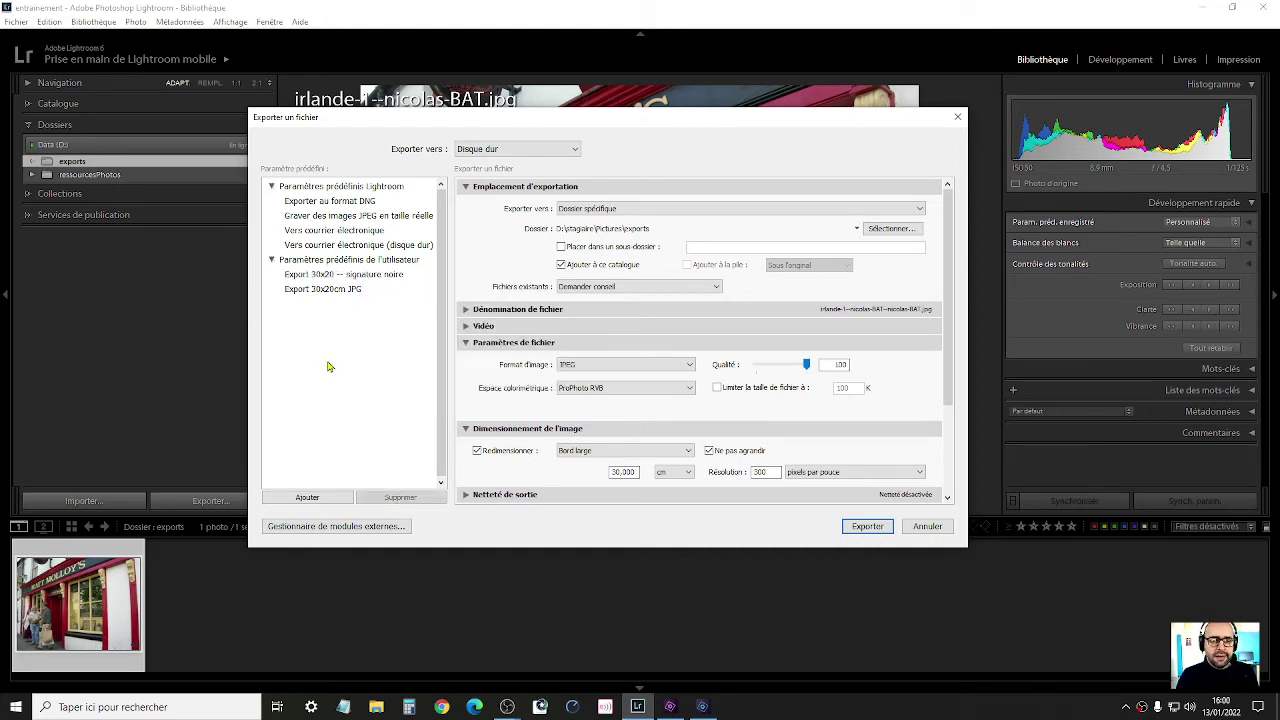
click(380, 277)
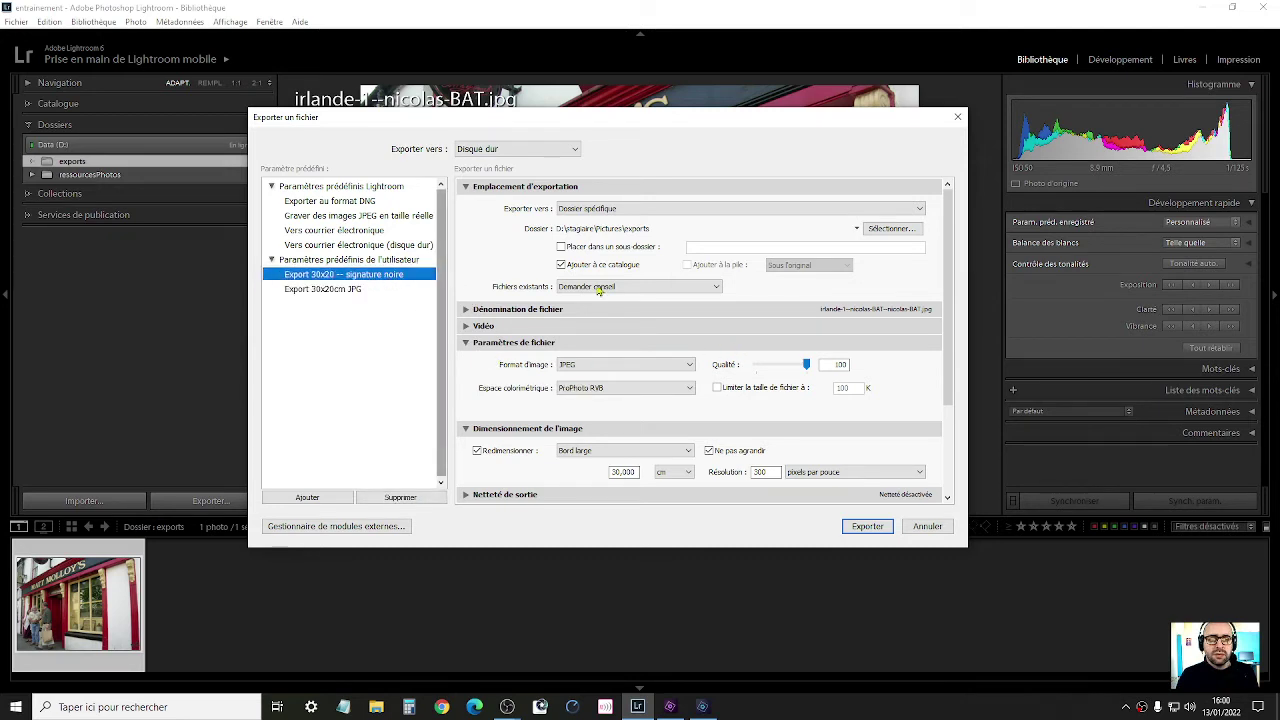
scroll(724, 345, down, 3)
click(616, 419)
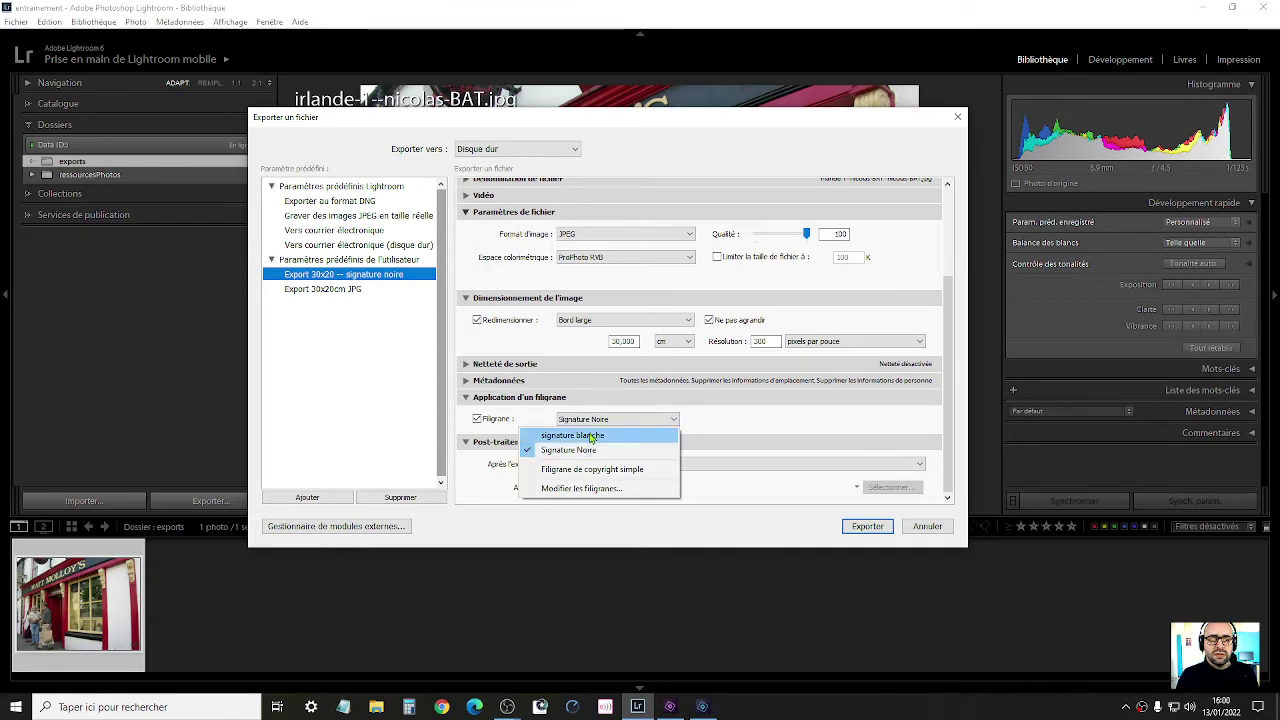
click(572, 434)
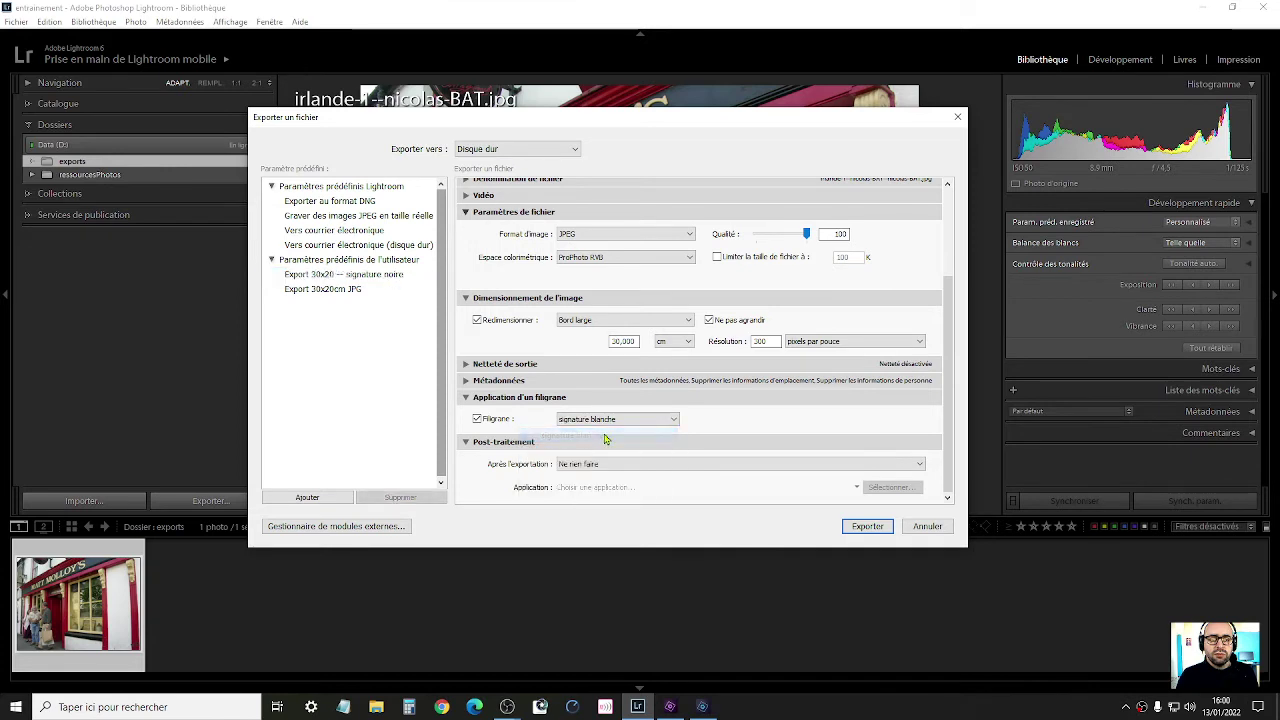
- Save the export settings as a user preset named "Export 30x20 - signature blanche" and close the export dialog without exporting
click(307, 497)
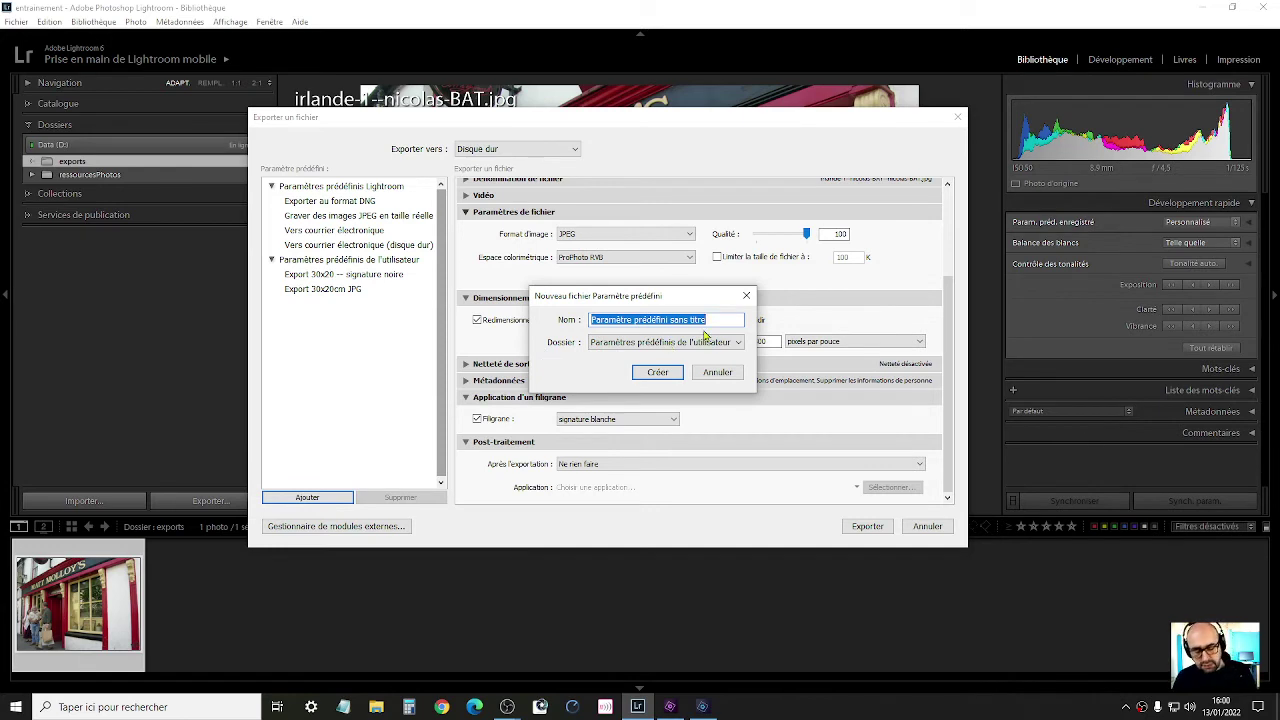
text(Export)
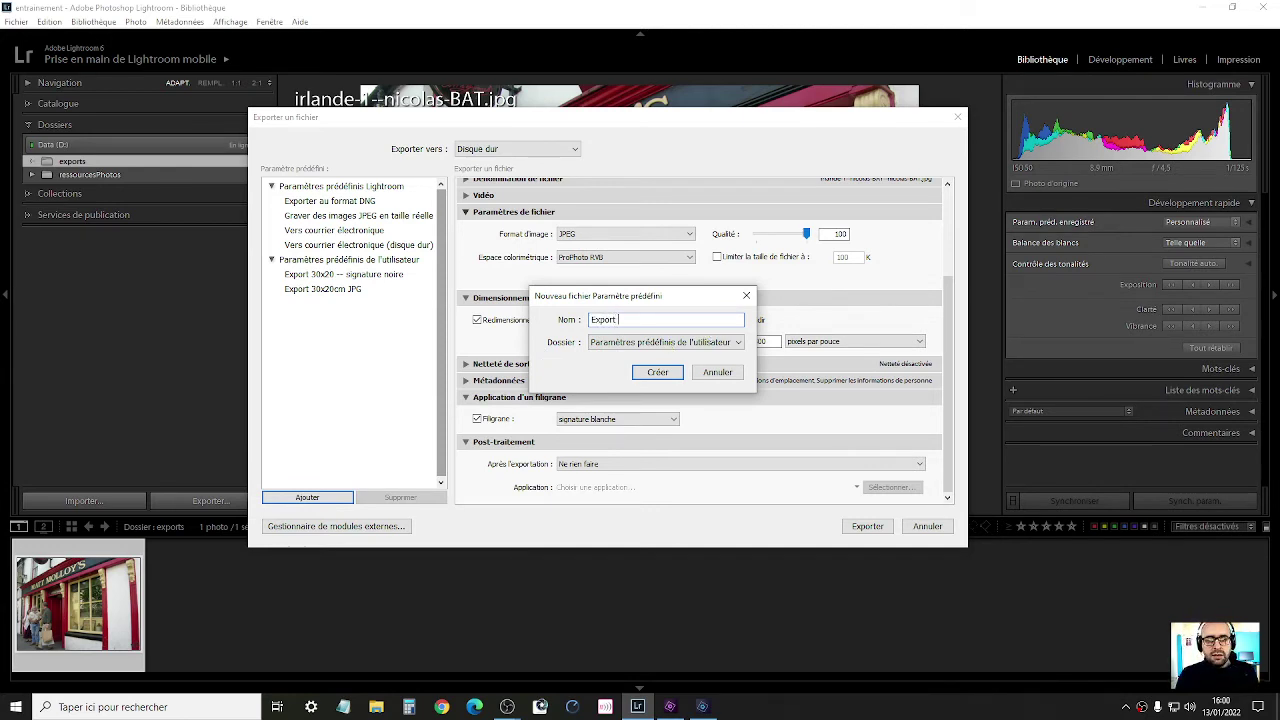
text( 30)
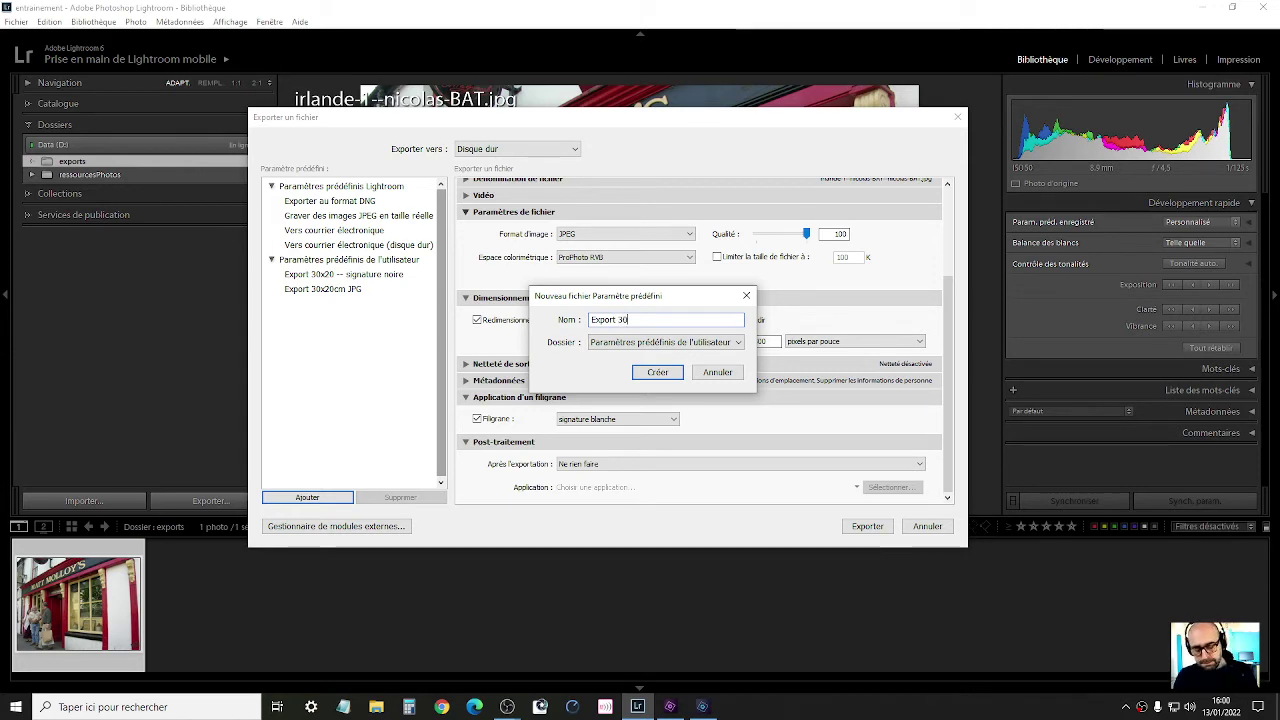
text(x20 - )
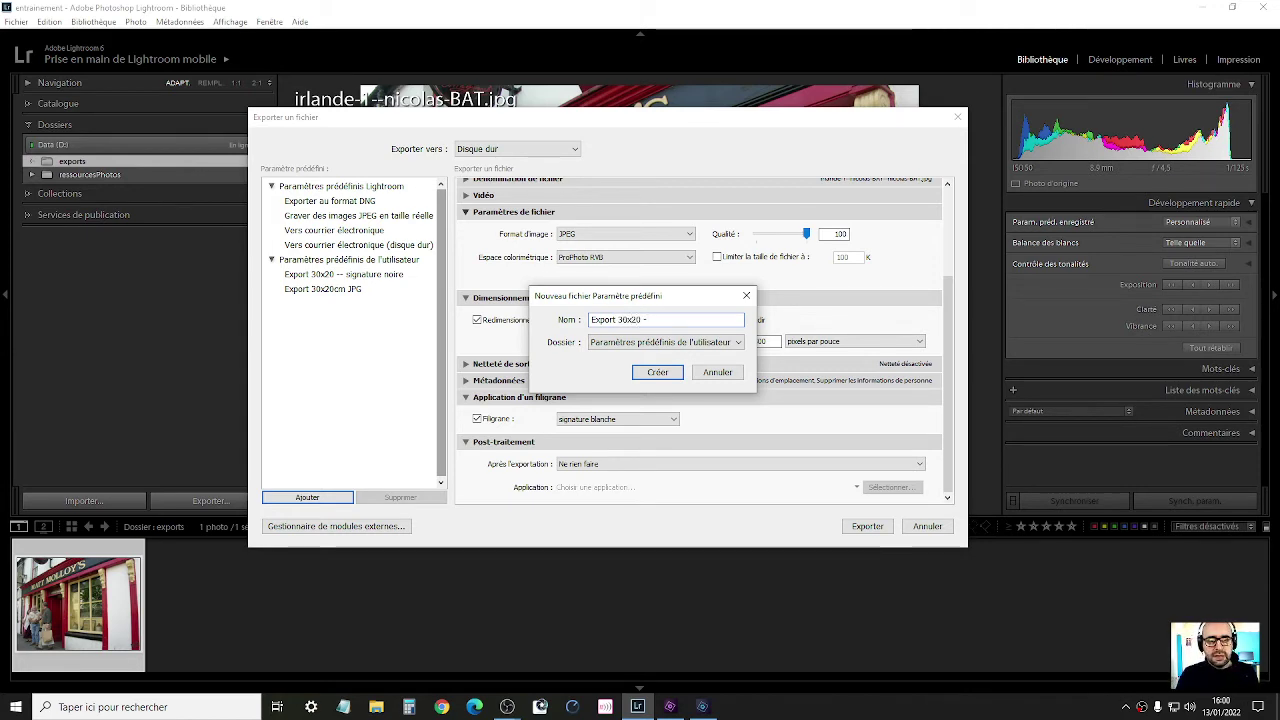
text(signature blanche)
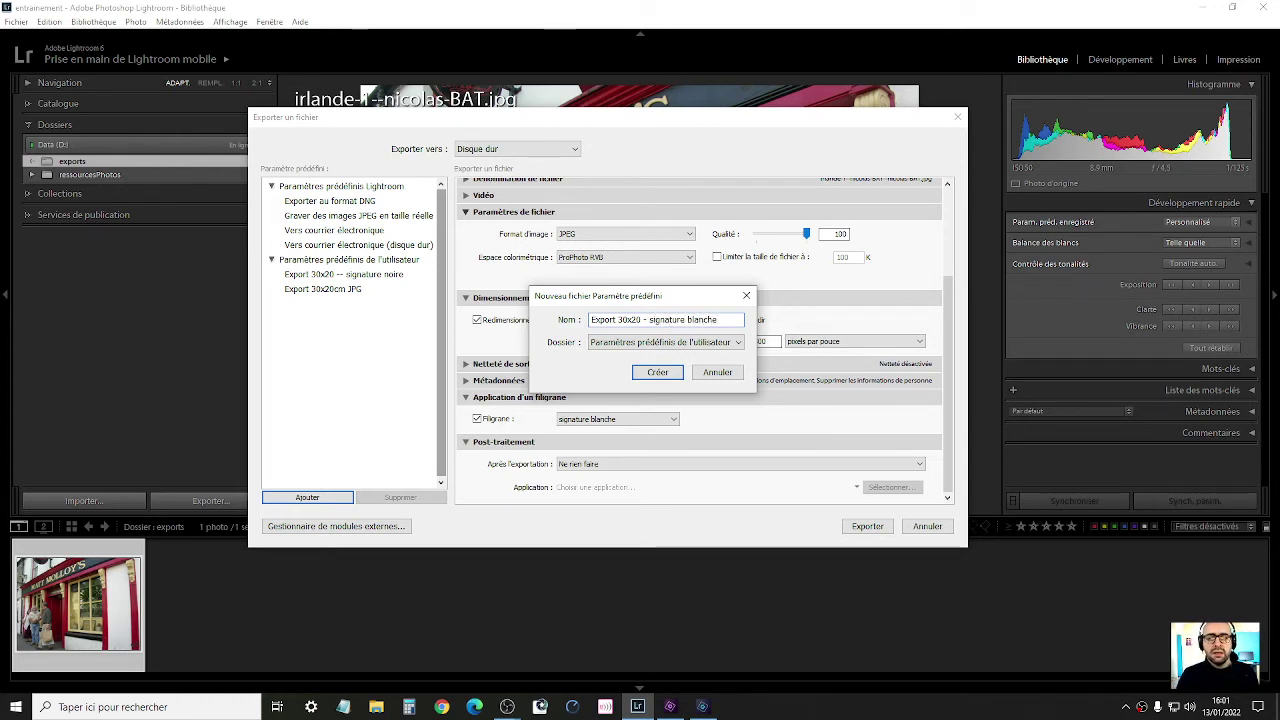
click(657, 372)
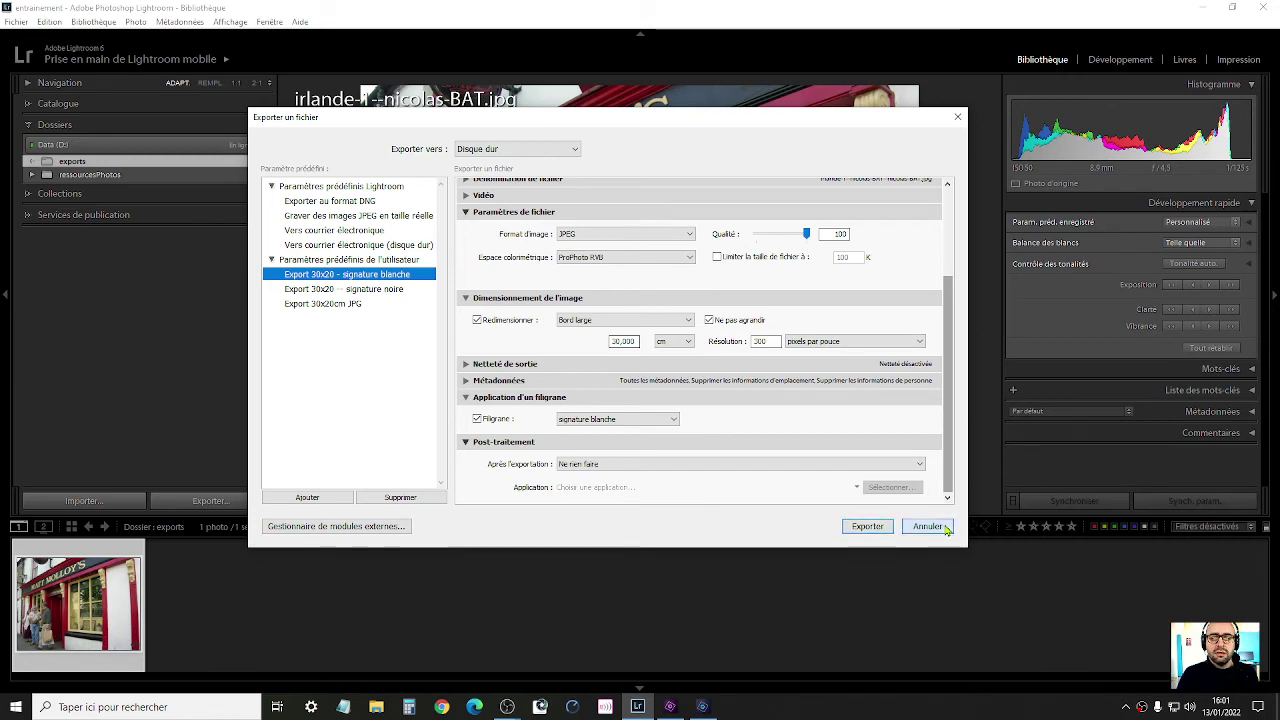
click(869, 527)
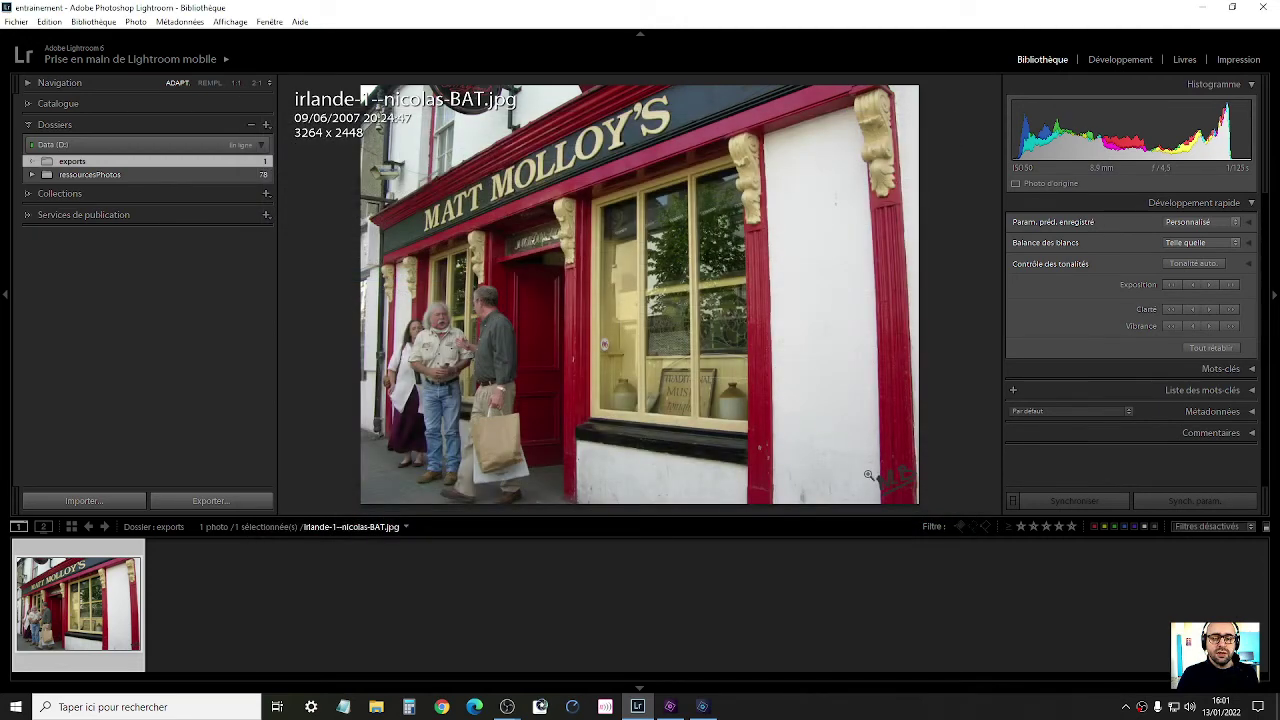
- Remove the exports folder from the catalog and confirm the removal
right_click(139, 167)
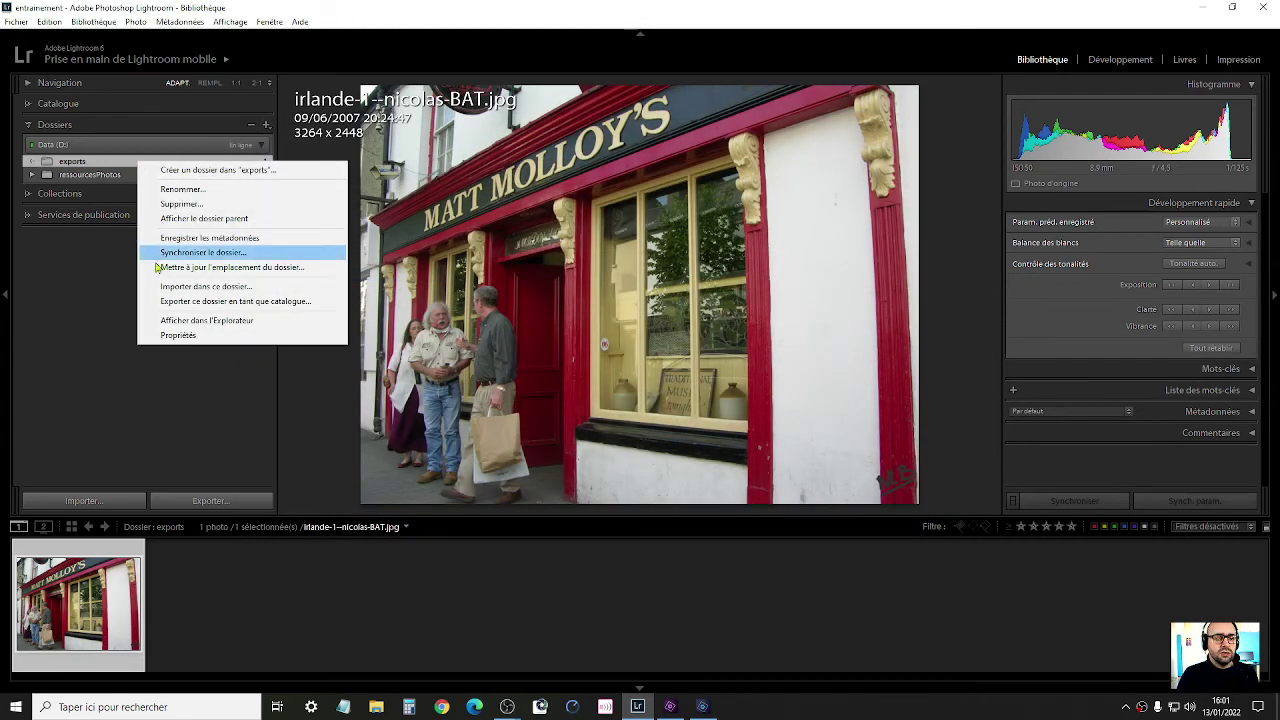
click(176, 204)
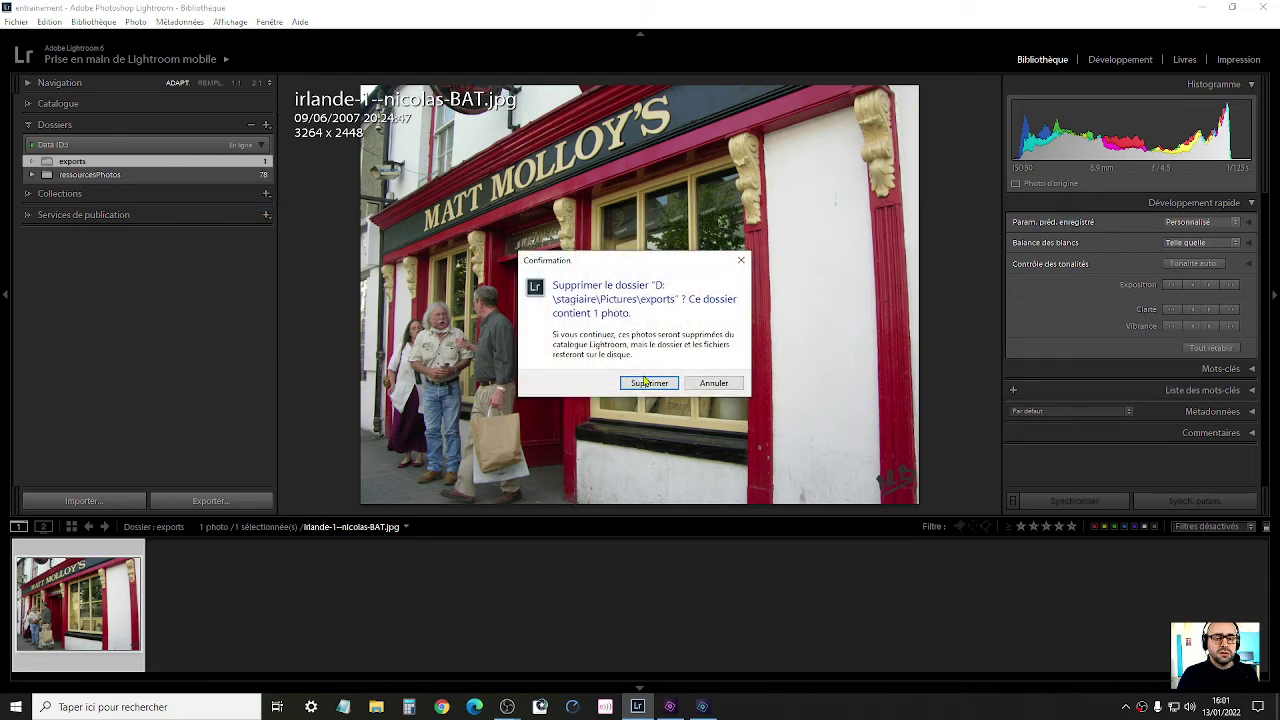
click(647, 383)
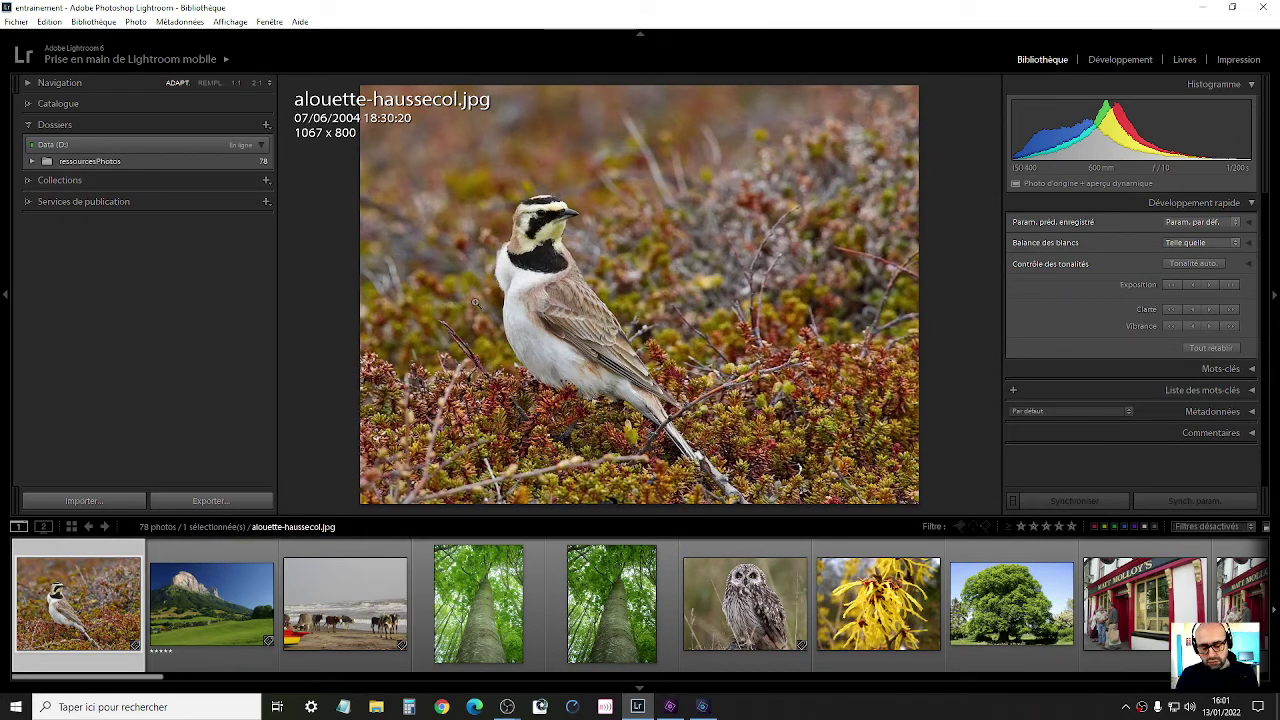
- Show the grid view and select five photos: the lark, mountain, second tree trunk, yellow flower and cow in the street
key(g)
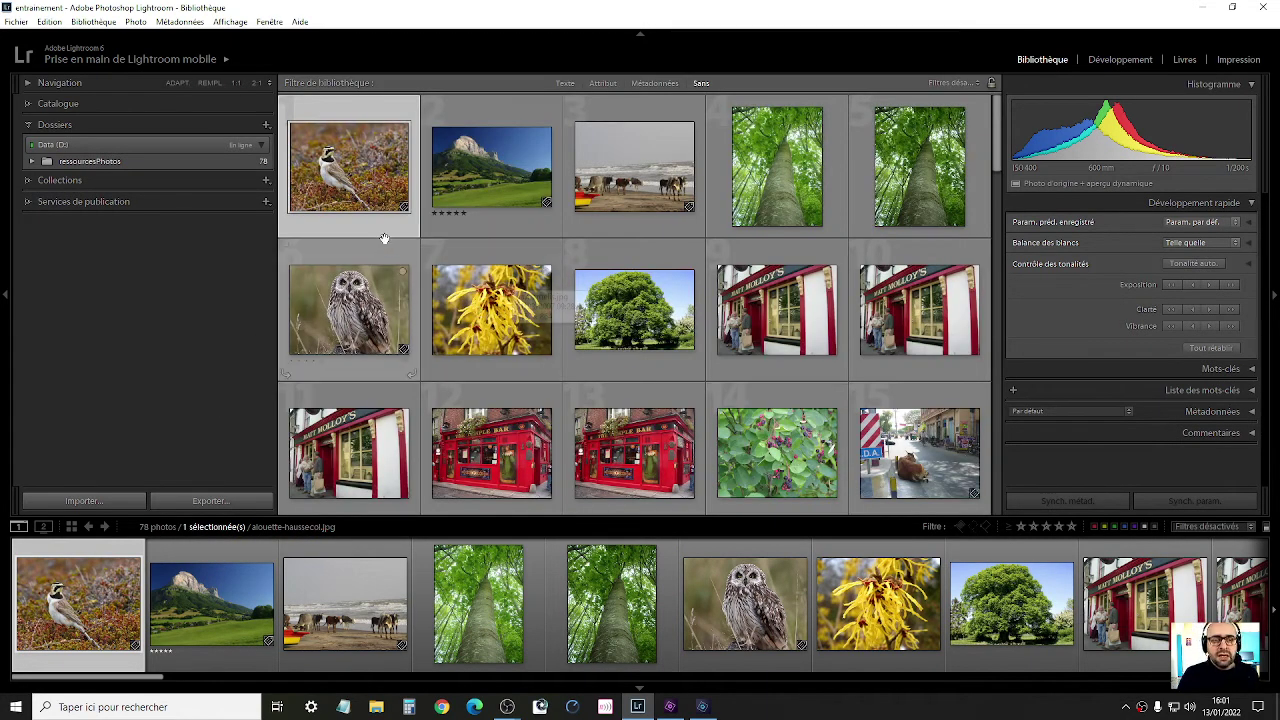
ctrl+click(488, 209)
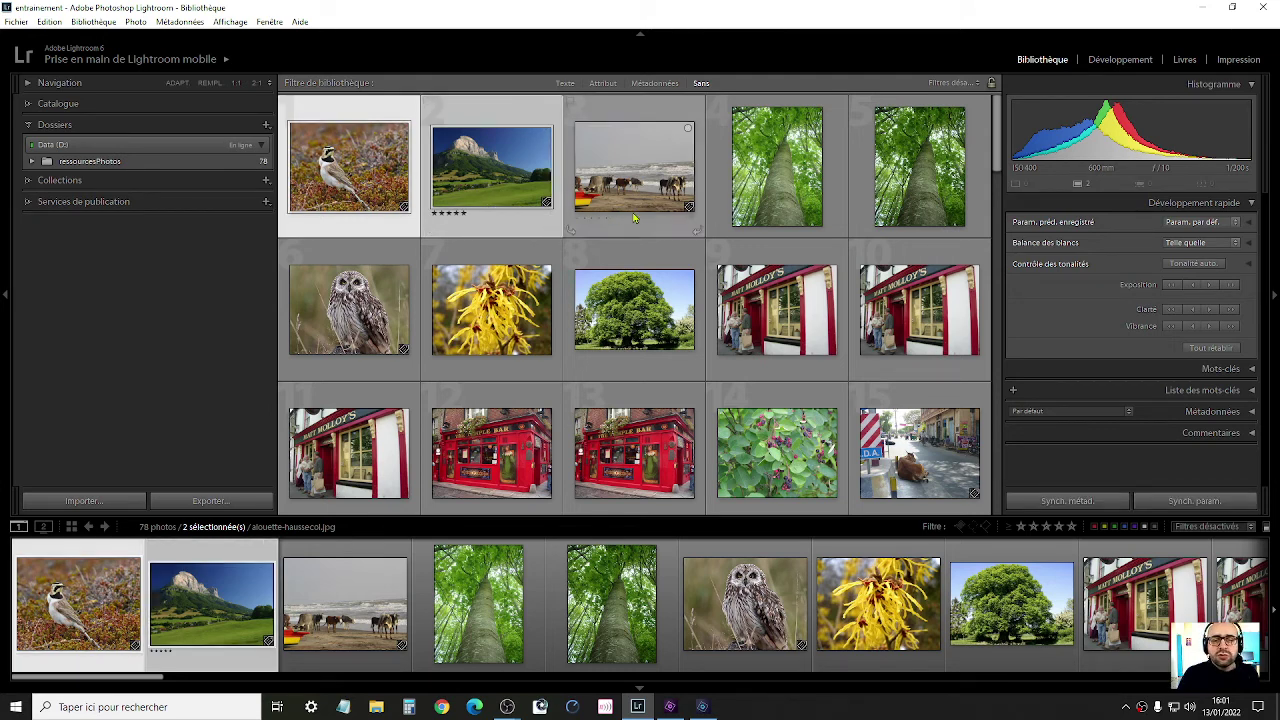
ctrl+click(883, 229)
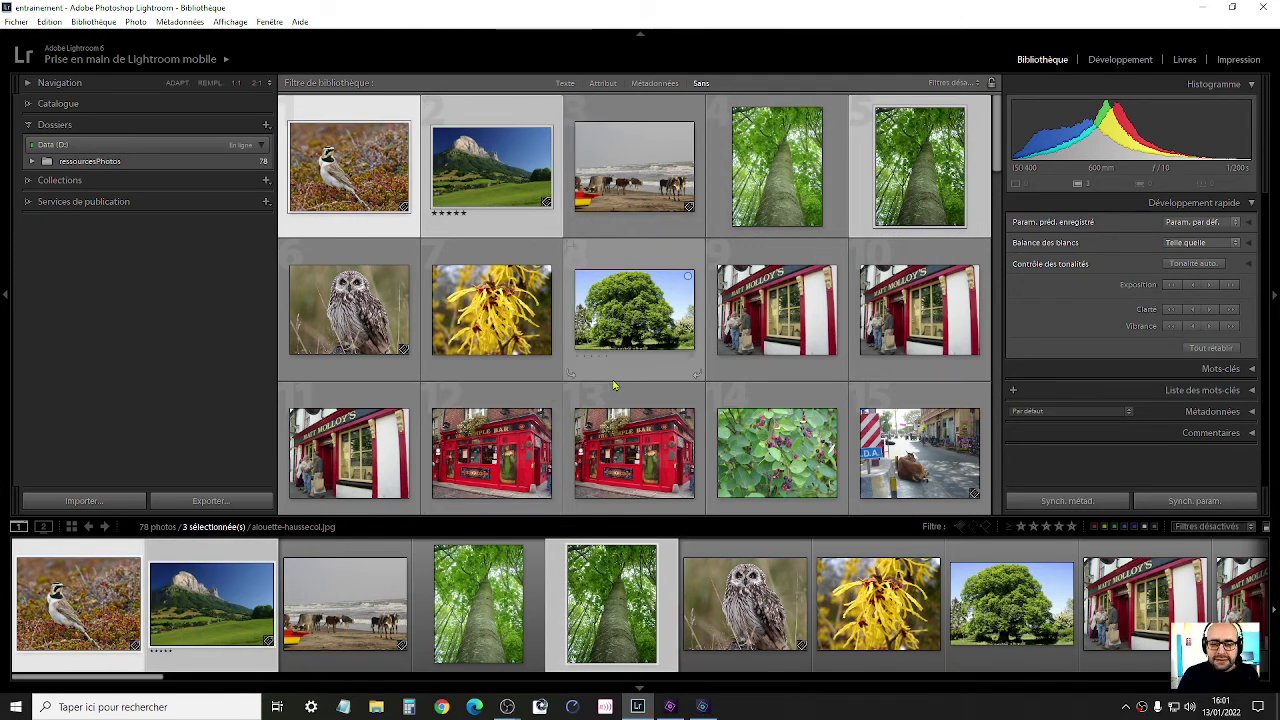
ctrl+click(517, 338)
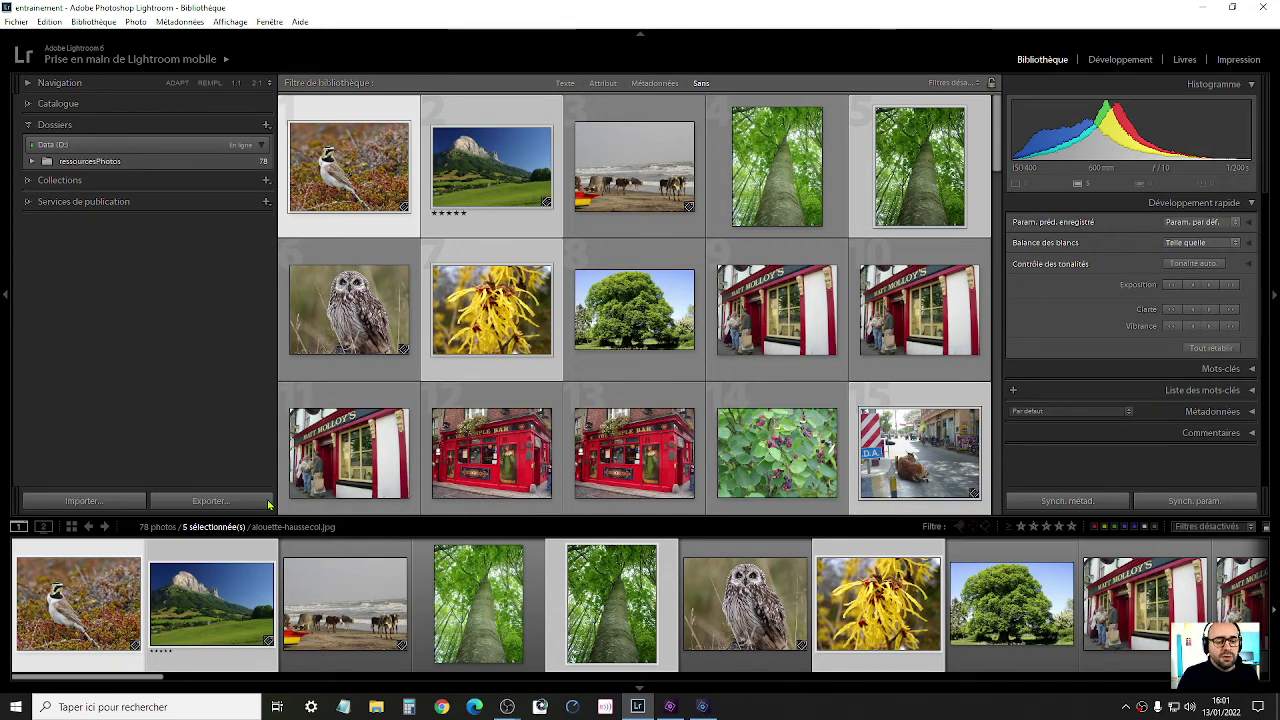
- Export the five selected photos with the Export 30x20 - signature blanche preset, overwriting the existing file
click(266, 502)
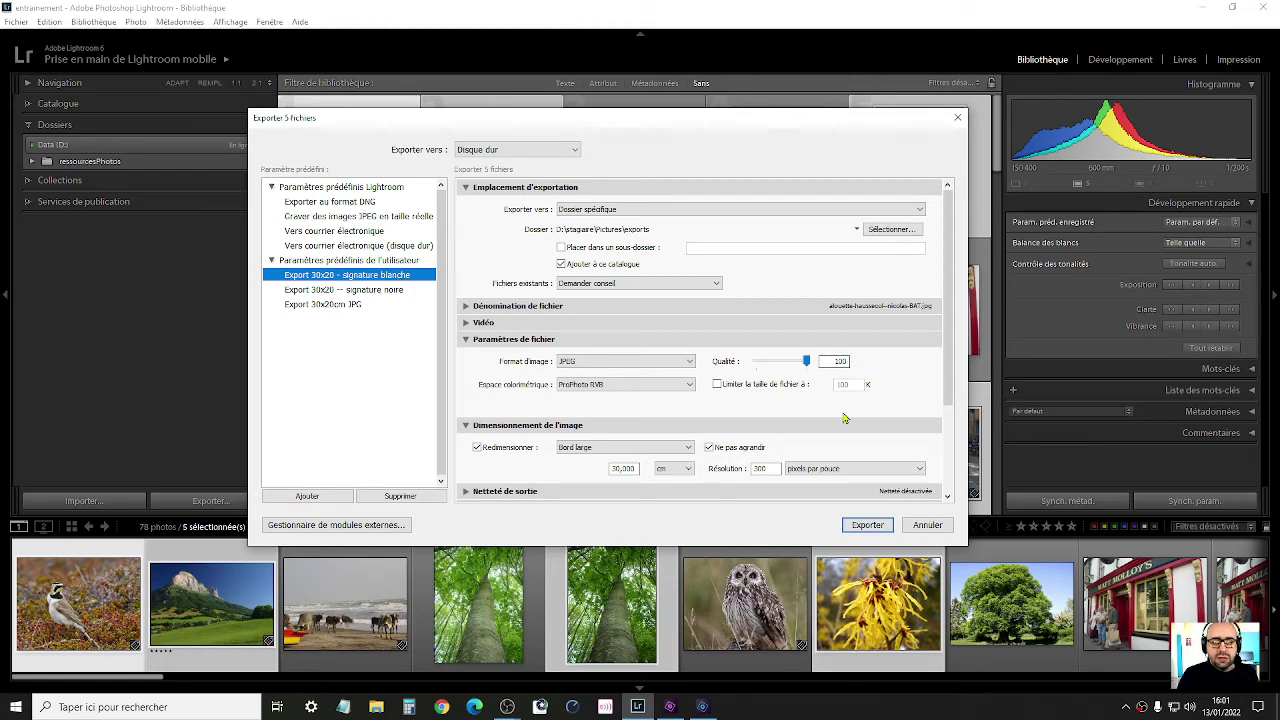
click(868, 526)
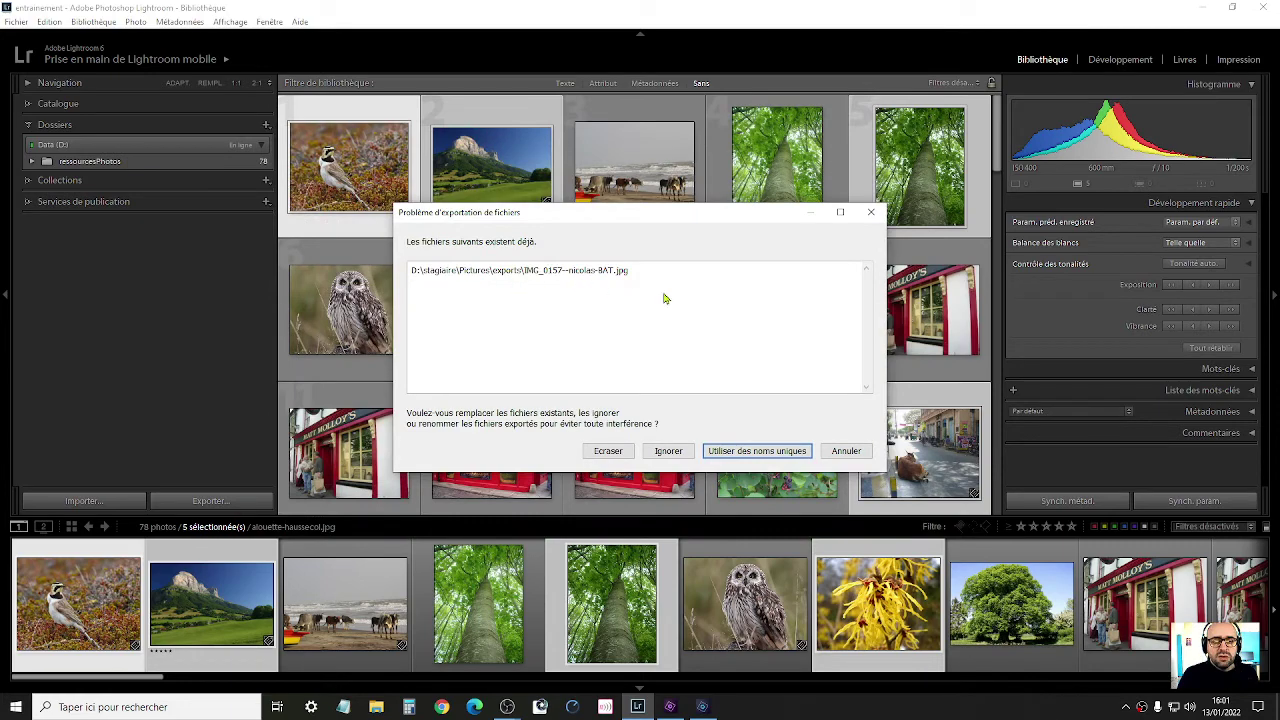
click(609, 452)
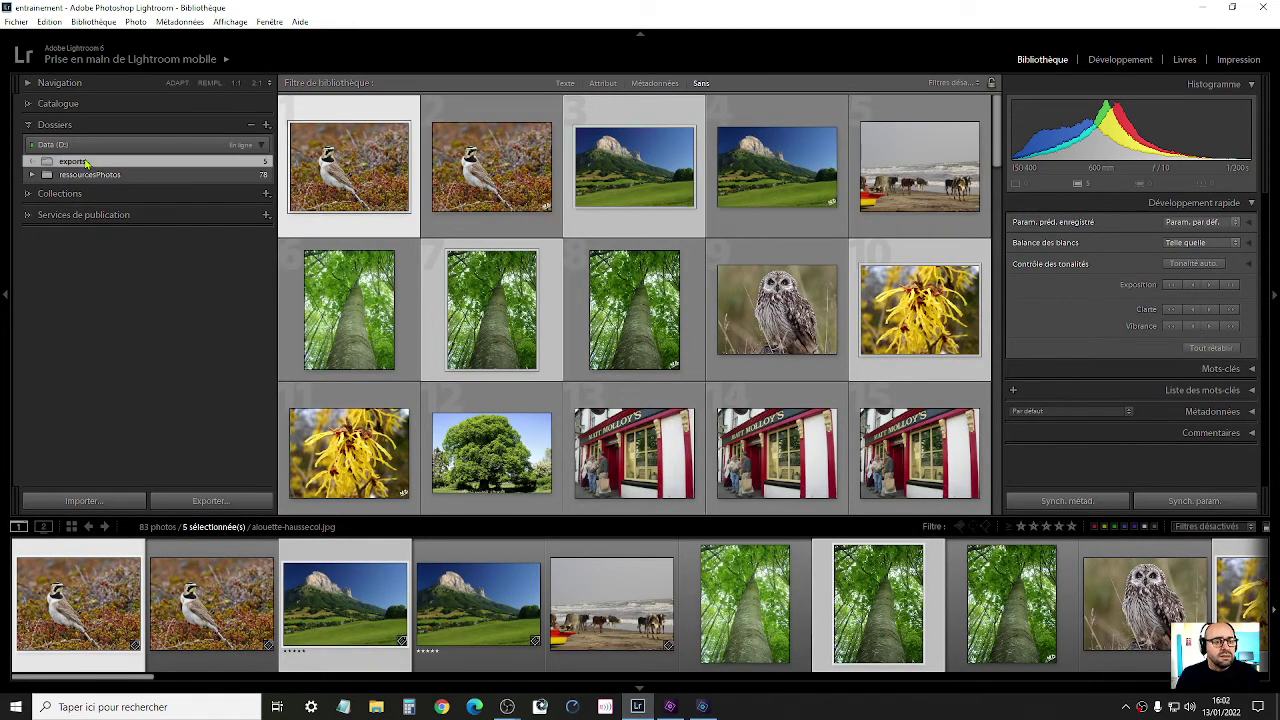
- Show the exported photos enlarged one by one in the exports folder to examine the white signature on each
click(86, 163)
double_click(367, 196)
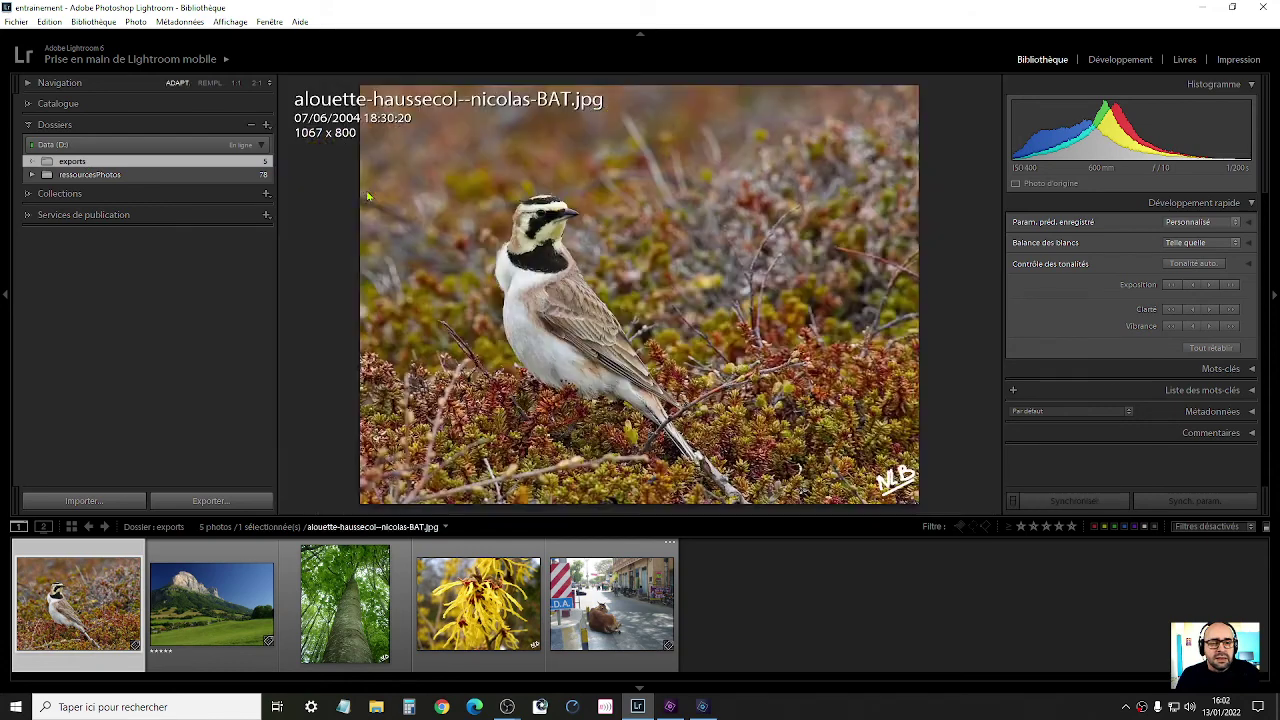
key(Right)
key(Right)
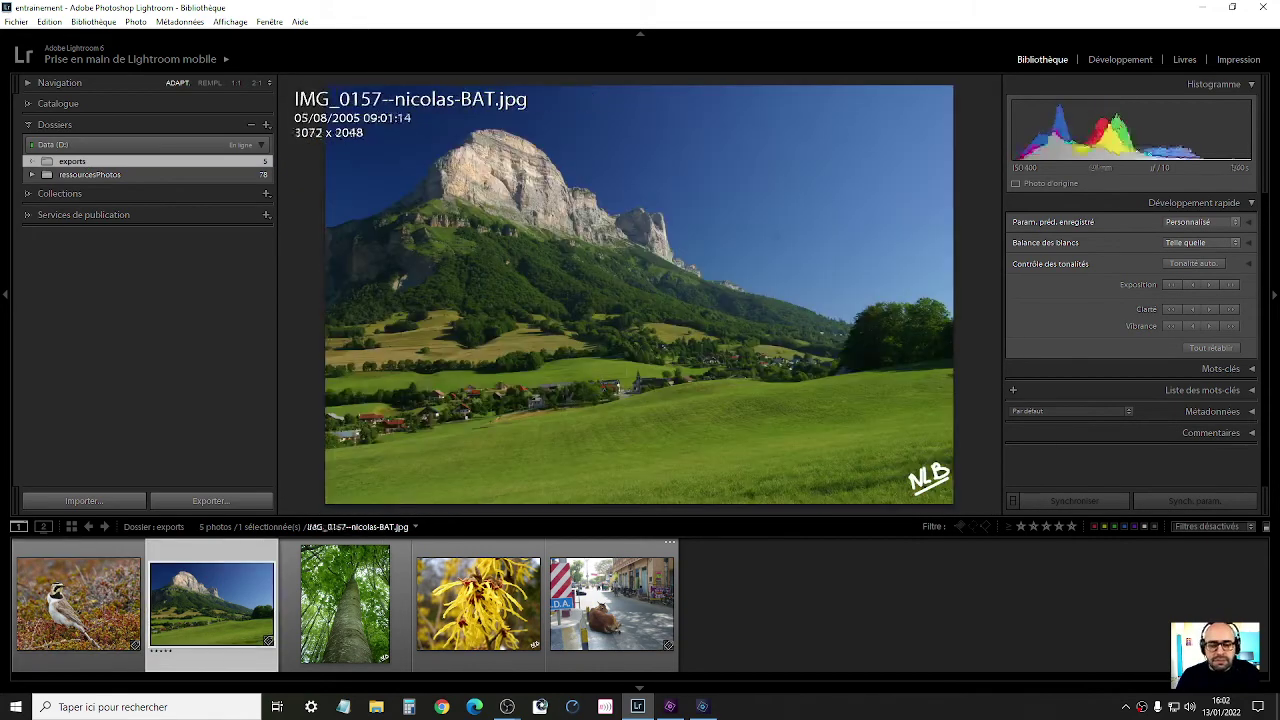
key(Right)
key(Right)
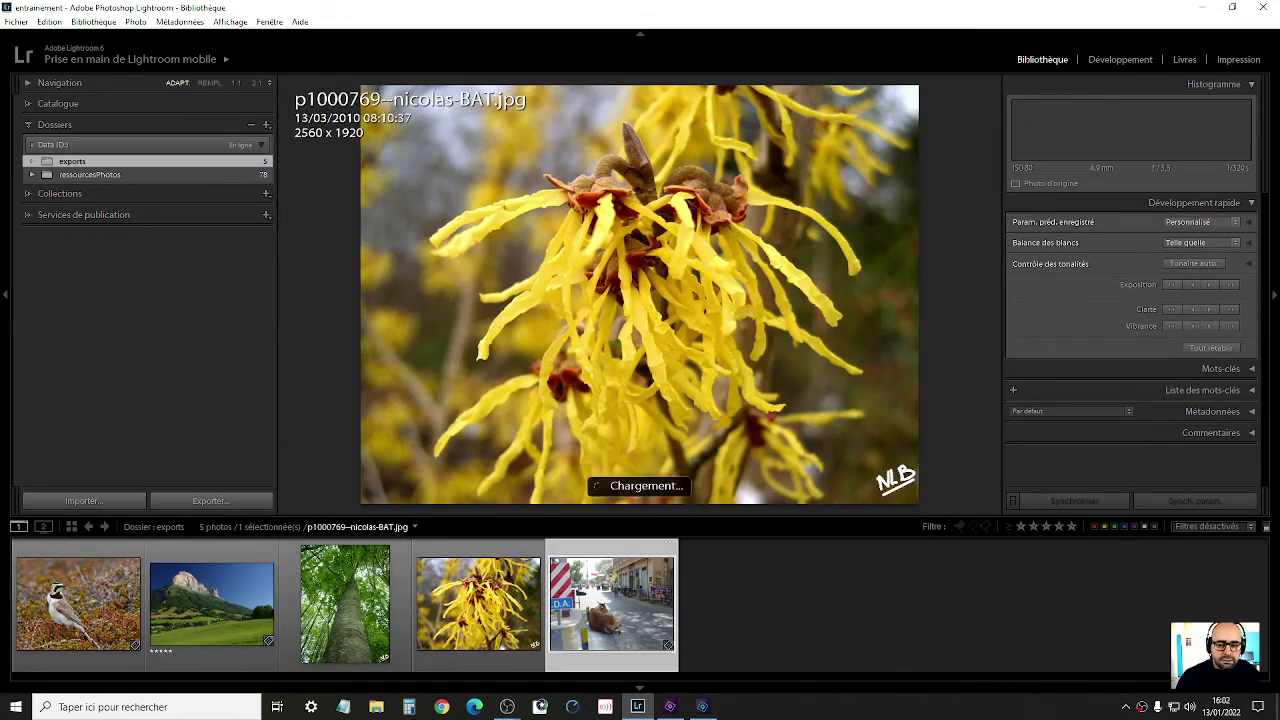
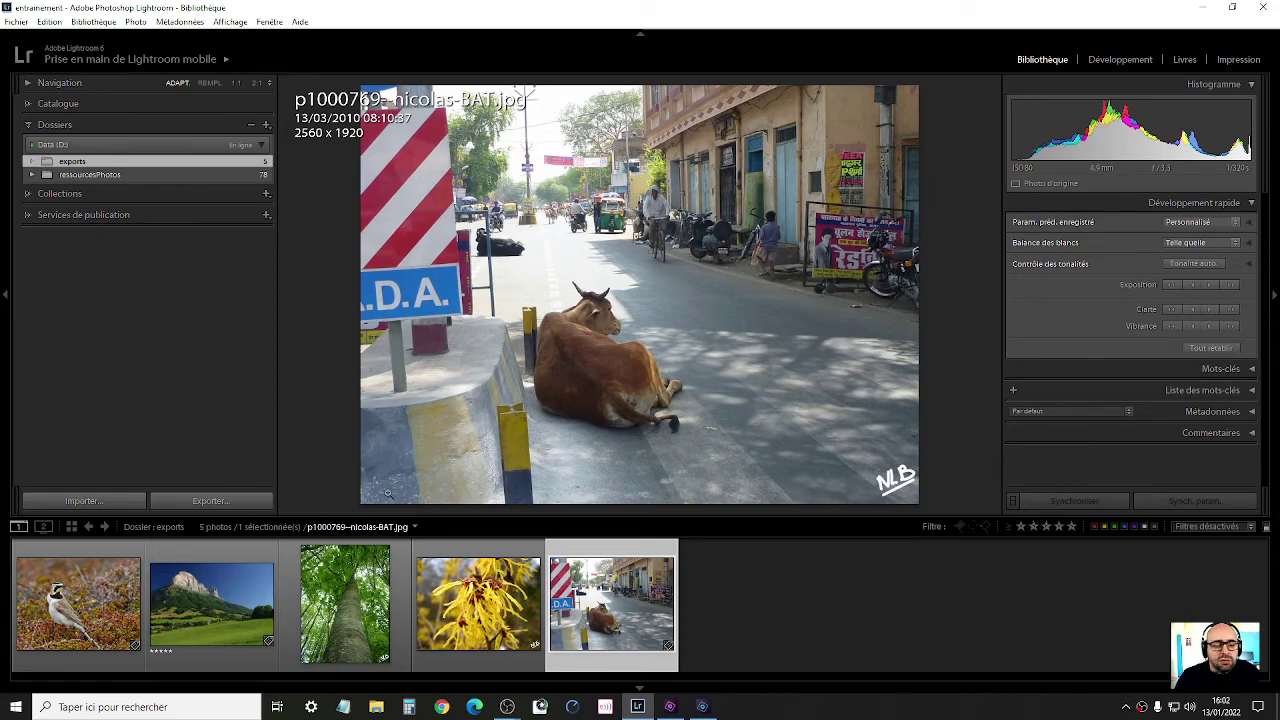
- Open the watermark editor in Lightroom and load the signature blanche preset
click(640, 707)
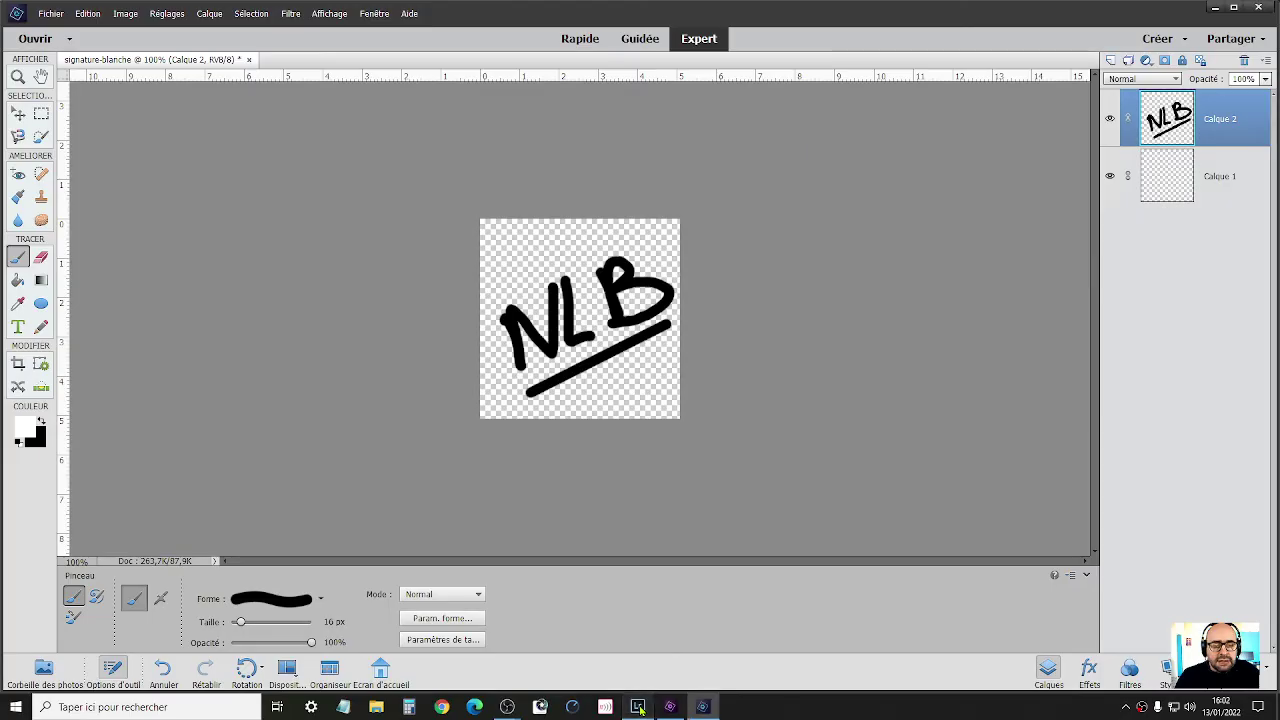
click(640, 707)
click(49, 21)
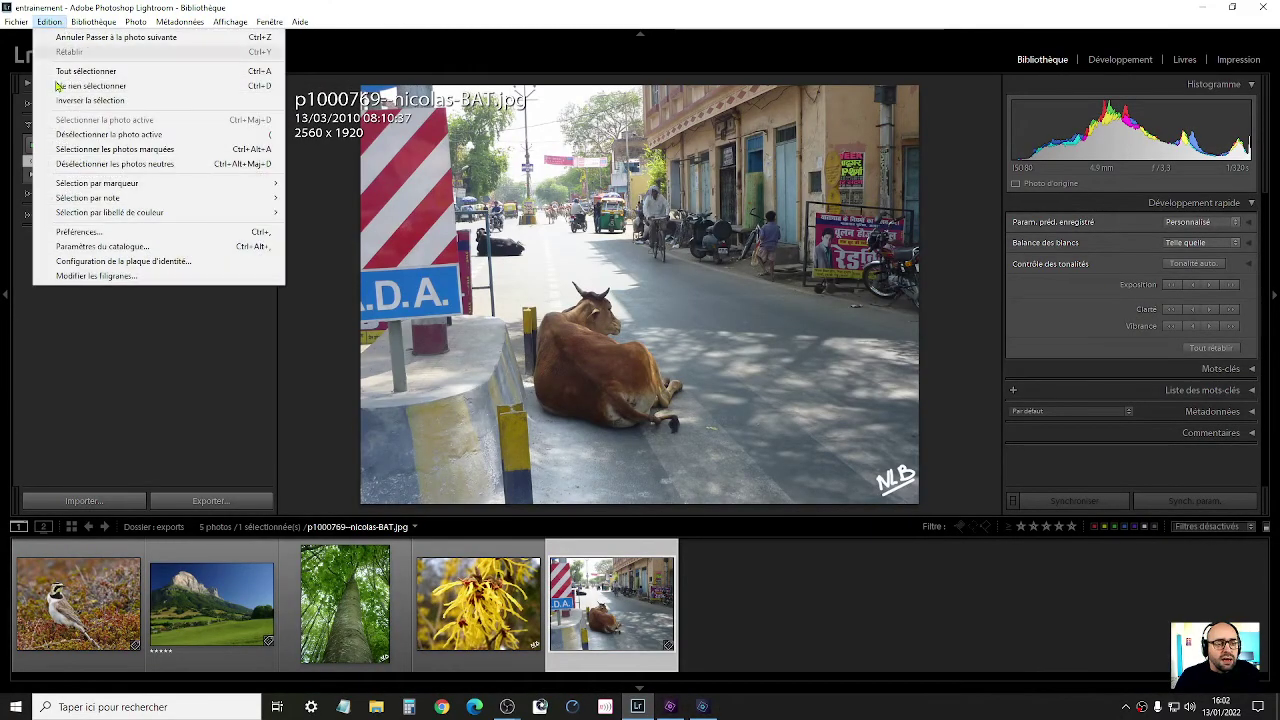
click(110, 279)
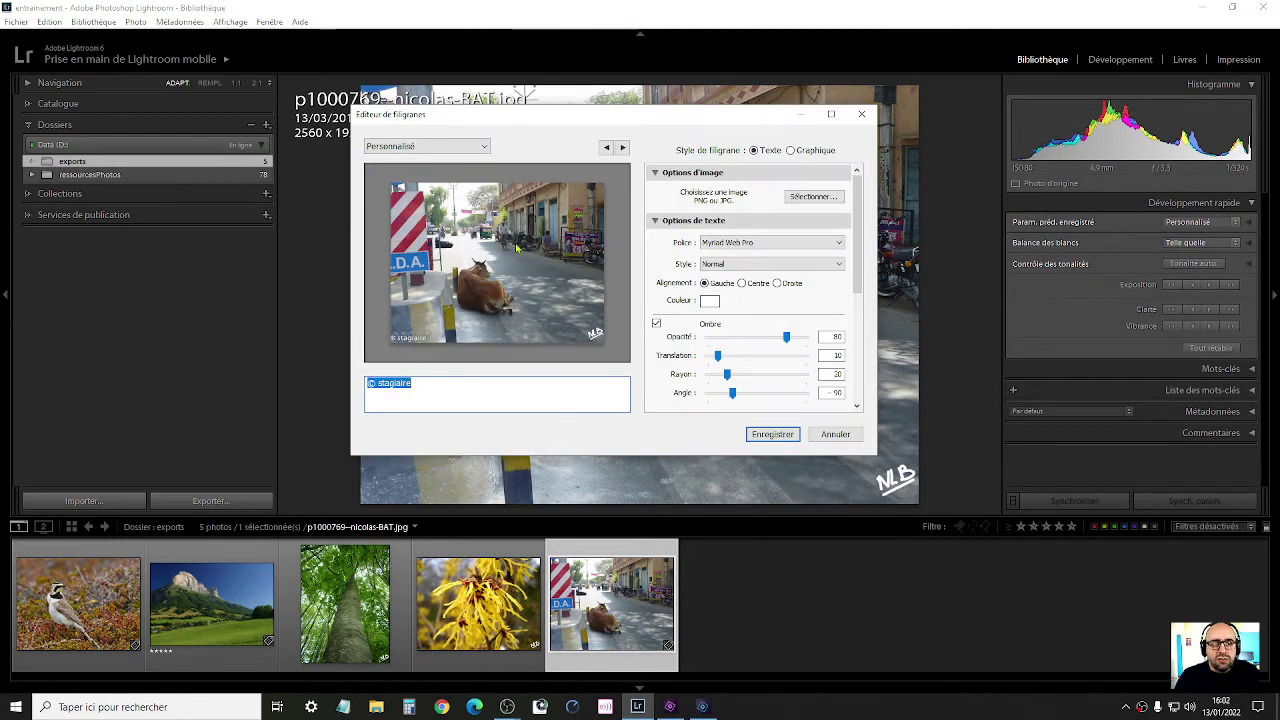
click(425, 146)
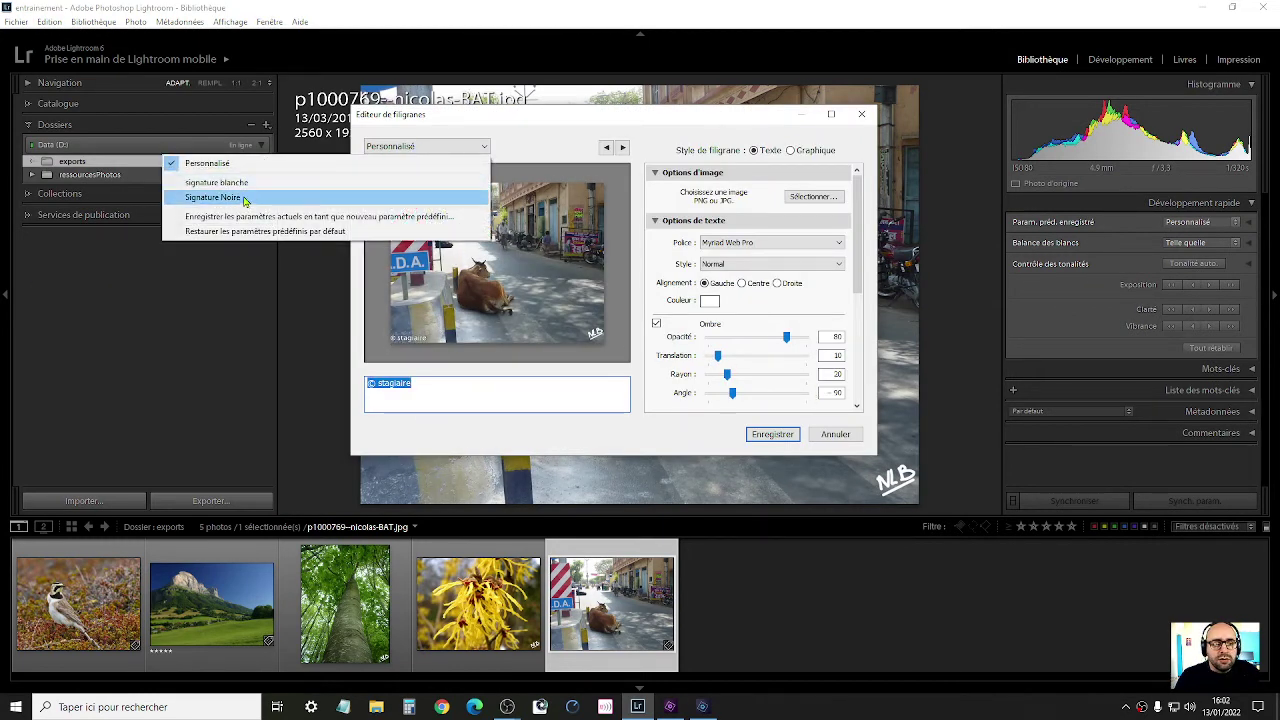
click(228, 182)
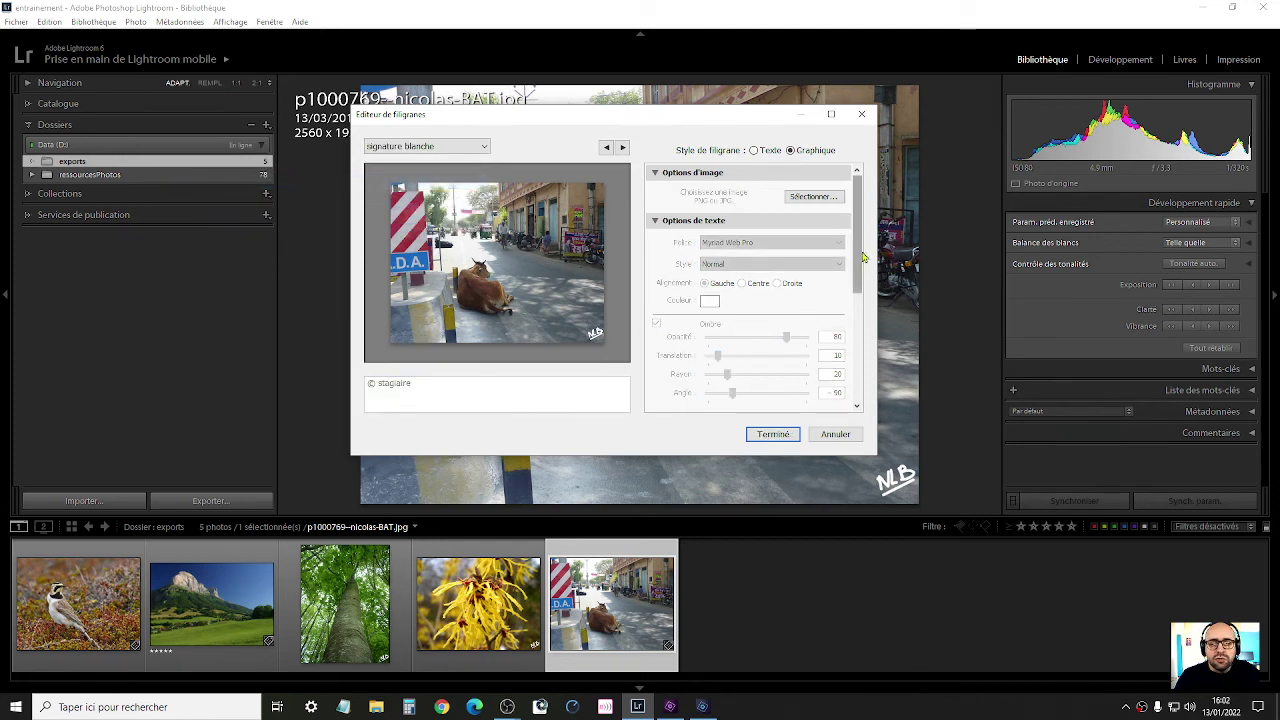
drag(857, 240, 857, 400)
click(704, 398)
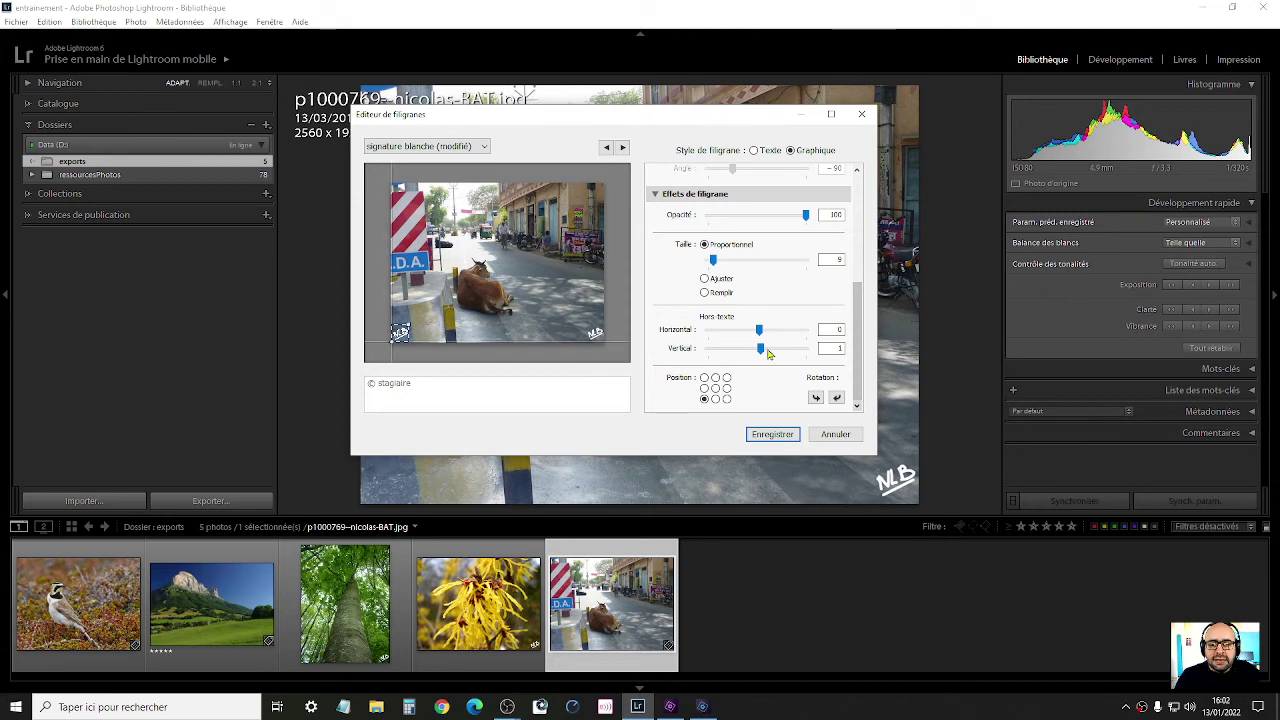
drag(760, 334, 765, 334)
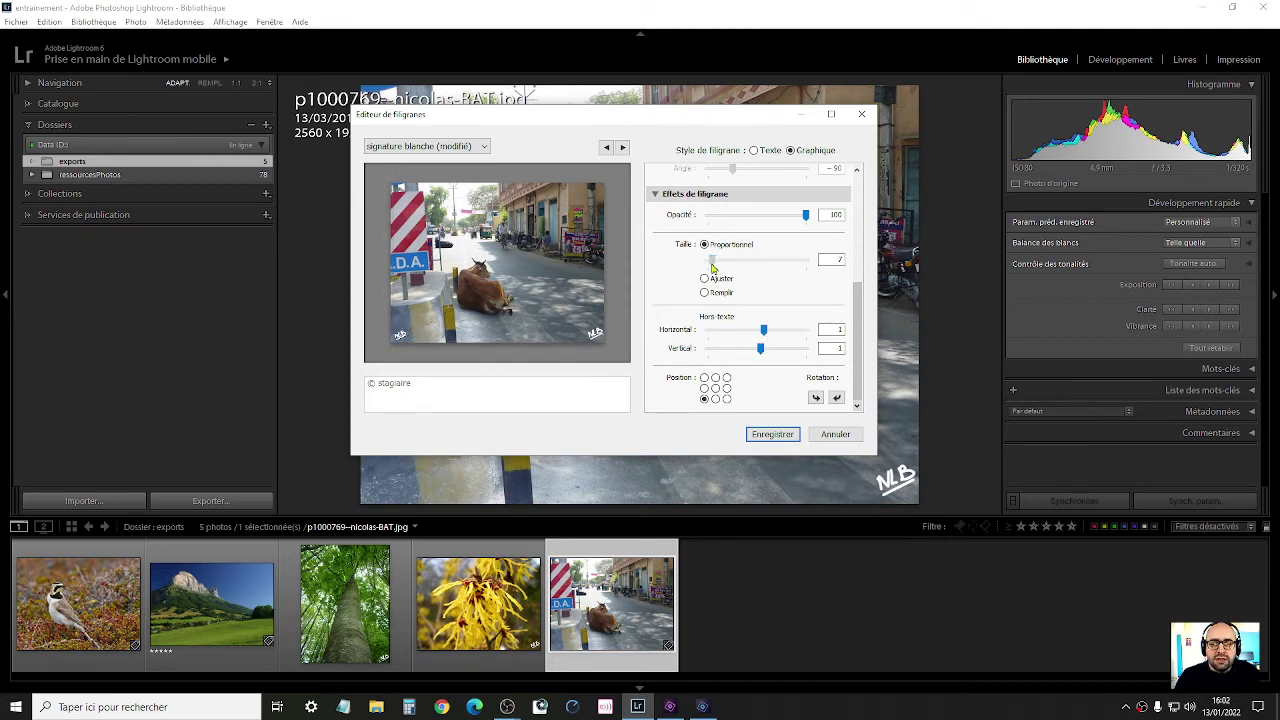
drag(711, 264, 709, 264)
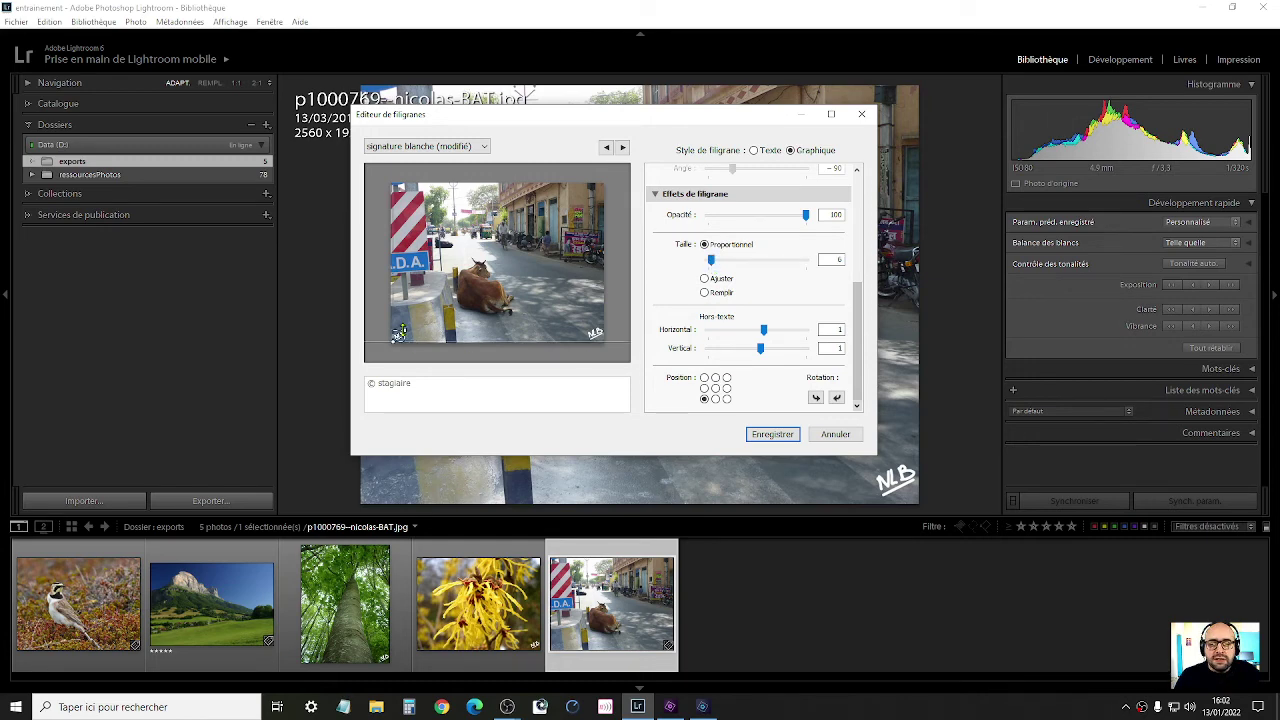
click(823, 434)
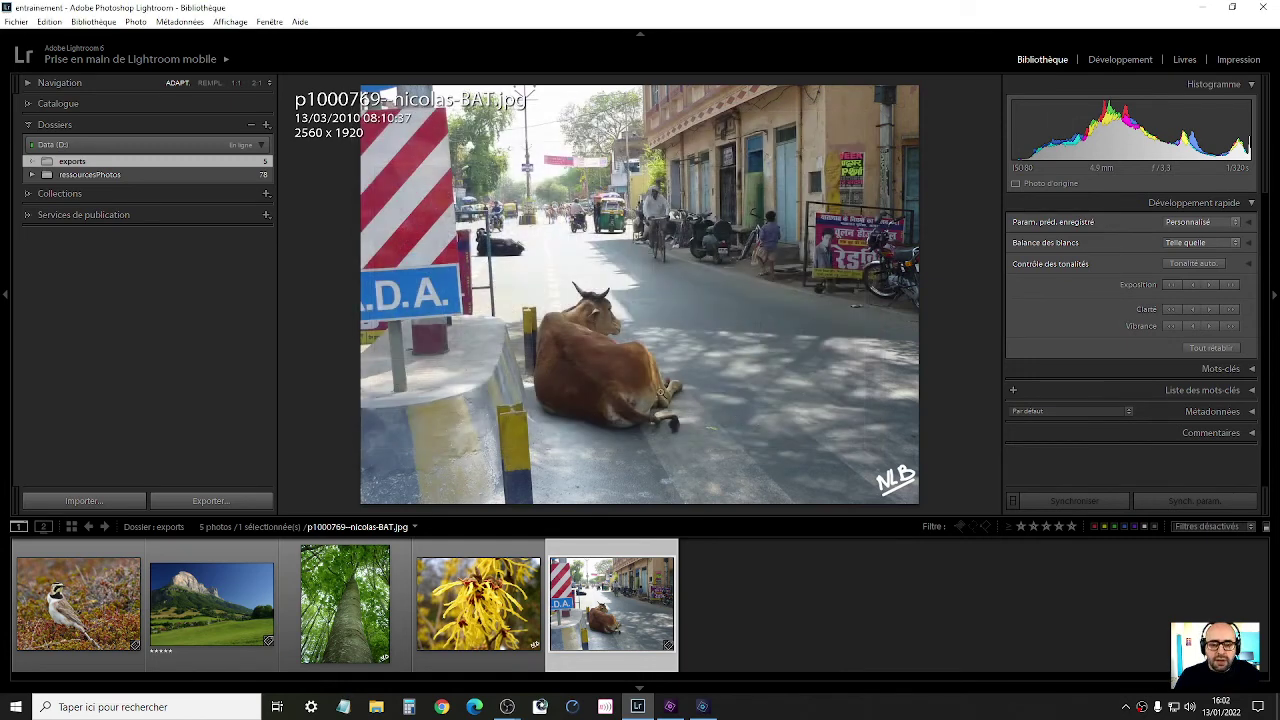
- Show the ressourcesPhotos folder and load the signature blanche preset in the watermark editor
click(88, 174)
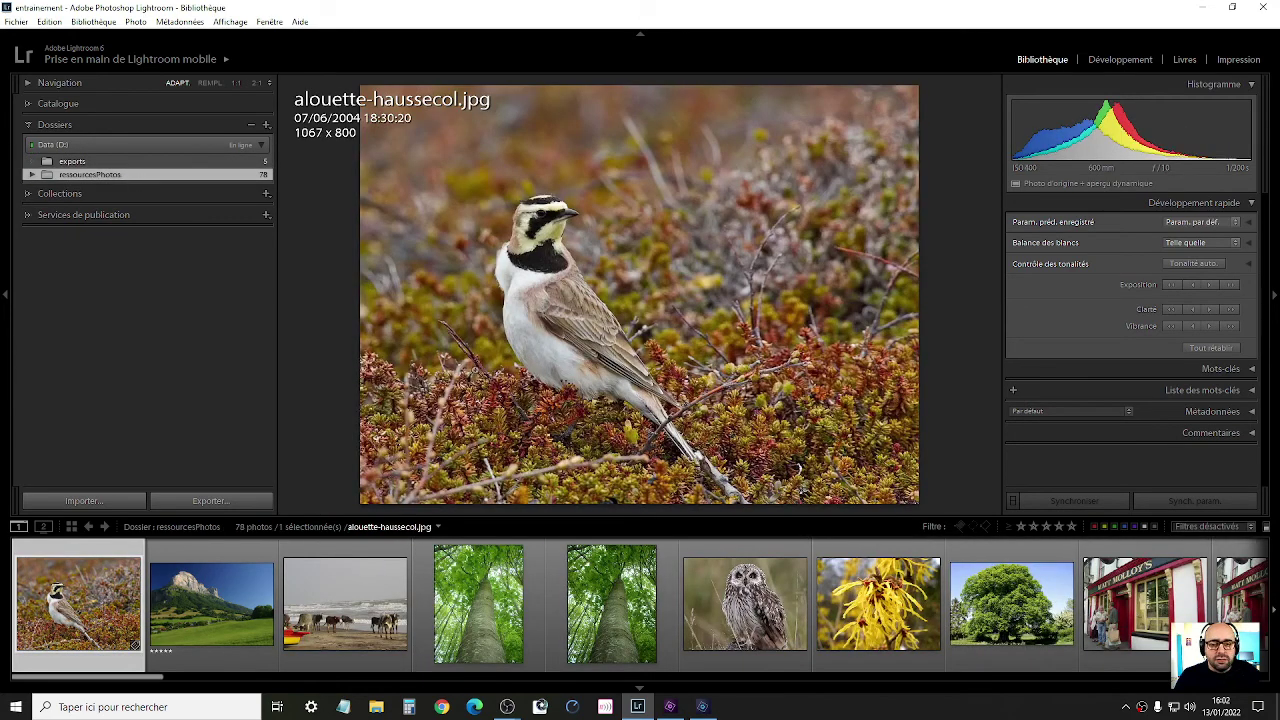
click(49, 21)
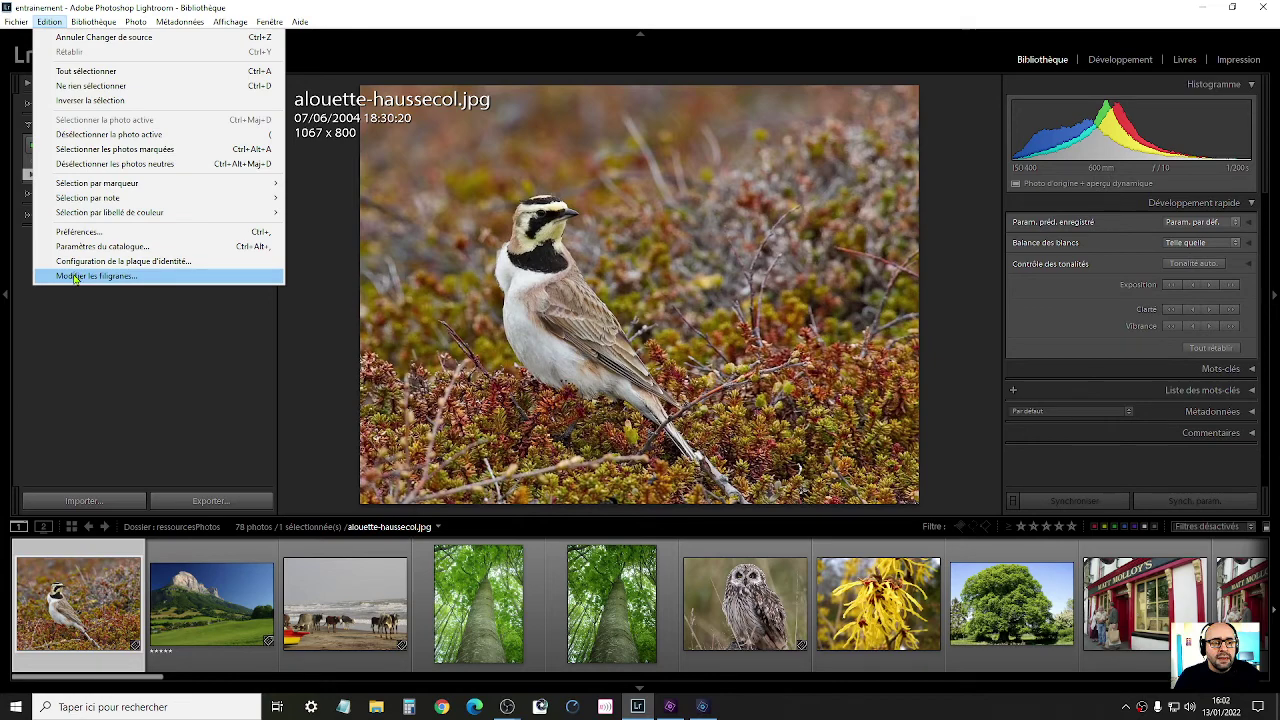
click(76, 276)
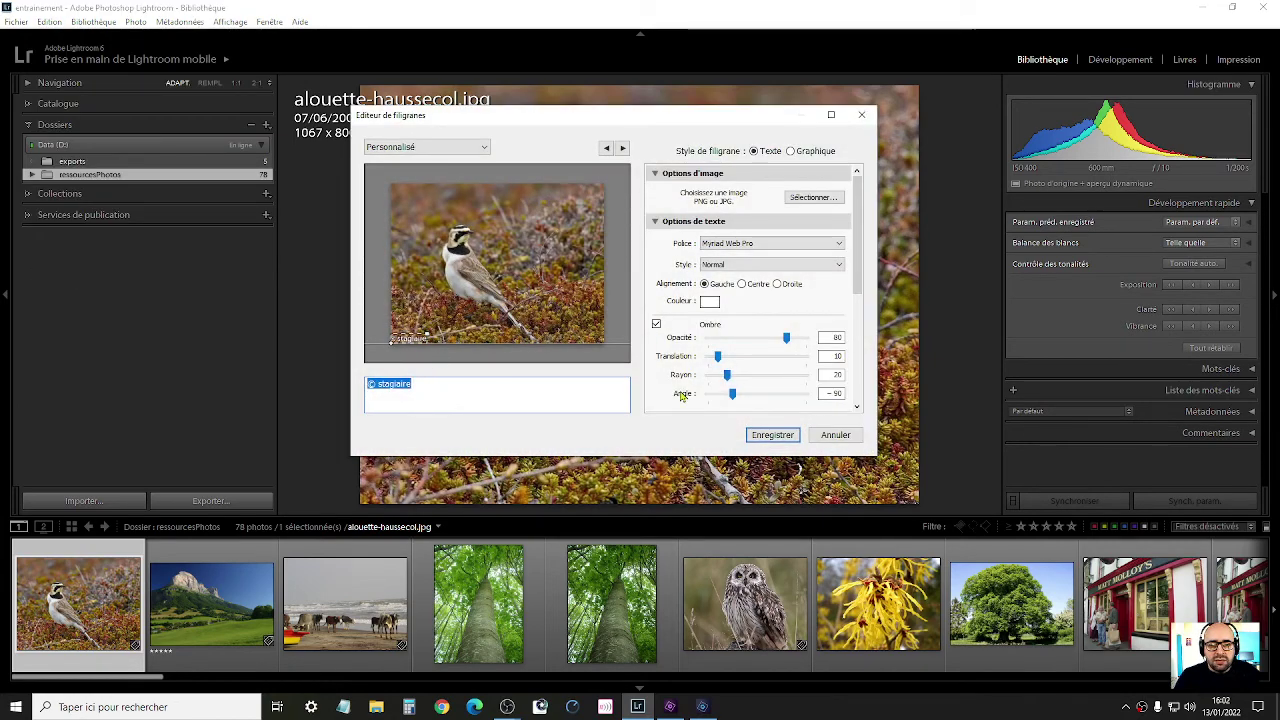
click(419, 149)
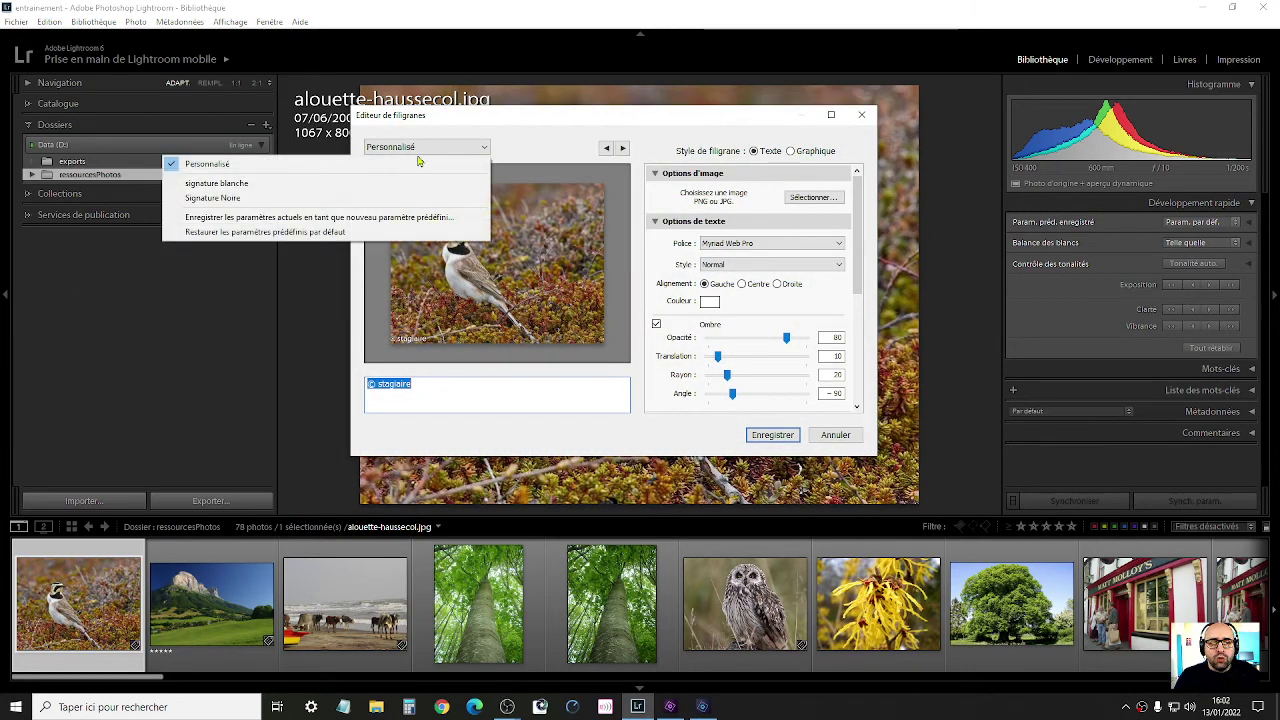
click(214, 183)
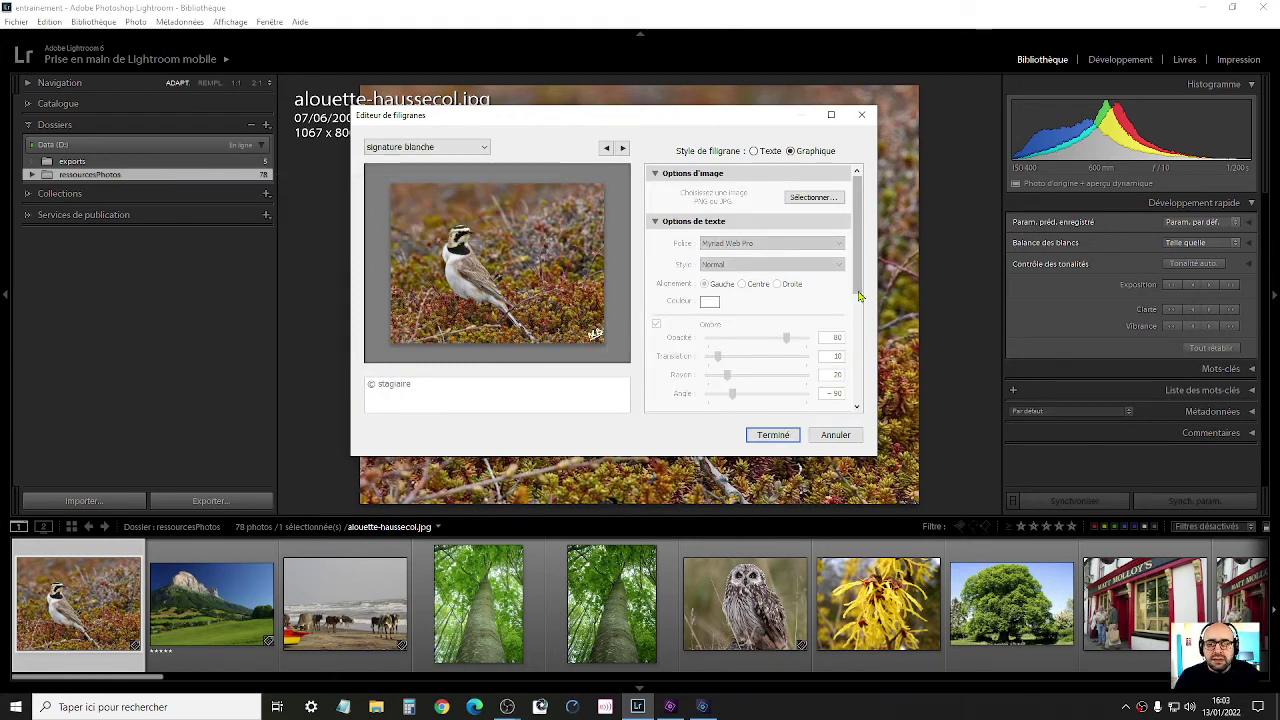
- Anchor the watermark at the photo's bottom-left corner with proportional size 8, horizontal inset 1 and vertical inset -1
drag(858, 240, 866, 404)
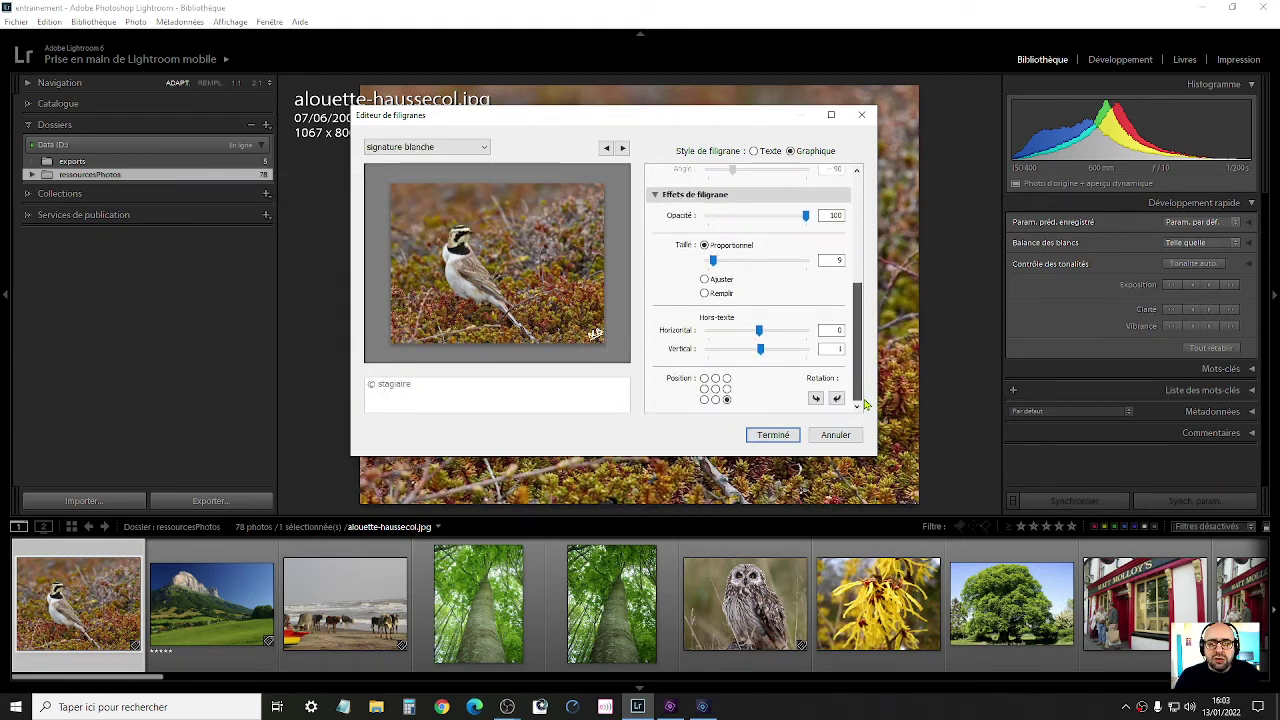
click(704, 400)
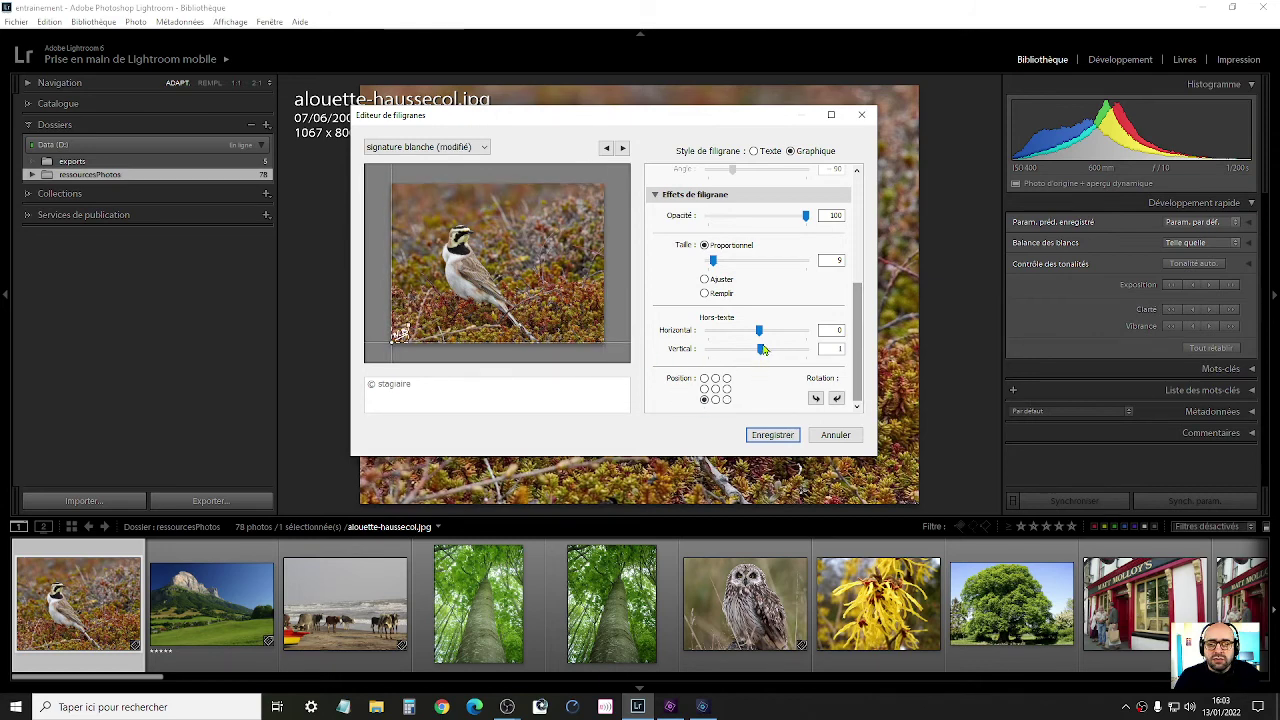
drag(759, 331, 753, 354)
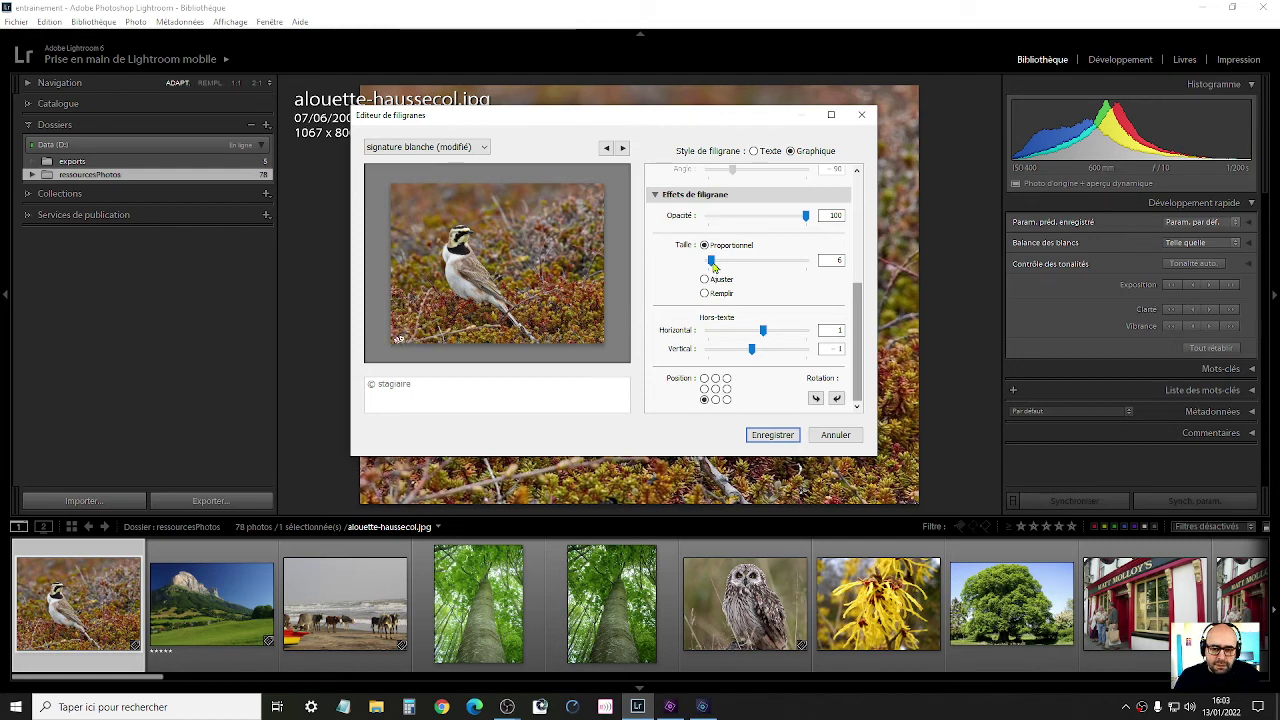
drag(711, 261, 716, 266)
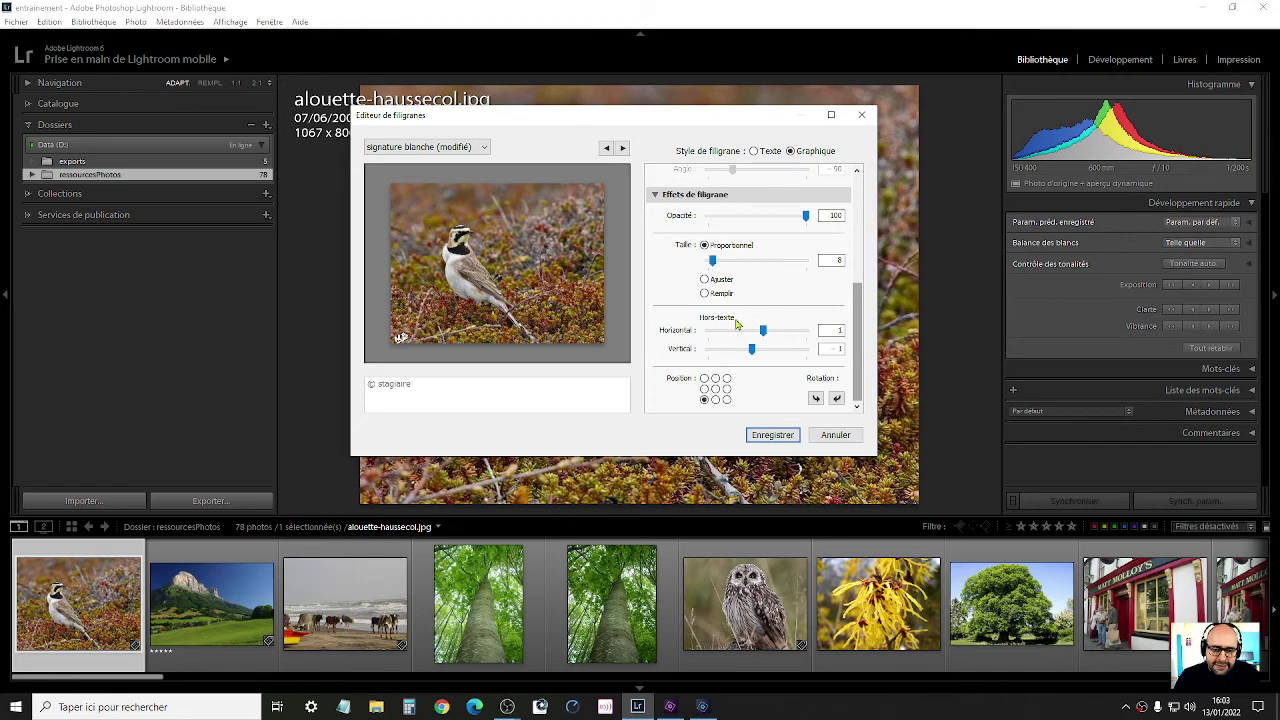
drag(753, 350, 757, 351)
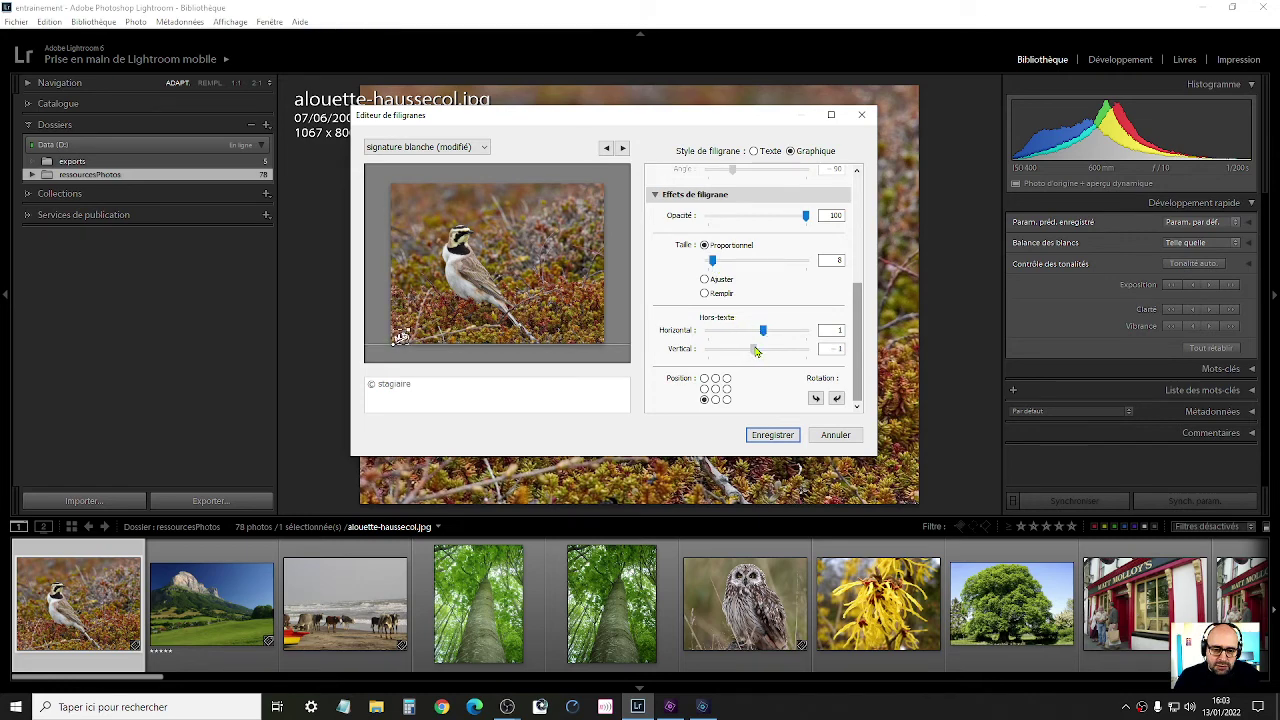
click(482, 147)
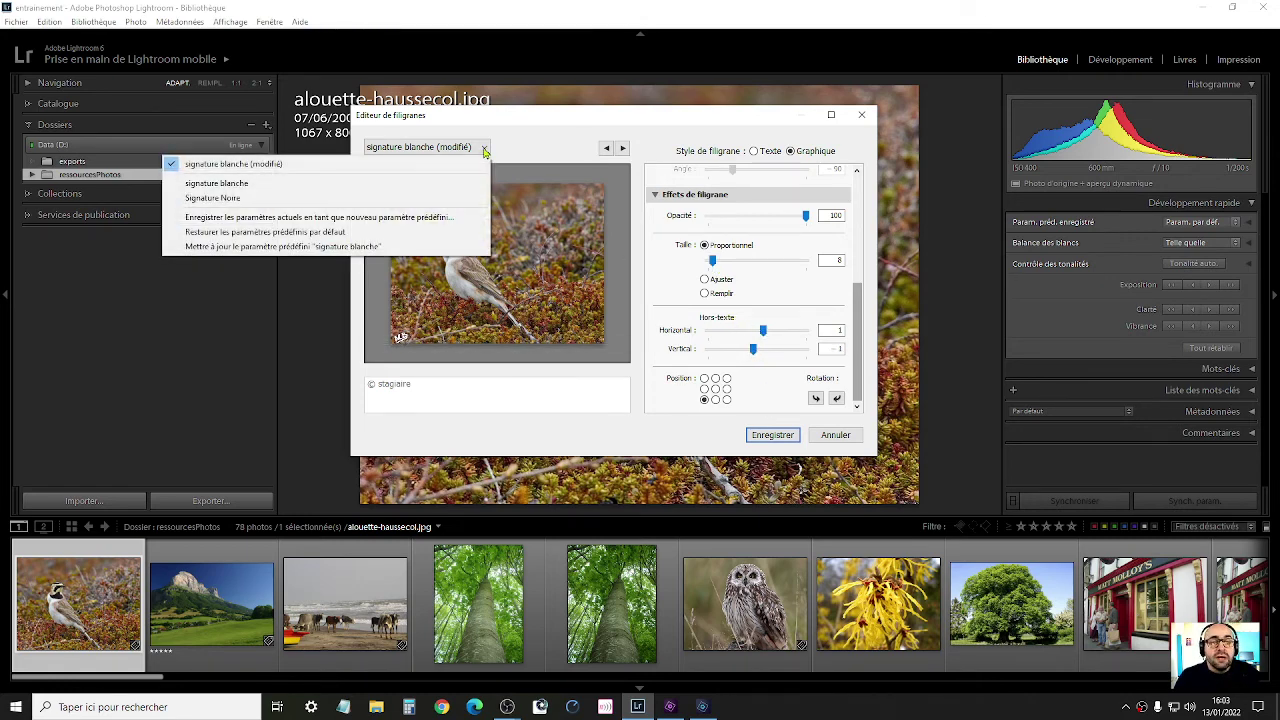
click(289, 218)
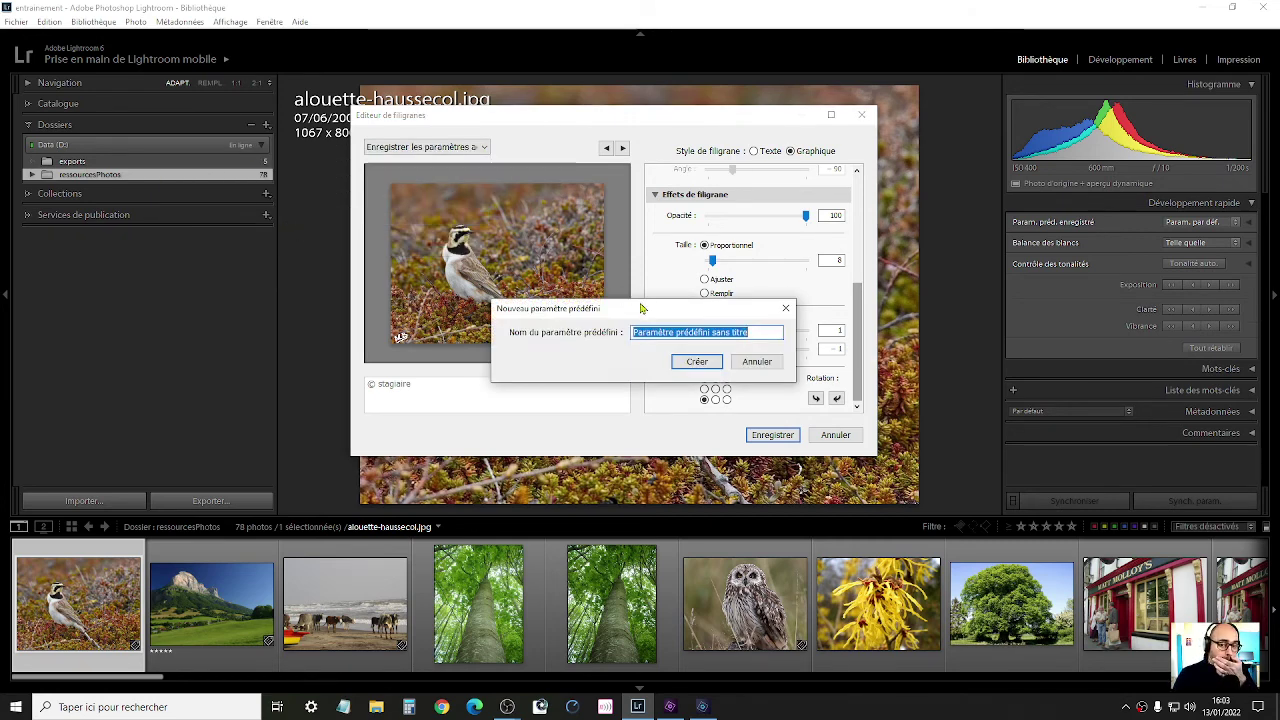
click(755, 362)
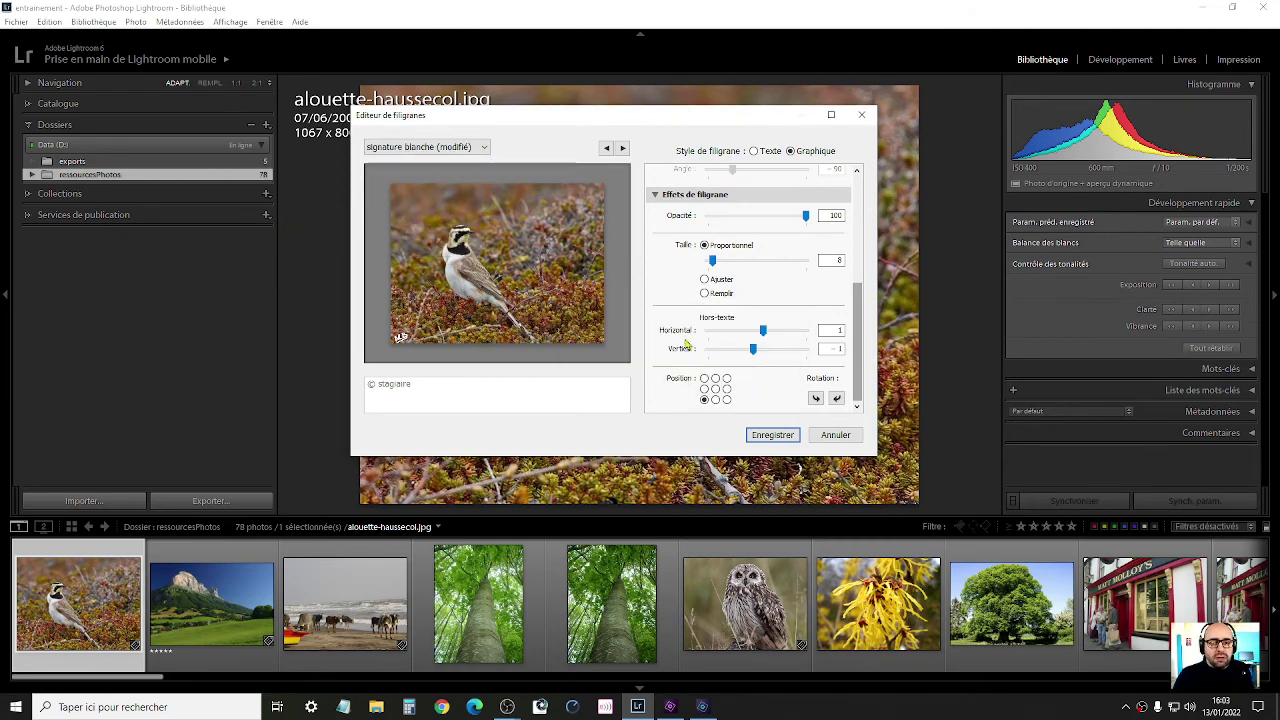
- Save the current watermark settings as a new preset named "Signature blanche - En bas à Gauche" and close the watermark editor
click(476, 147)
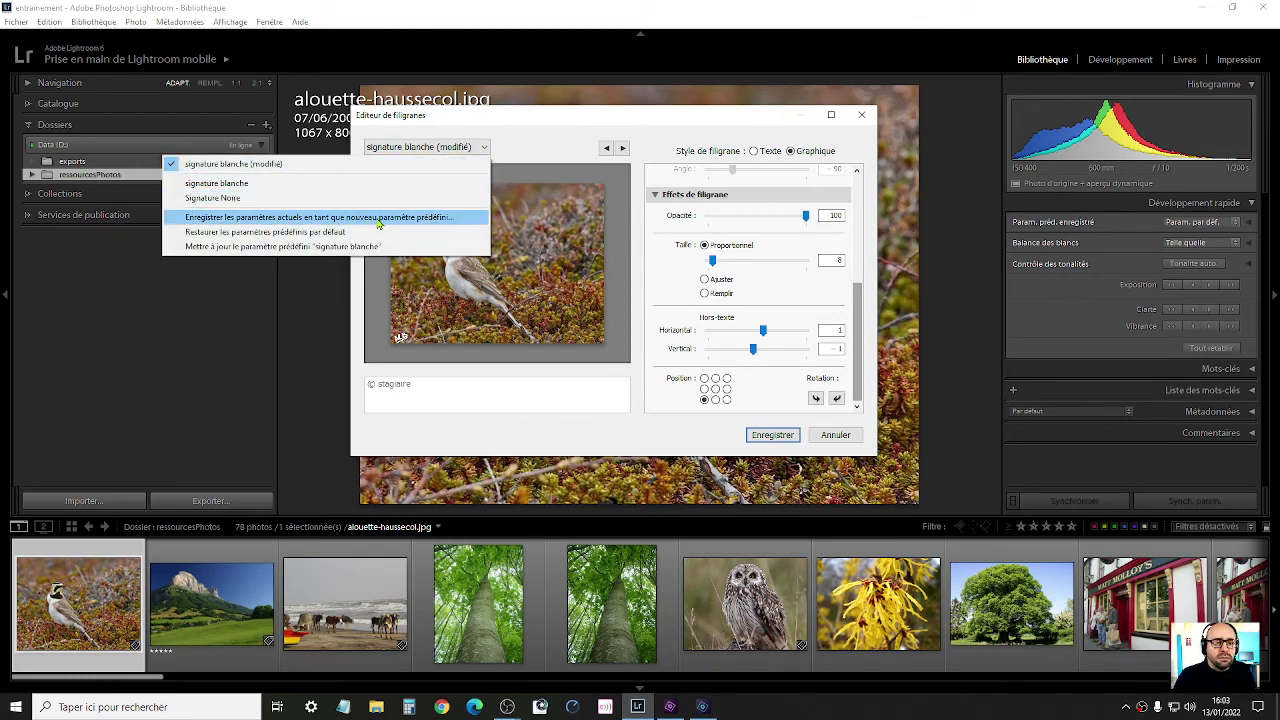
click(300, 217)
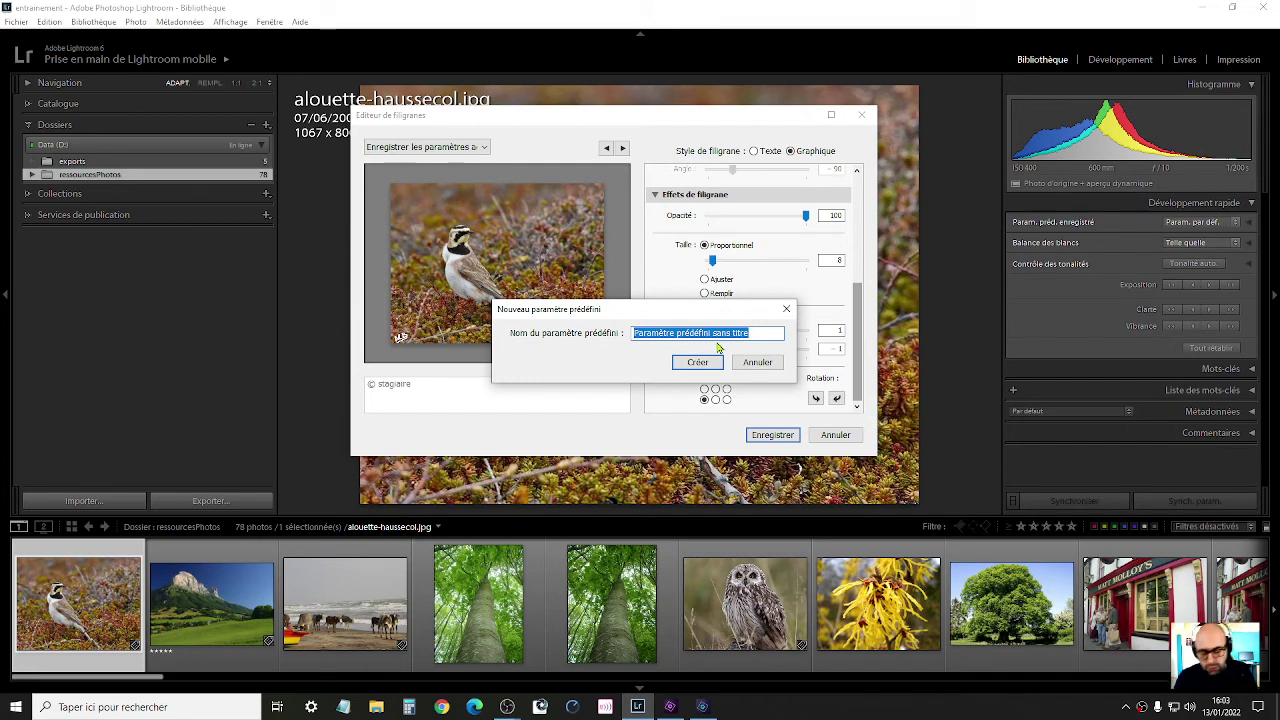
text(S)
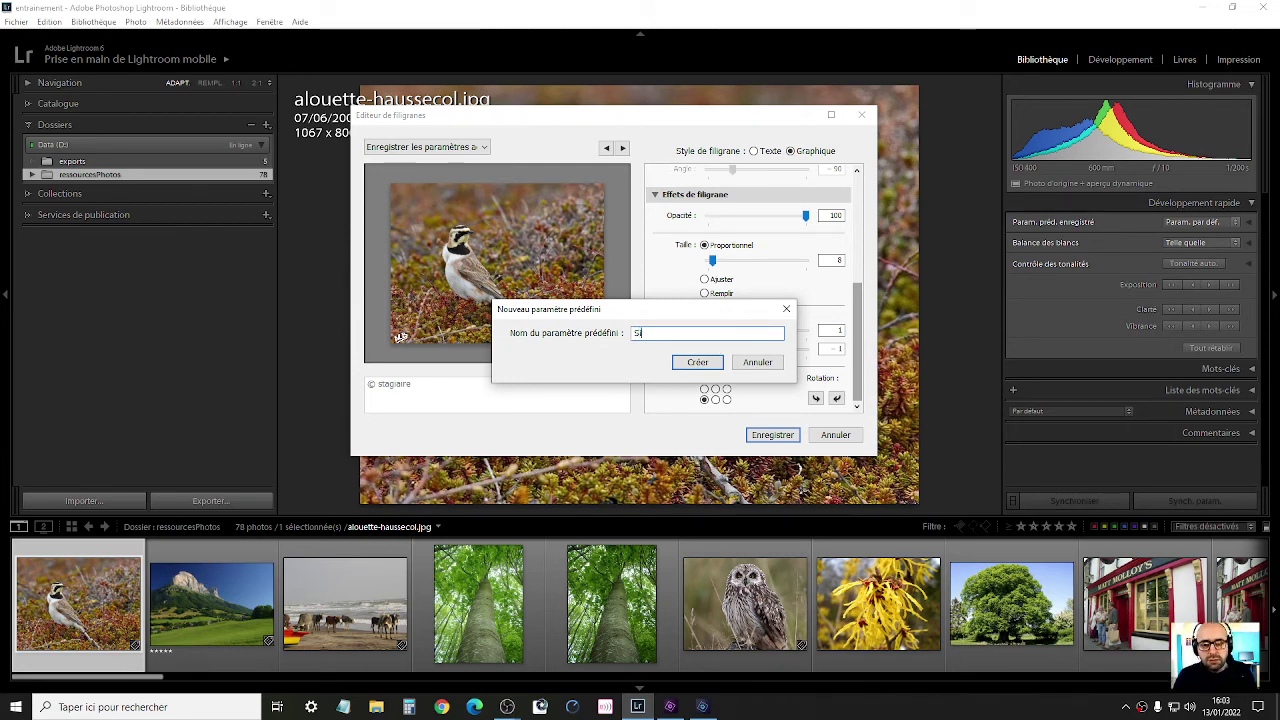
text(ignatu)
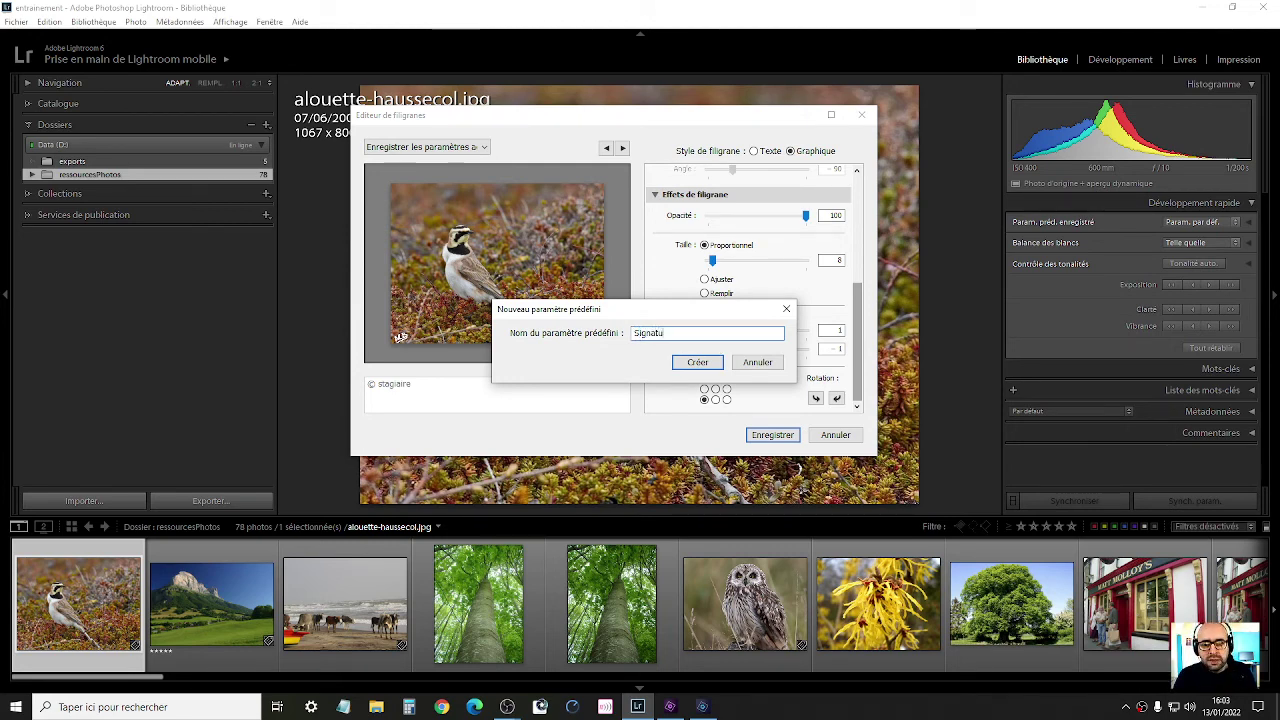
text(re bla)
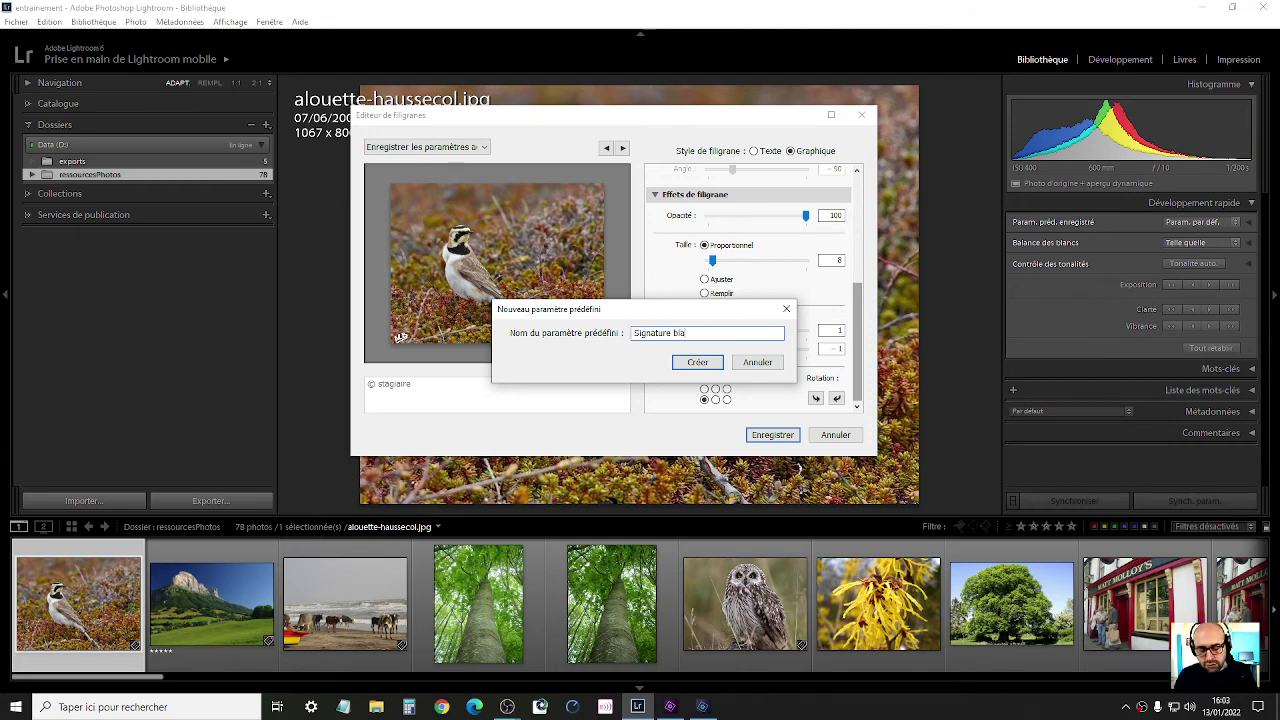
text(nche)
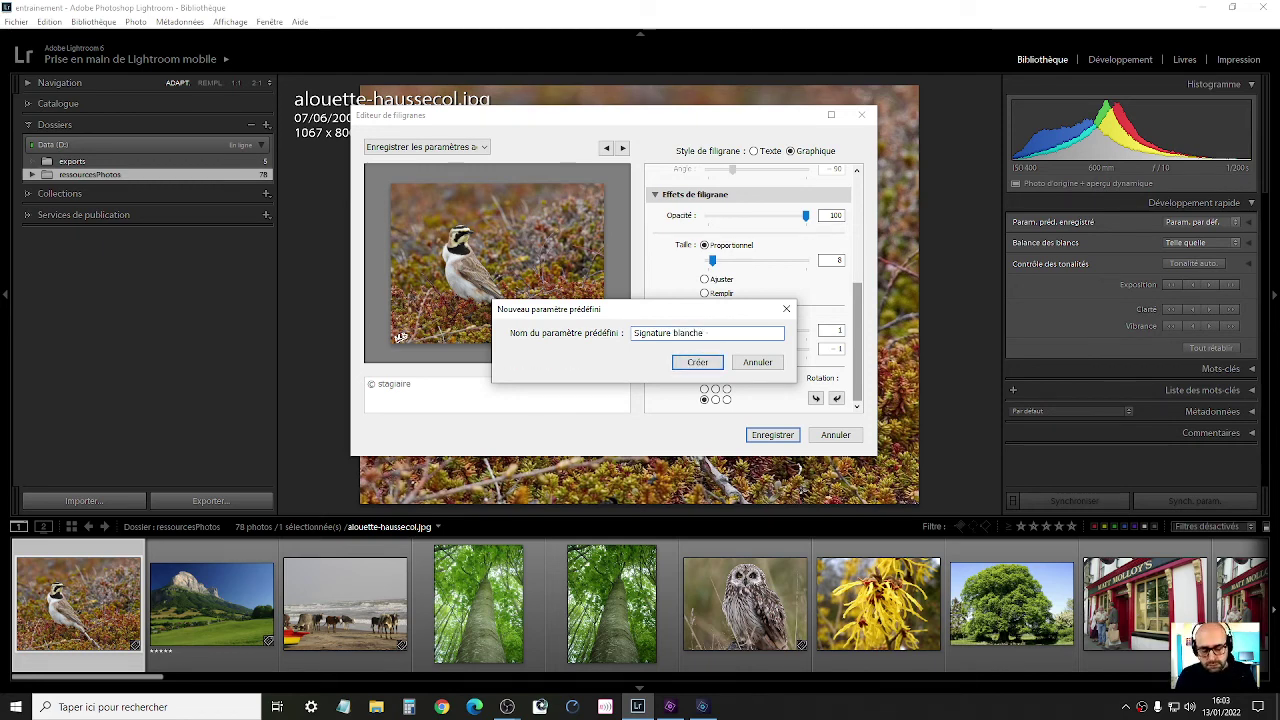
text( - En bas à Gauche)
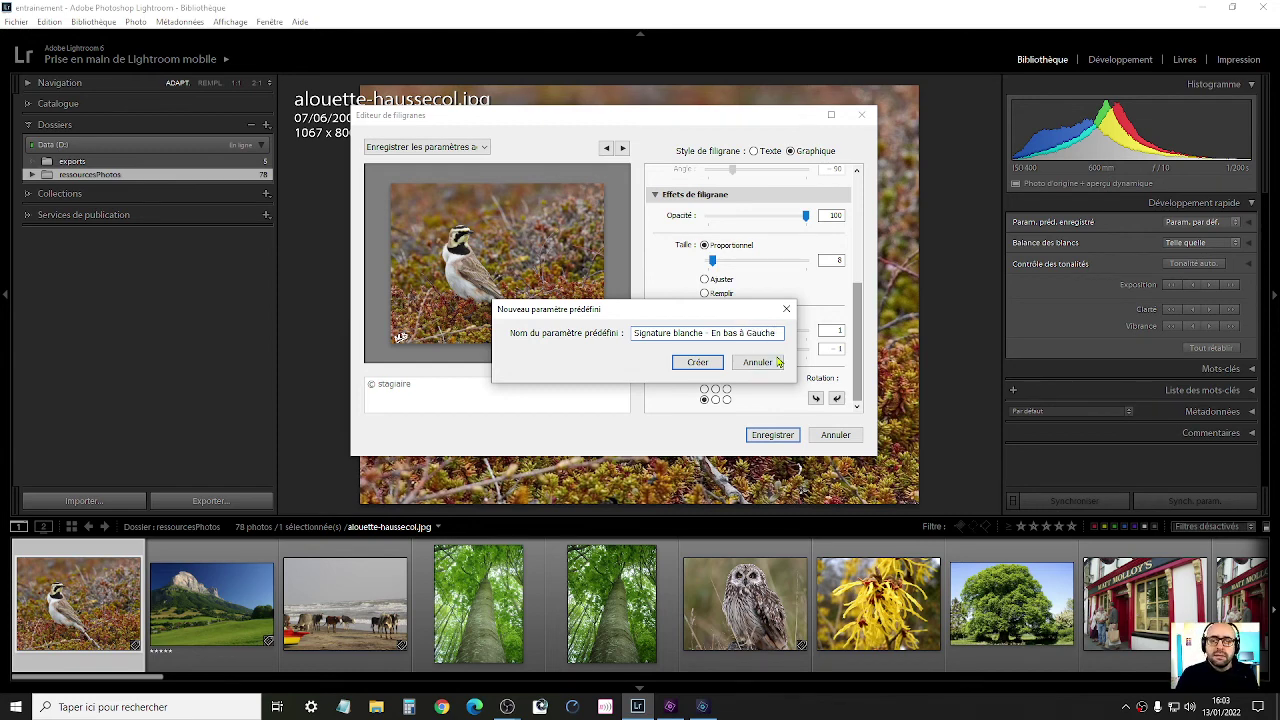
click(714, 370)
click(770, 434)
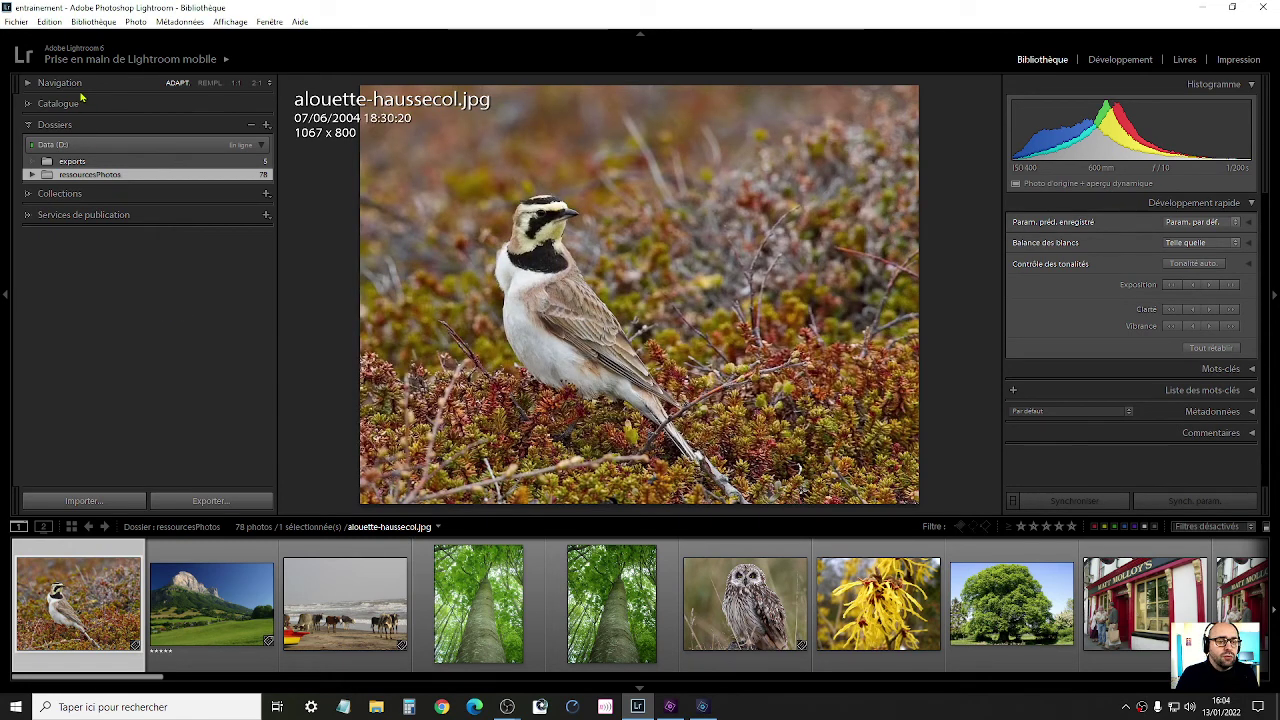
- Try the Signature blanche - En bas à Gauche watermark in the lark photo's export settings, based on the Export 30x20 - signature blanche preset
click(208, 502)
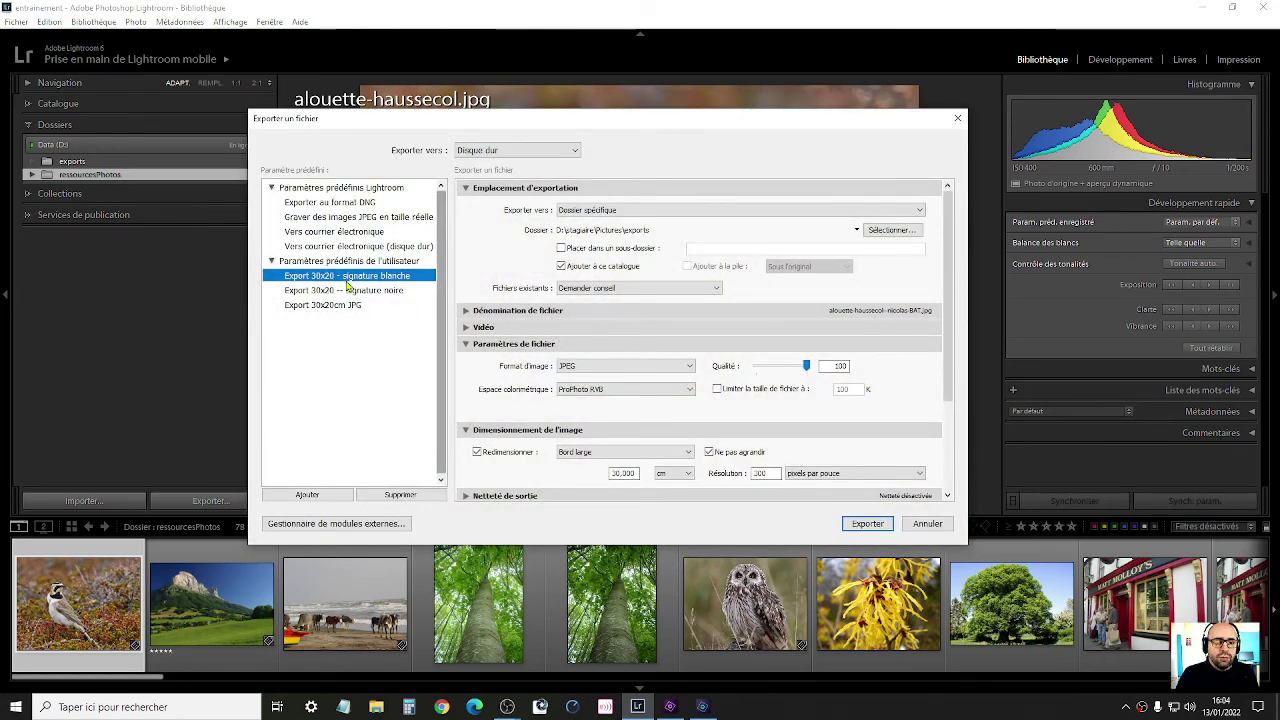
drag(547, 122, 447, 66)
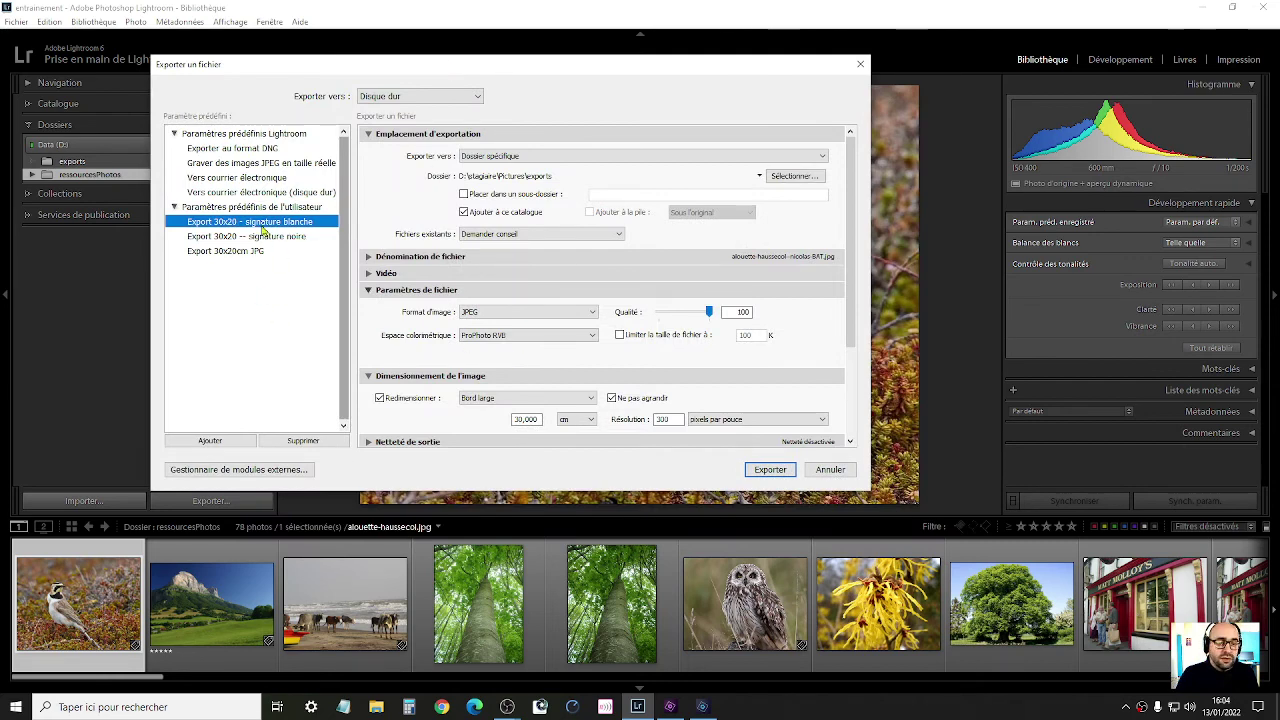
scroll(820, 310, down, 3)
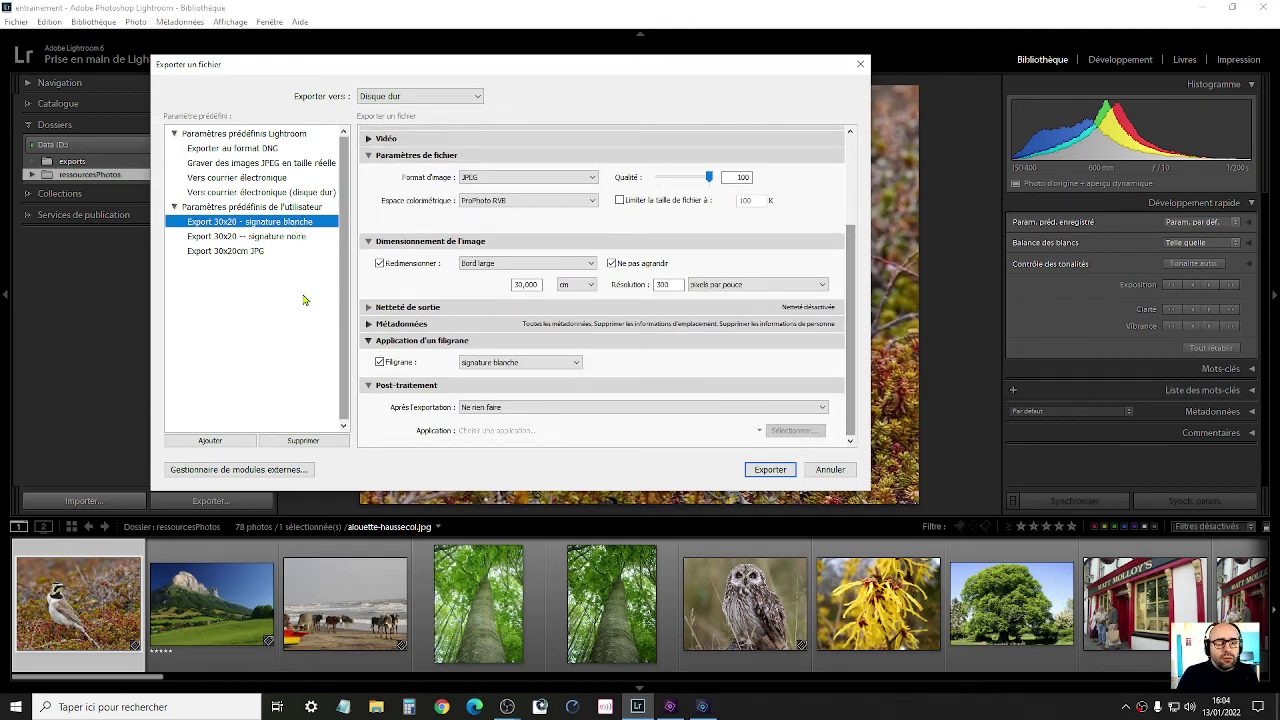
click(237, 305)
click(245, 251)
click(250, 221)
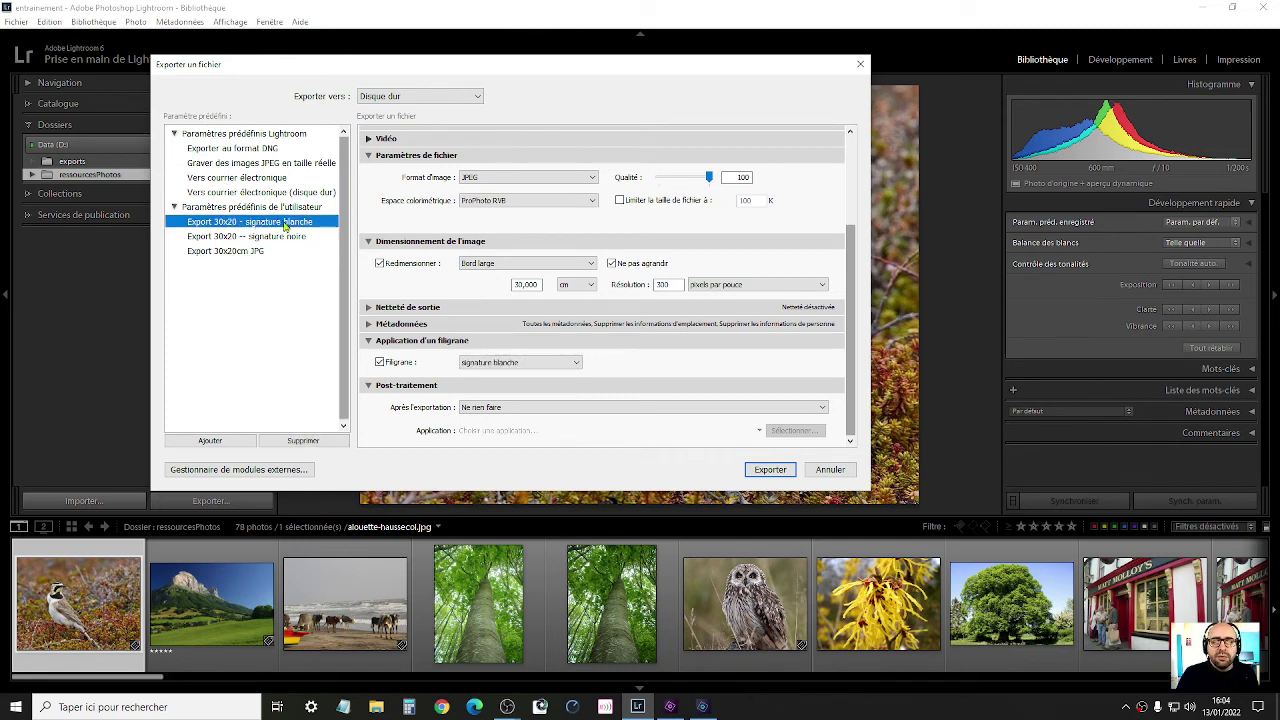
click(566, 366)
click(563, 393)
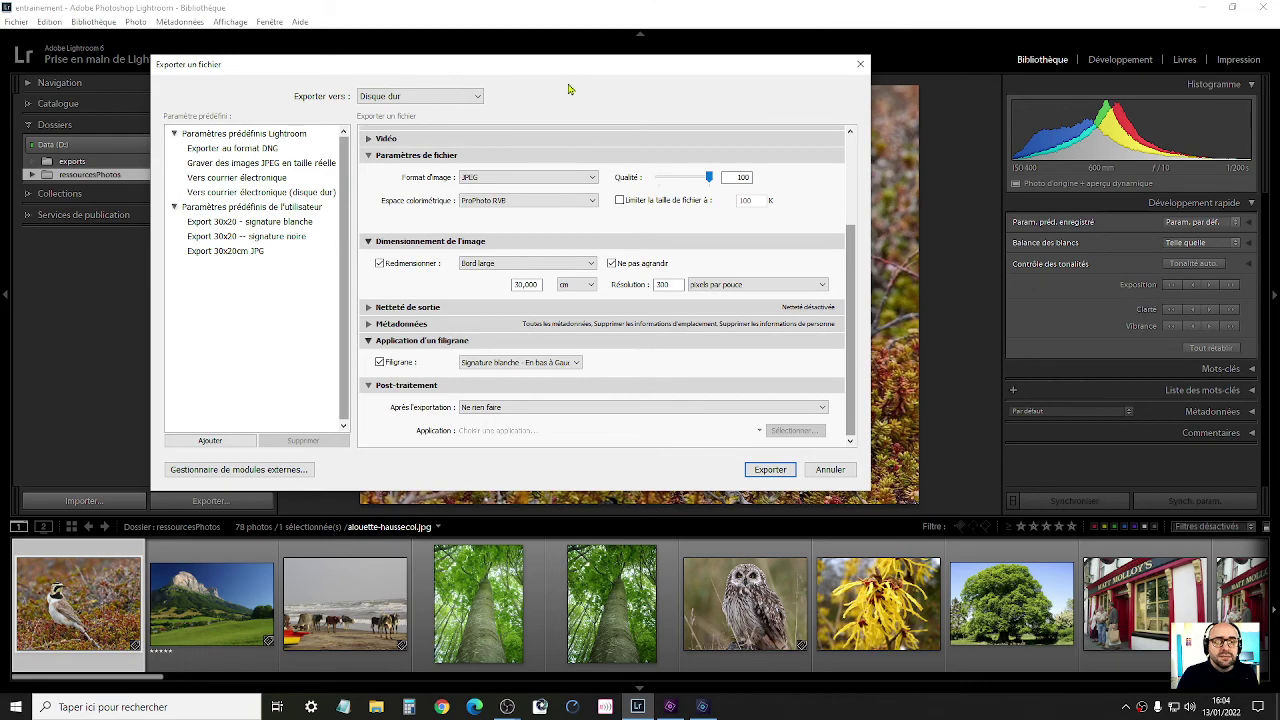
click(770, 469)
- Delete all five photos in the exports folder from the disk and return to the ressourcesPhotos folder
scroll(872, 600, down, 5)
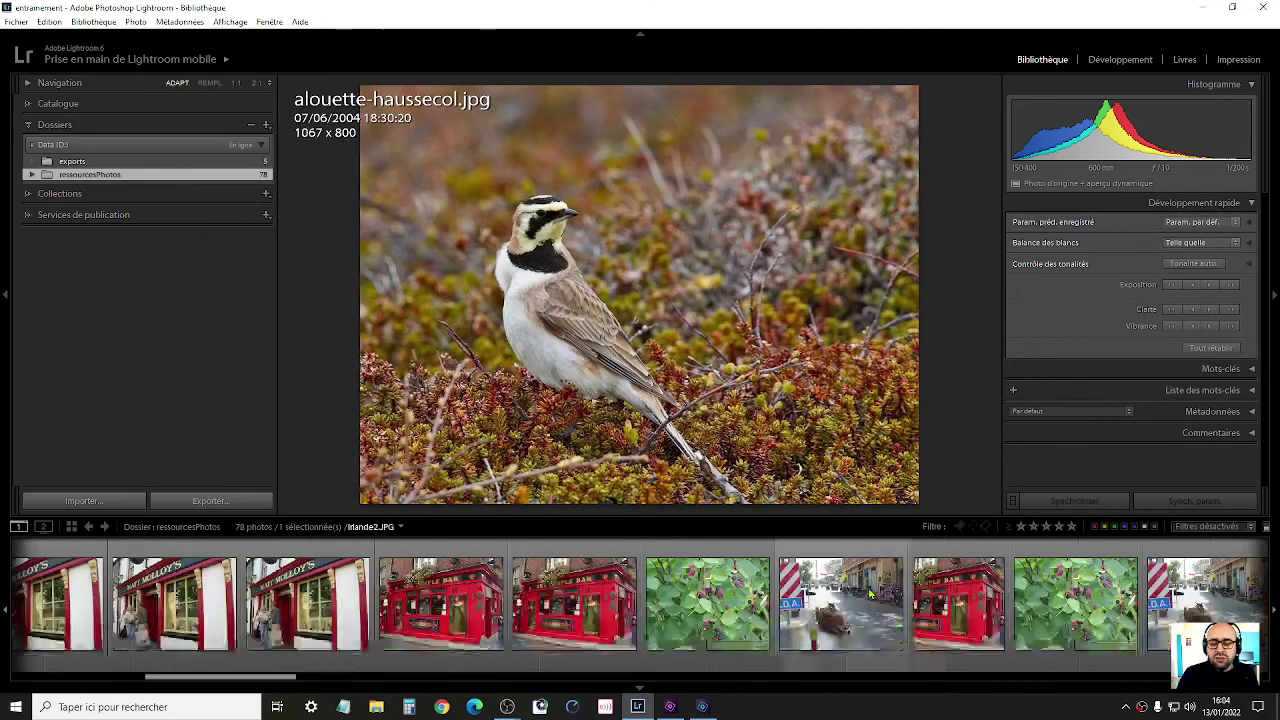
right_click(204, 161)
click(171, 163)
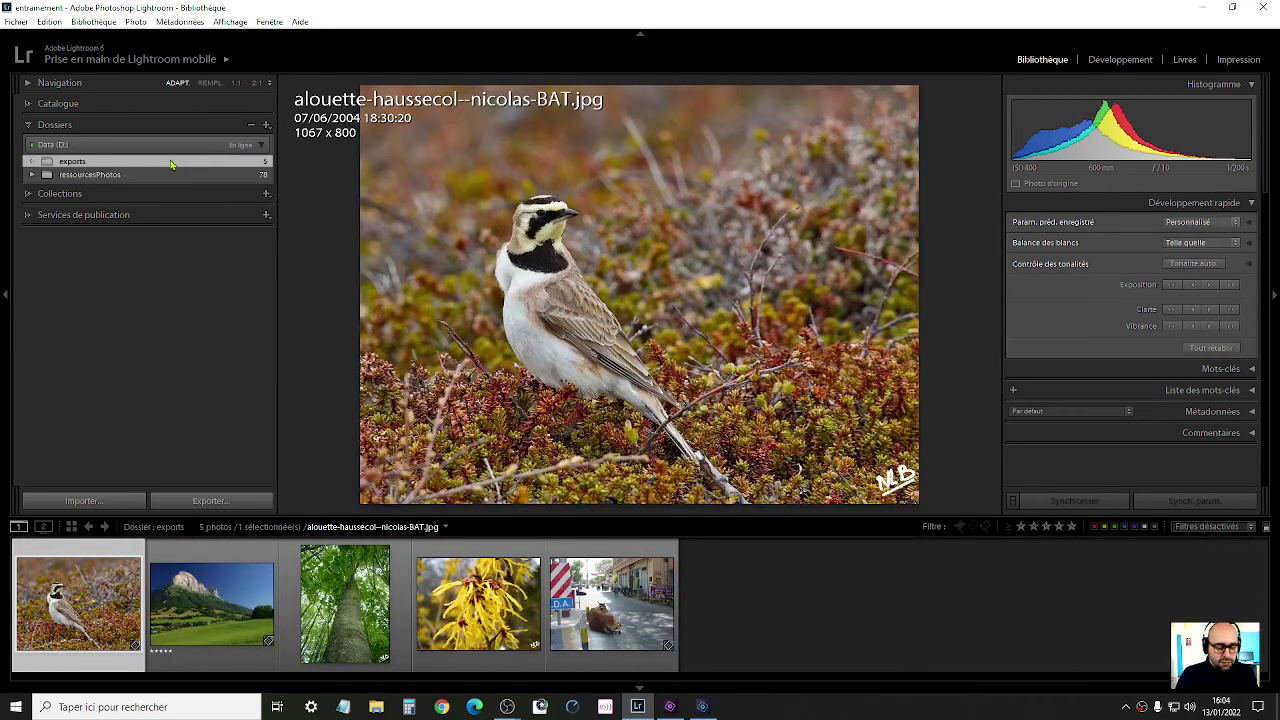
key(g)
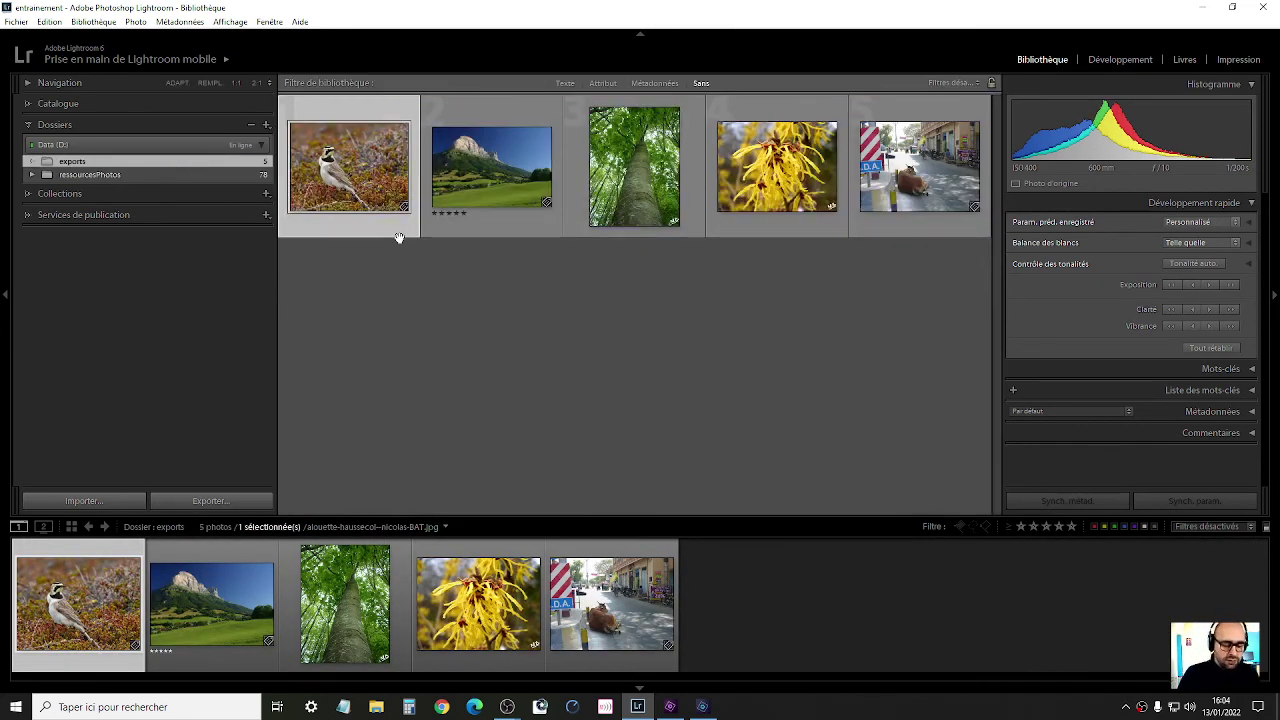
key(ctrl+a)
key(Delete)
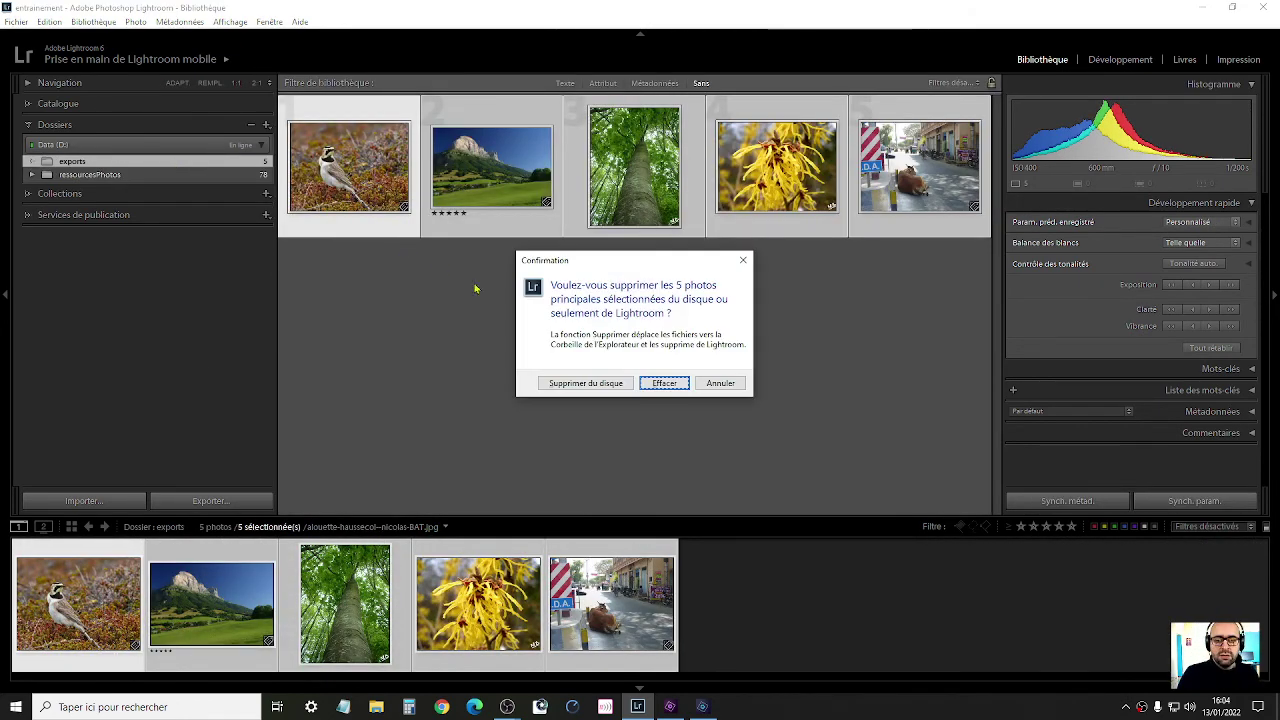
click(589, 382)
click(104, 174)
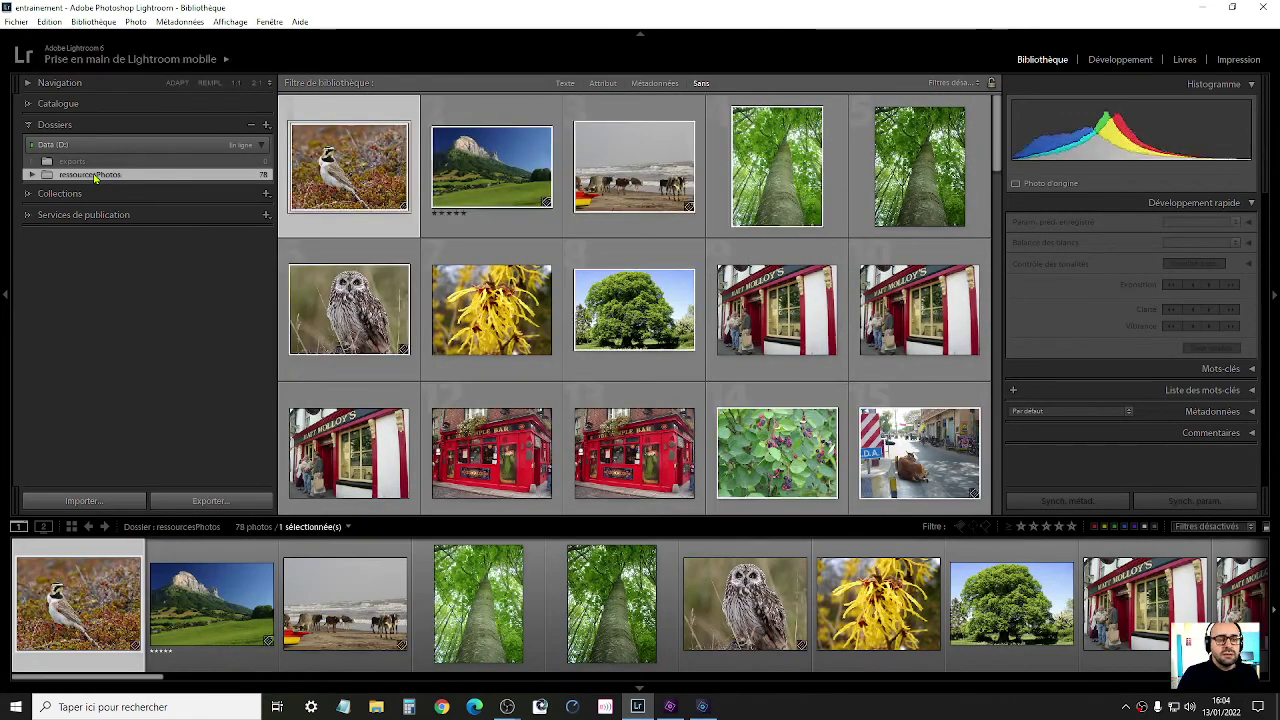
scroll(634, 440, down, 3)
scroll(629, 391, down, 5)
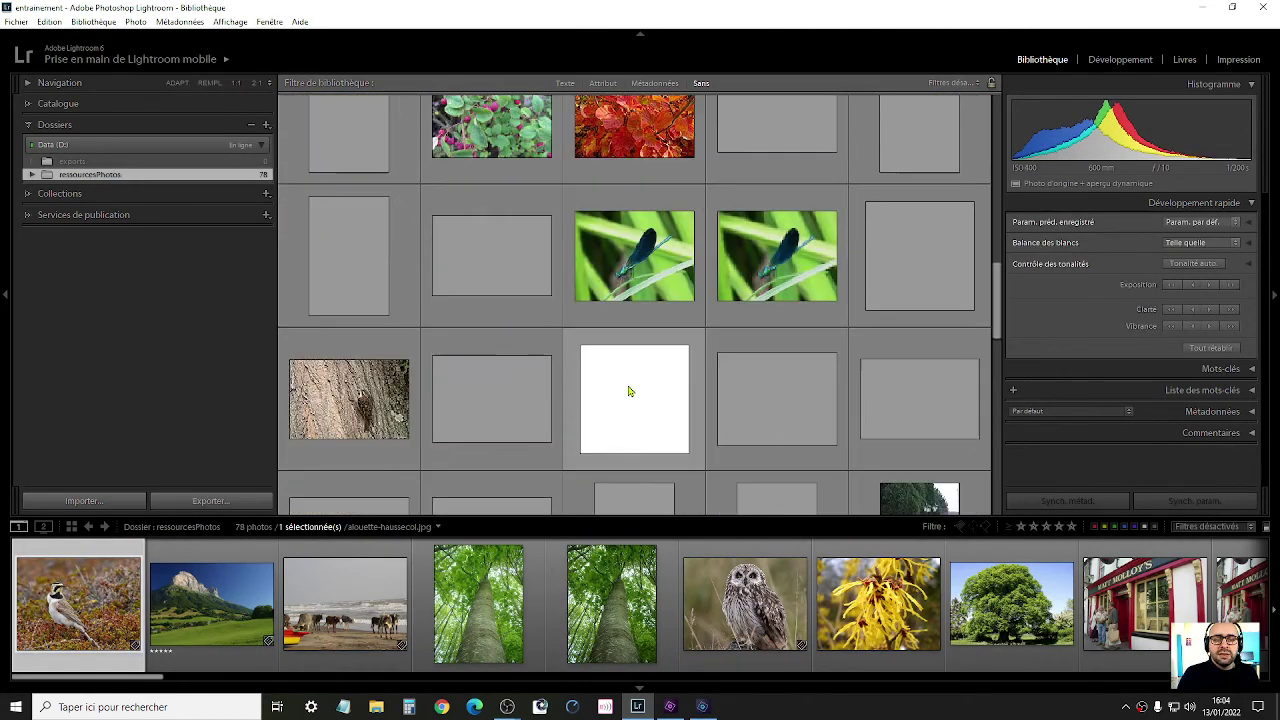
click(645, 287)
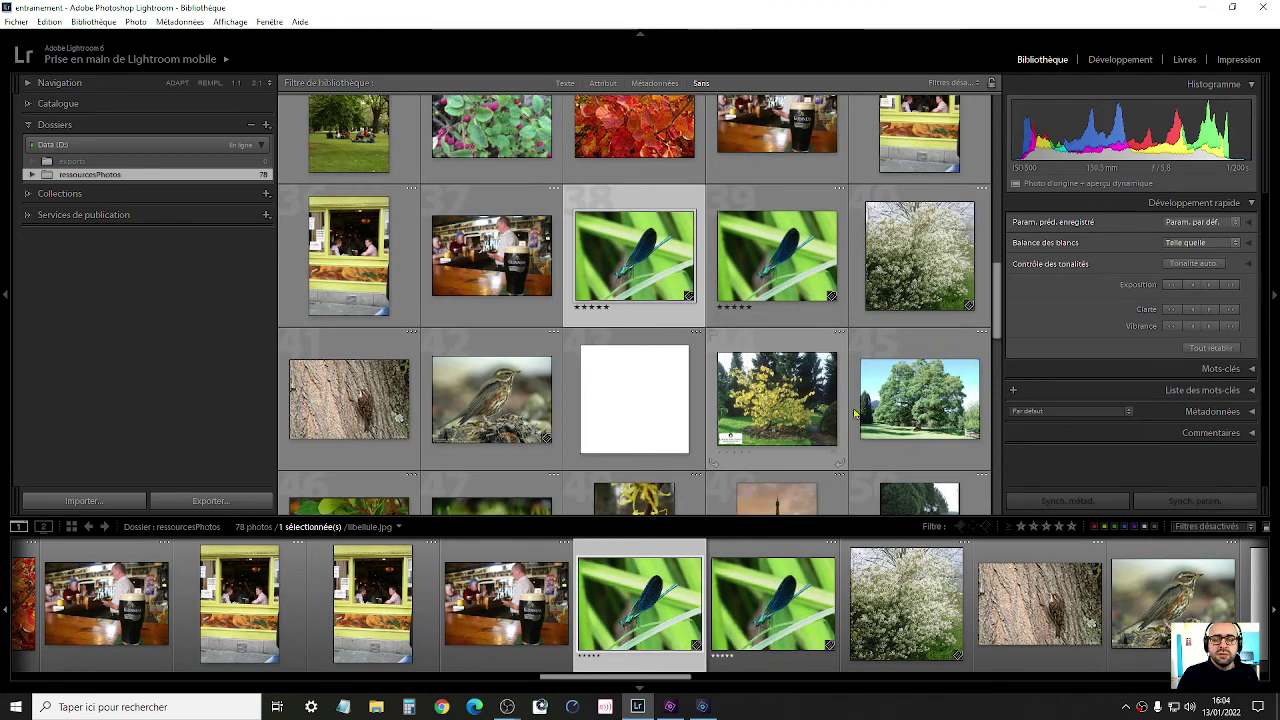
shift+click(489, 413)
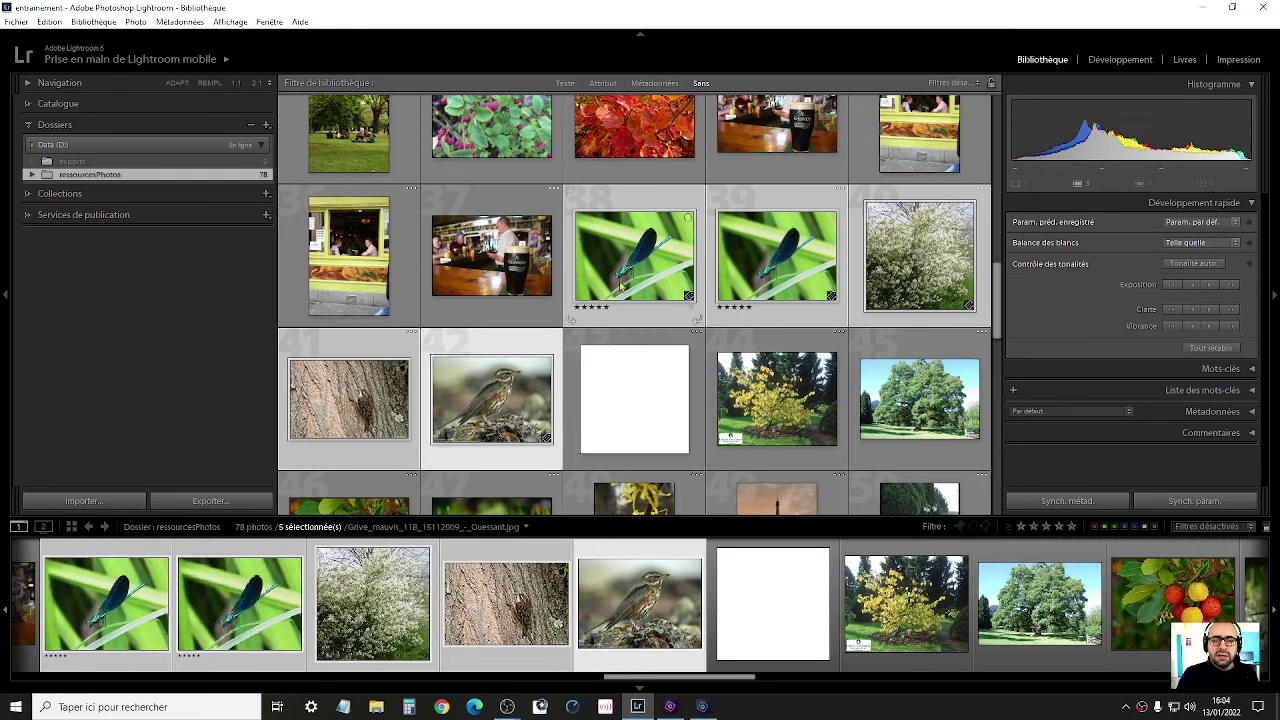
ctrl+click(627, 272)
ctrl+click(628, 270)
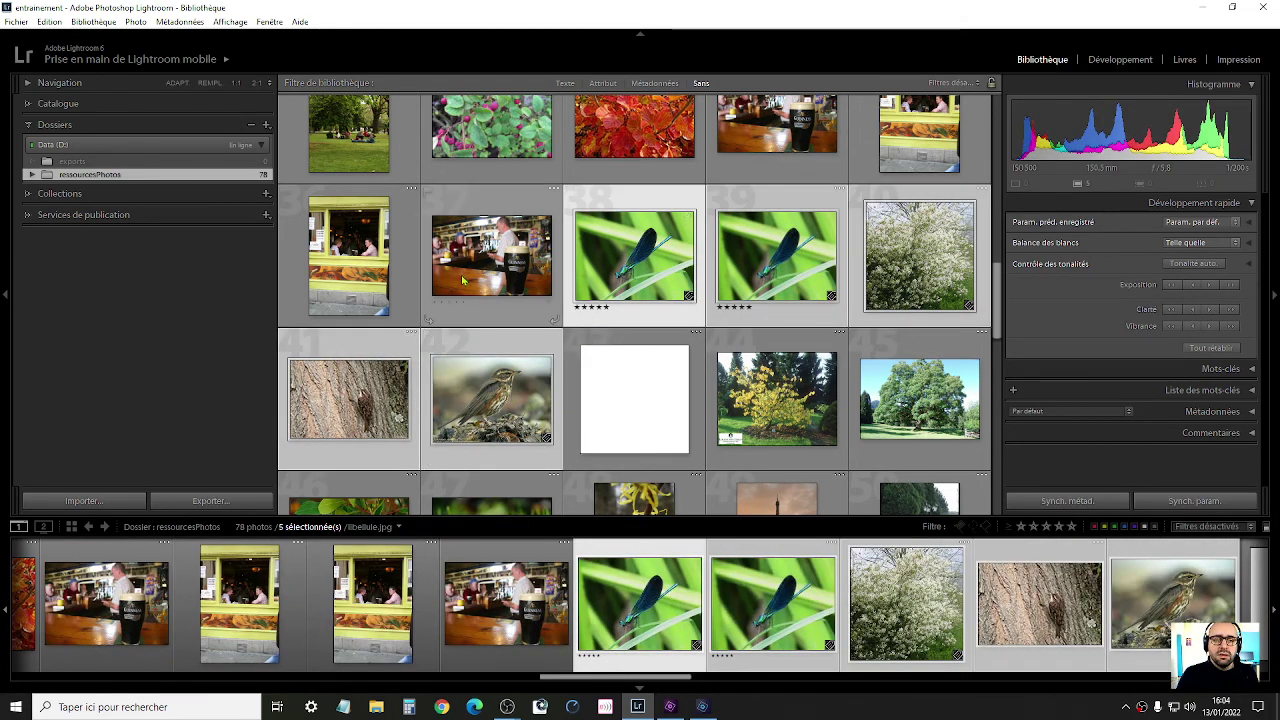
click(493, 268)
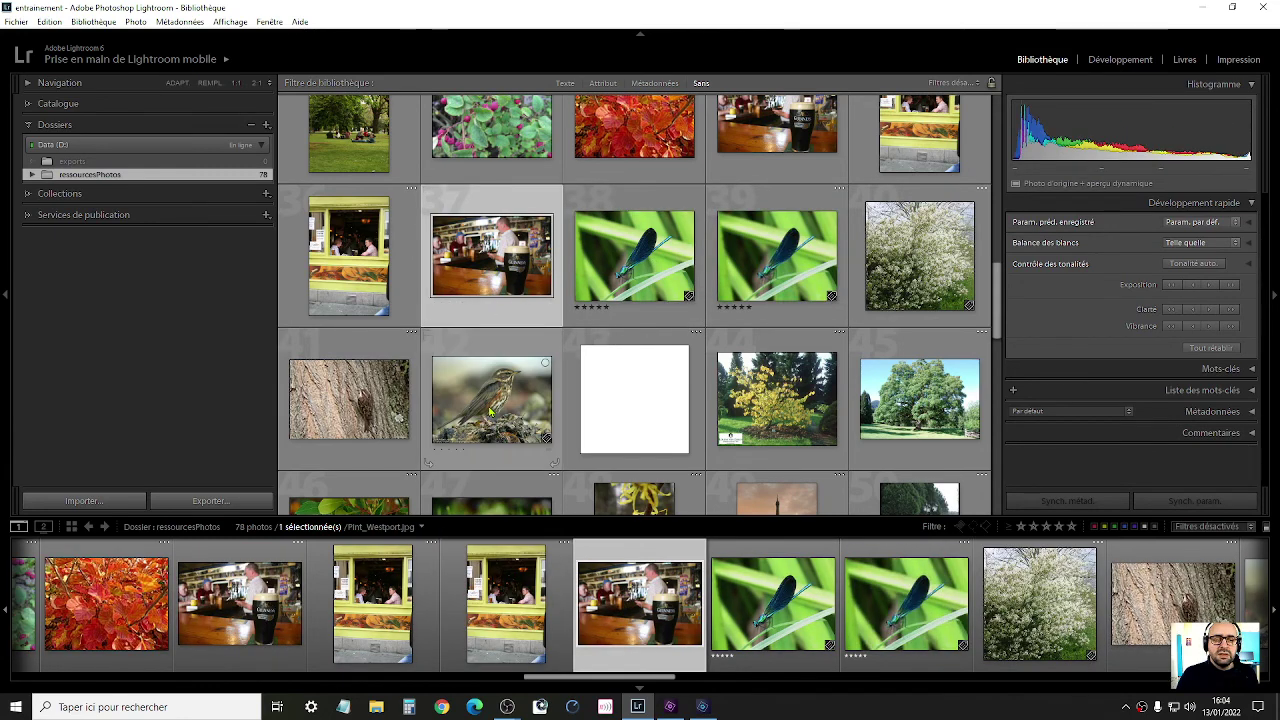
key(shift+Down)
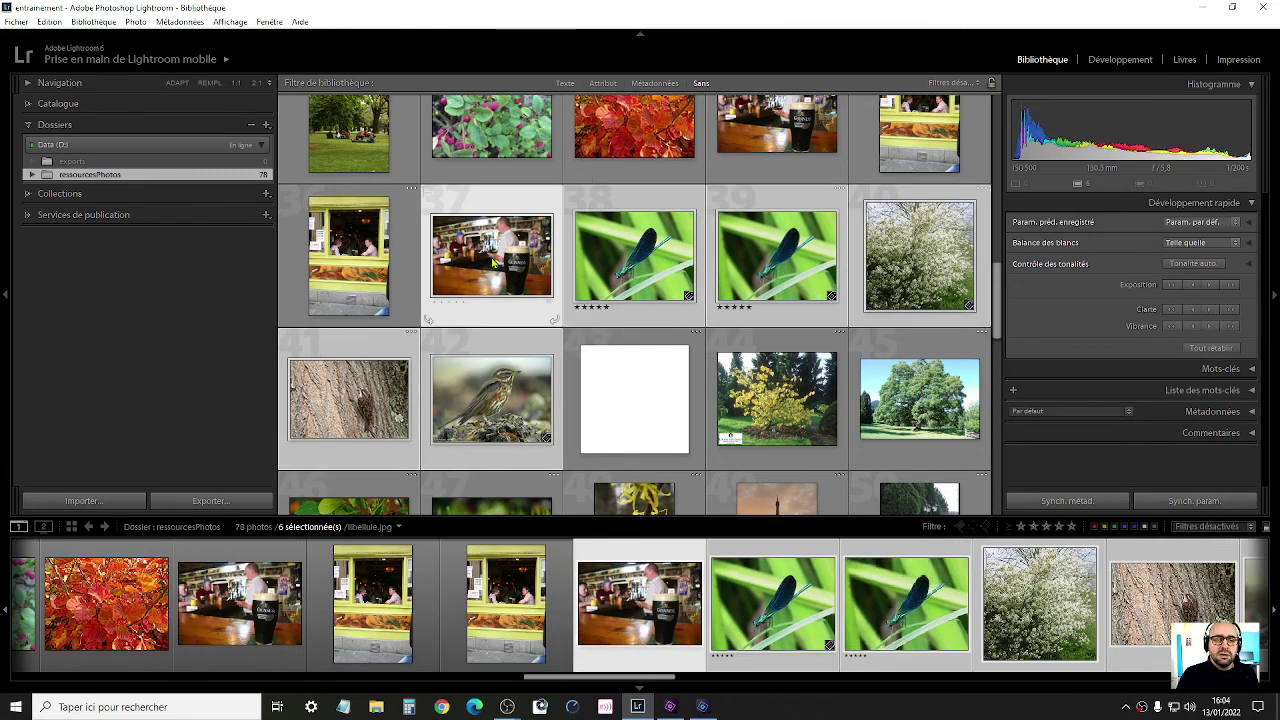
ctrl+click(497, 408)
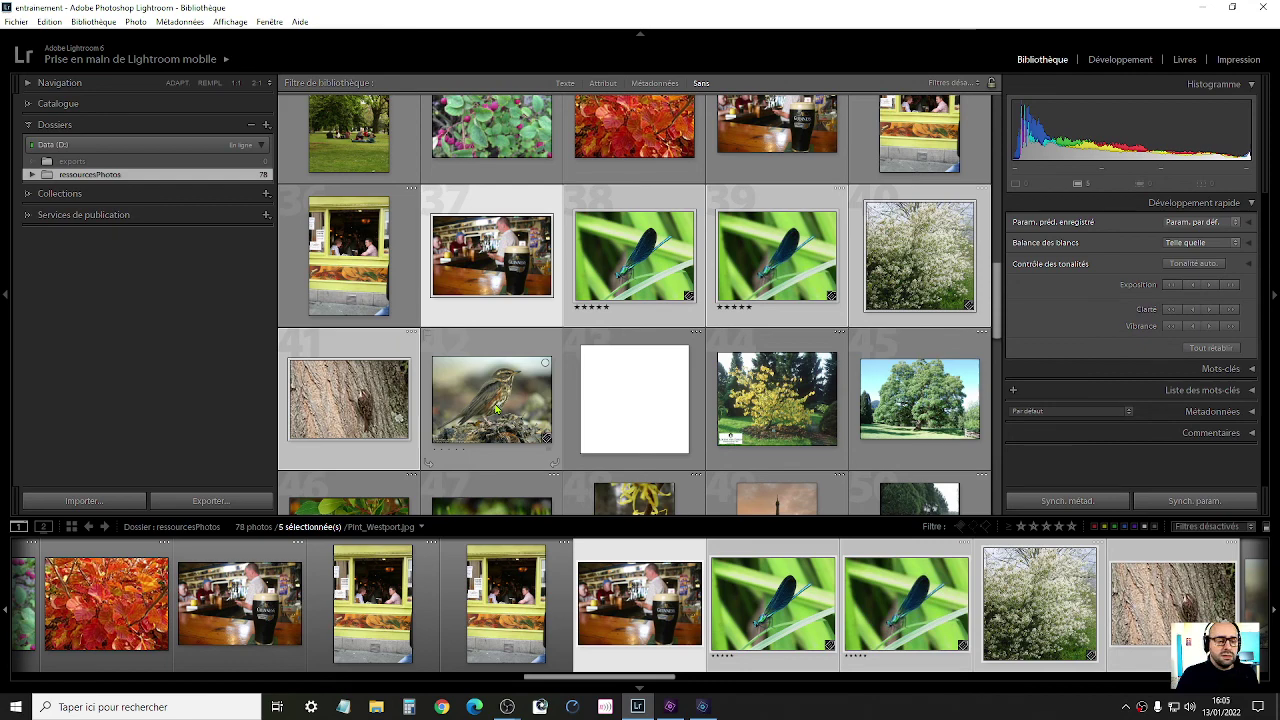
- Select the redwing photo, the Guinness pint photo in the row above it and the Eiffel Tower sunset photo together
click(543, 401)
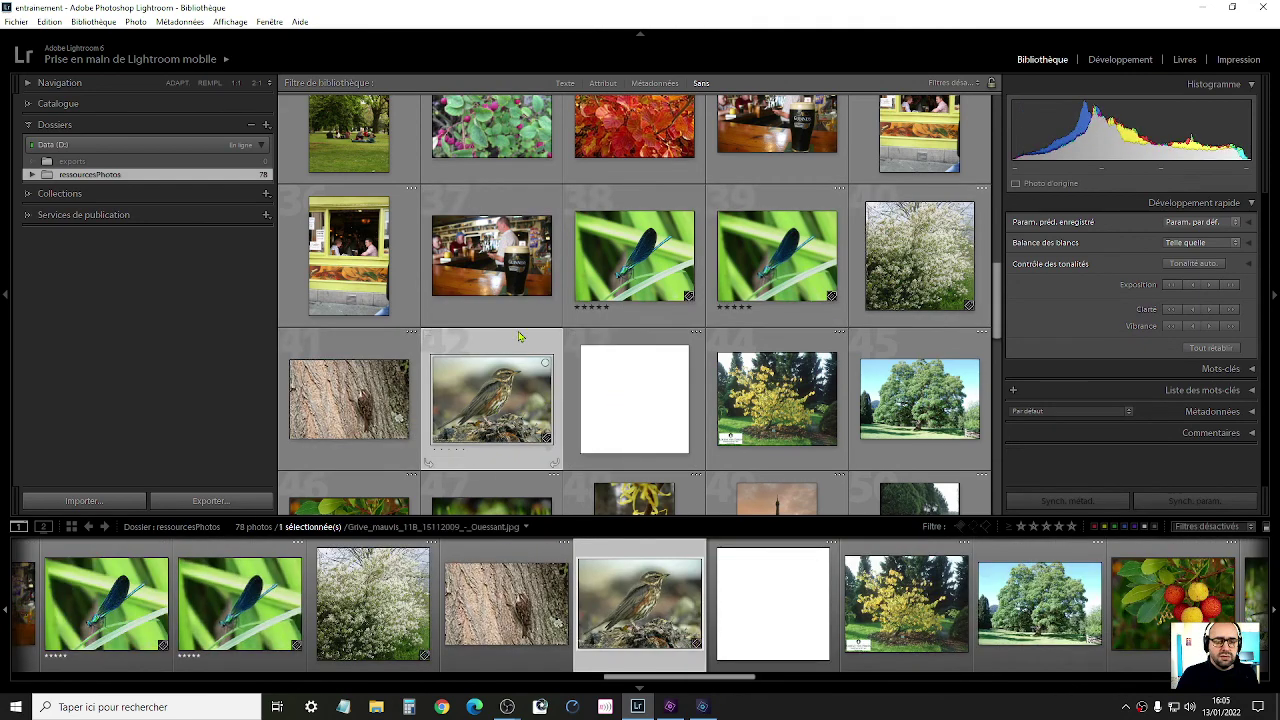
ctrl+click(497, 278)
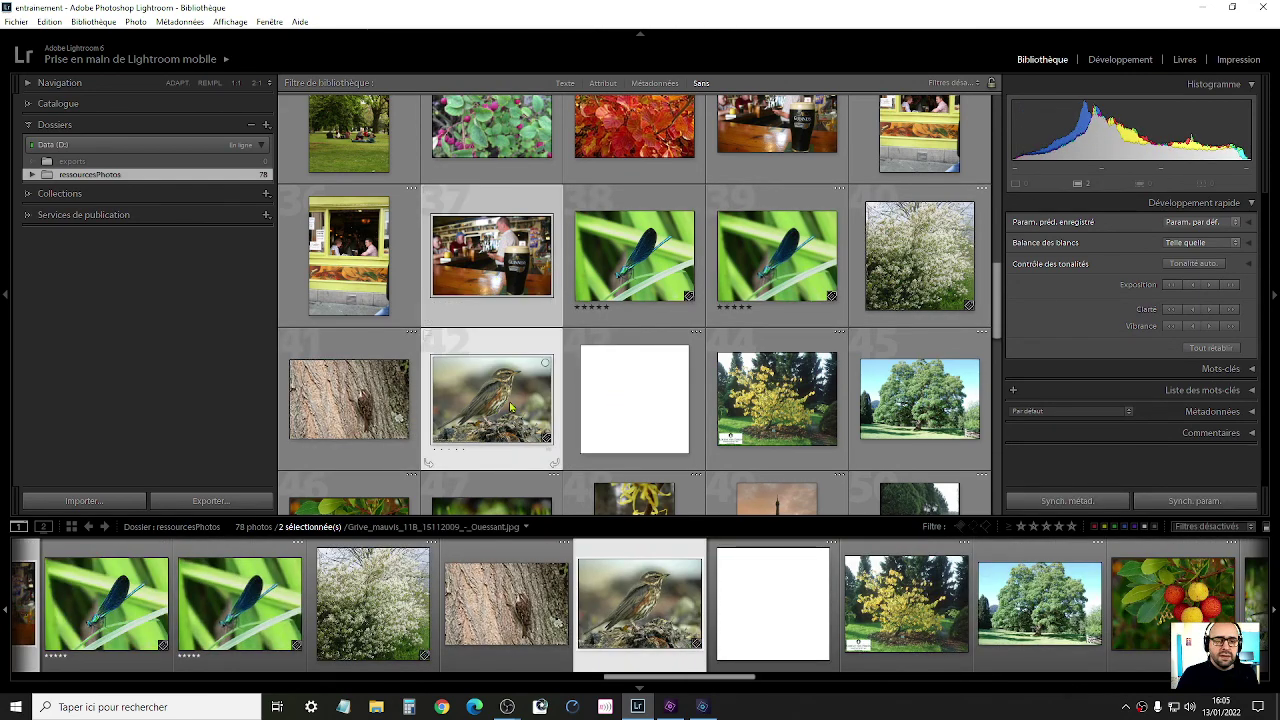
scroll(515, 410, down, 3)
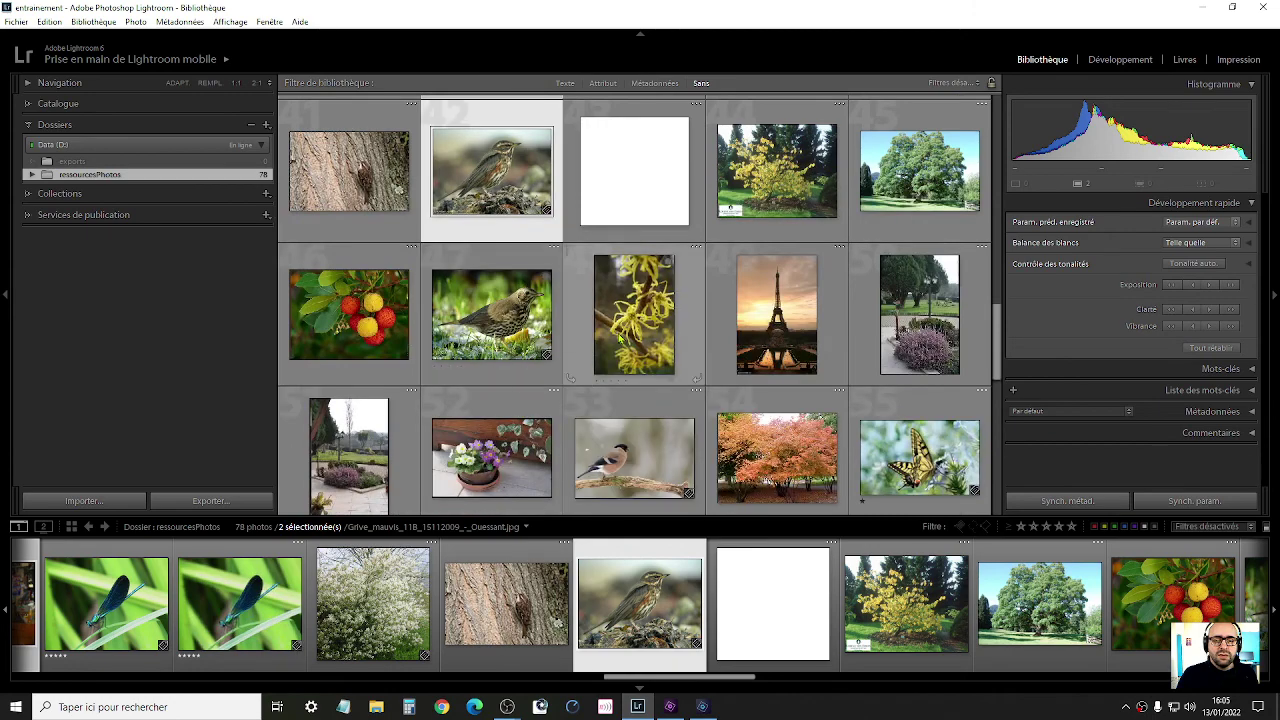
ctrl+click(770, 330)
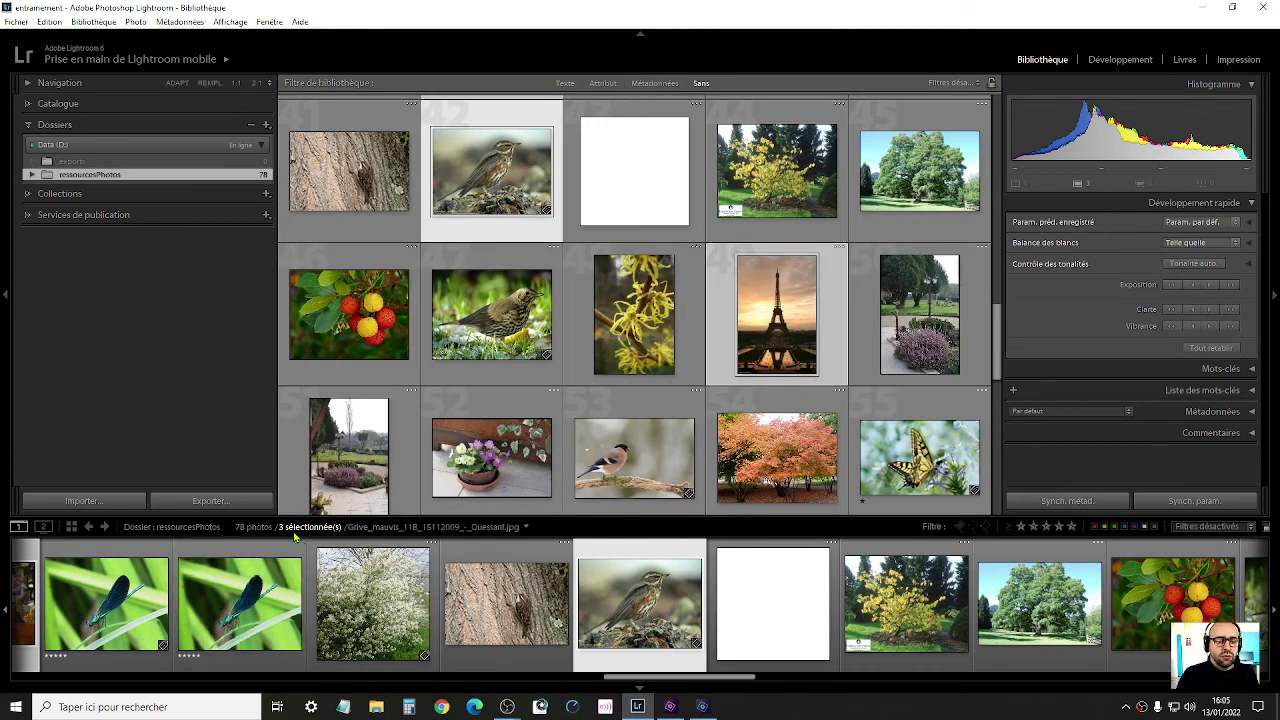
- Export the three selected photos with the Export 30x20 - signature blanche preset, using the Signature blanche - En bas à Gauche watermark
click(207, 500)
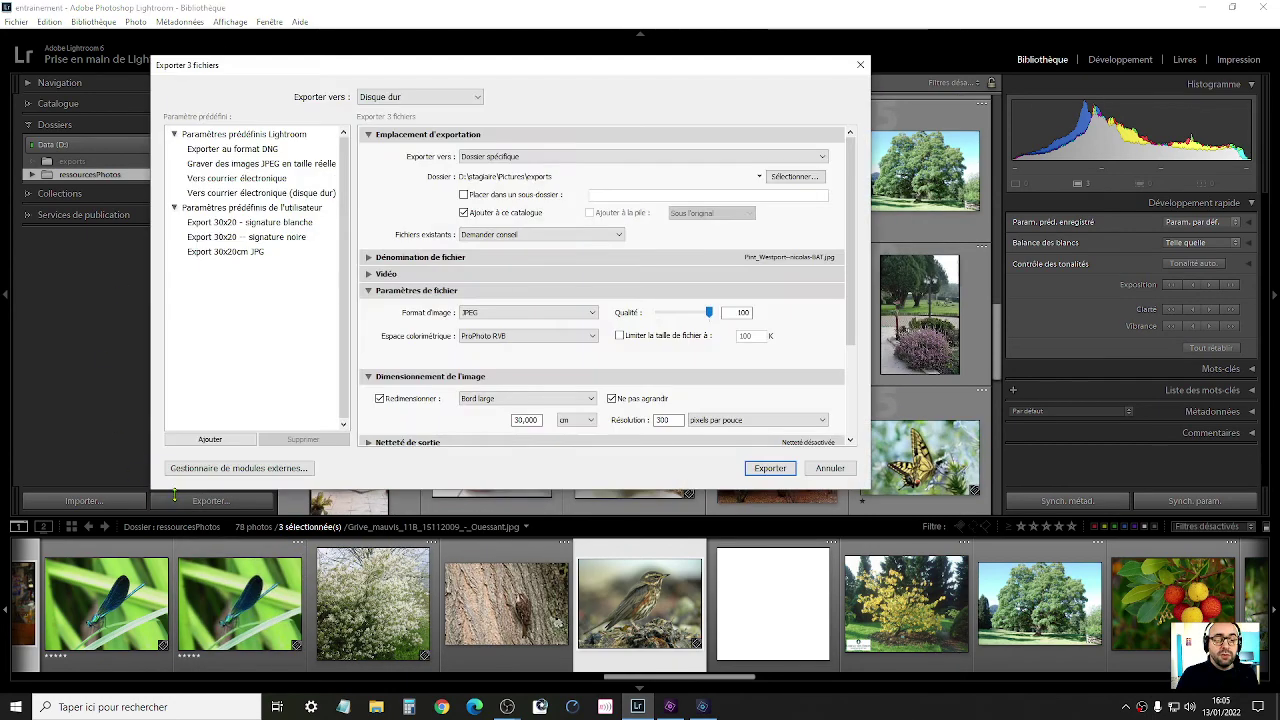
click(289, 226)
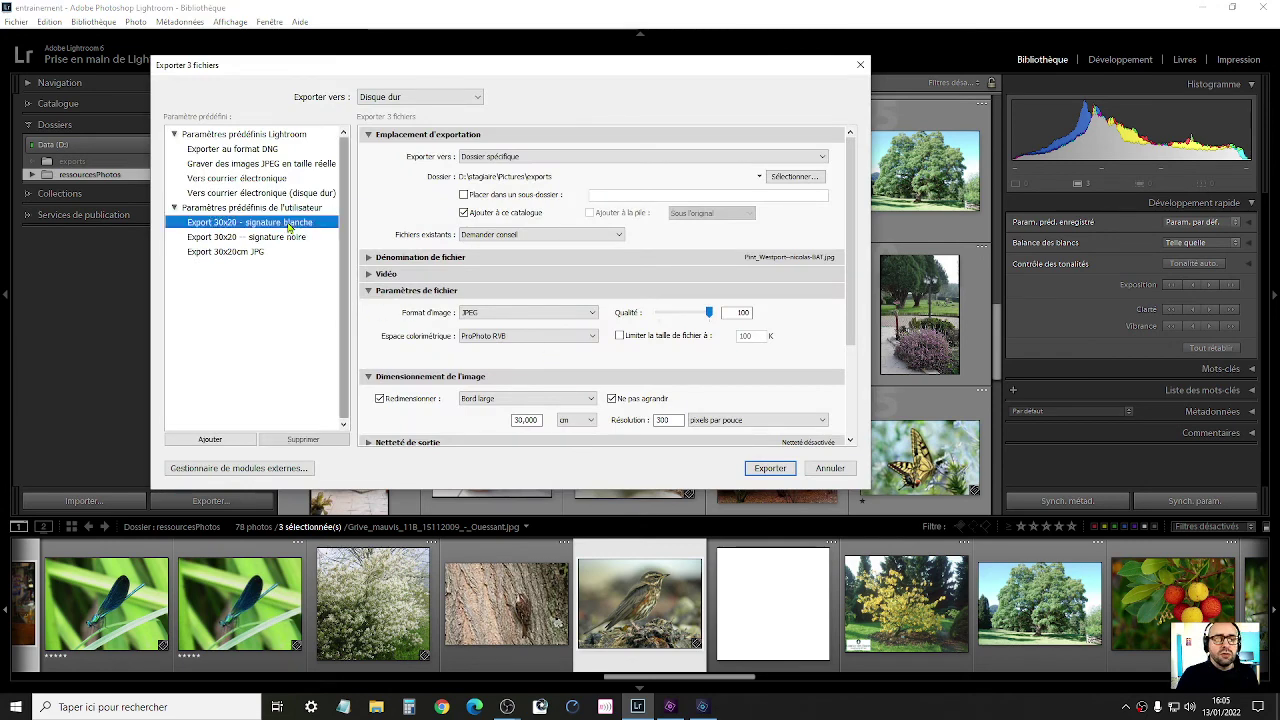
scroll(850, 331, down, 2)
scroll(850, 331, down, 1)
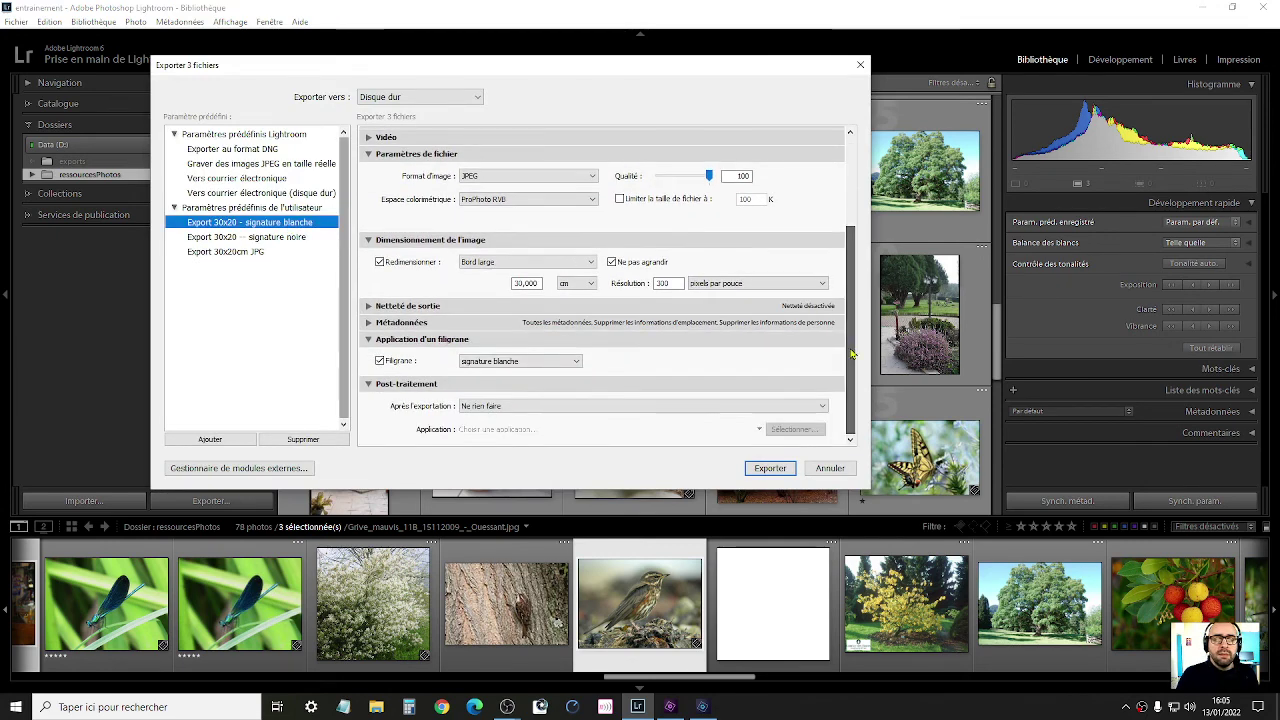
click(540, 362)
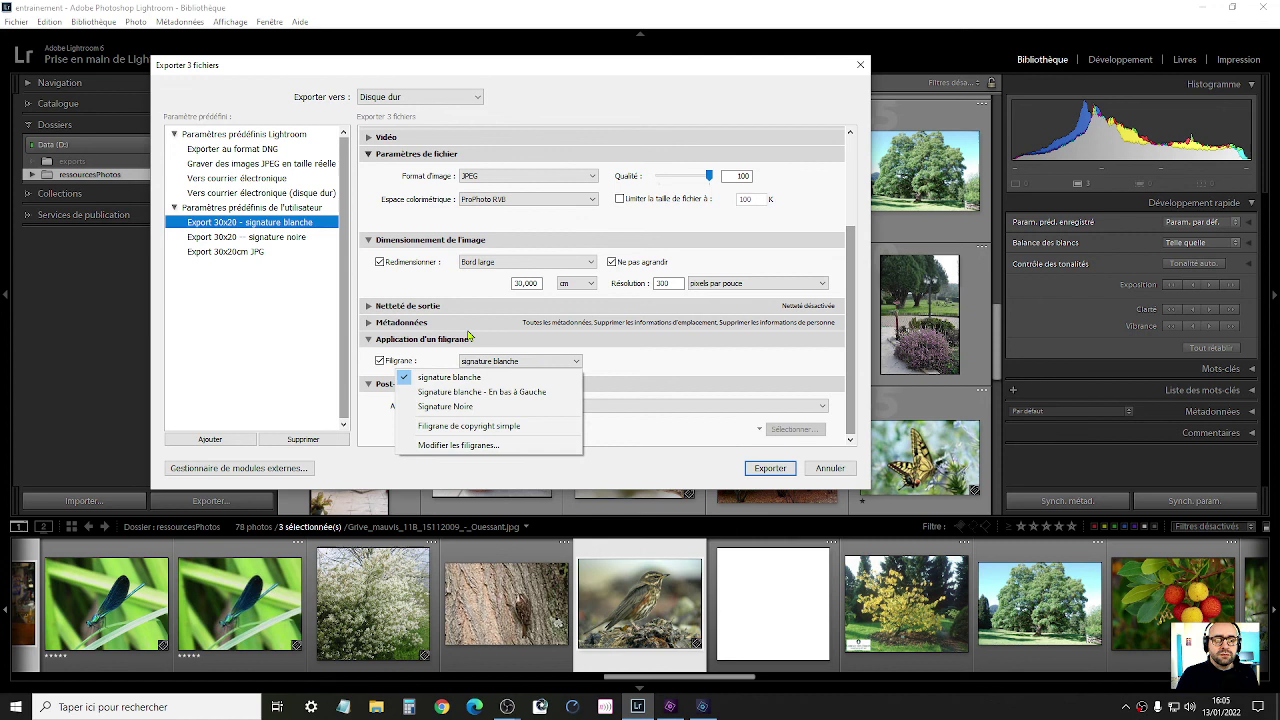
click(520, 393)
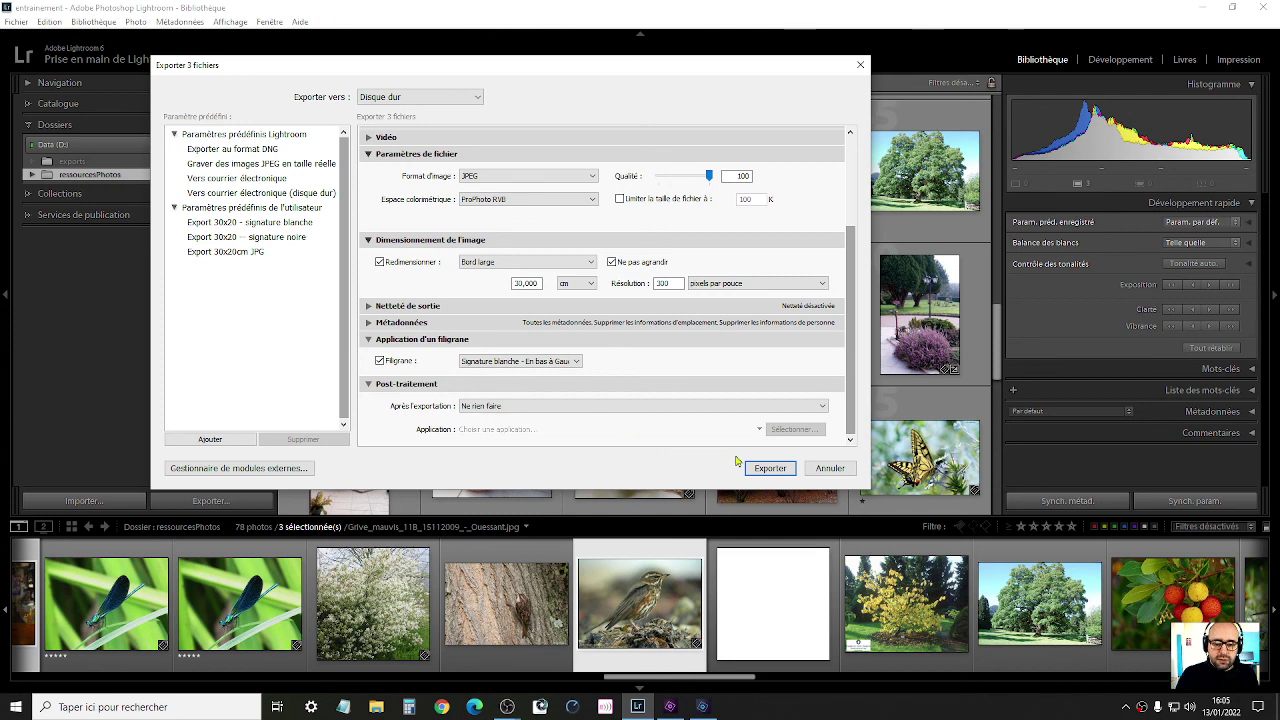
click(769, 468)
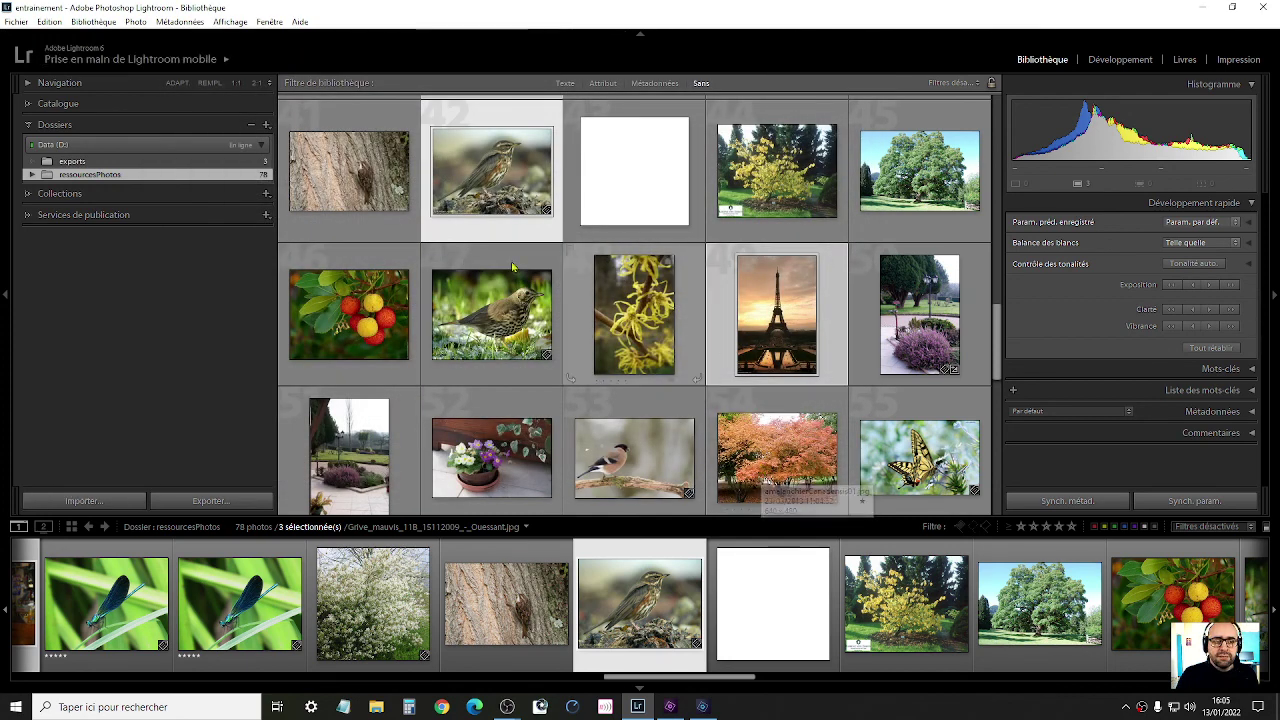
- Examine the signature placement on each exported photo in the exports folder, viewing the pint, Eiffel Tower and redwing images enlarged
click(172, 162)
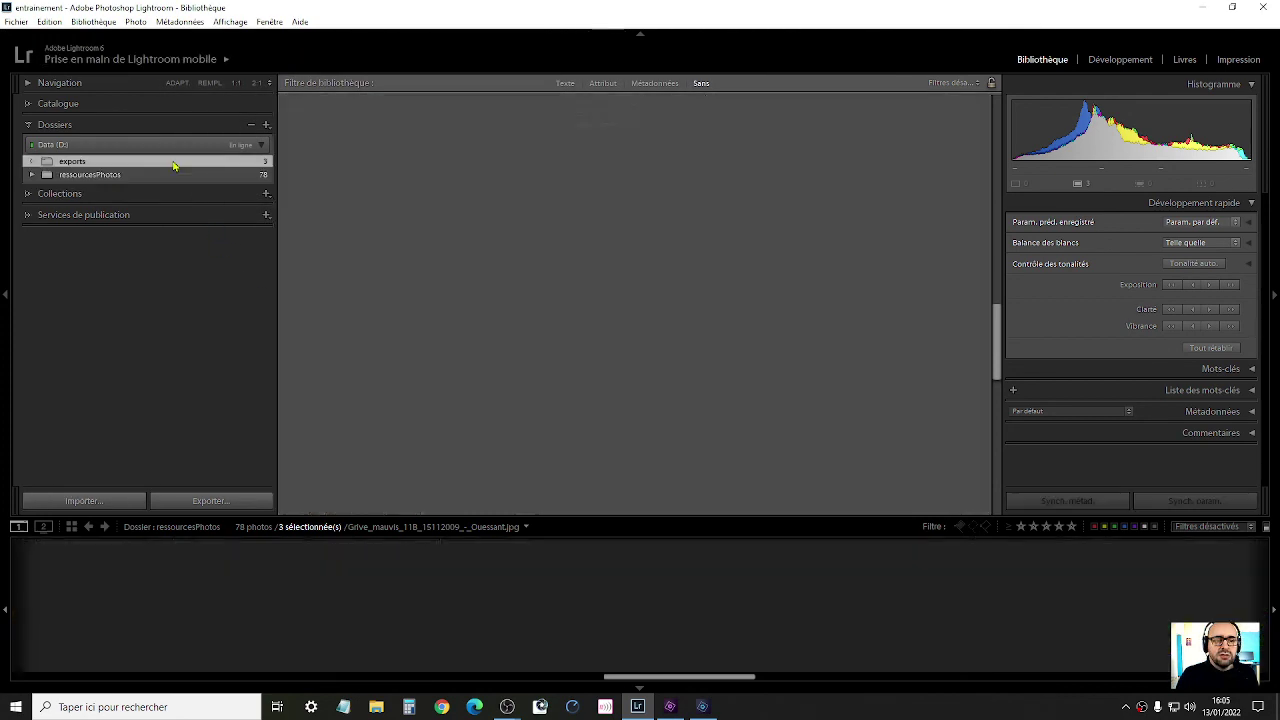
double_click(349, 186)
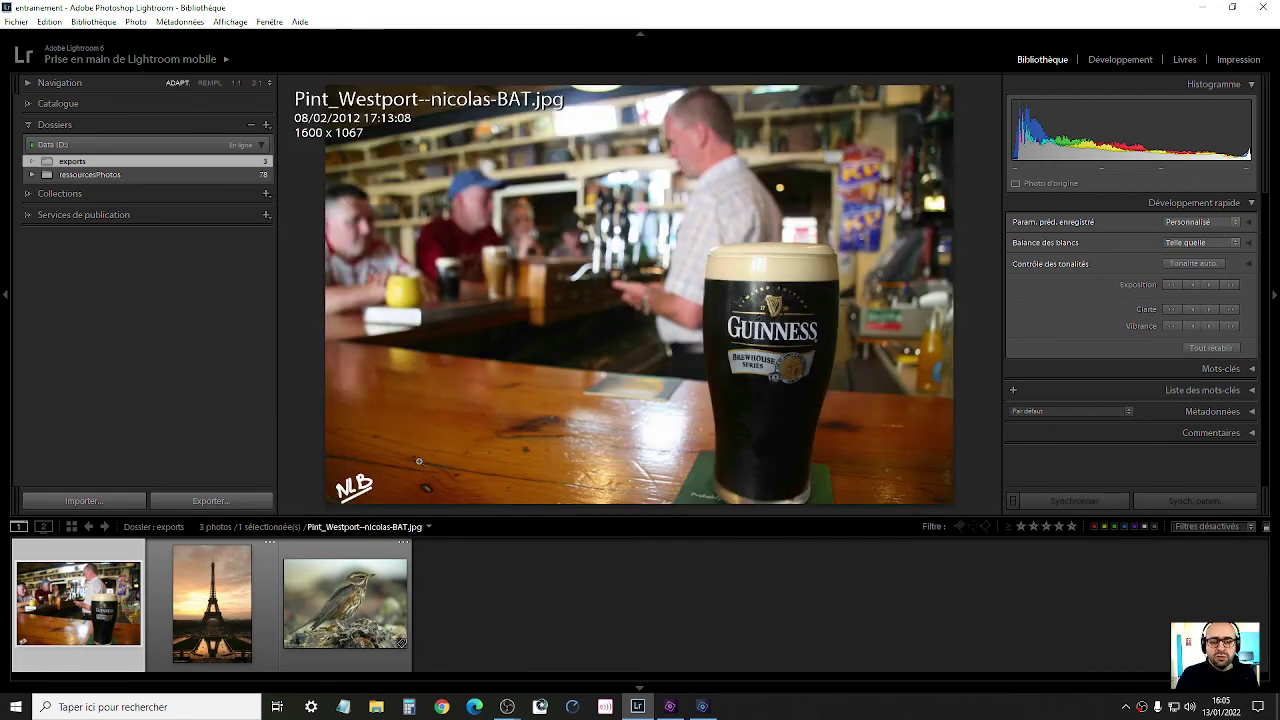
key(Right)
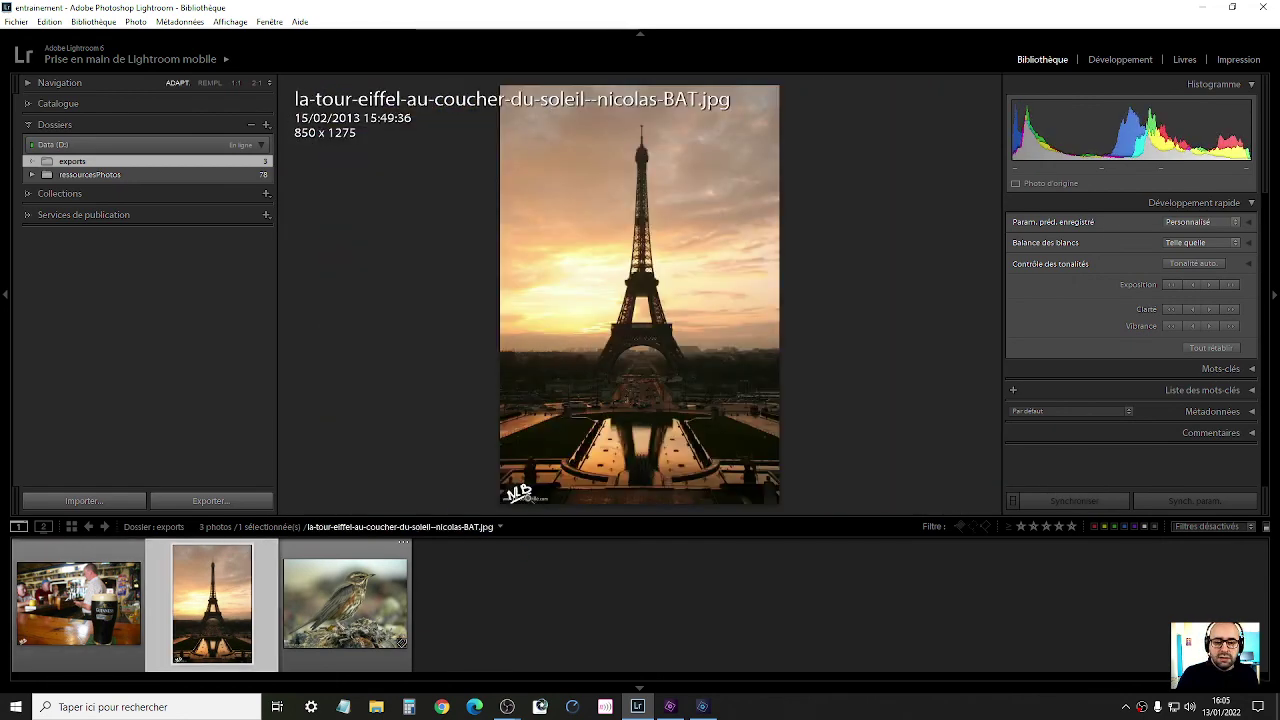
key(Right)
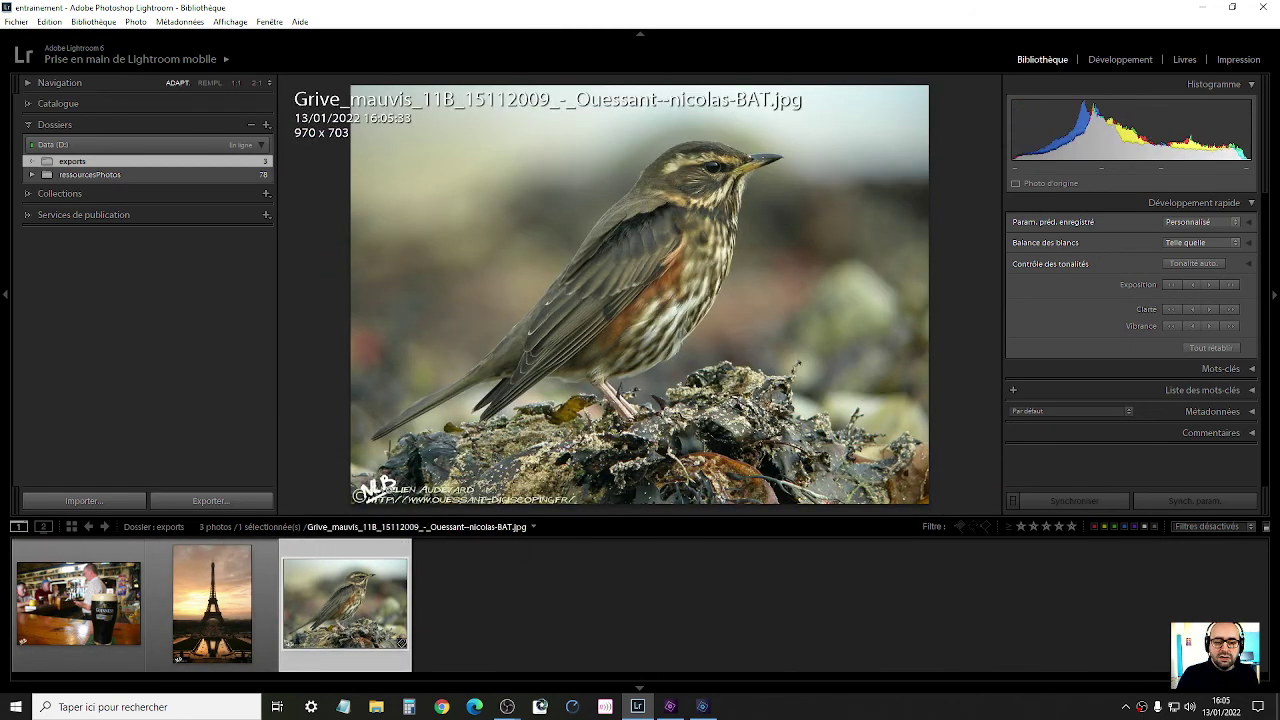